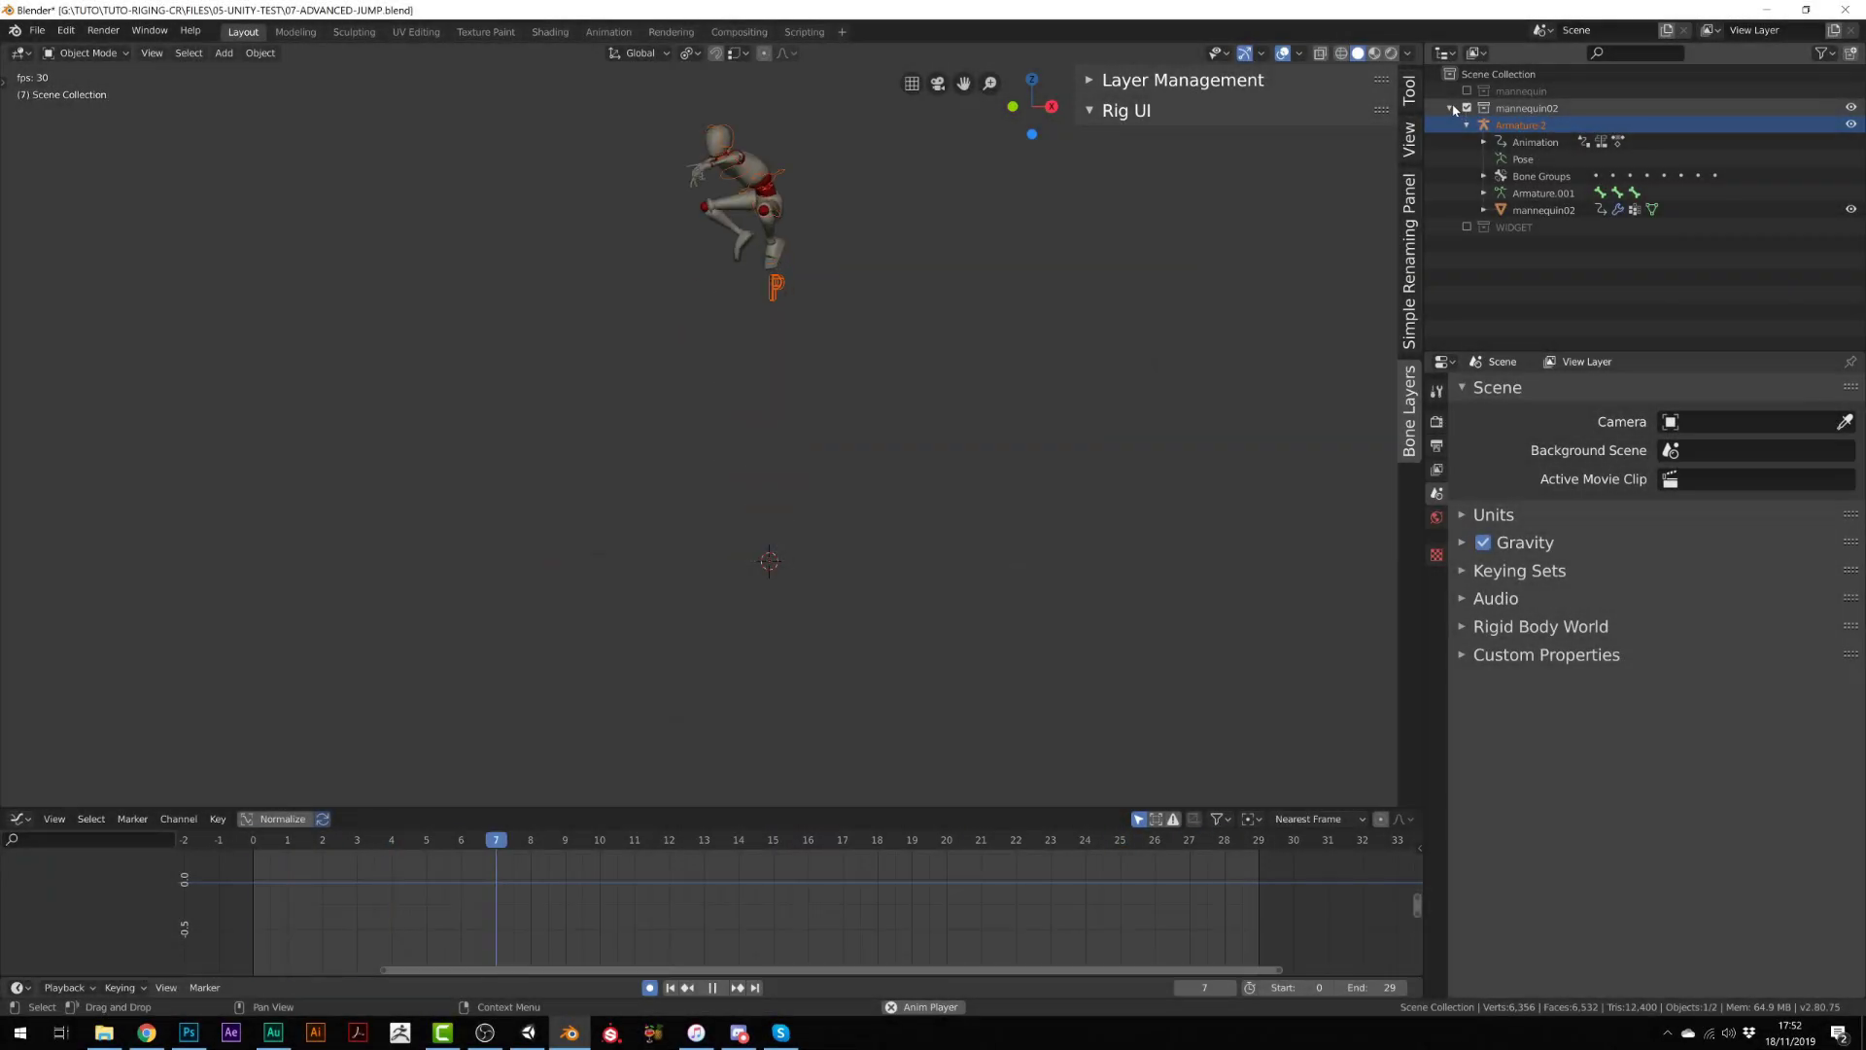
# Compare the rigs by excluding mannequin02 and mannequin, then restoring mannequin.
pyautogui.click(1466, 90)
pyautogui.click(1466, 108)
pyautogui.click(1467, 90)
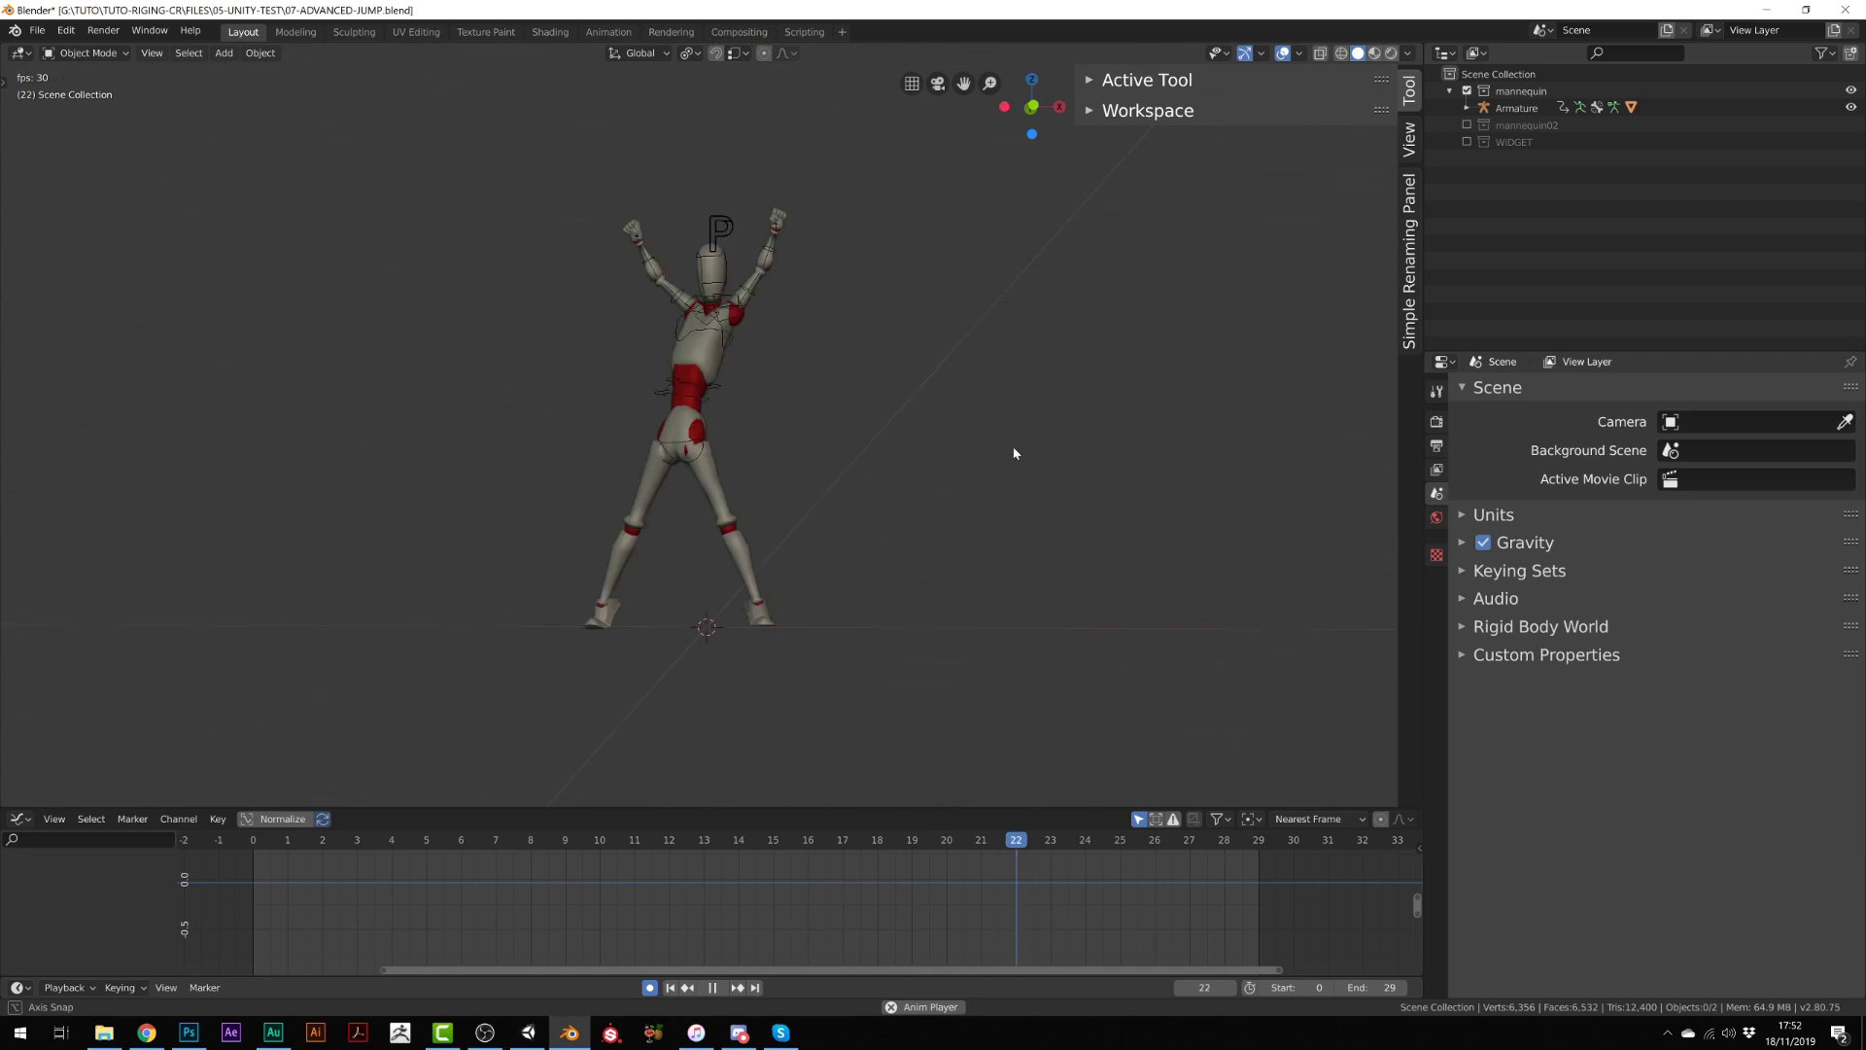
pyautogui.moveTo(1012, 446); pyautogui.dragTo(1044, 449, button='middle')
# Swap to mannequin02 and back, leave mannequin shown, and select its Armature.
pyautogui.click(1467, 90)
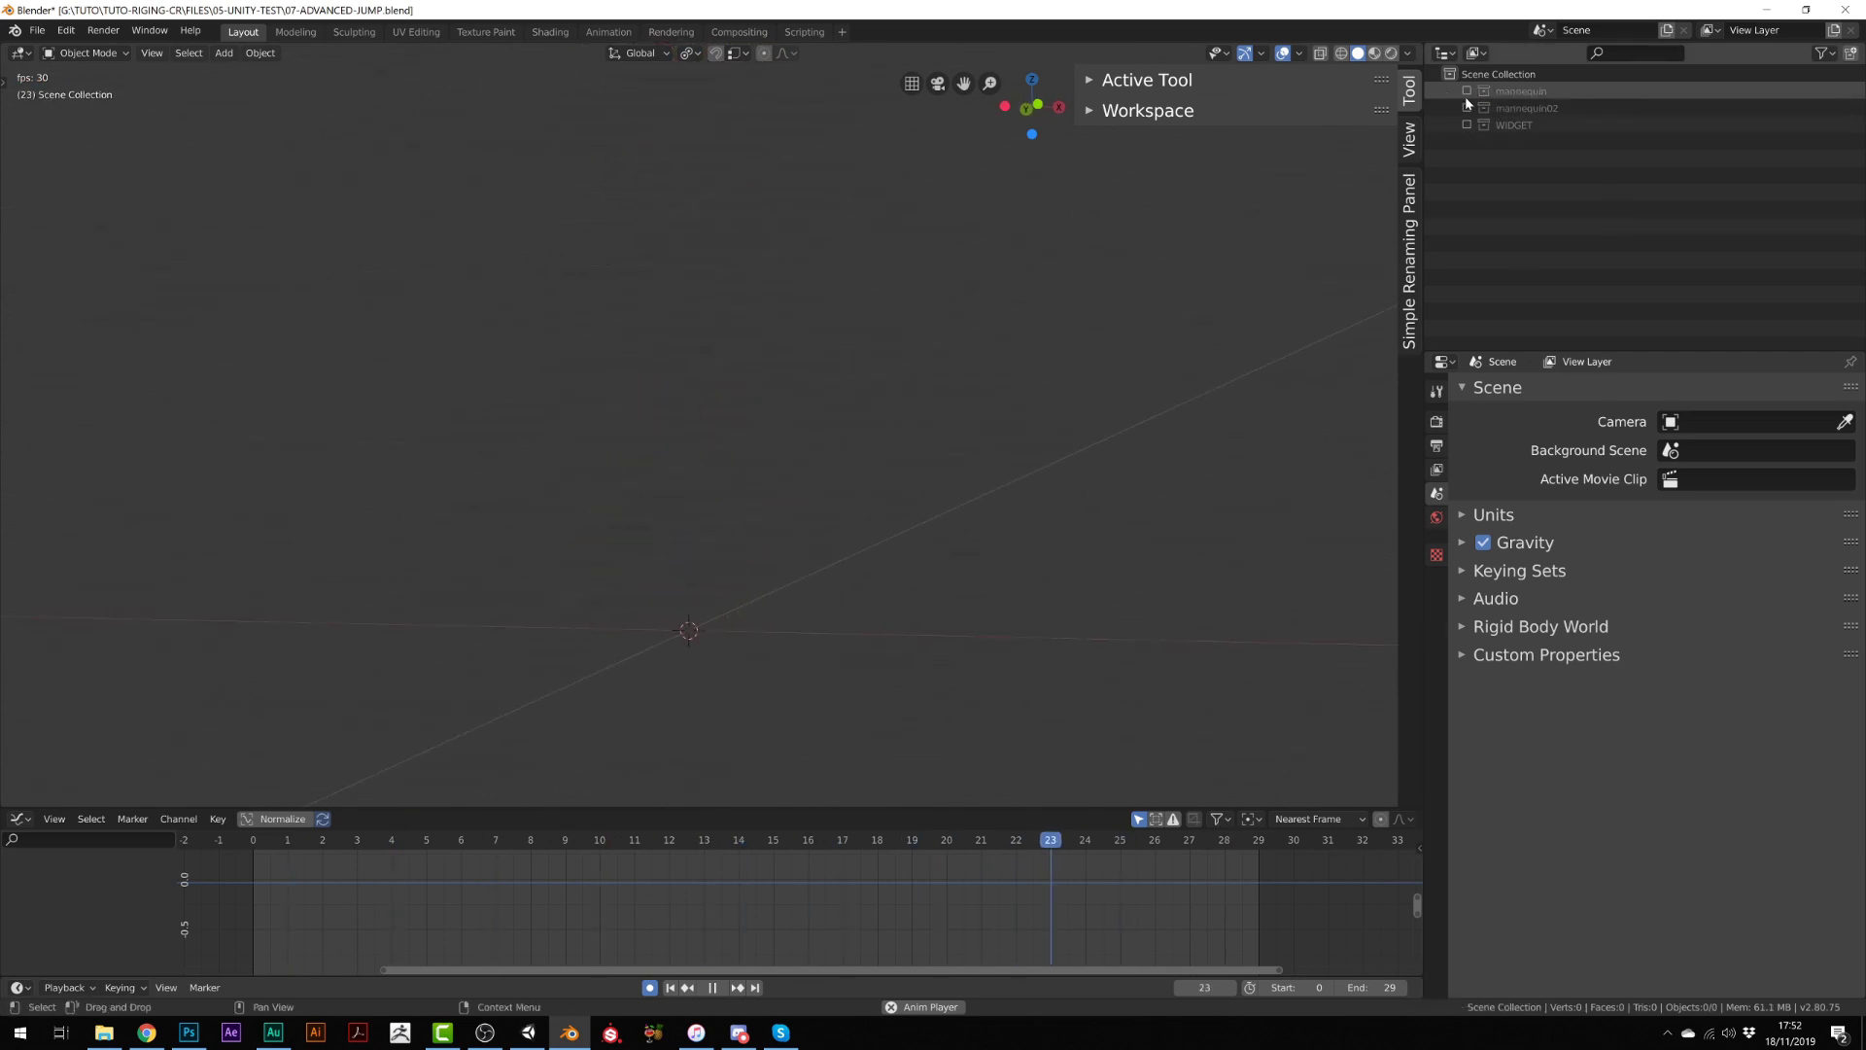
pyautogui.click(1467, 108)
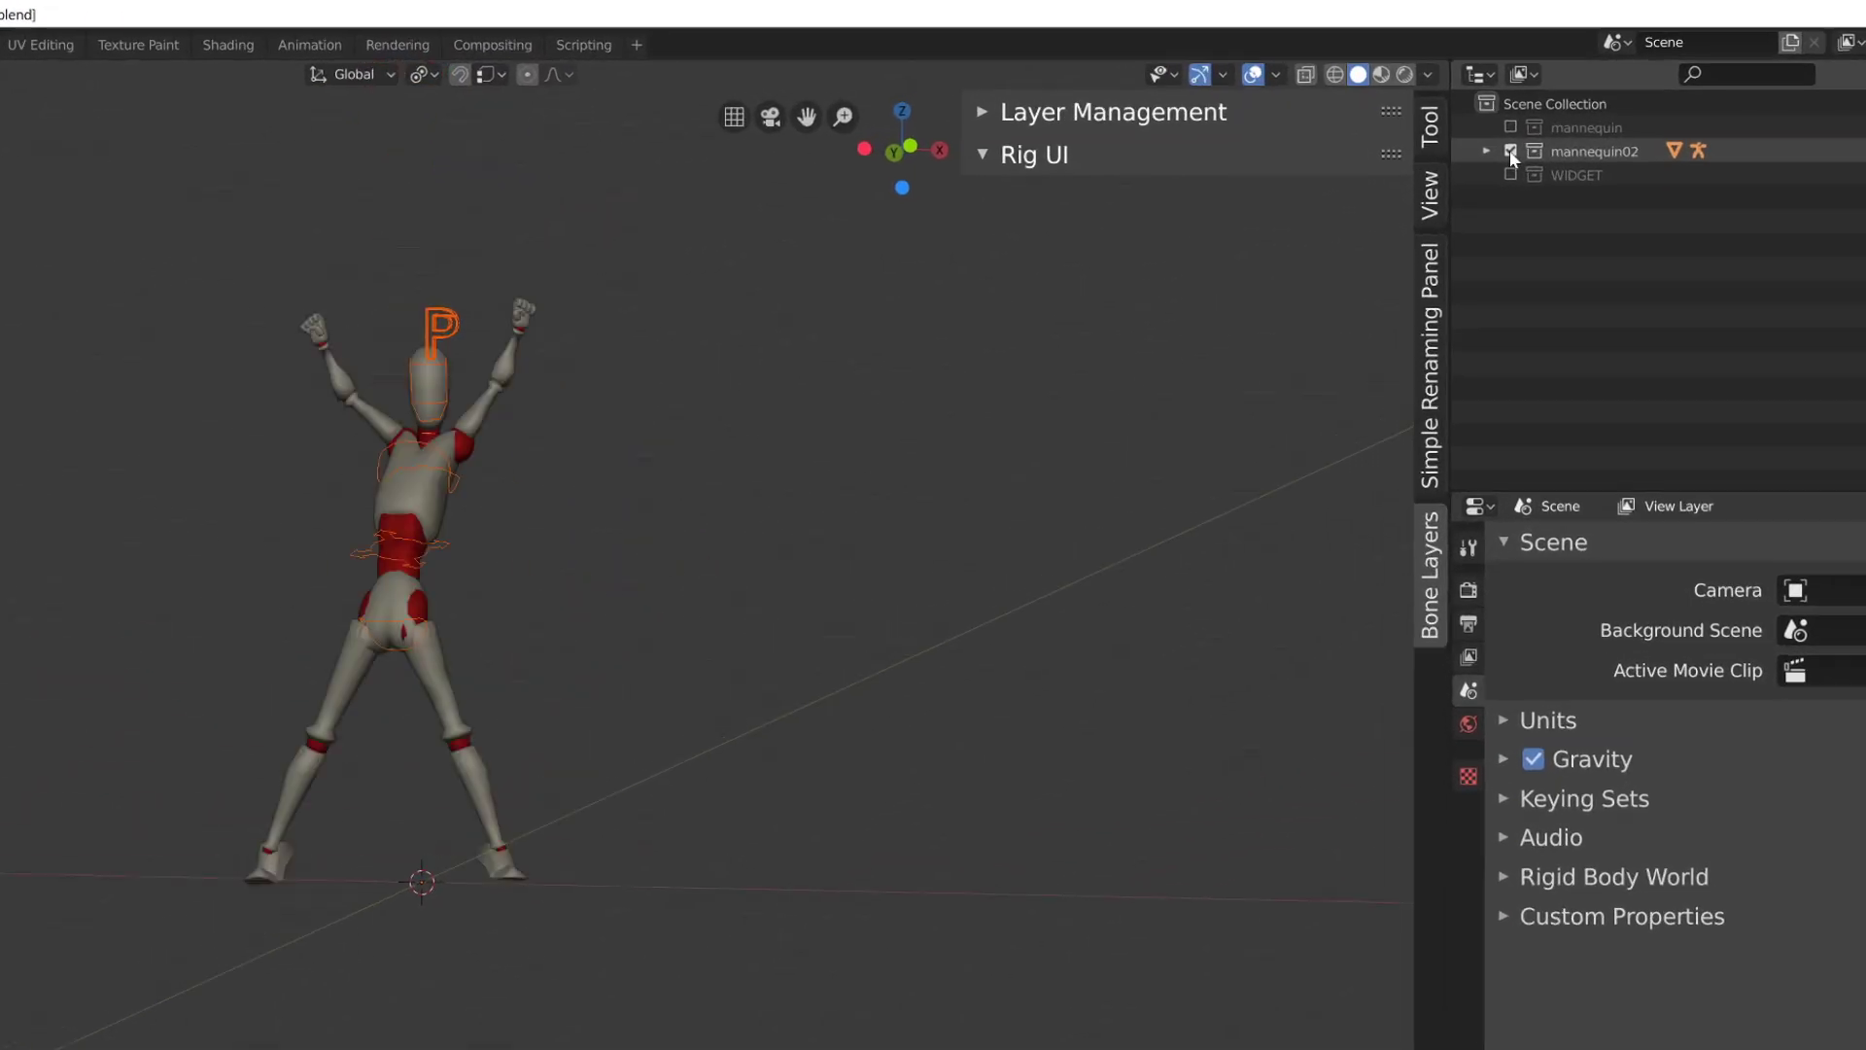
pyautogui.click(1481, 122)
pyautogui.click(1481, 102)
pyautogui.moveTo(772, 580); pyautogui.dragTo(729, 860, button='middle')
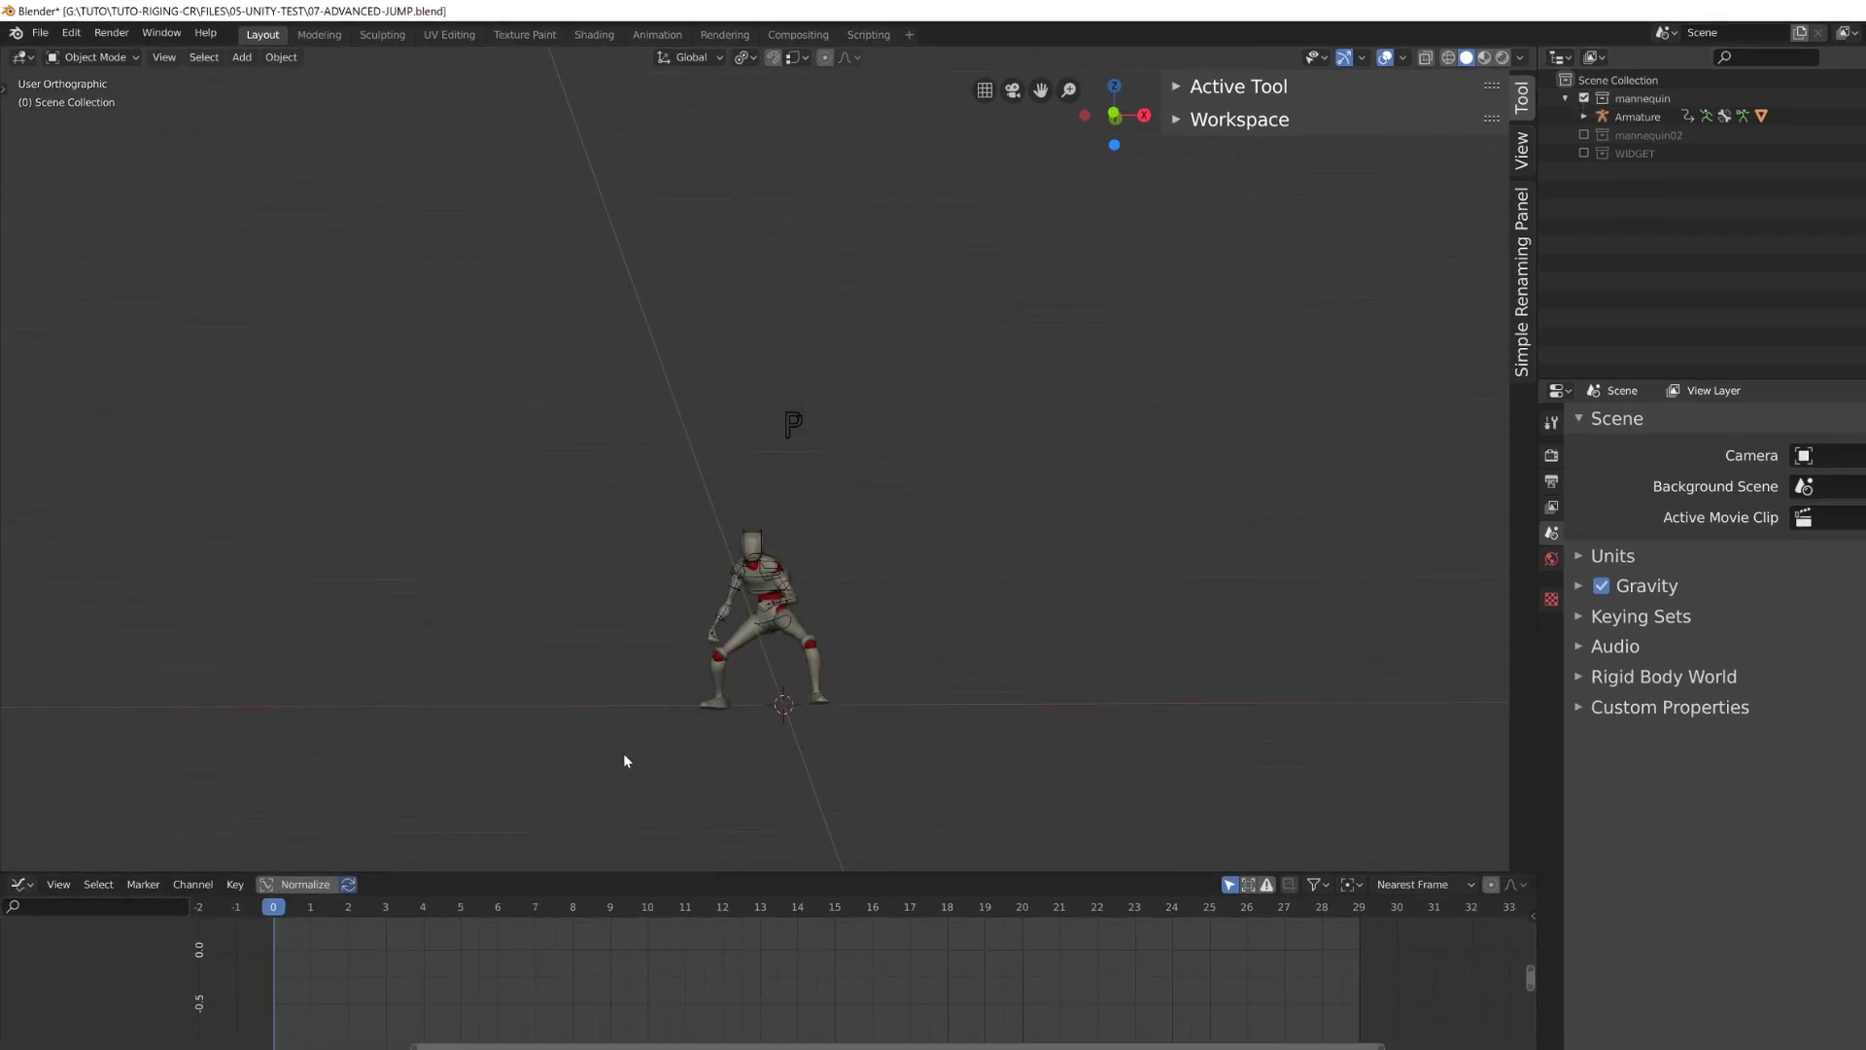
pyautogui.click(840, 657)
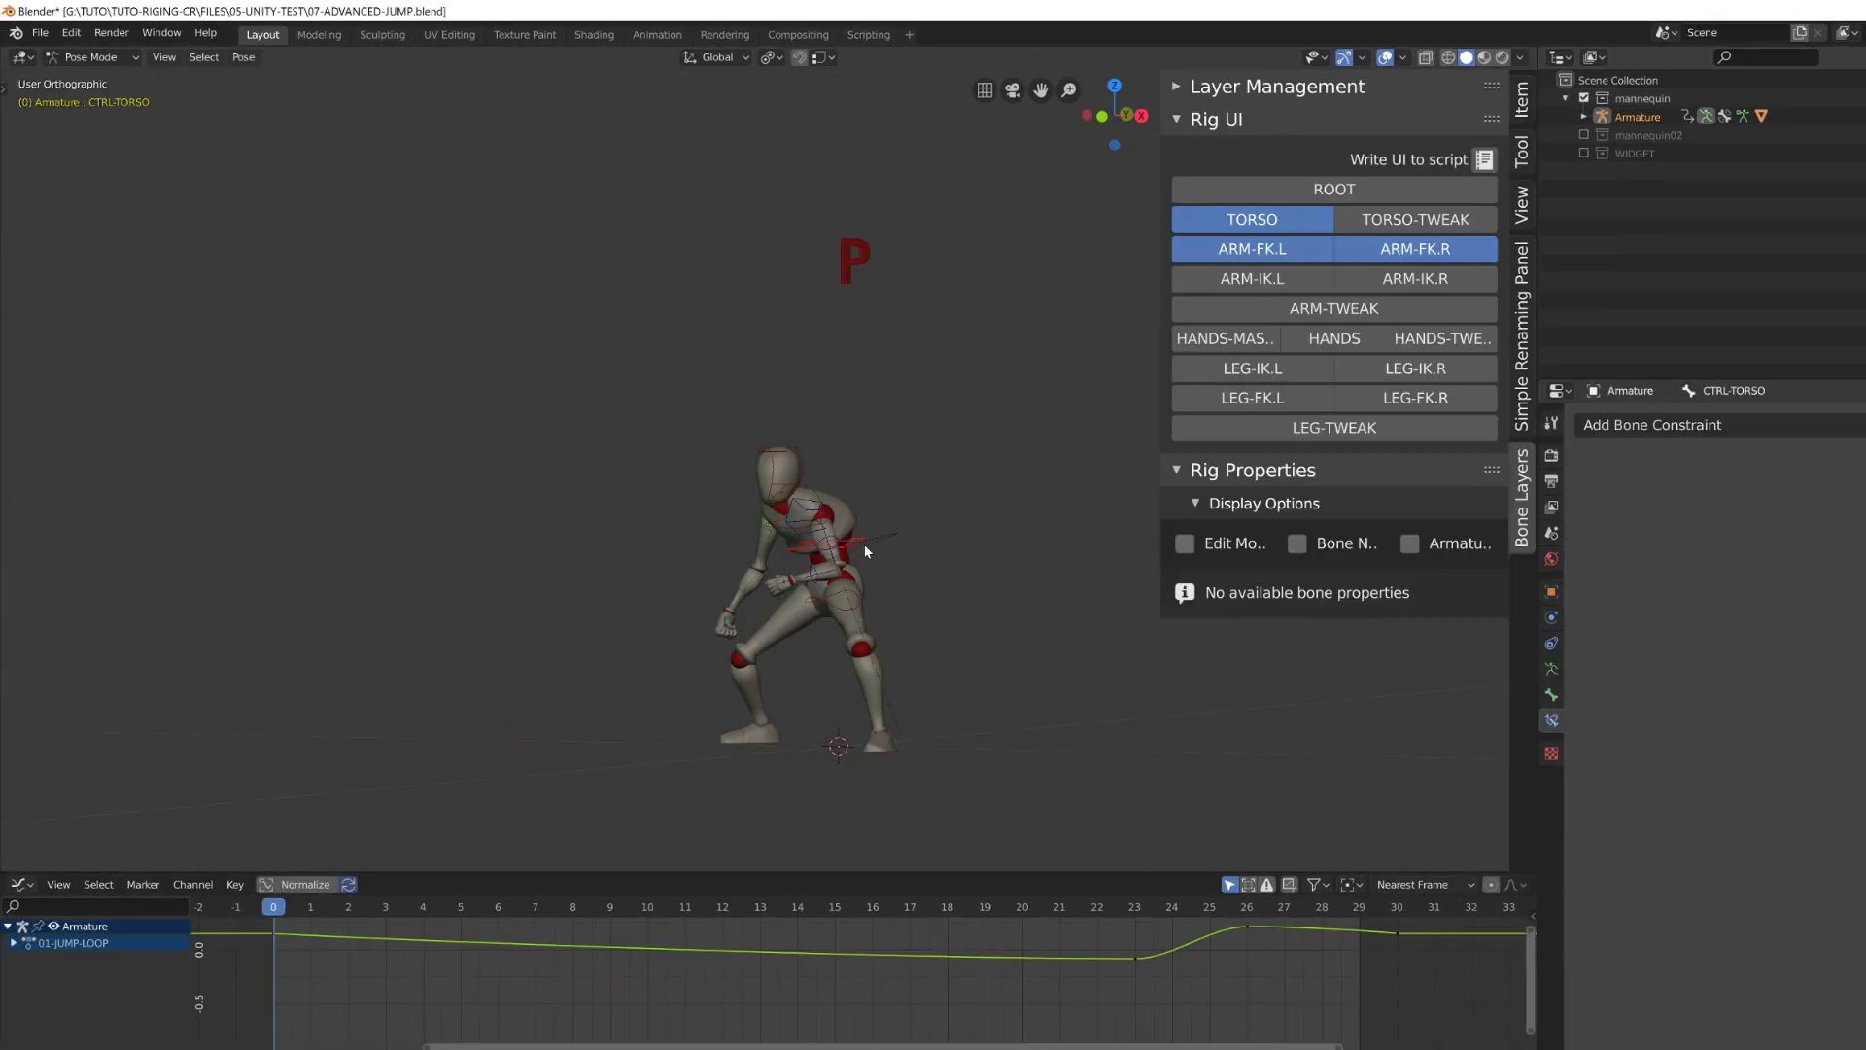
# In Pose Mode, show only the DEF bone layer and select all deform bones.
pyautogui.click(834, 569)
pyautogui.click(1176, 120)
pyautogui.click(1177, 153)
pyautogui.click(1177, 87)
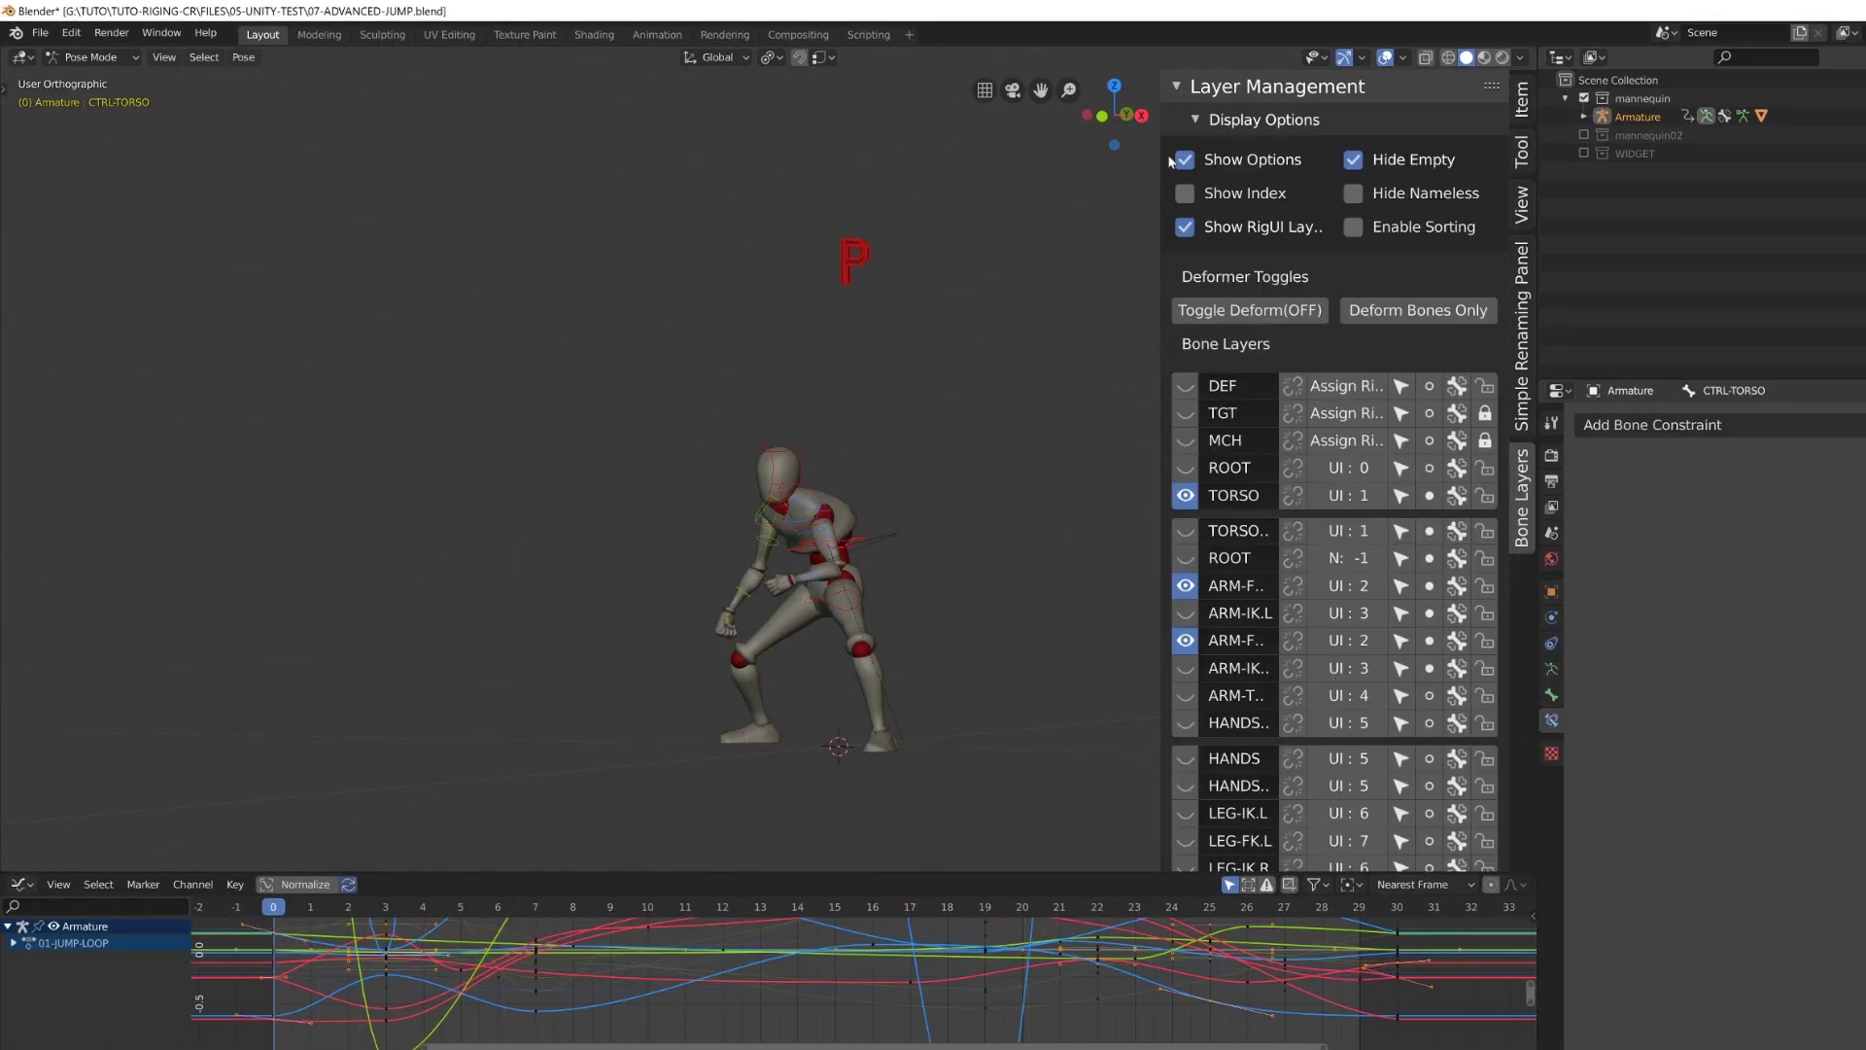
pyautogui.press('Home')
pyautogui.click(1177, 285)
pyautogui.press('a')
pyautogui.scroll(3, 873, 634)
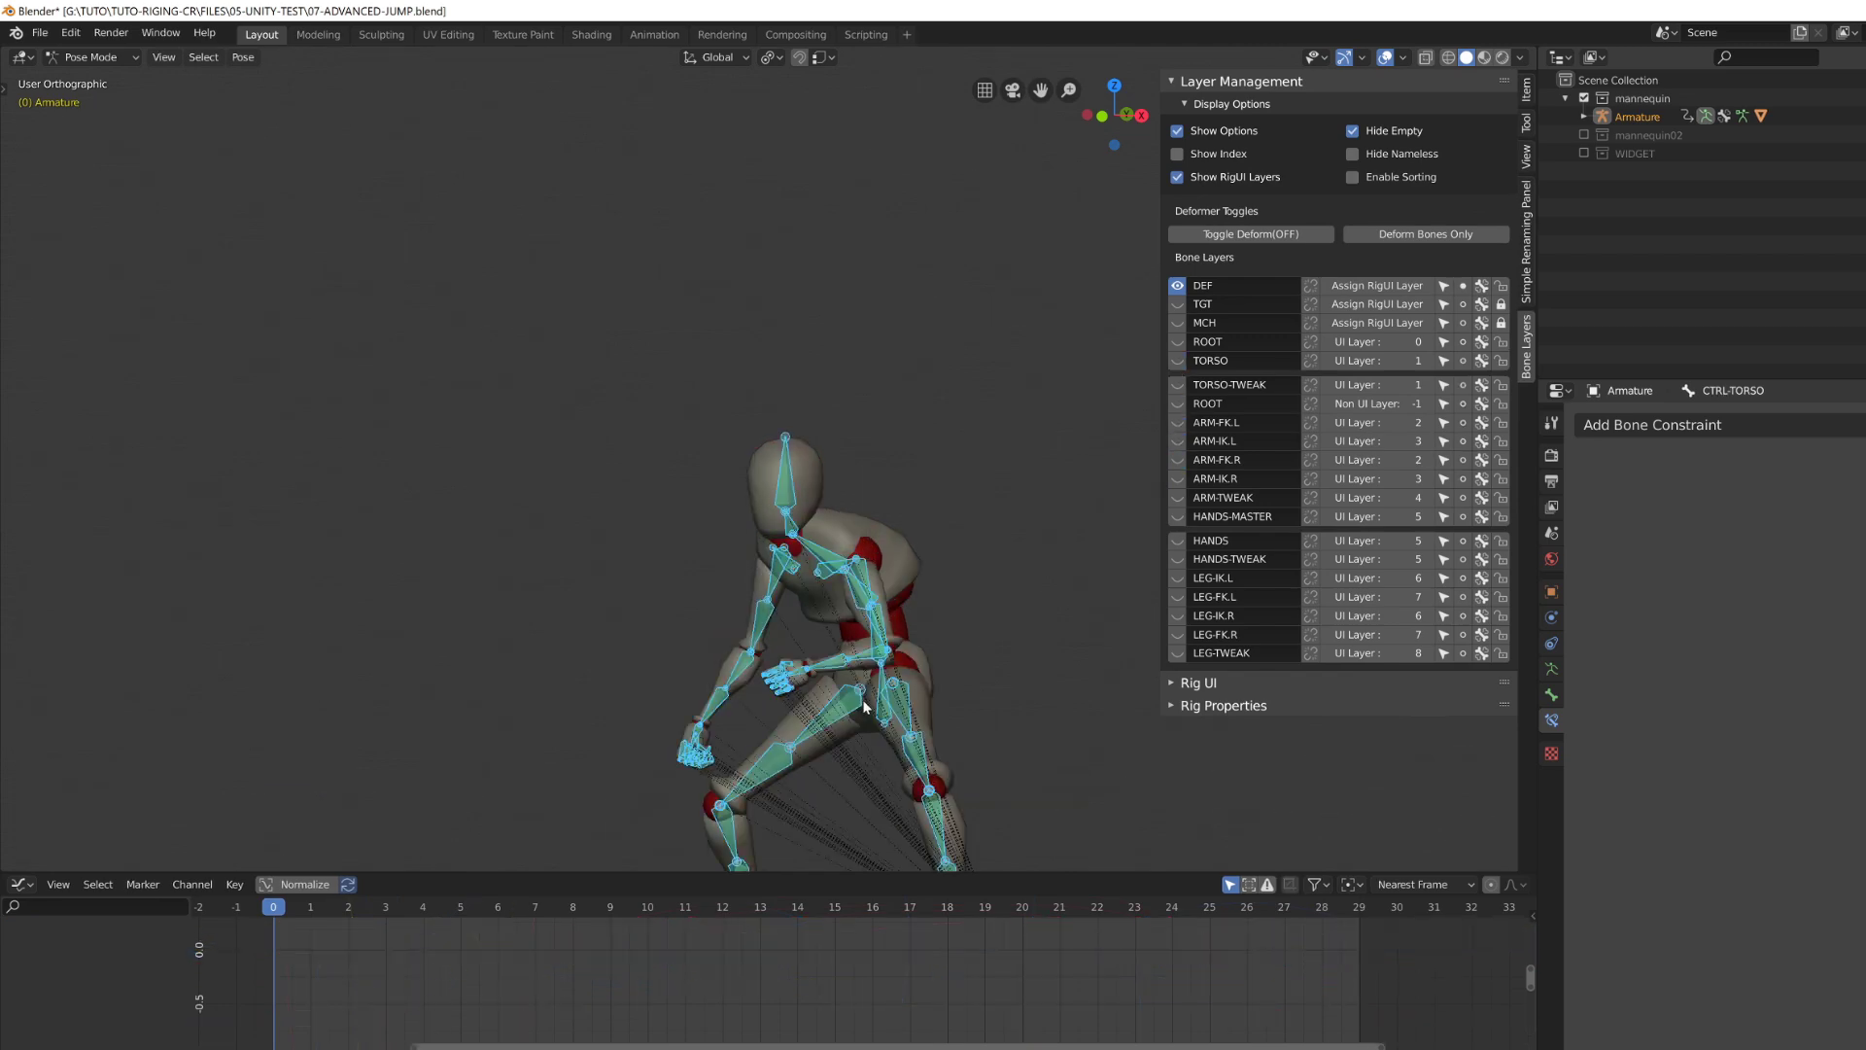
pyautogui.moveTo(856, 622); pyautogui.dragTo(873, 634, button='middle')
# Switch to mannequin02 and set Deform to Disable on the selected bones.
pyautogui.click(1584, 98)
pyautogui.click(1584, 117)
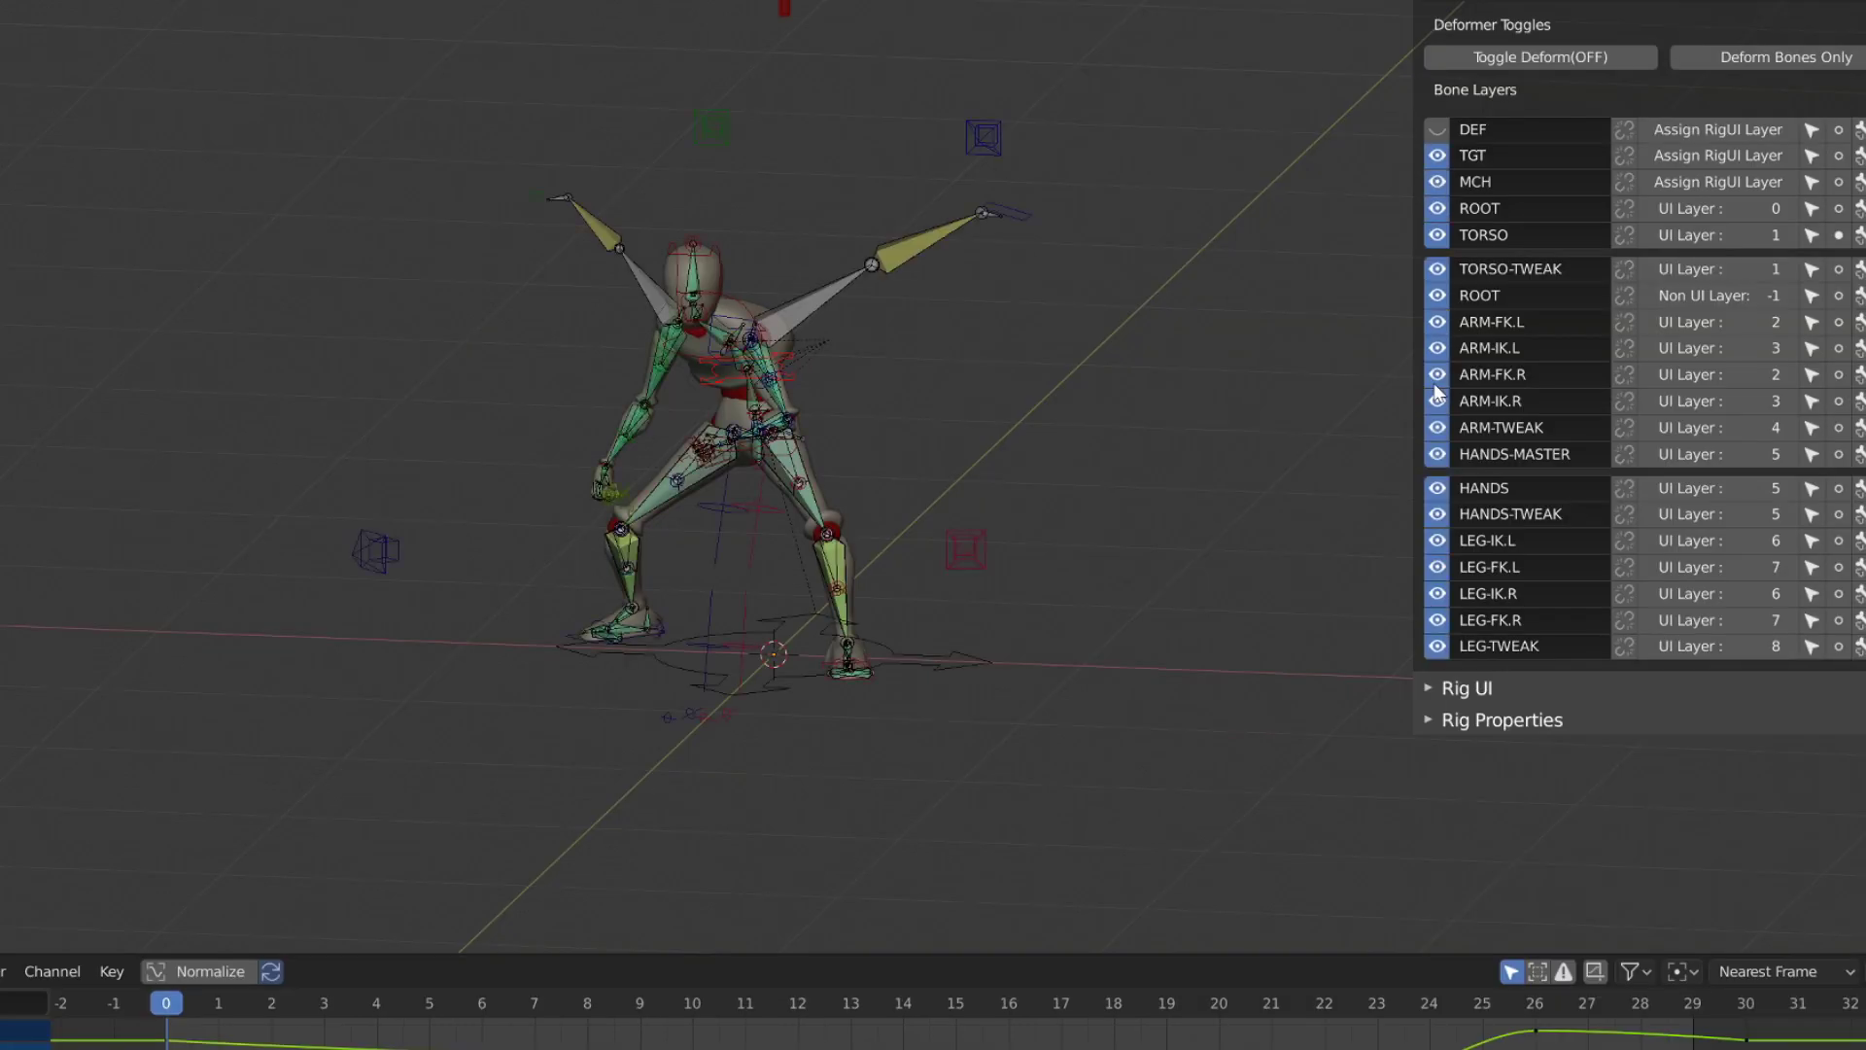
pyautogui.scroll(3, 954, 311)
pyautogui.hotkey('shift', 'w')
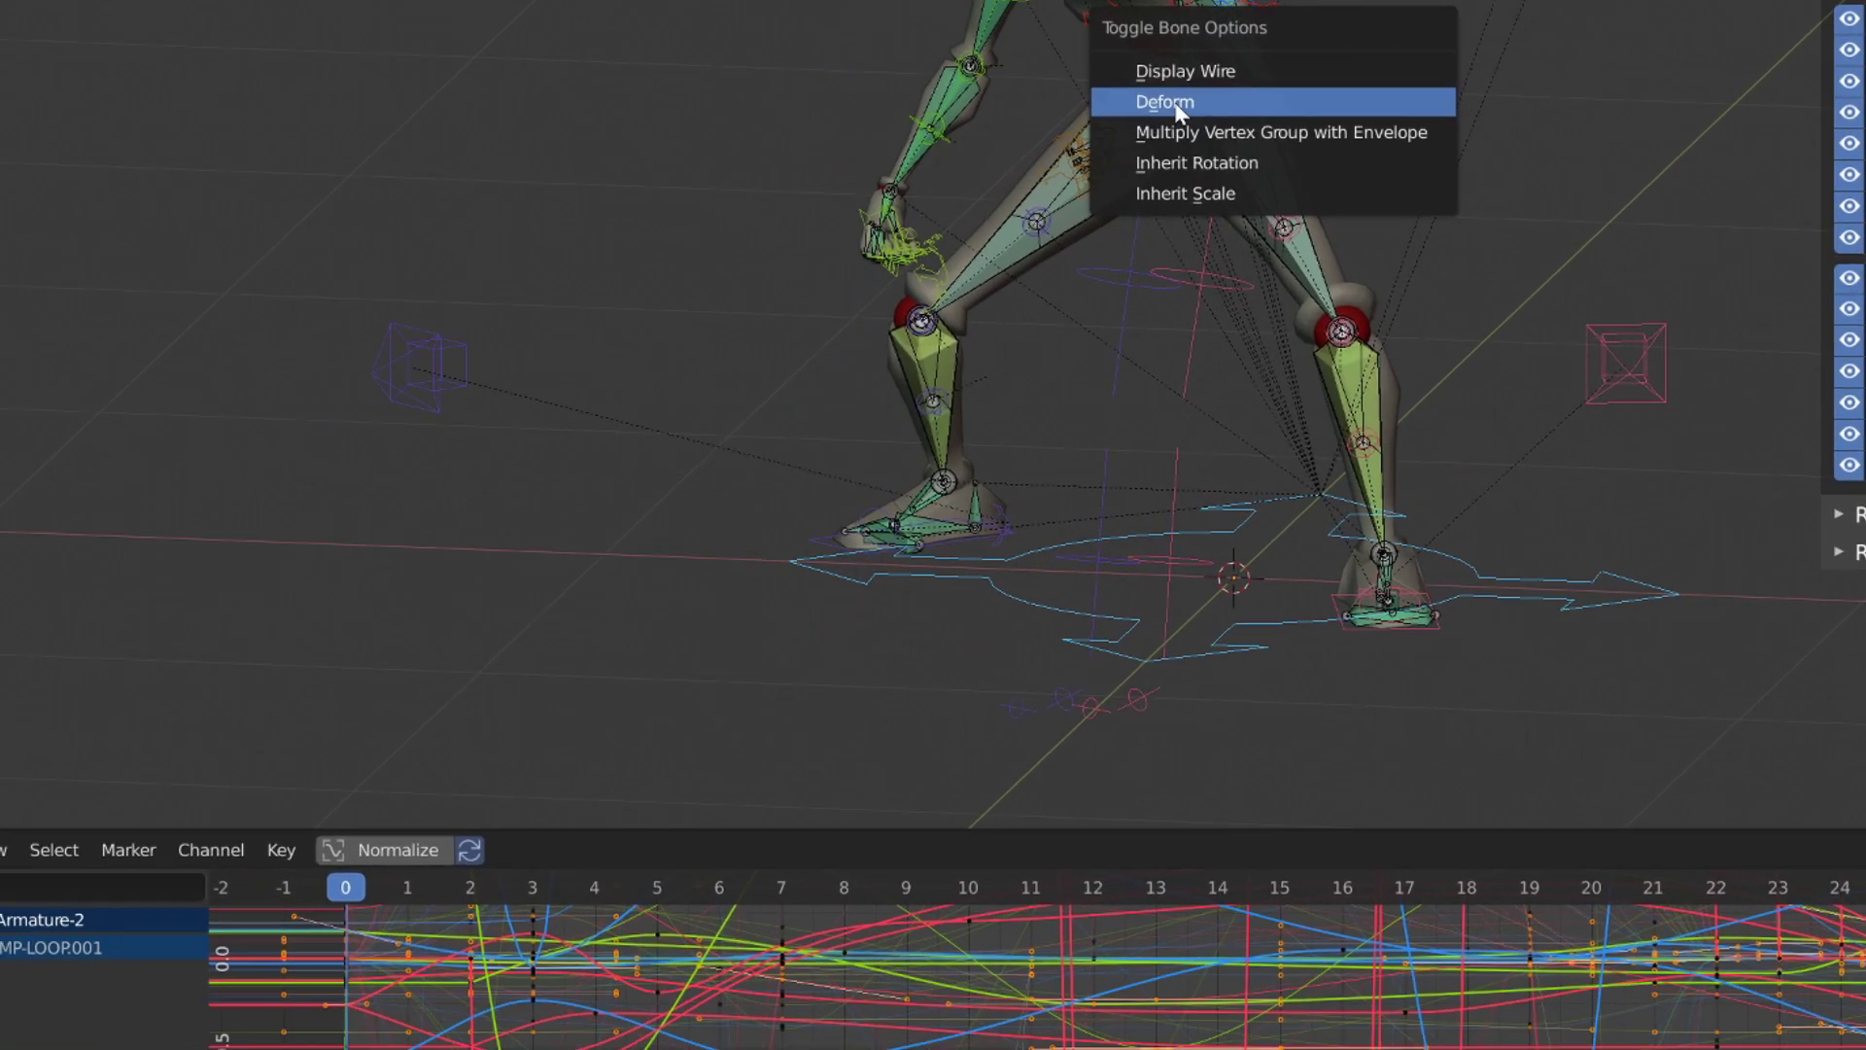
pyautogui.click(904, 338)
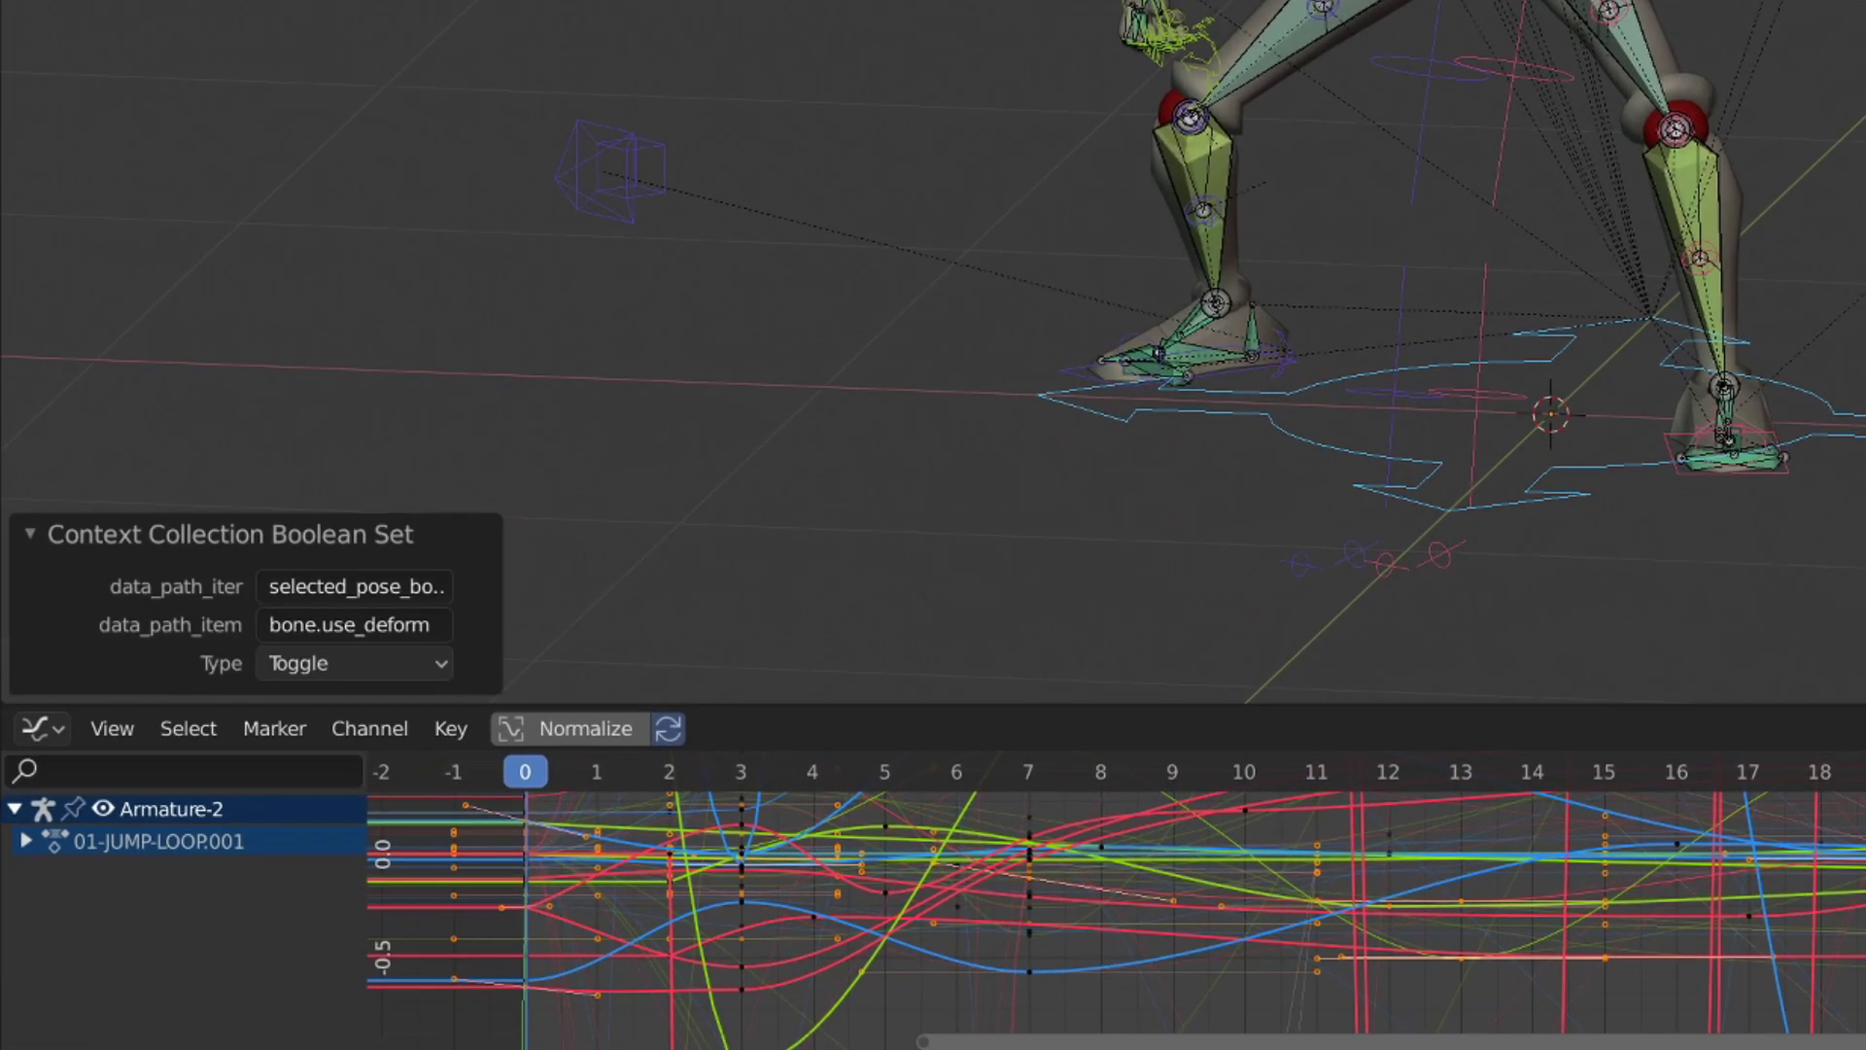
pyautogui.click(356, 663)
pyautogui.click(347, 779)
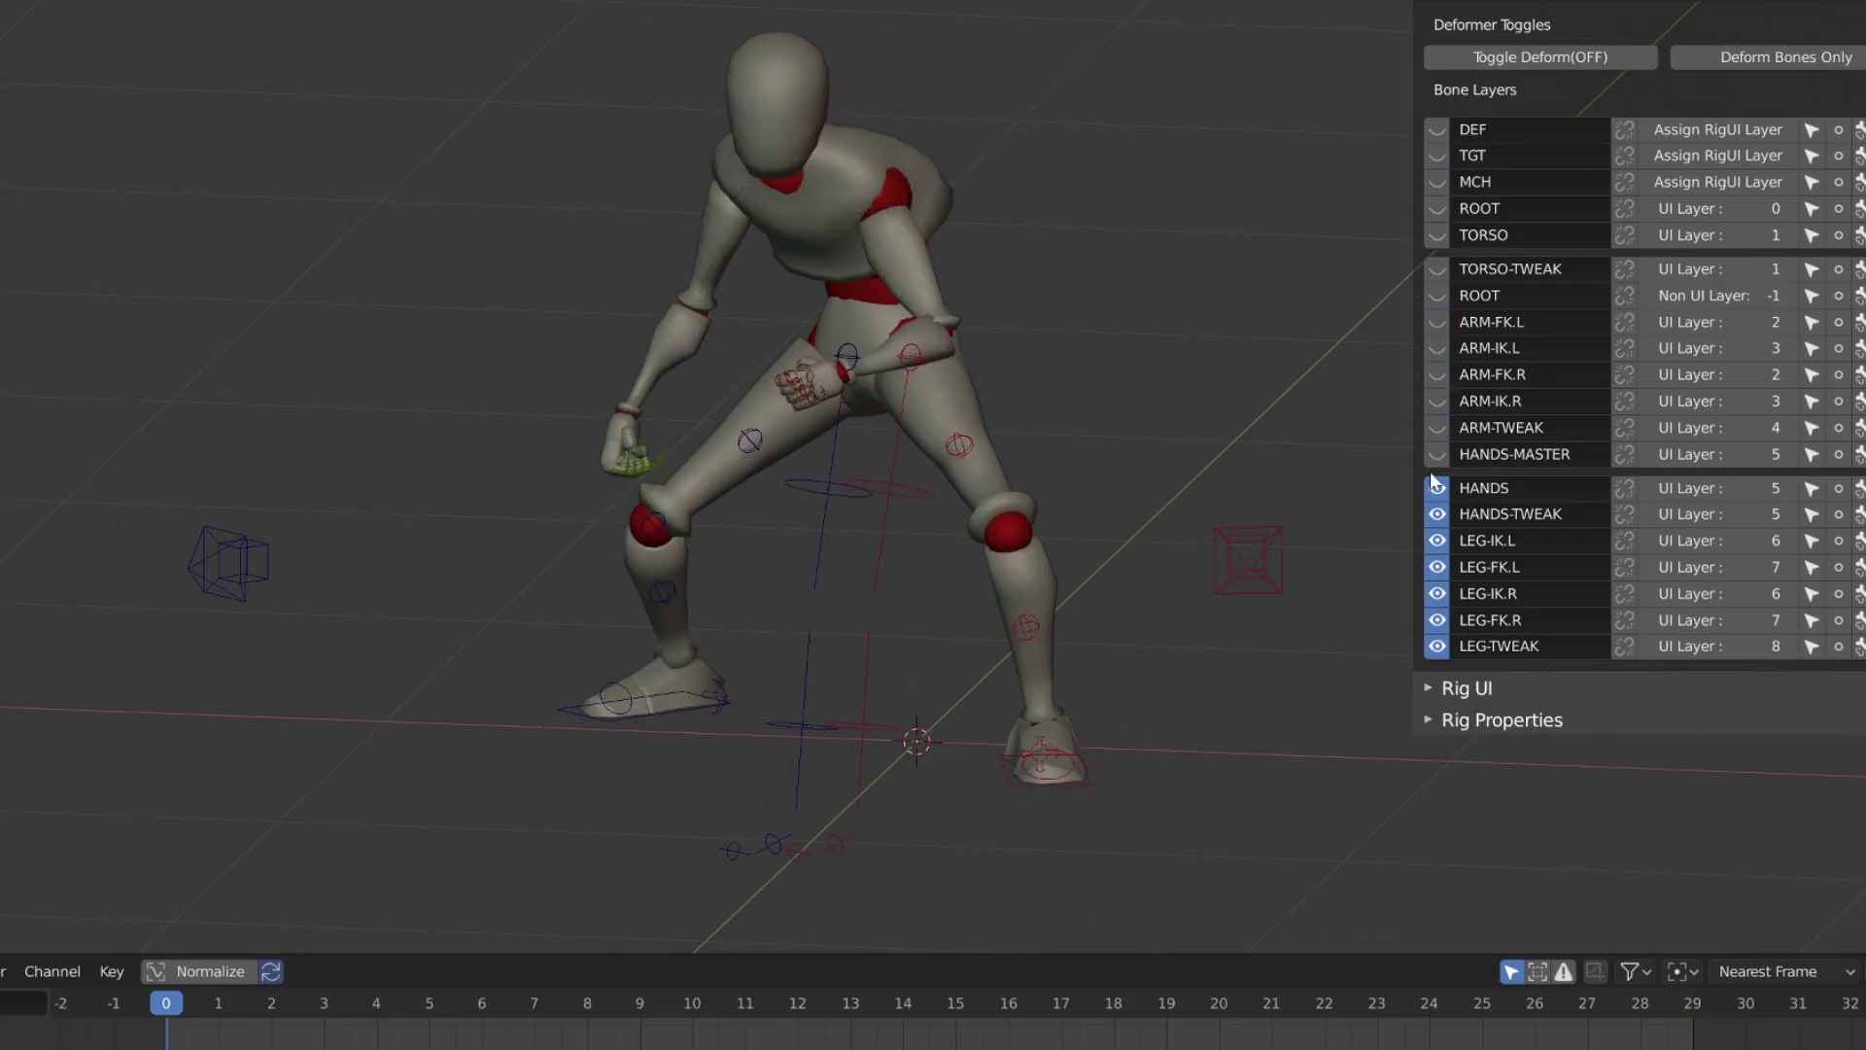
# Hide the HANDS through LEG-TWEAK layers, show DEF, and expand the Rig UI panel.
pyautogui.moveTo(1437, 487); pyautogui.dragTo(1437, 645)
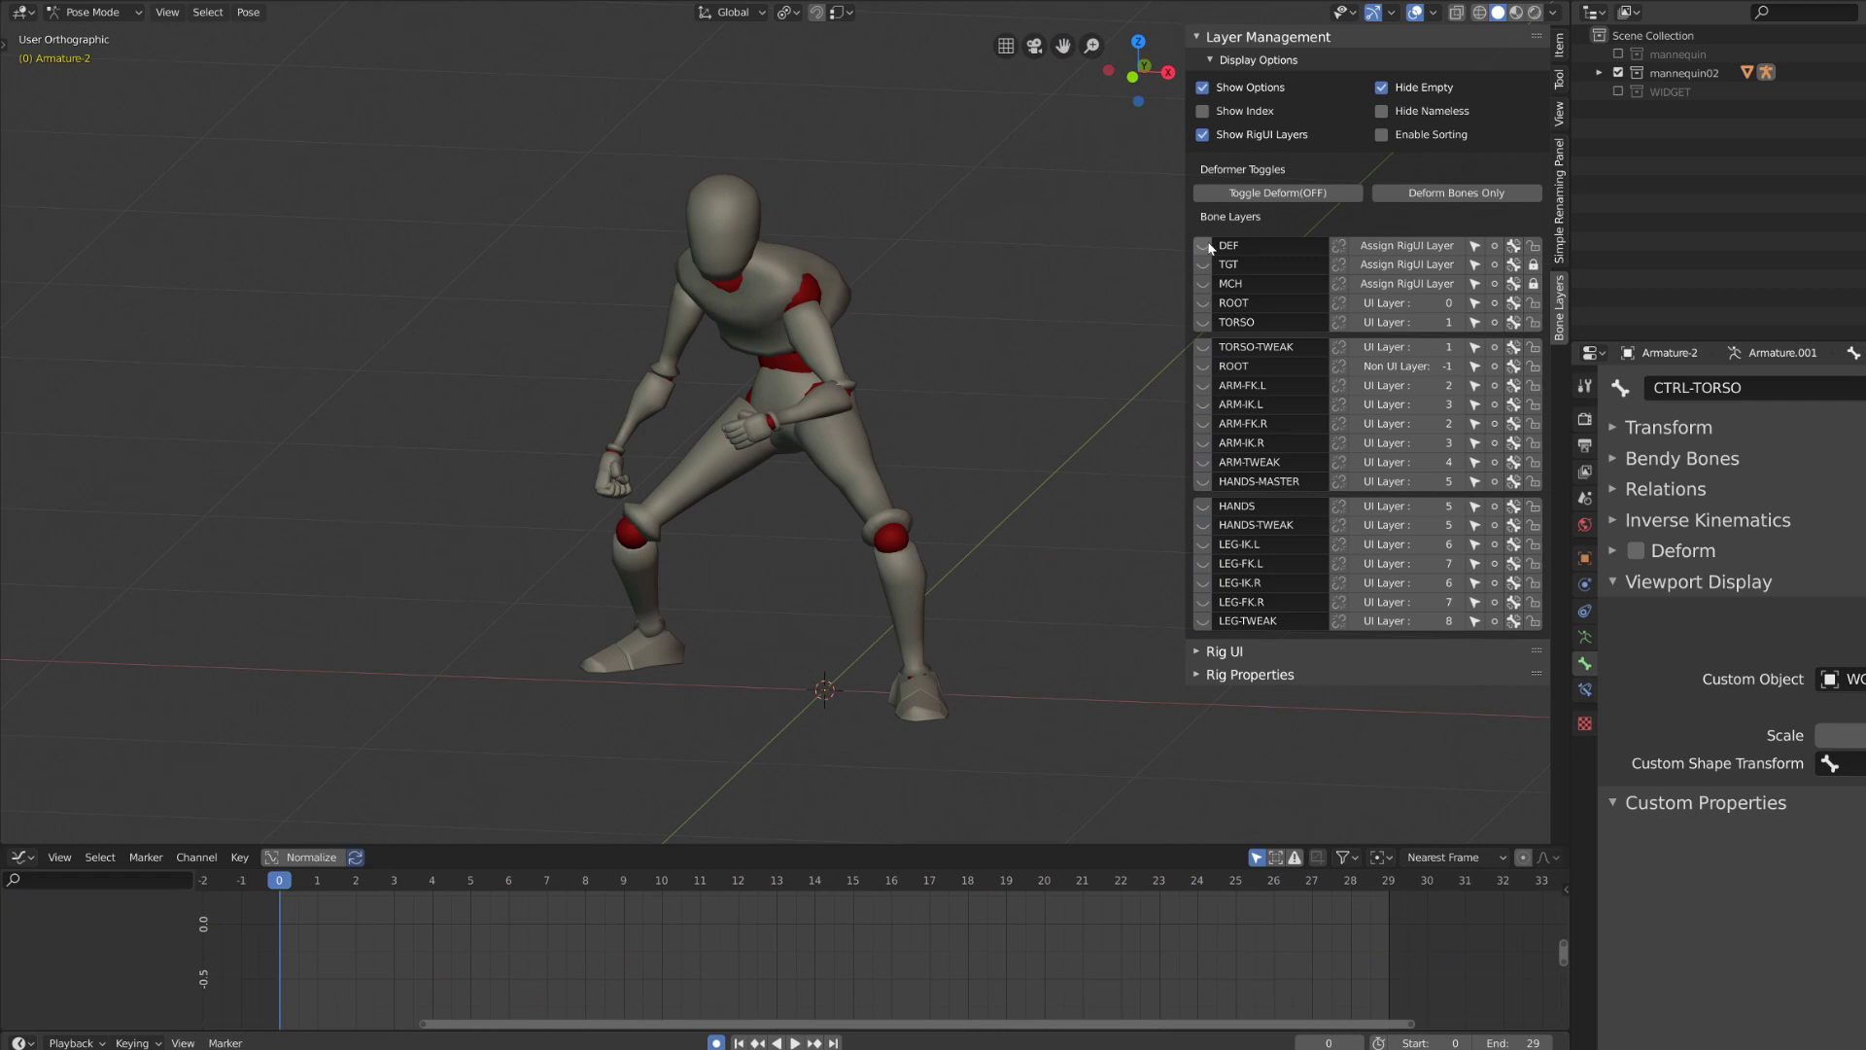
pyautogui.click(1205, 246)
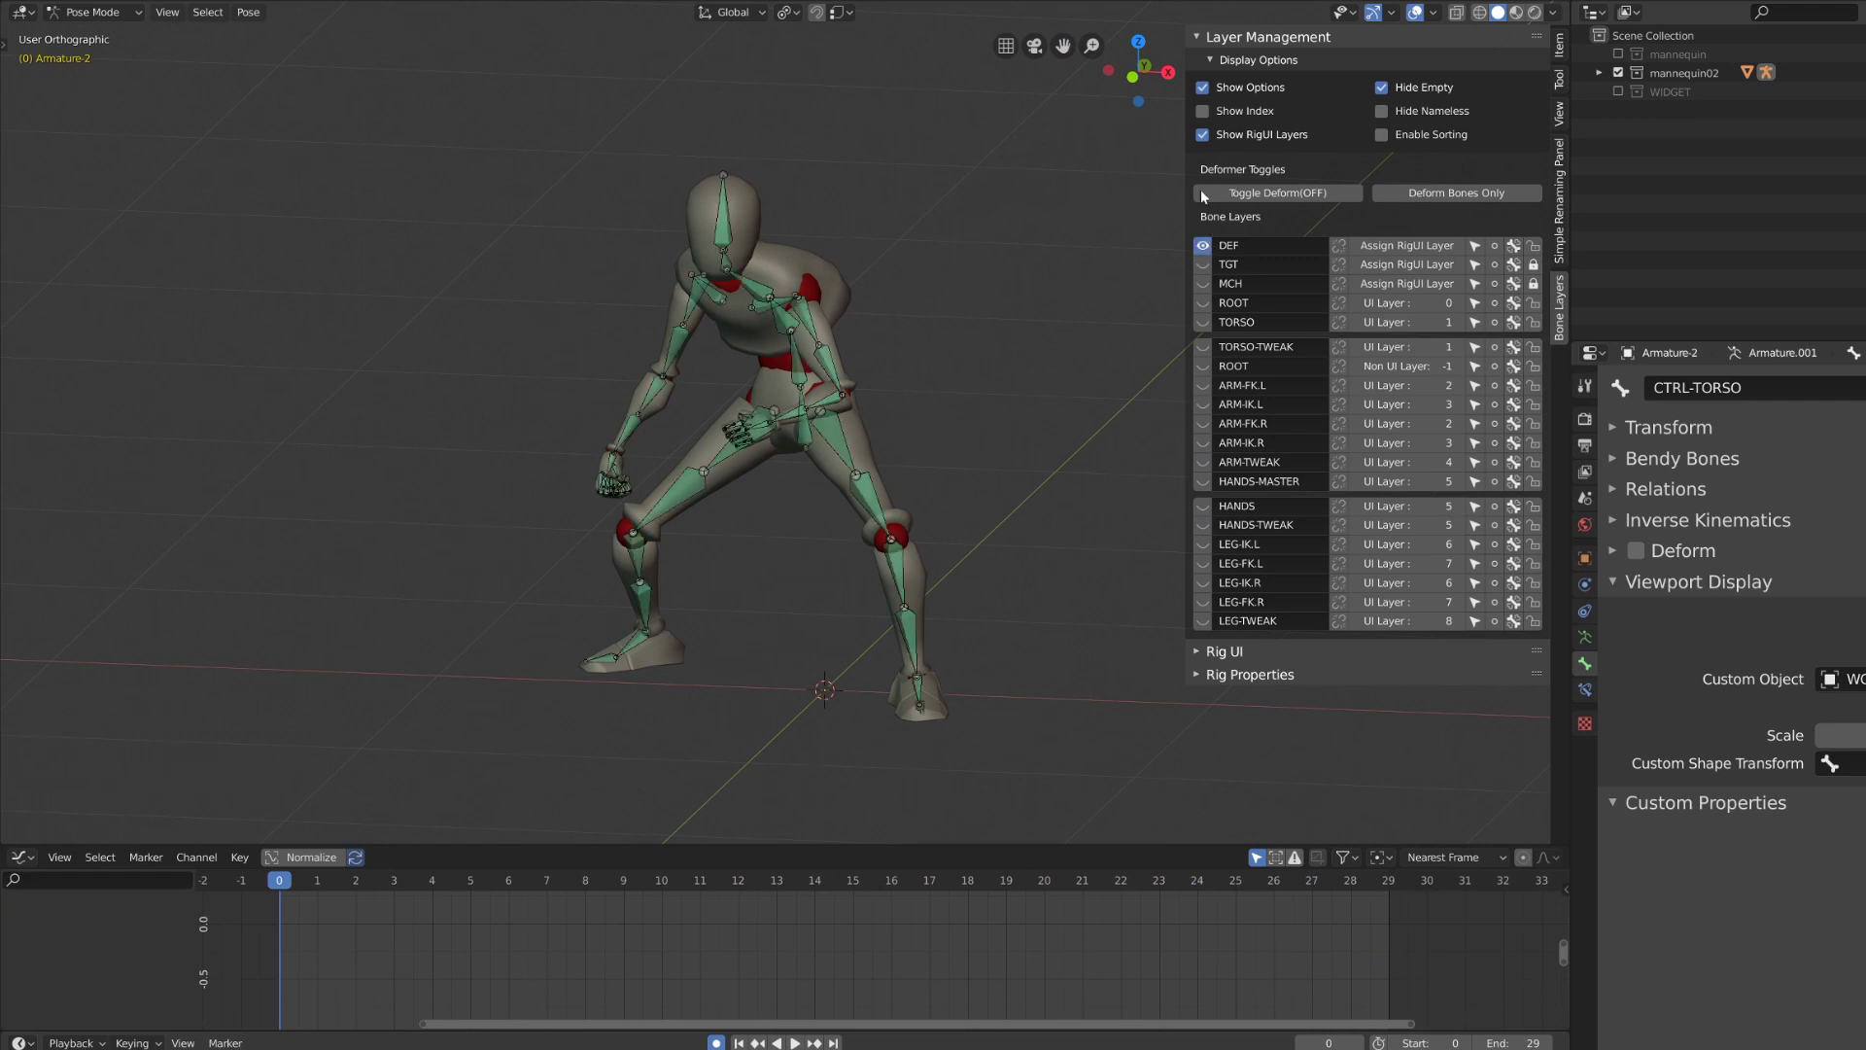
pyautogui.click(1201, 39)
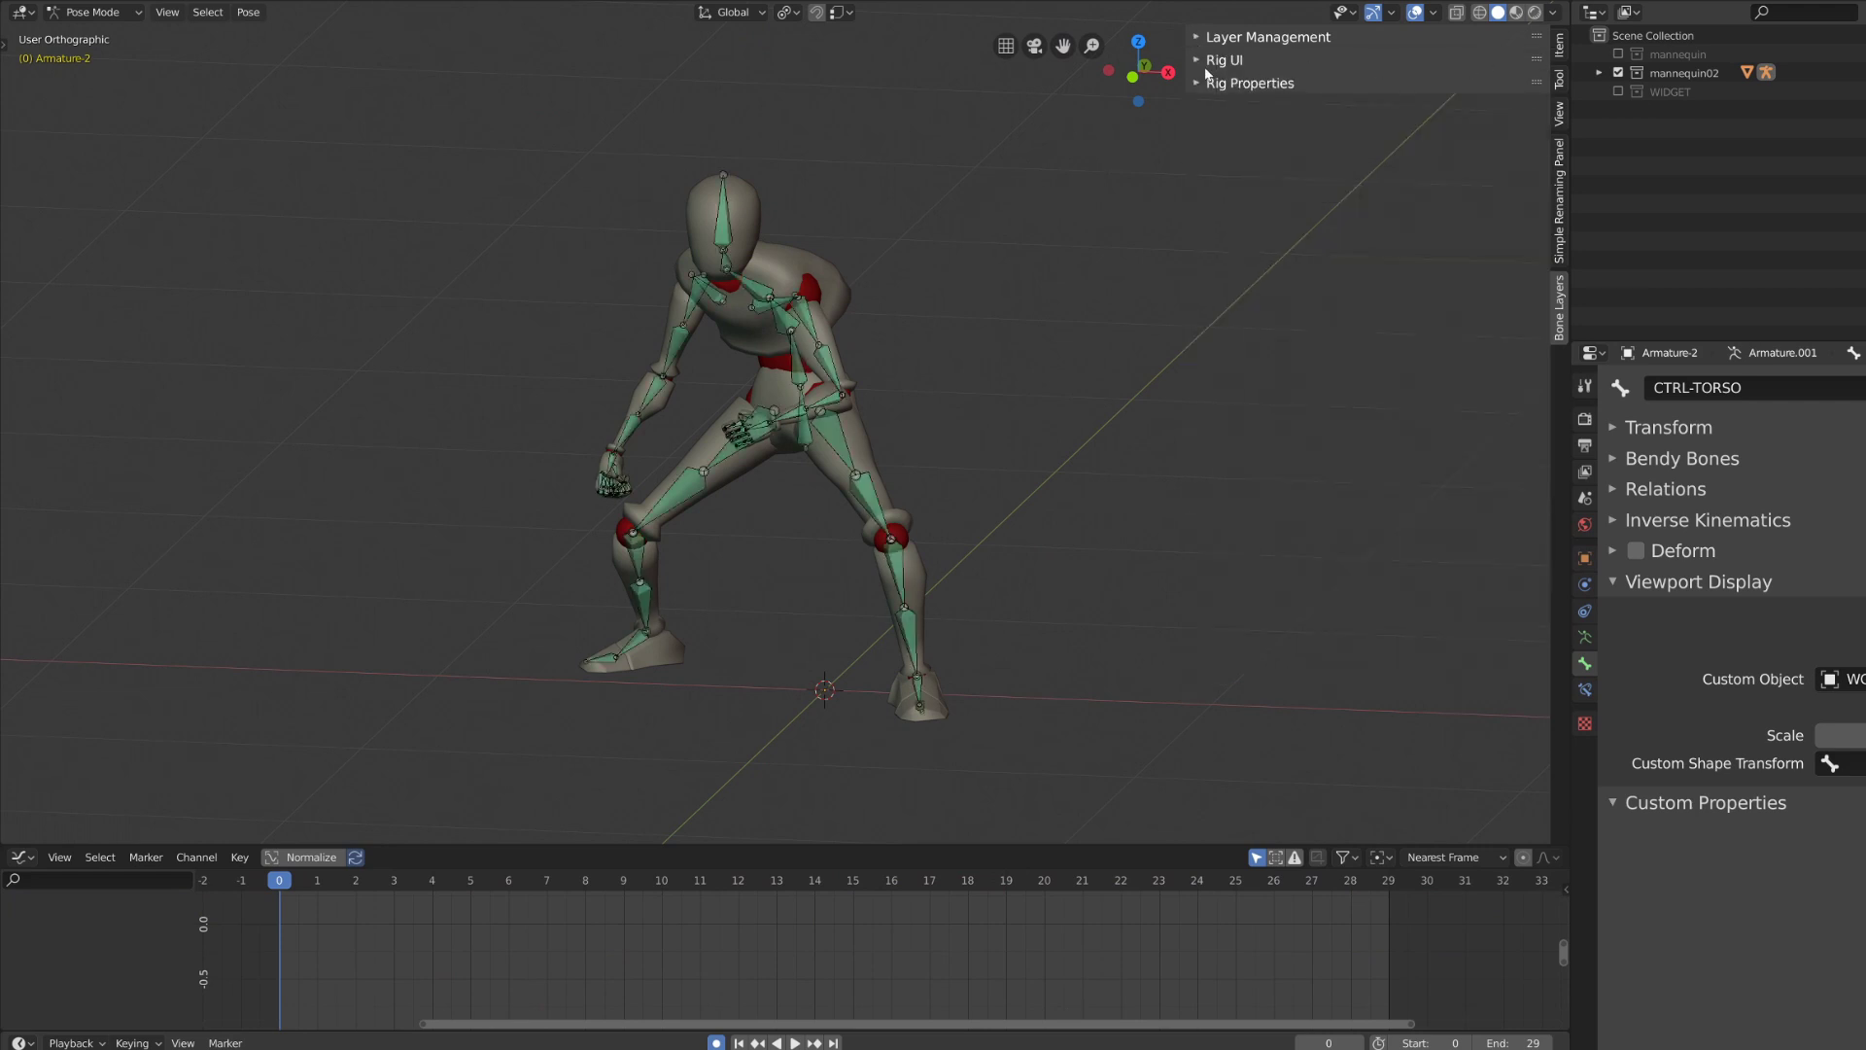
pyautogui.click(1206, 60)
# Parent DEF-HIPS to the ROOT bone with Keep Offset, then view the rig from the front.
pyautogui.click(1280, 128)
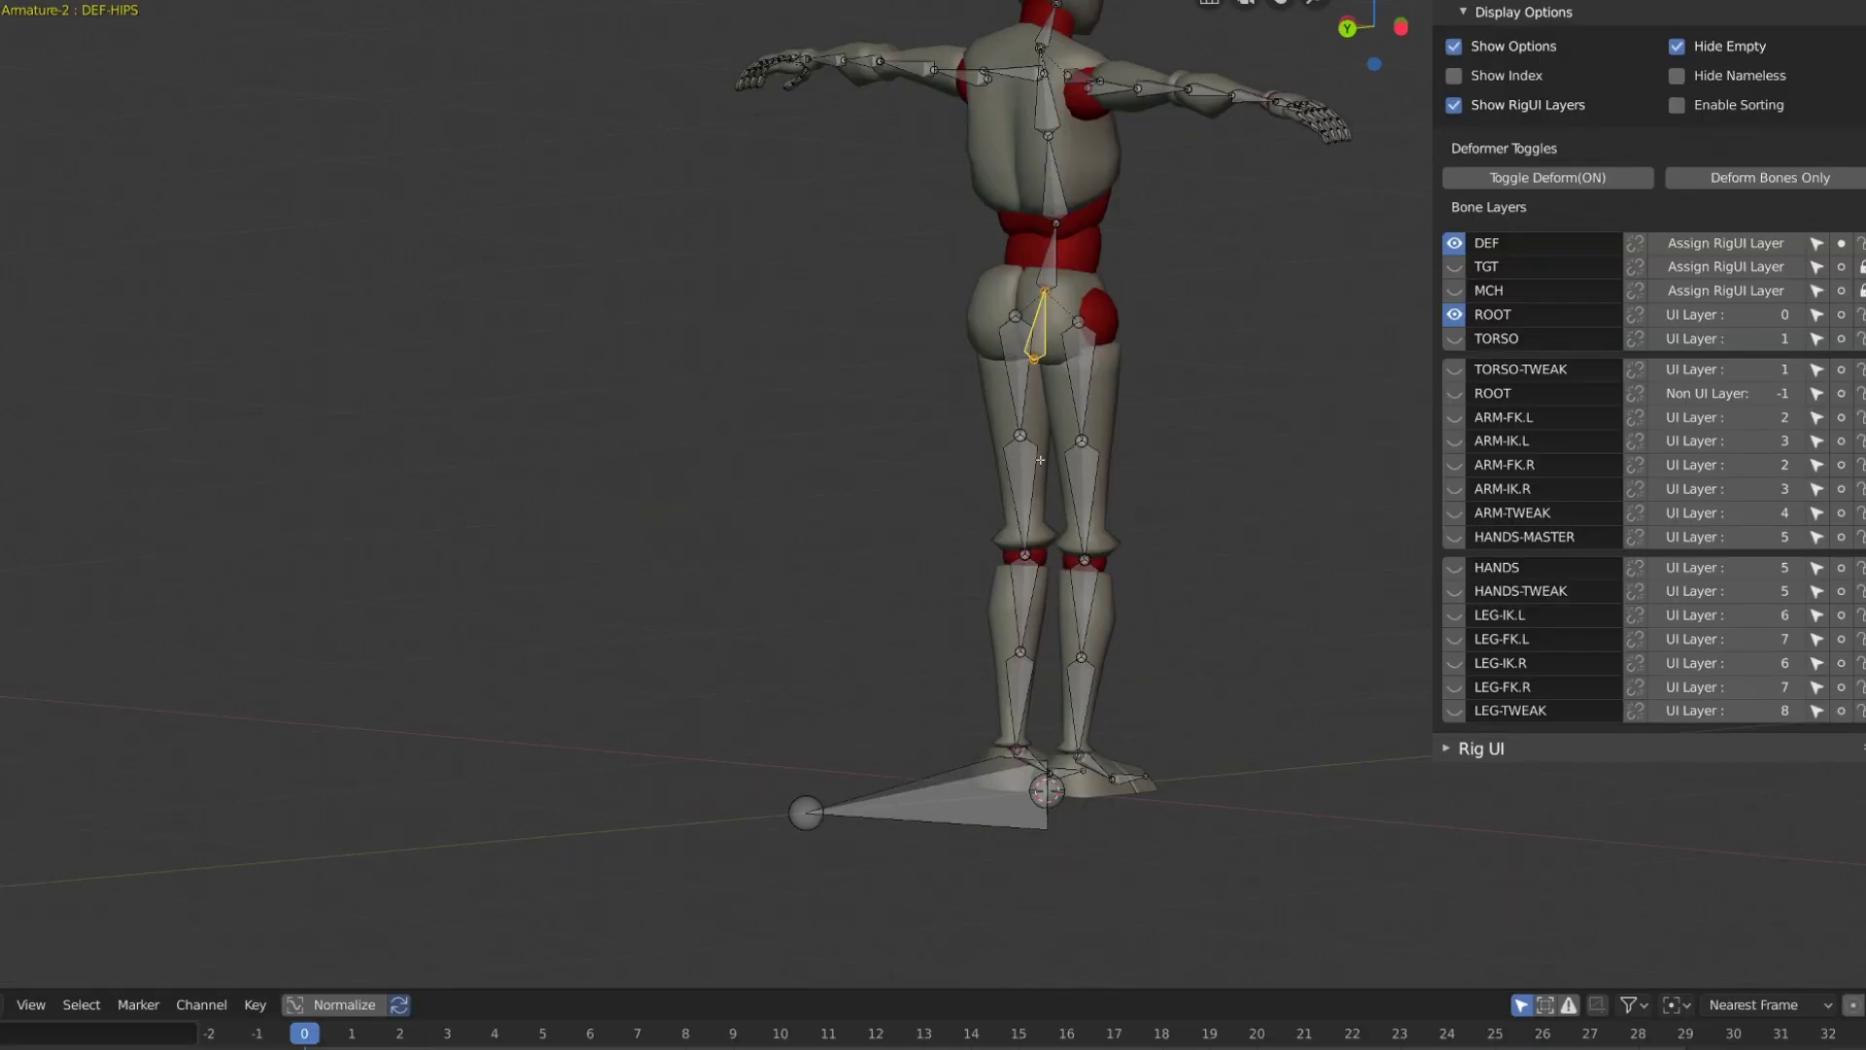
pyautogui.keyDown('shift'); pyautogui.click(892, 790); pyautogui.keyUp('shift')
pyautogui.moveTo(892, 790); pyautogui.dragTo(886, 790, button='middle')
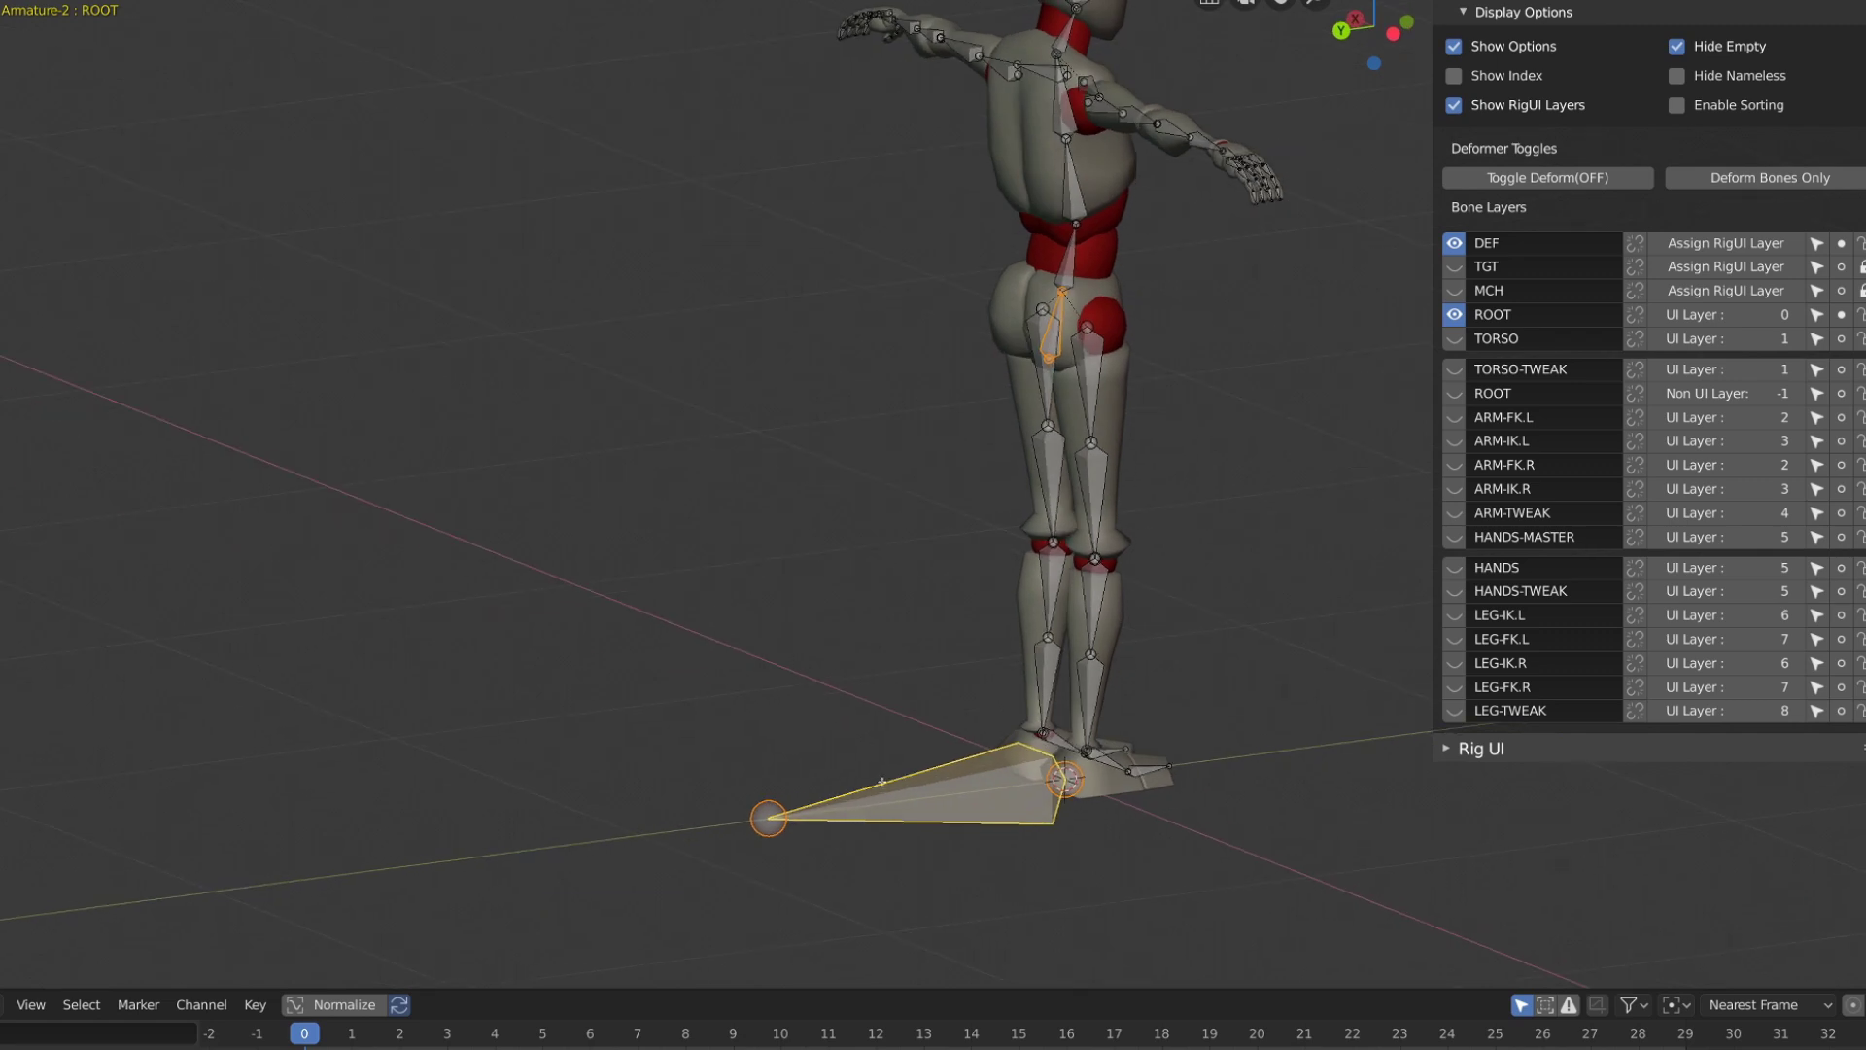
pyautogui.hotkey('ctrl', 'p')
pyautogui.click(844, 782)
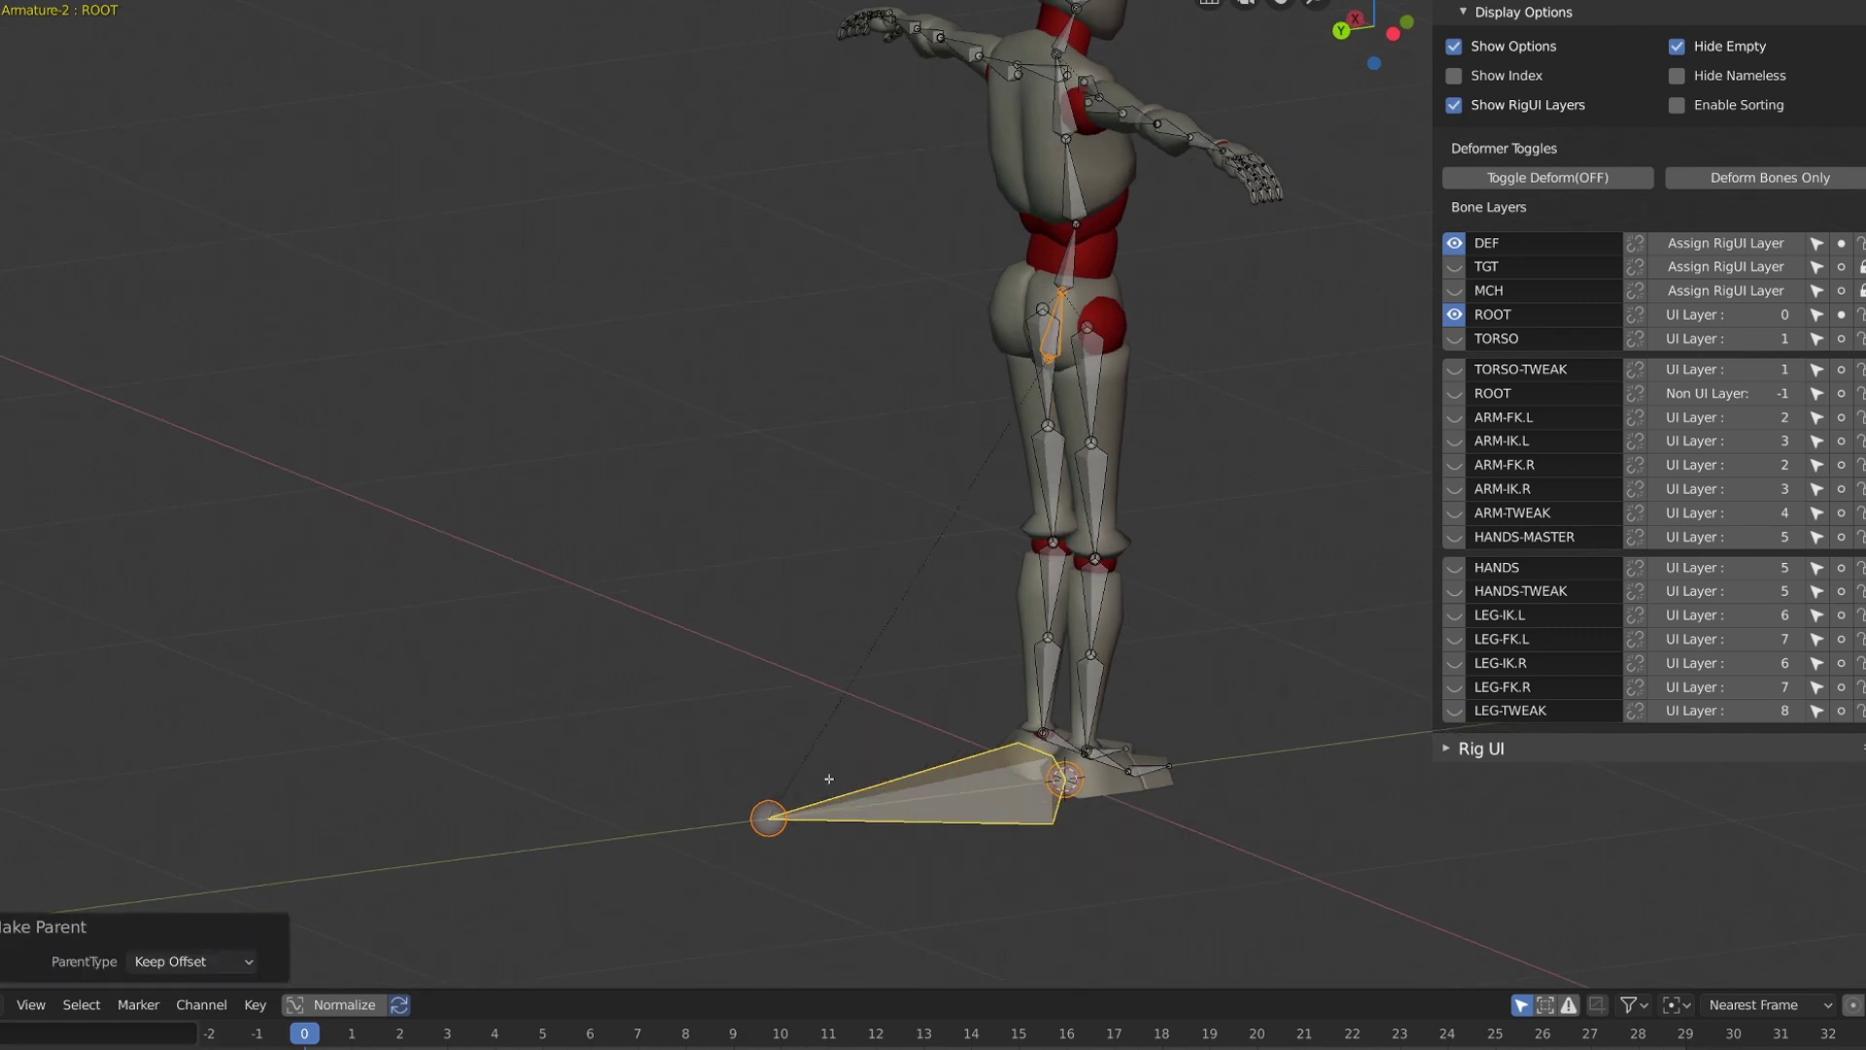
pyautogui.press('KP_1')
pyautogui.scroll(3, 829, 779)
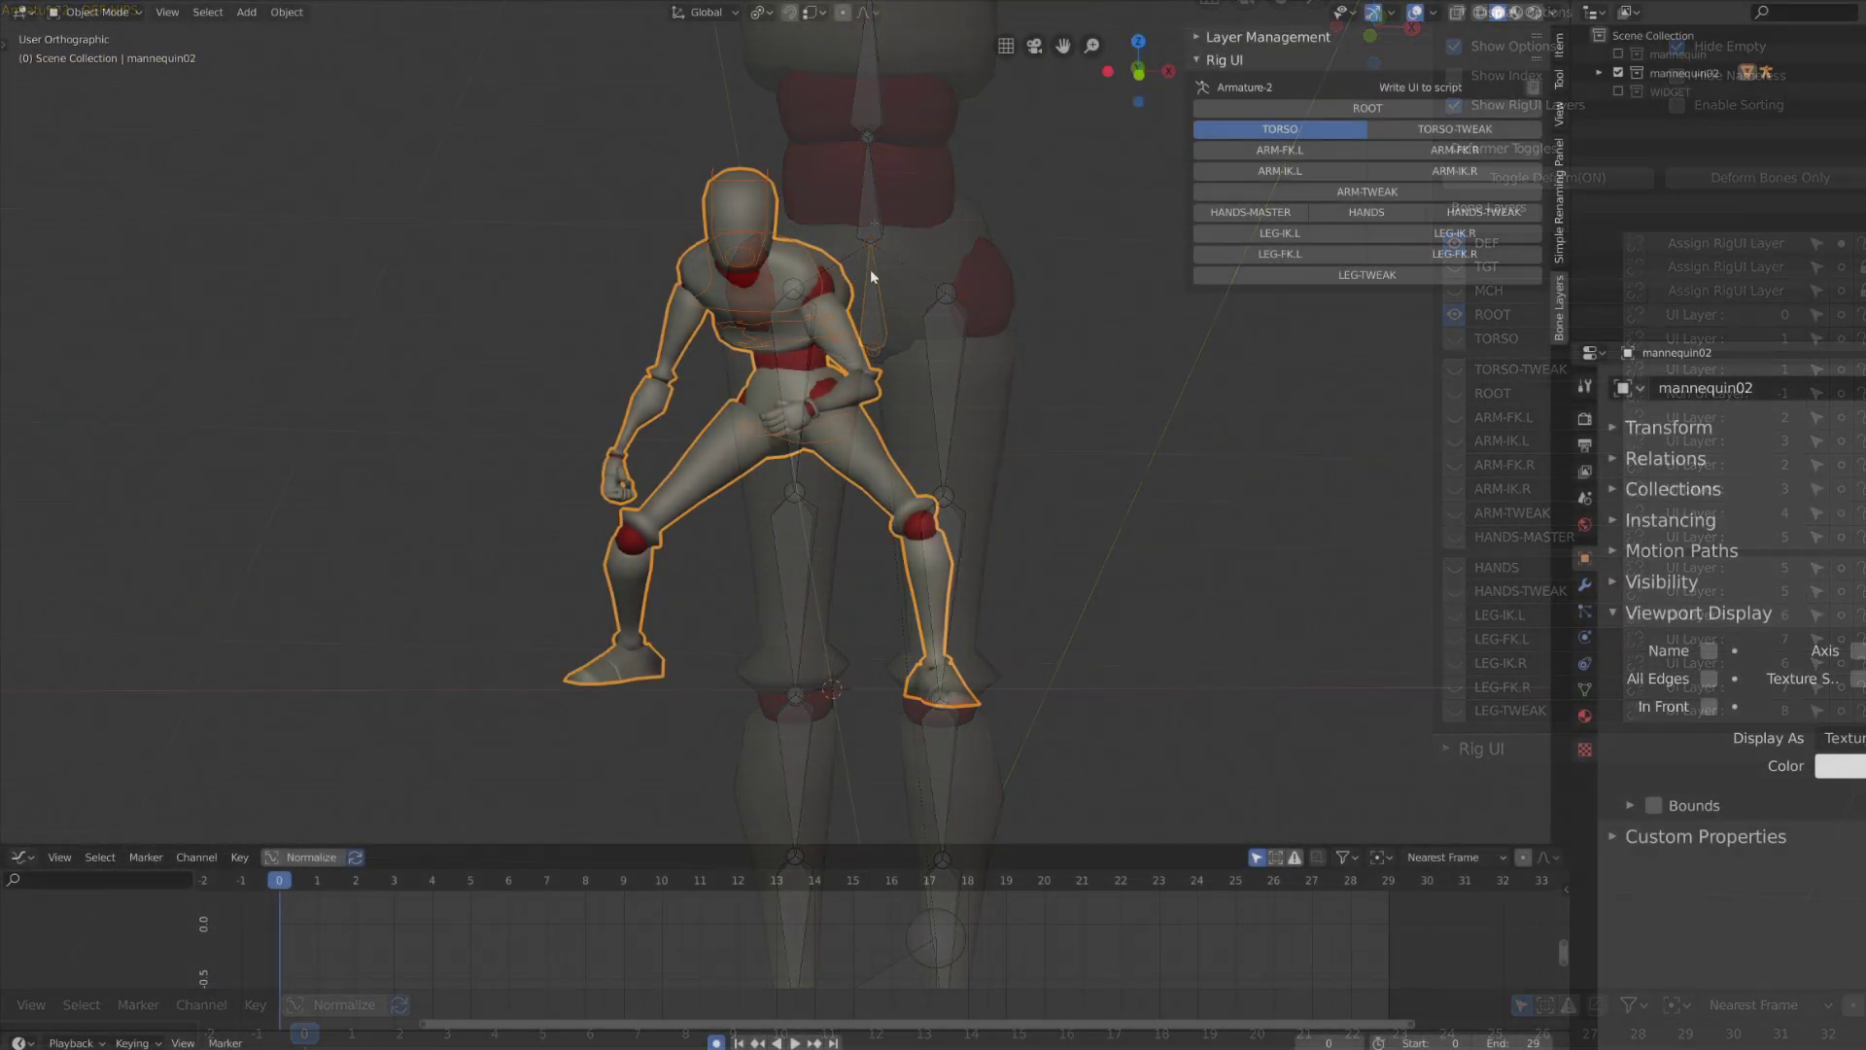
# Start an FBX export and tick Only Deform Bones in its Armature options.
pyautogui.click(37, 12)
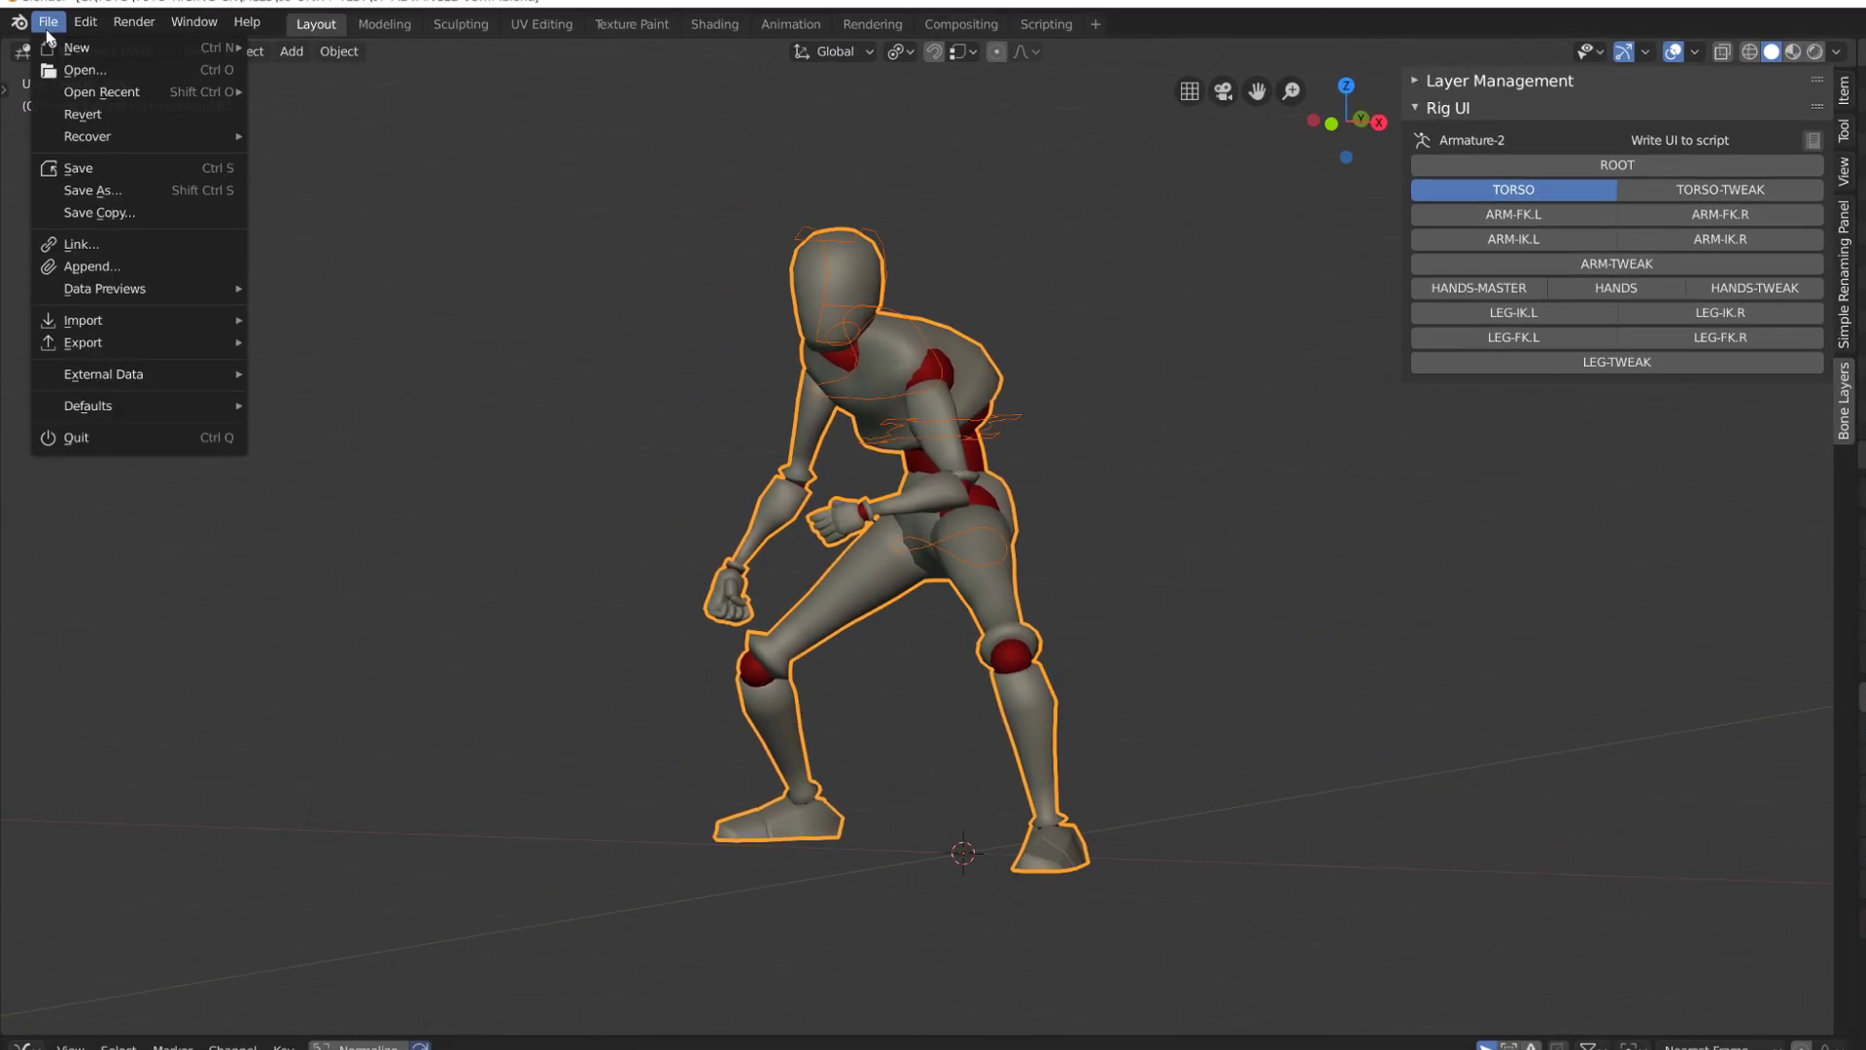
pyautogui.moveTo(149, 346)
pyautogui.click(282, 386)
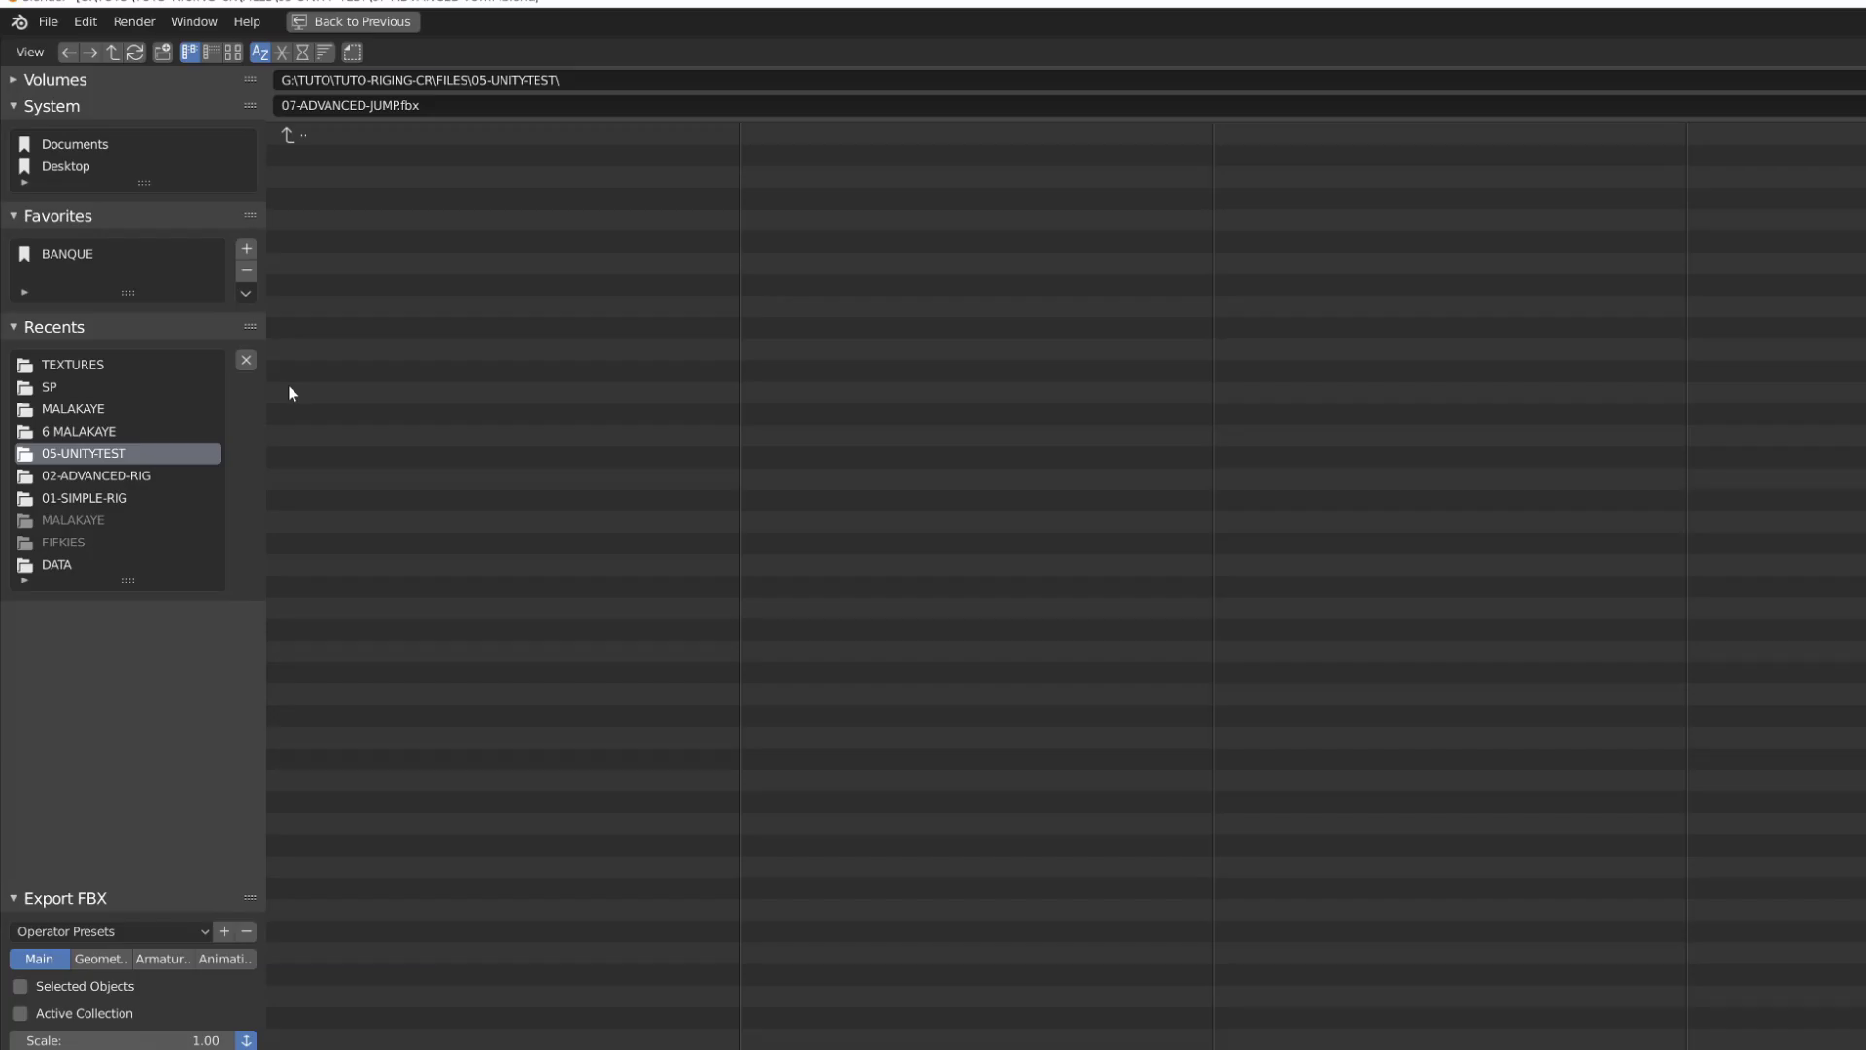
pyautogui.click(288, 414)
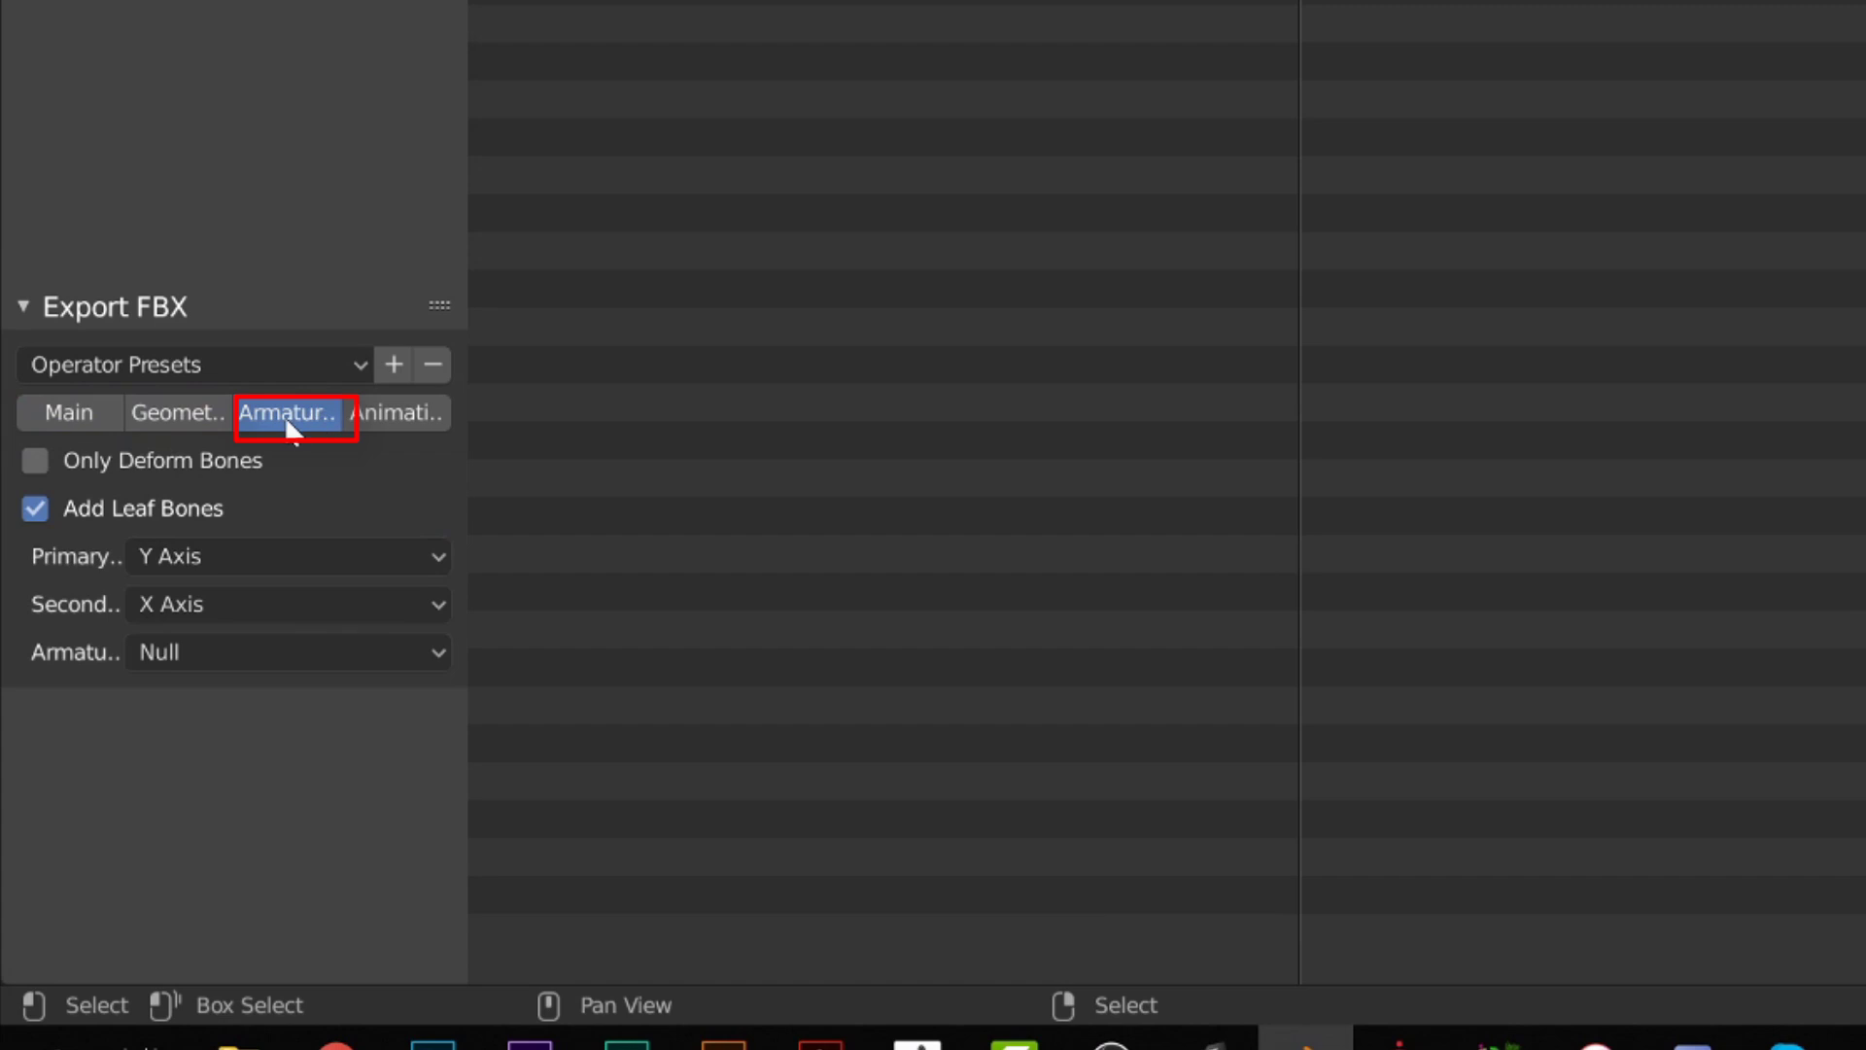
pyautogui.click(162, 462)
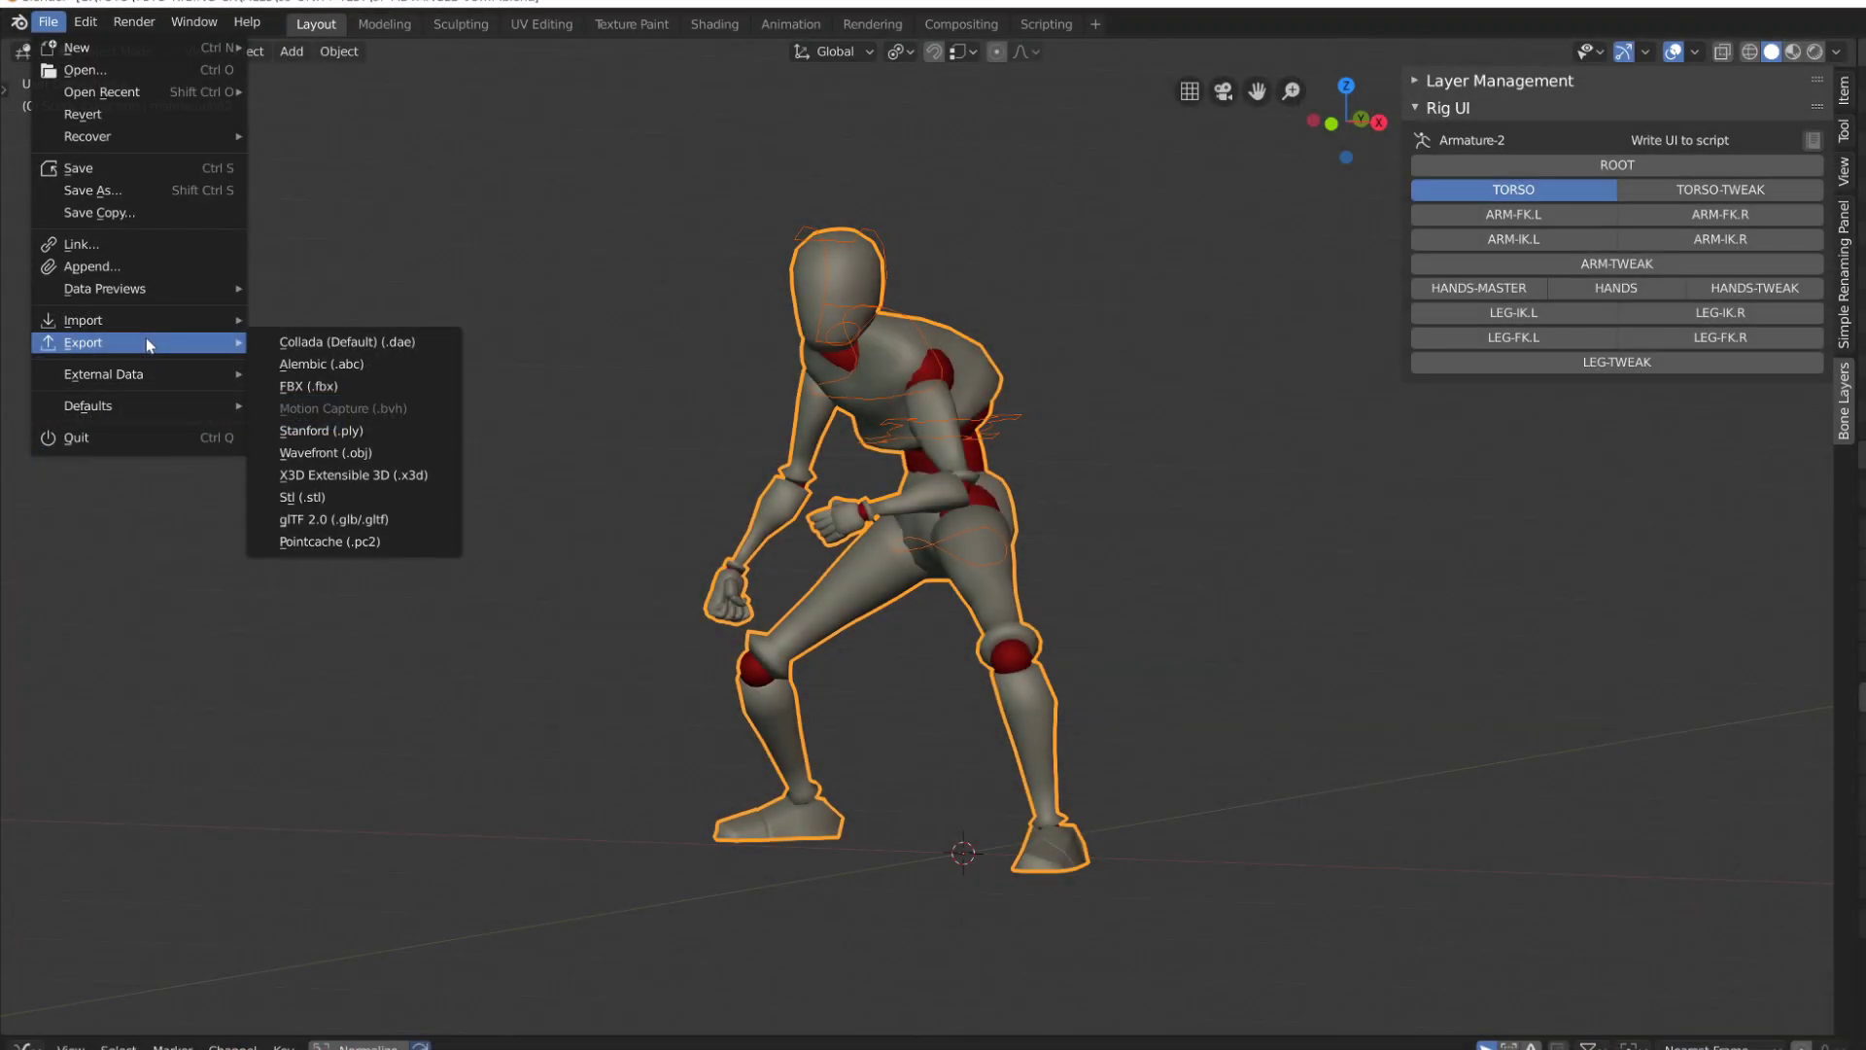
# Enable Selected Objects and Apply Transform in the FBX export settings.
pyautogui.click(308, 386)
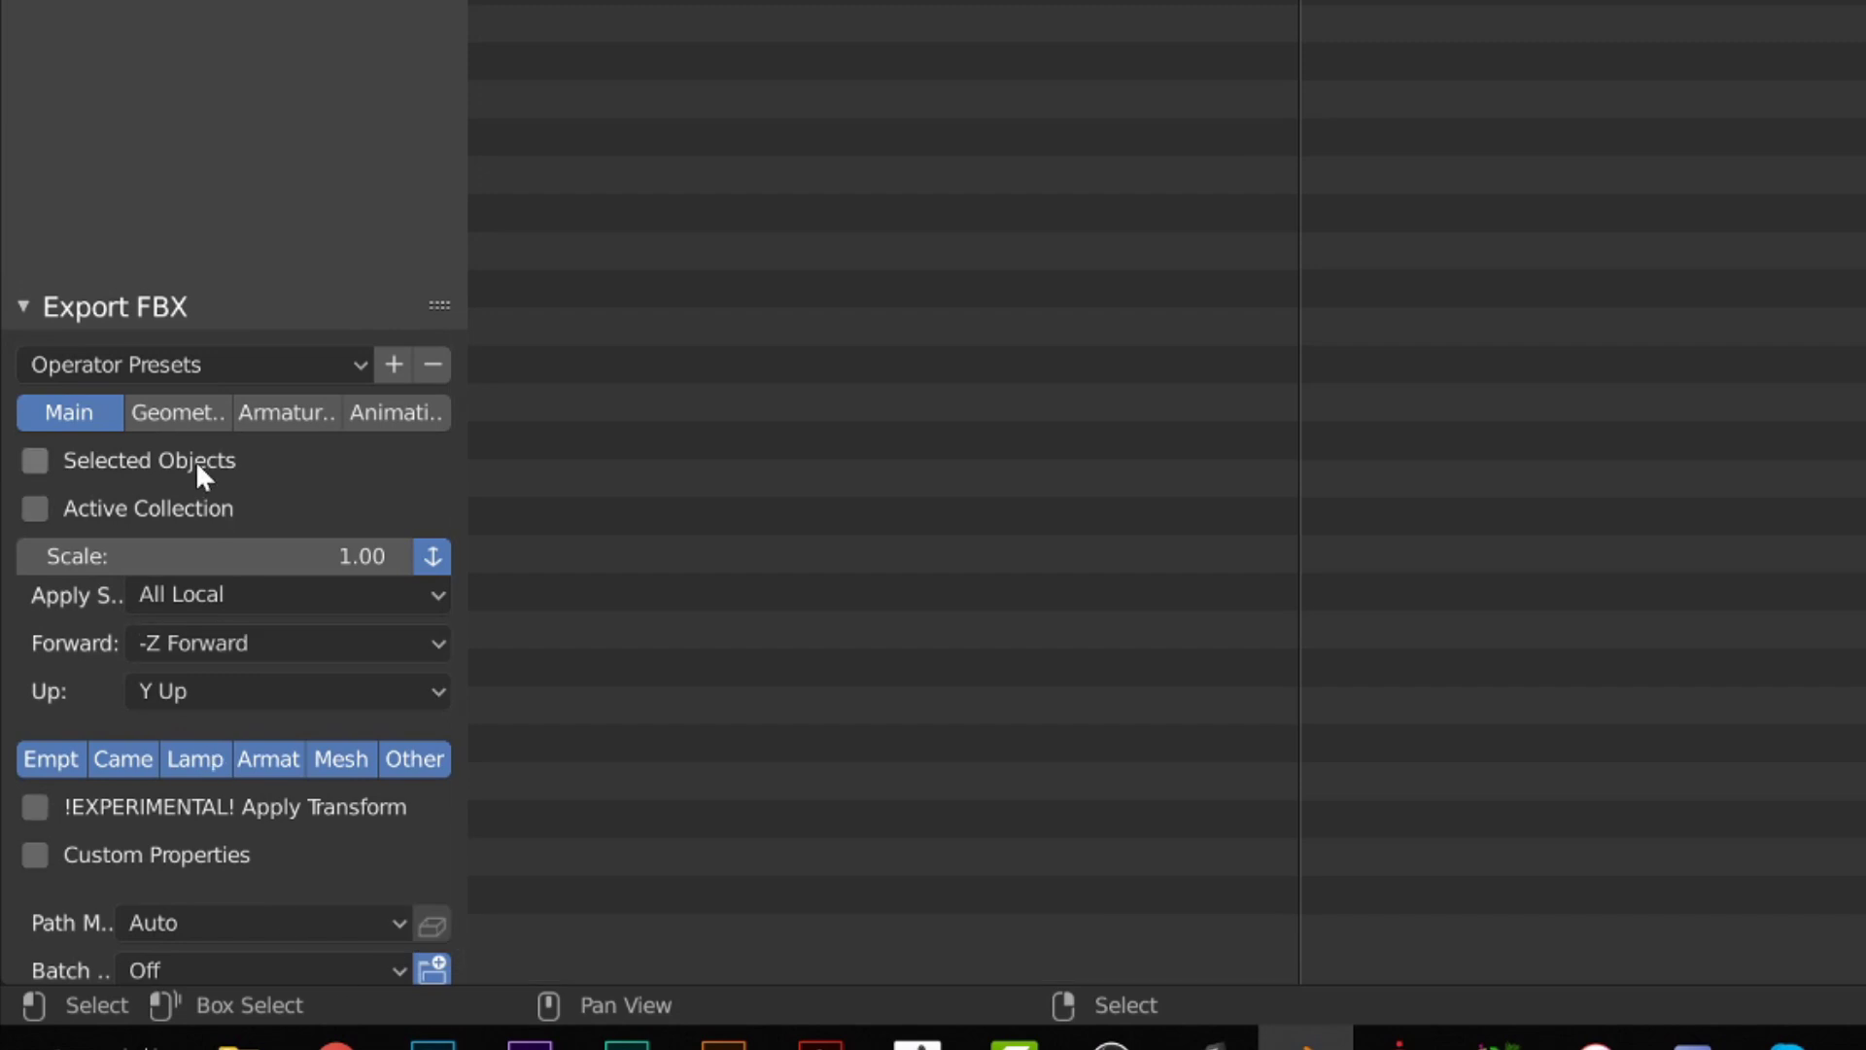
pyautogui.click(195, 461)
pyautogui.click(275, 803)
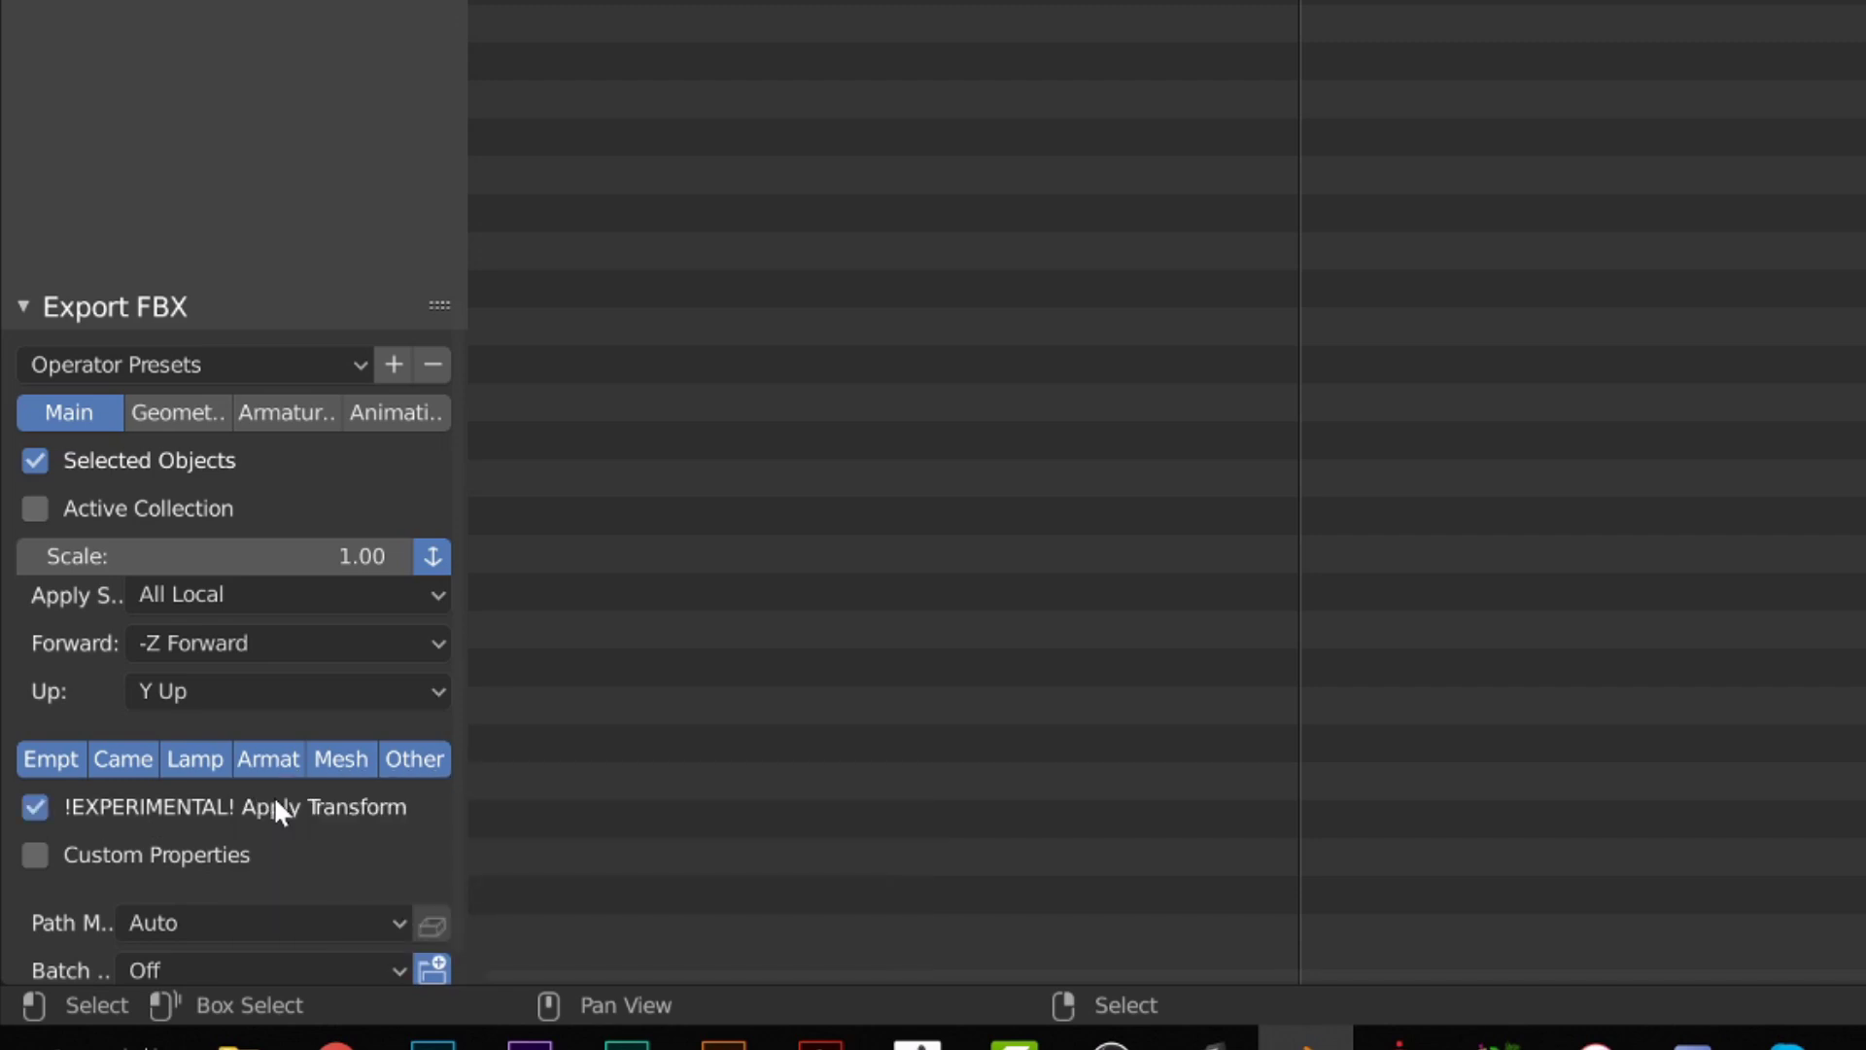
# Keep Only Deform Bones ticked, untick Add Leaf Bones, and edit the export file name.
pyautogui.click(195, 418)
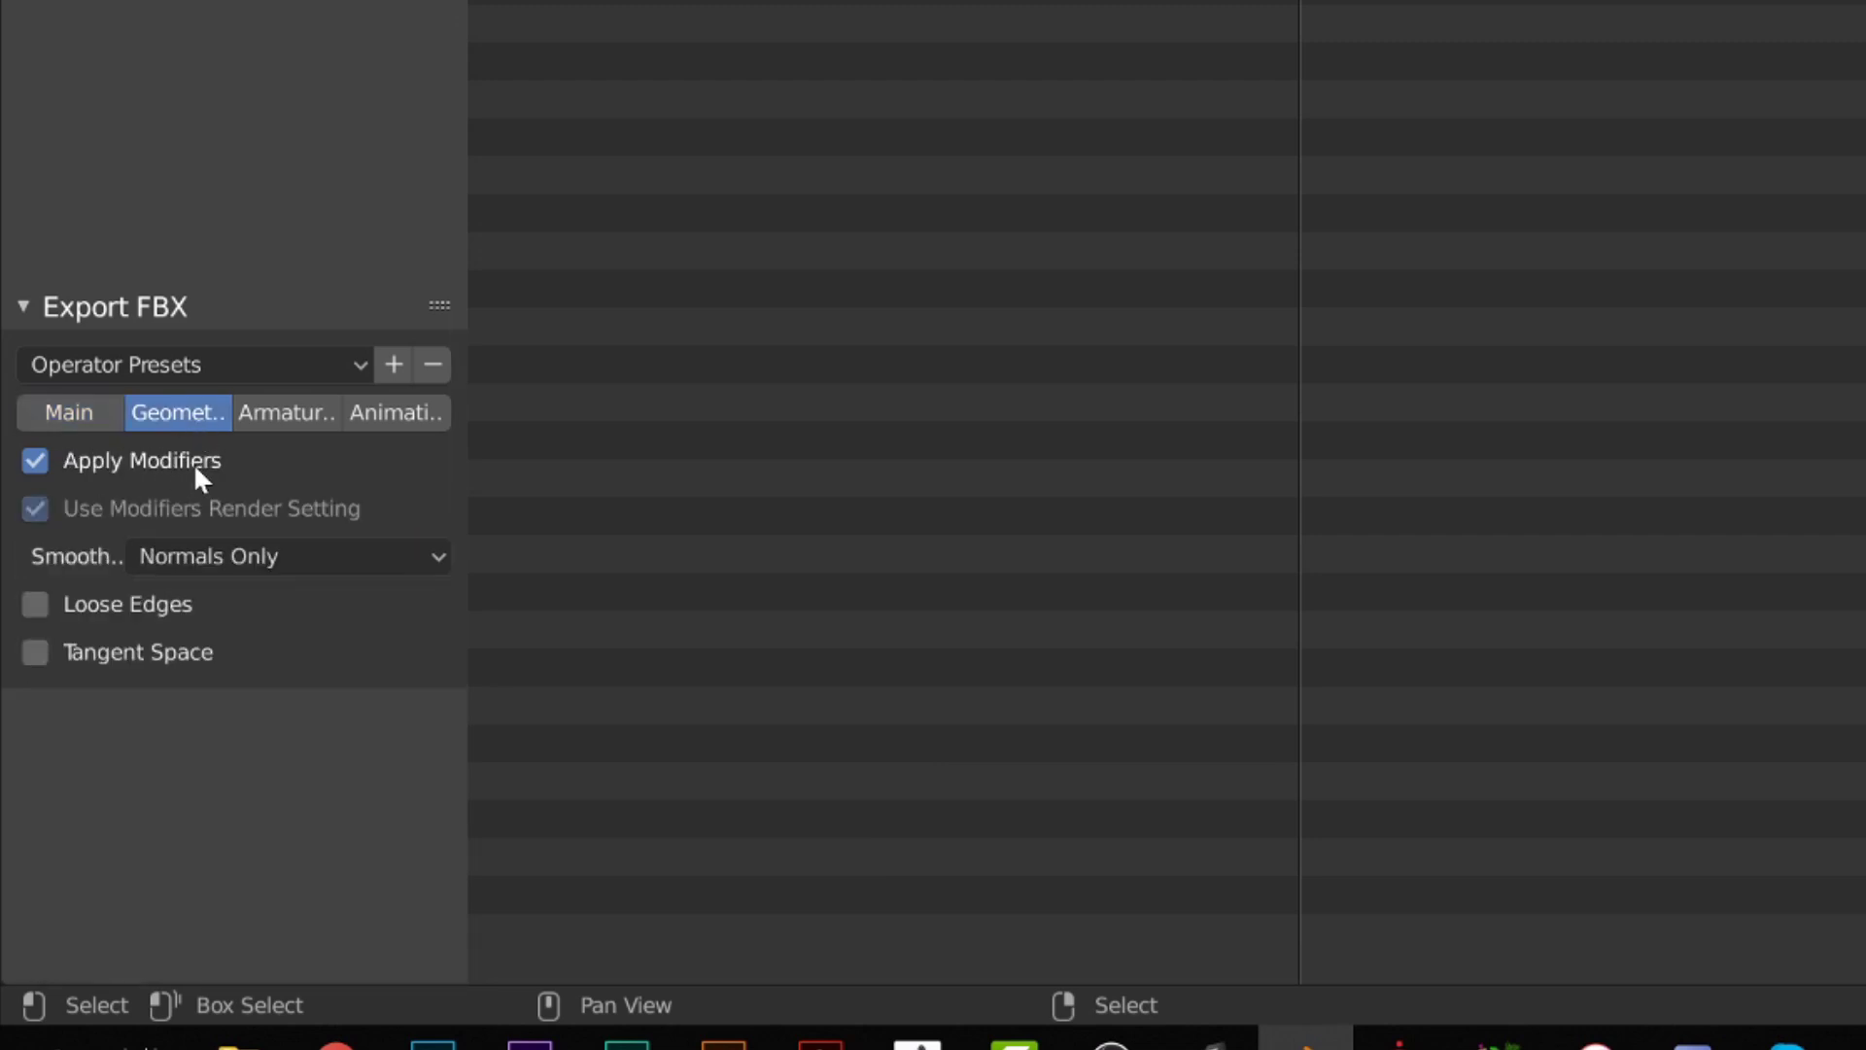
pyautogui.click(321, 408)
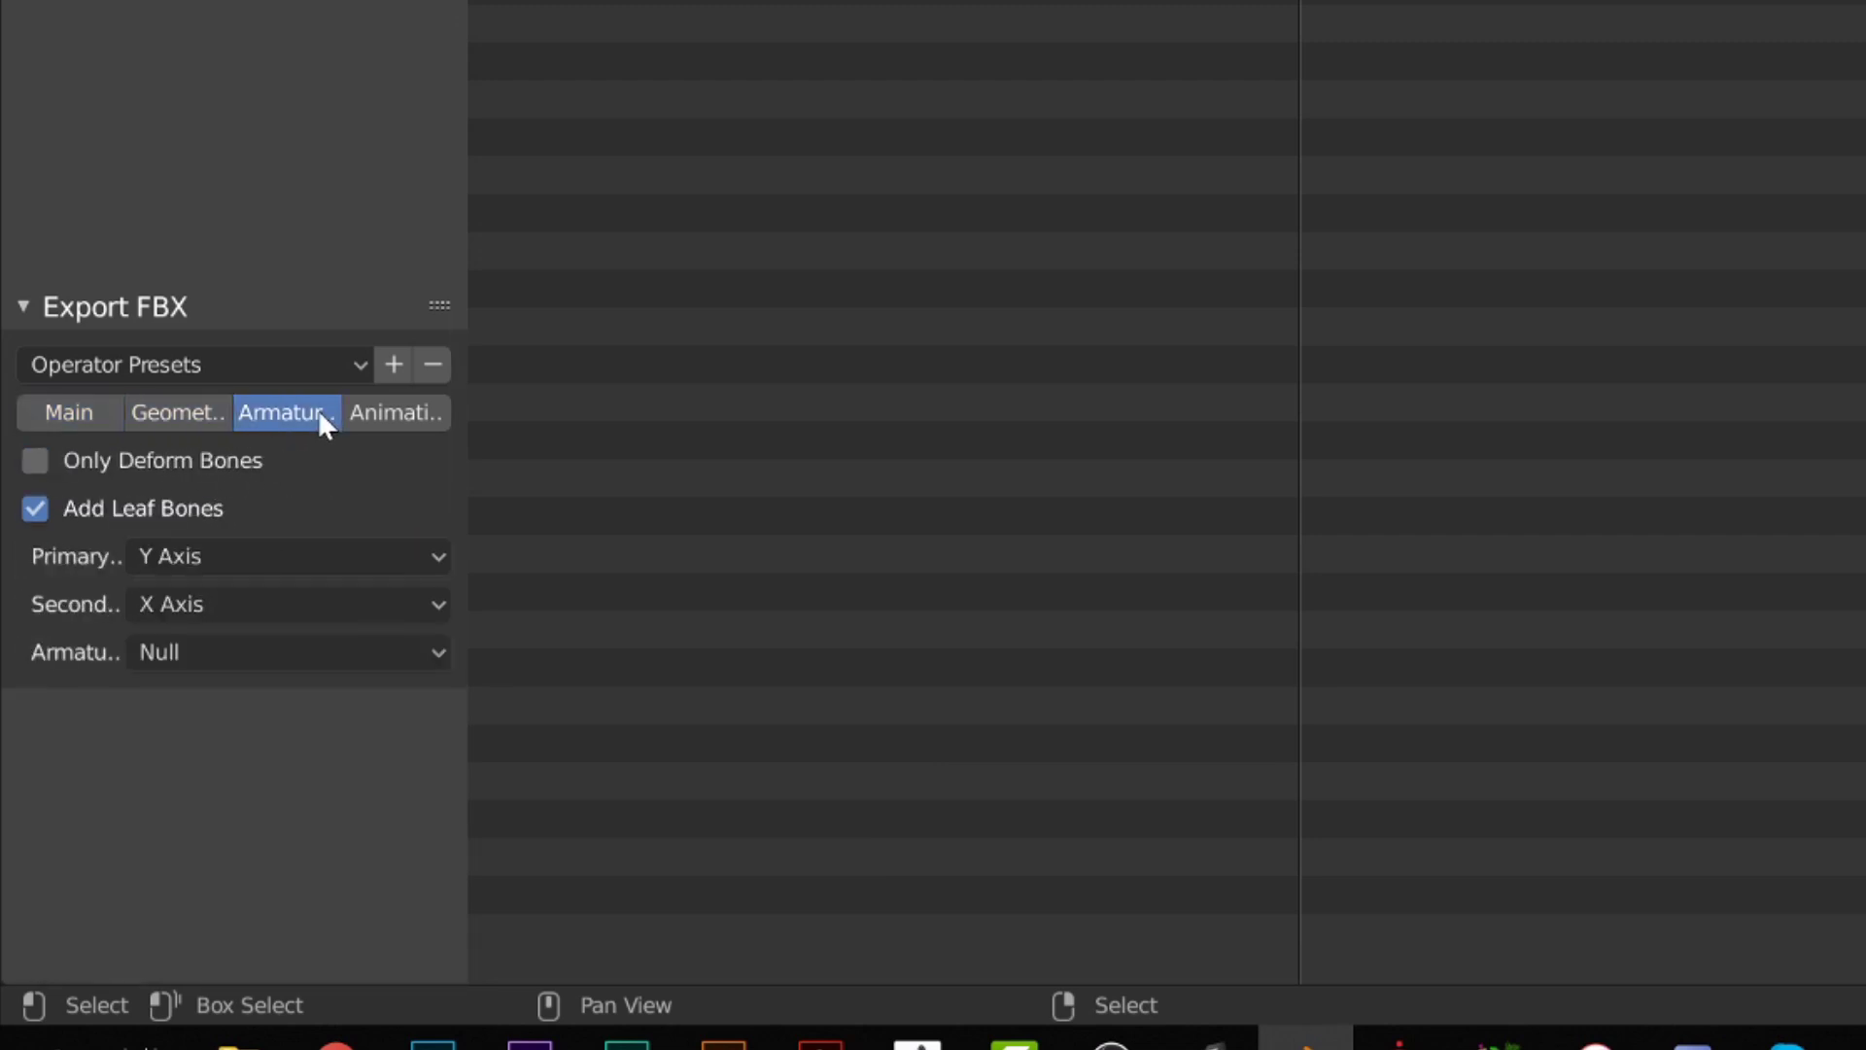
pyautogui.click(168, 459)
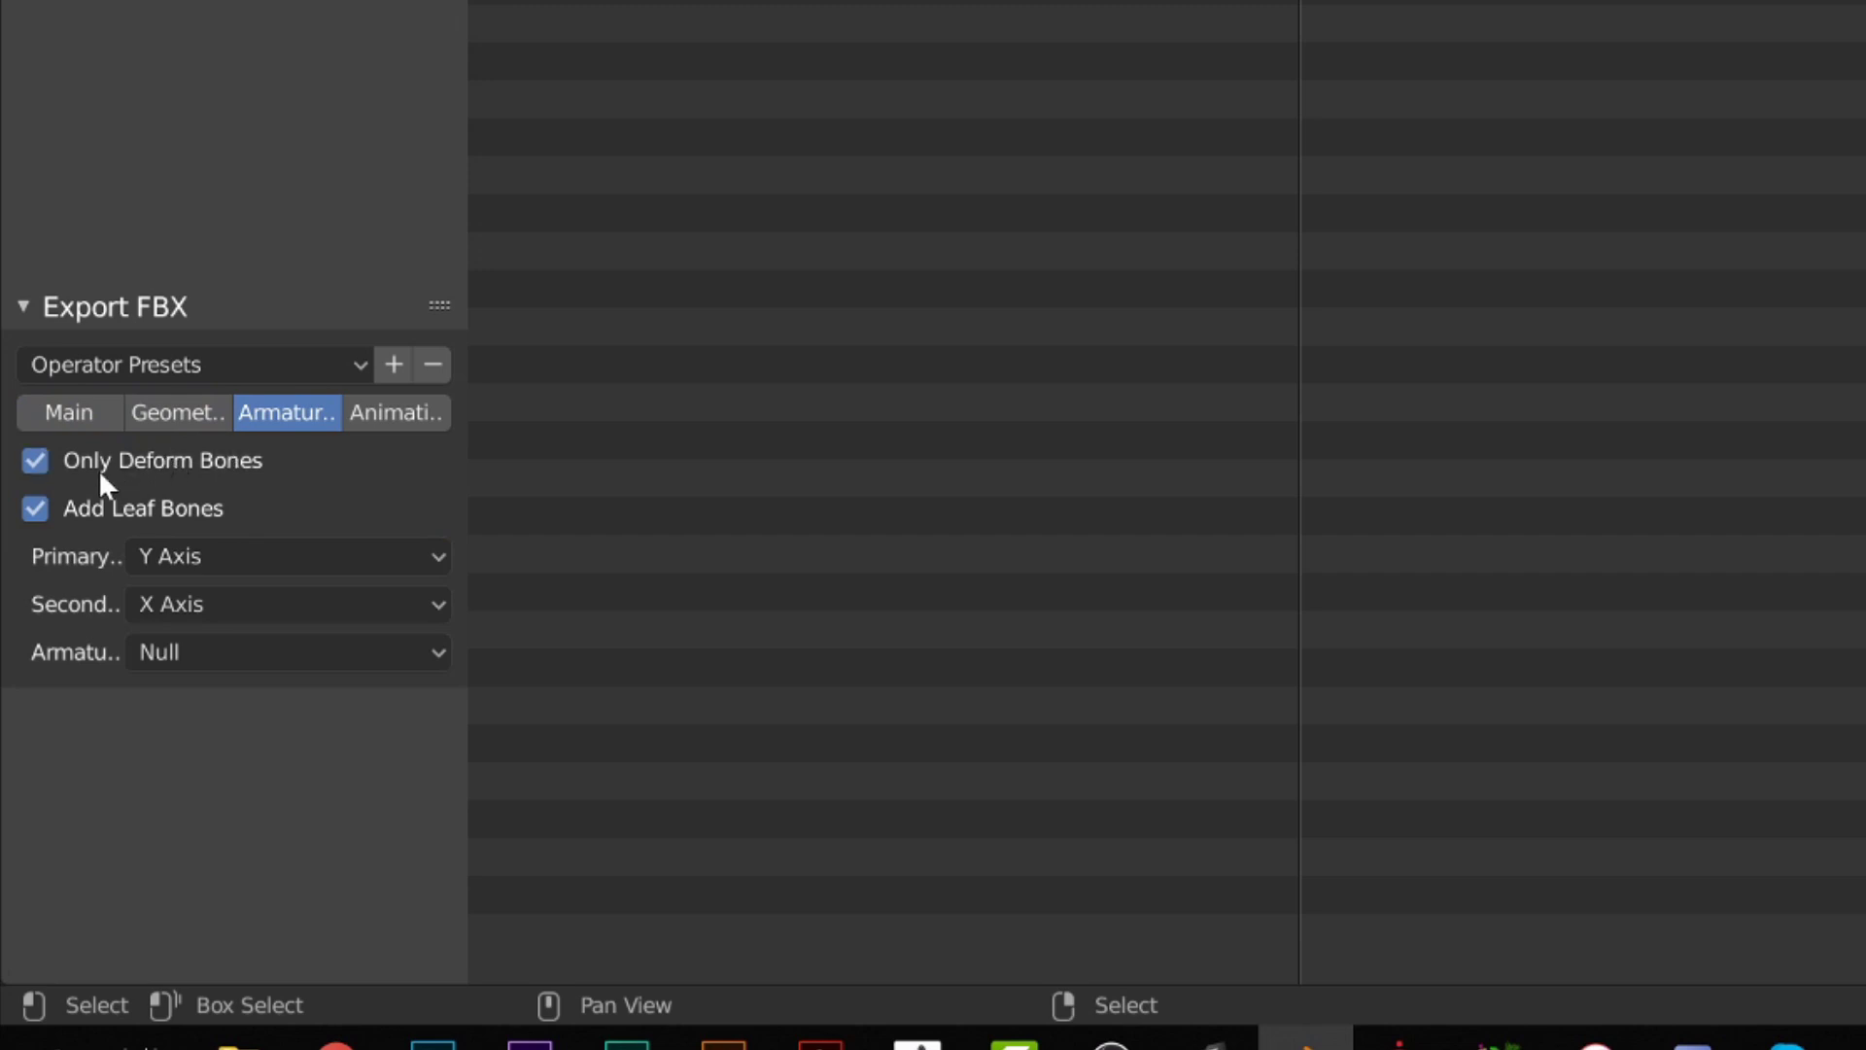
pyautogui.click(36, 512)
pyautogui.click(396, 418)
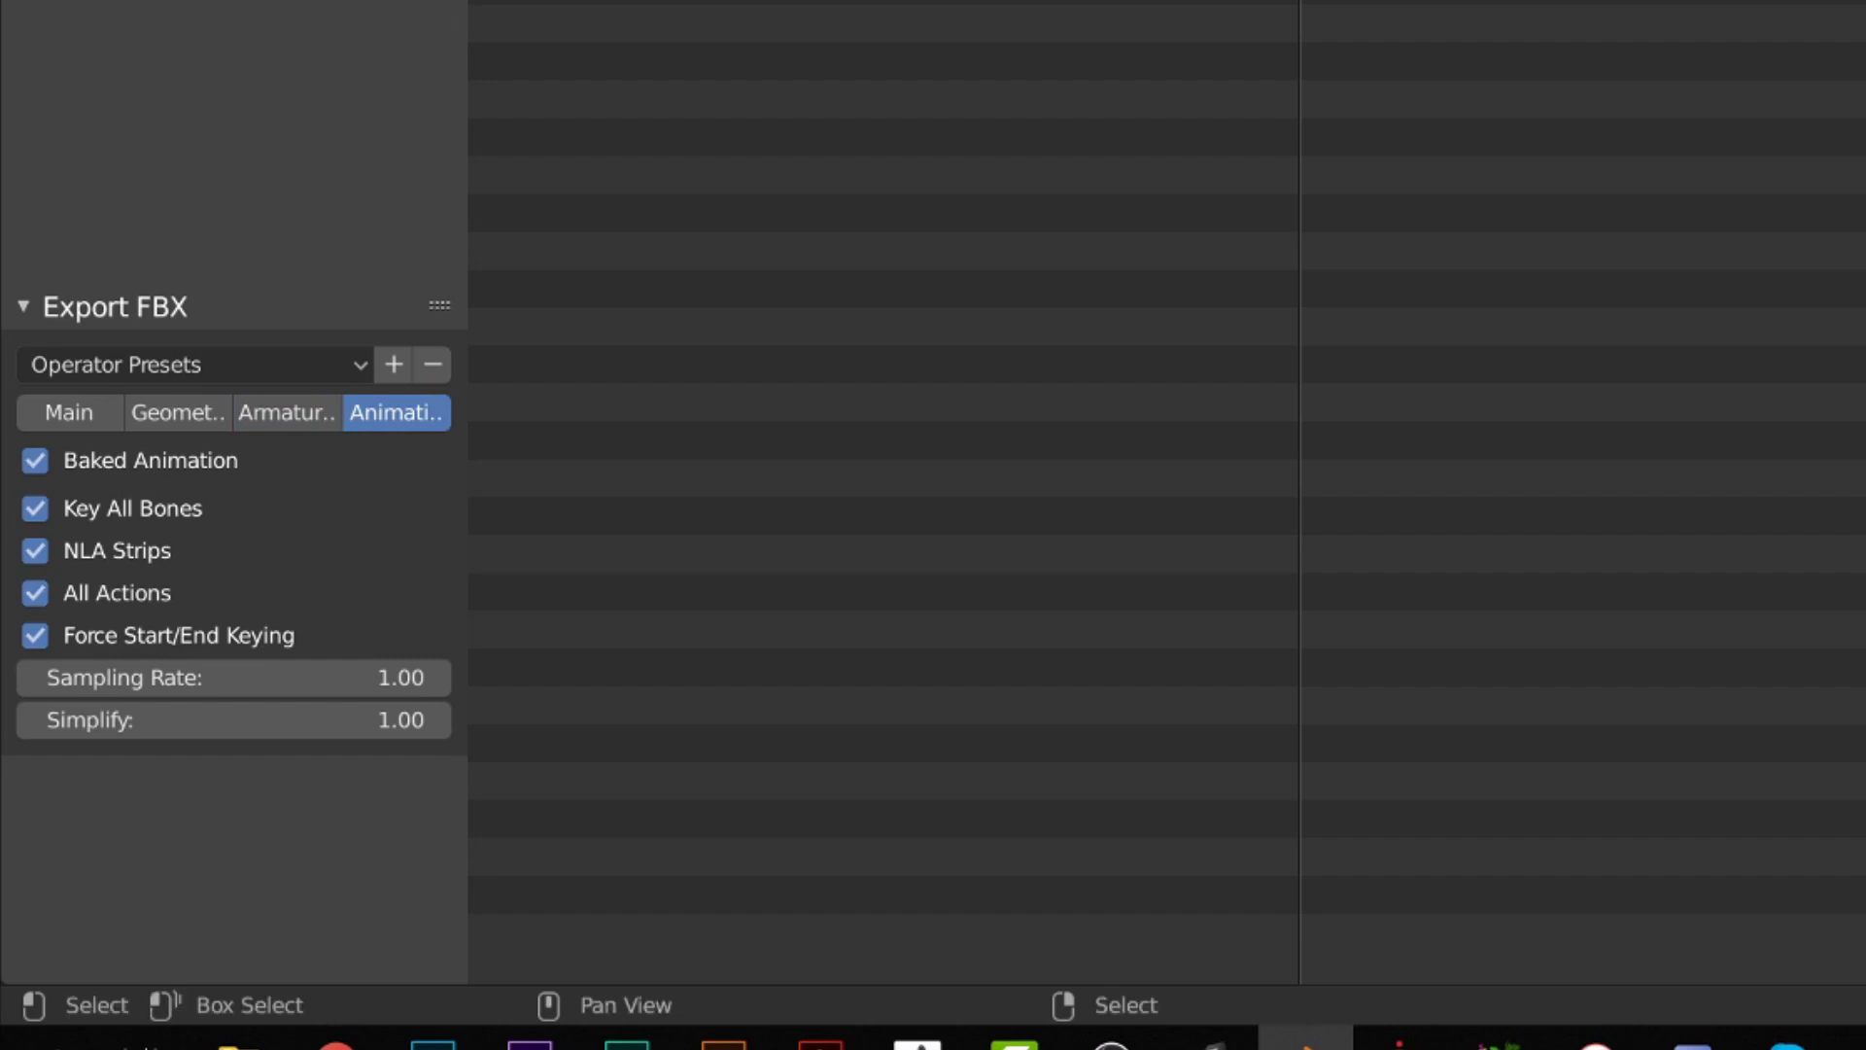
pyautogui.click(650, 64)
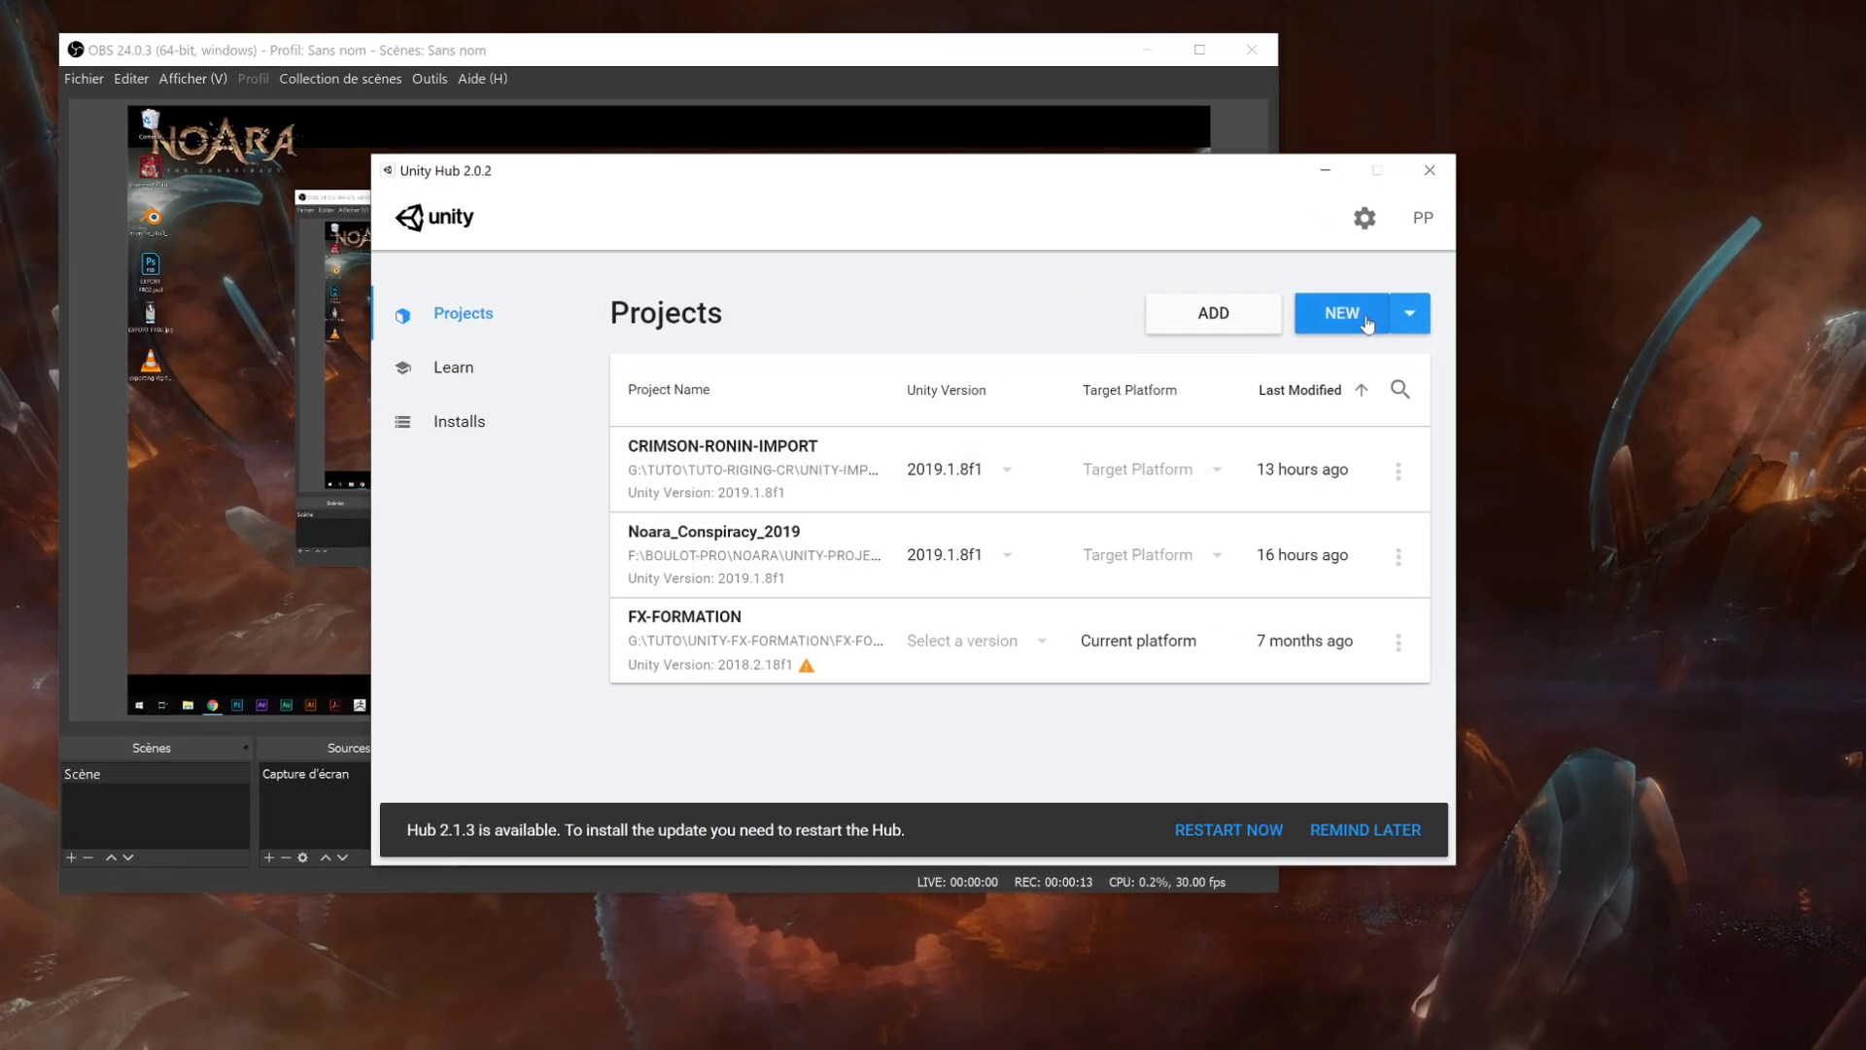
# Create a new 3D project and begin naming it import-custom-rig.
pyautogui.click(1261, 354)
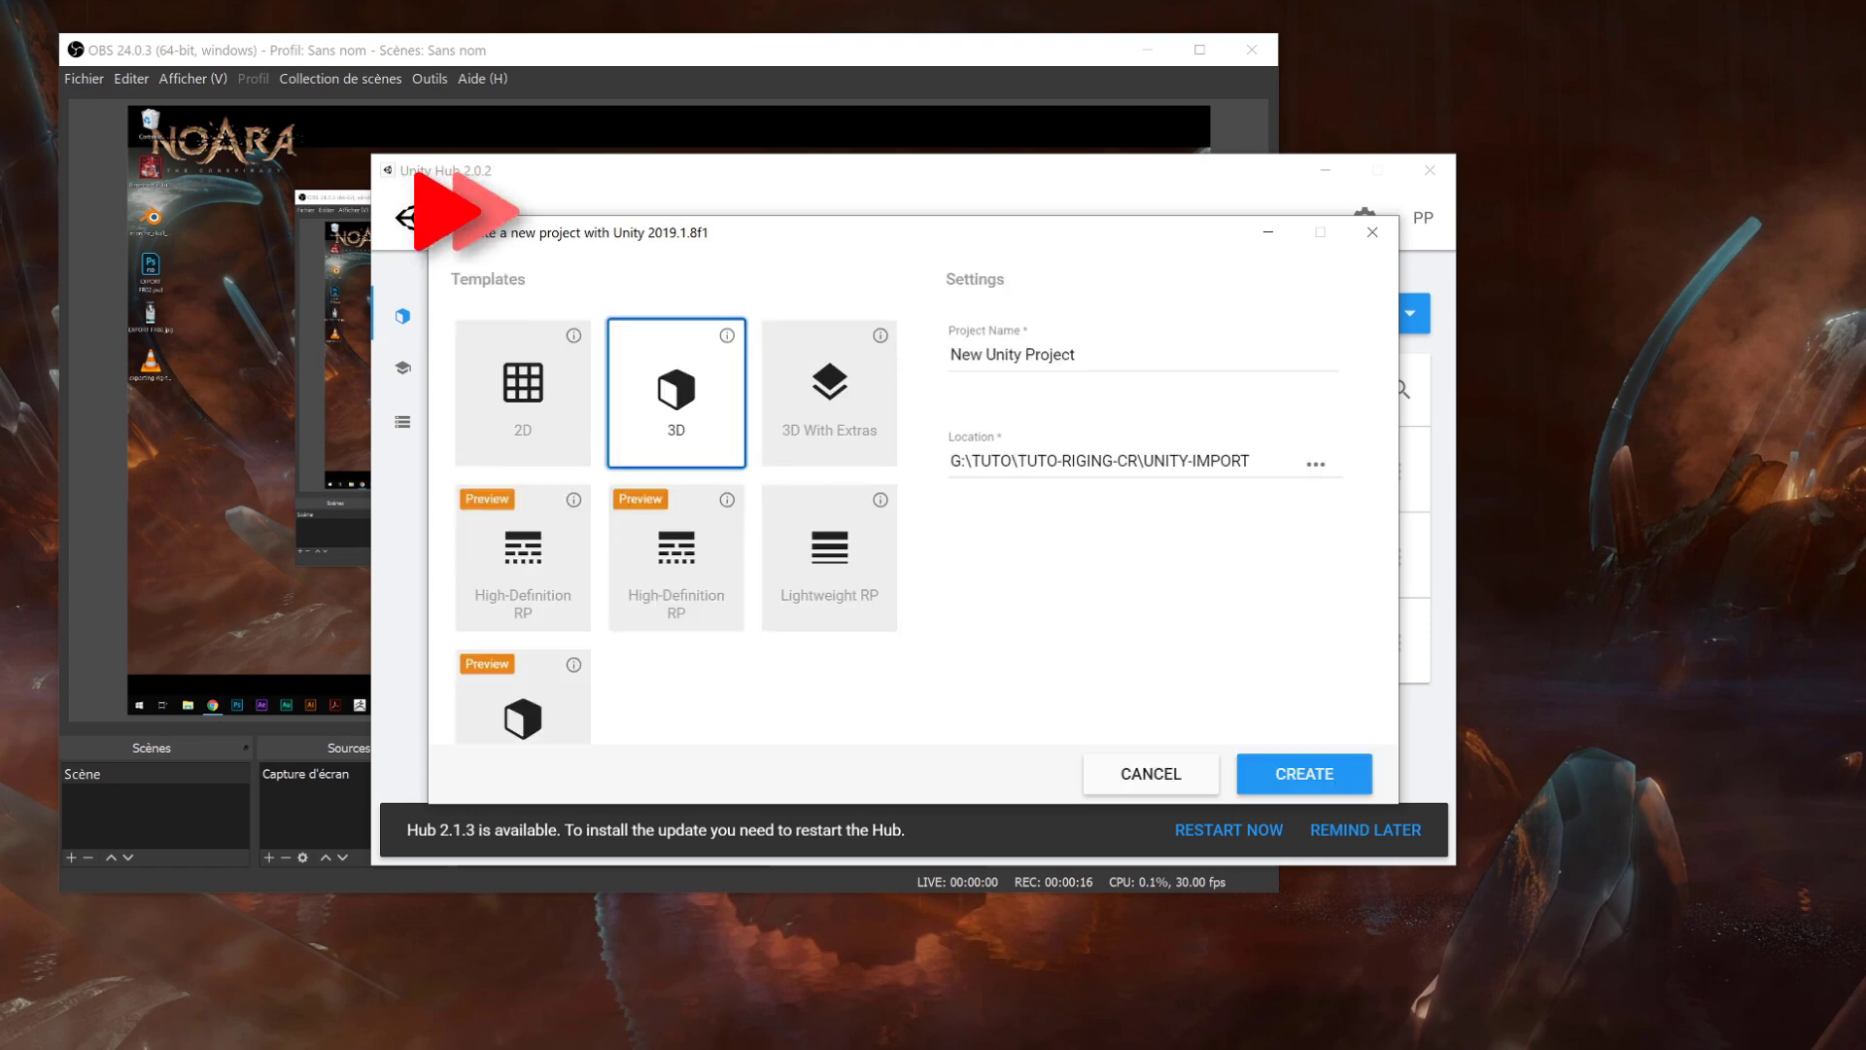
pyautogui.click(1037, 353)
pyautogui.write('im')
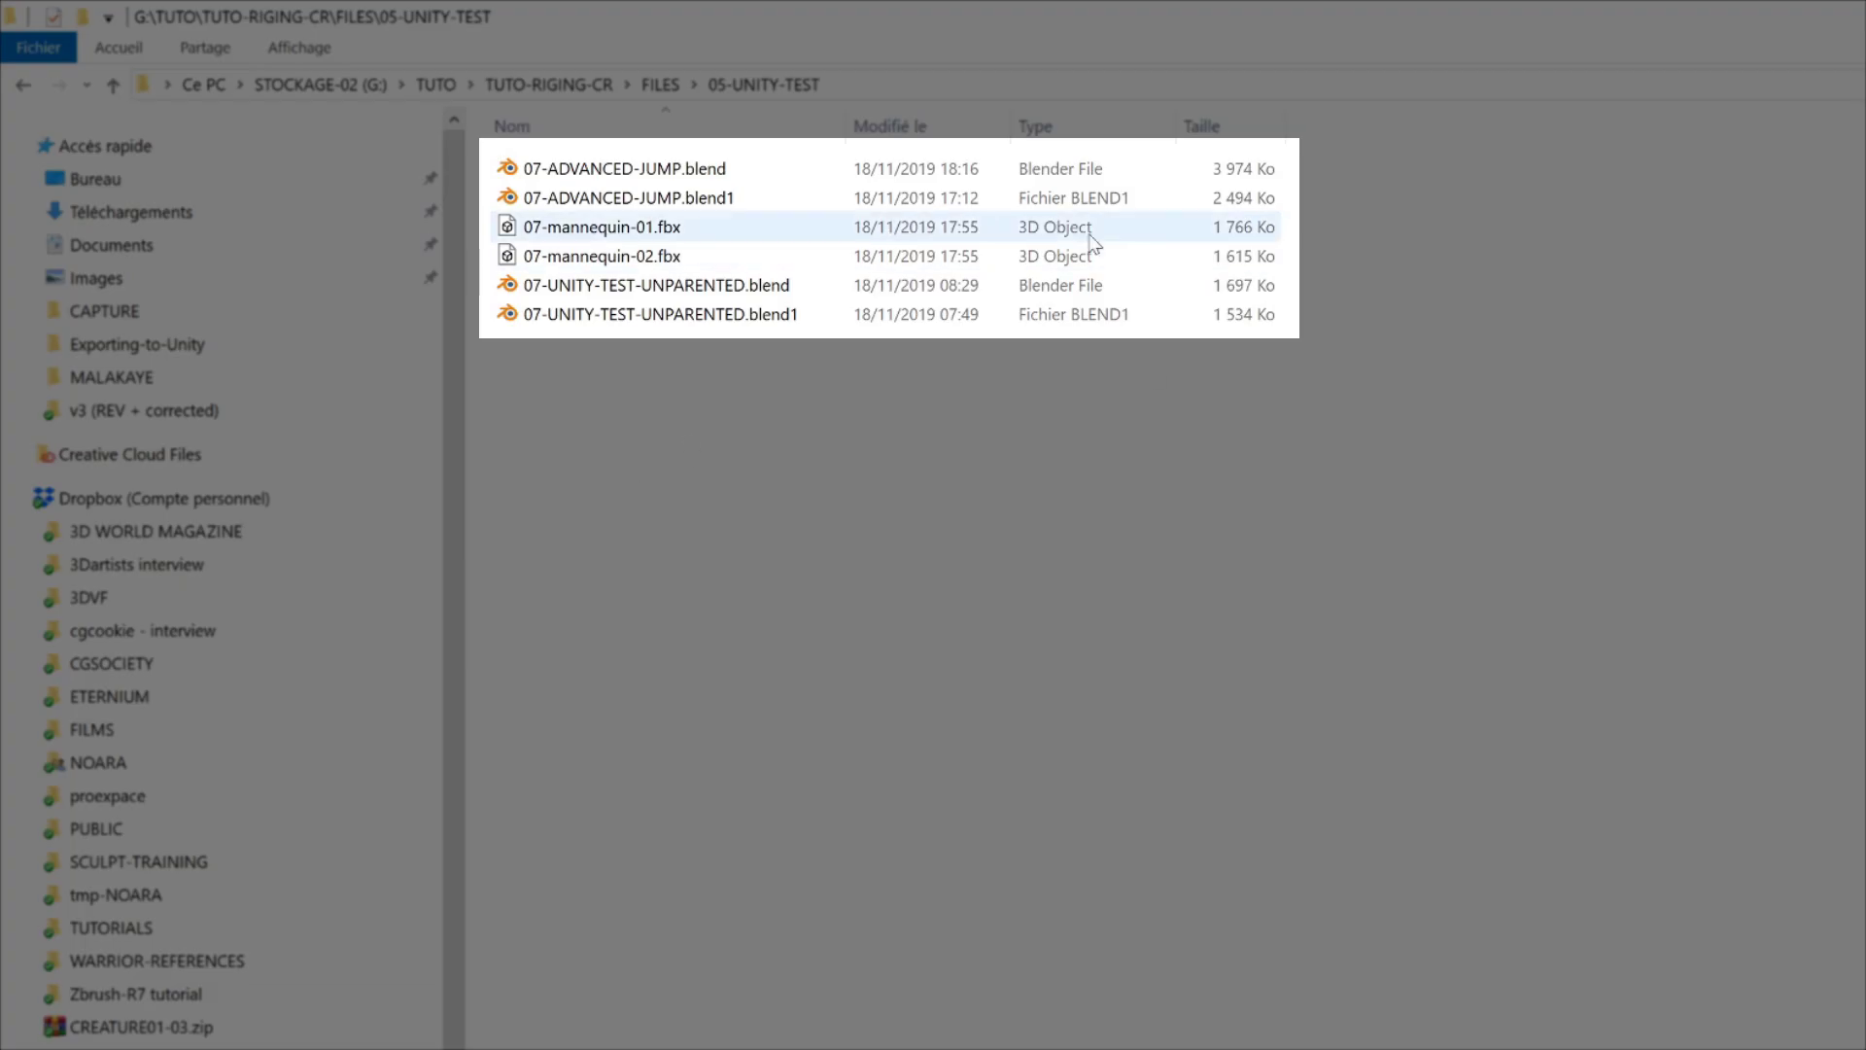
# Copy 07-mannequin-01.fbx and 07-mannequin-02.fbx into import-custom-rig/Assets/characters and open it in Unity.
pyautogui.keyDown('shift'); pyautogui.click(724, 250); pyautogui.keyUp('shift')
pyautogui.click(549, 85)
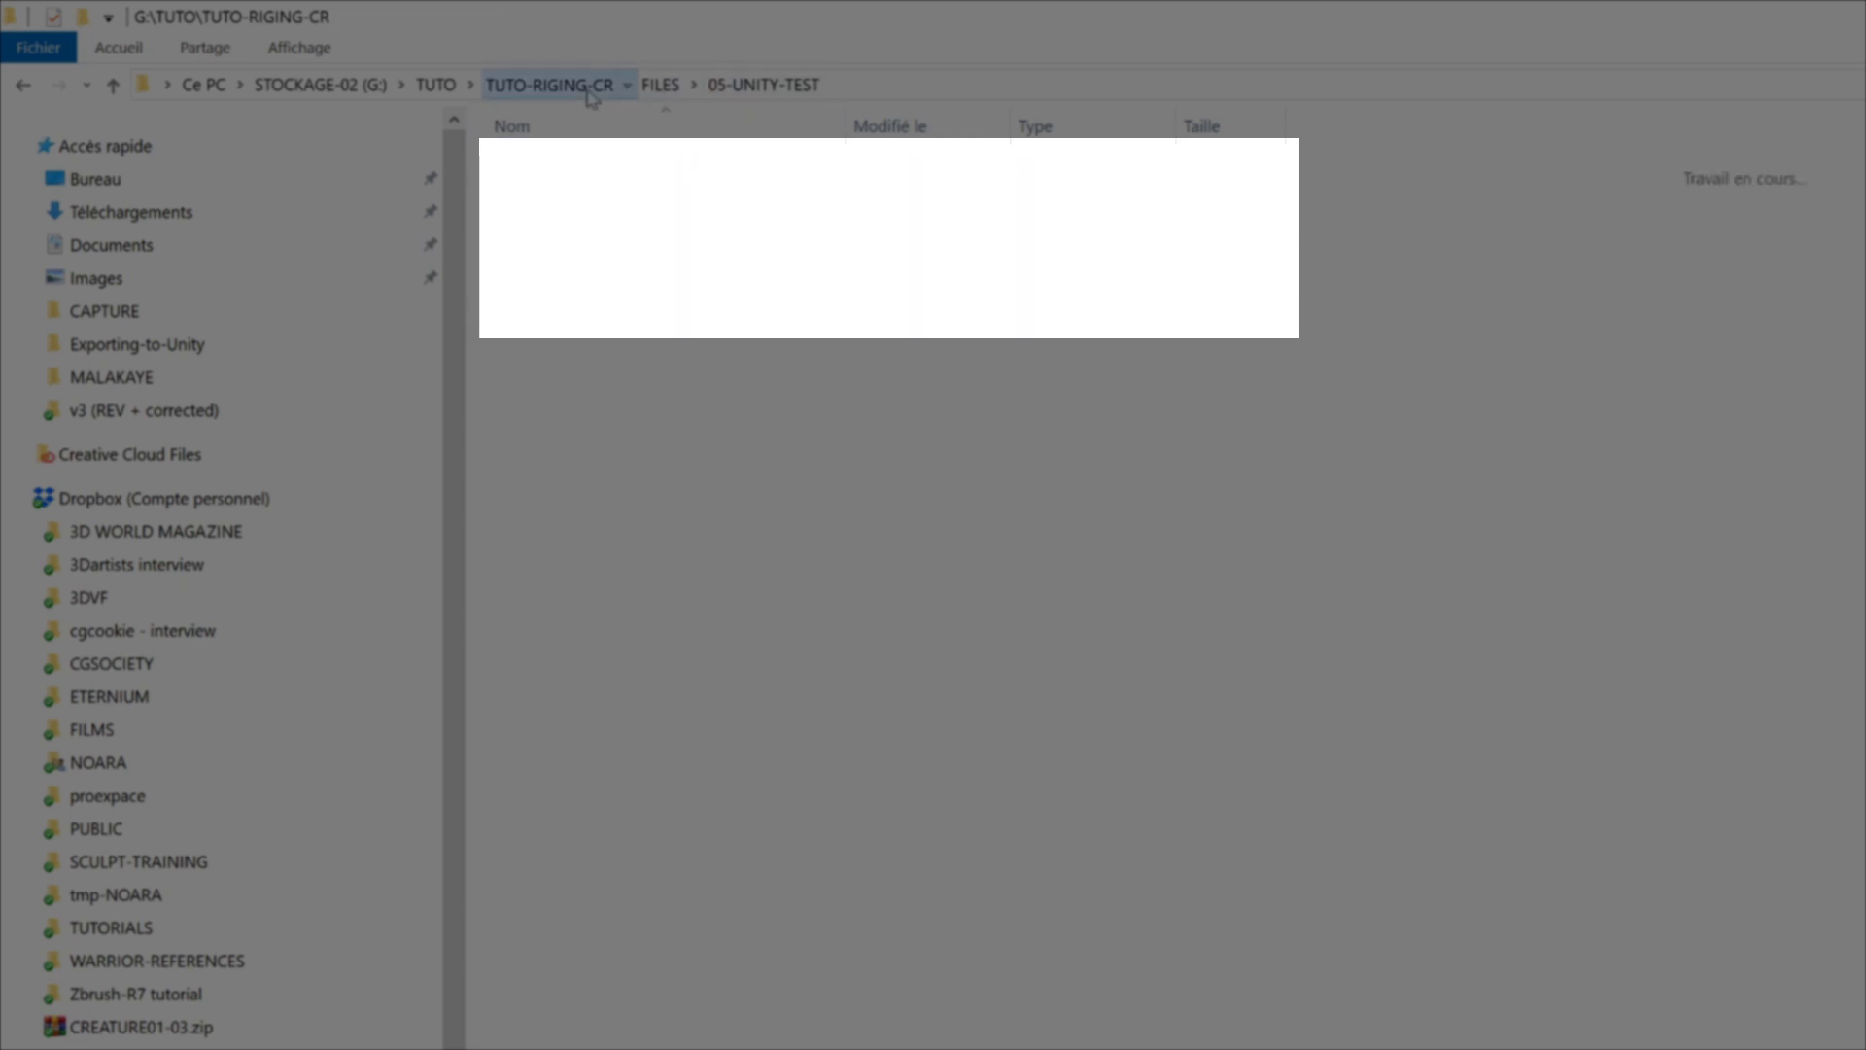
pyautogui.doubleClick(562, 286)
pyautogui.doubleClick(579, 201)
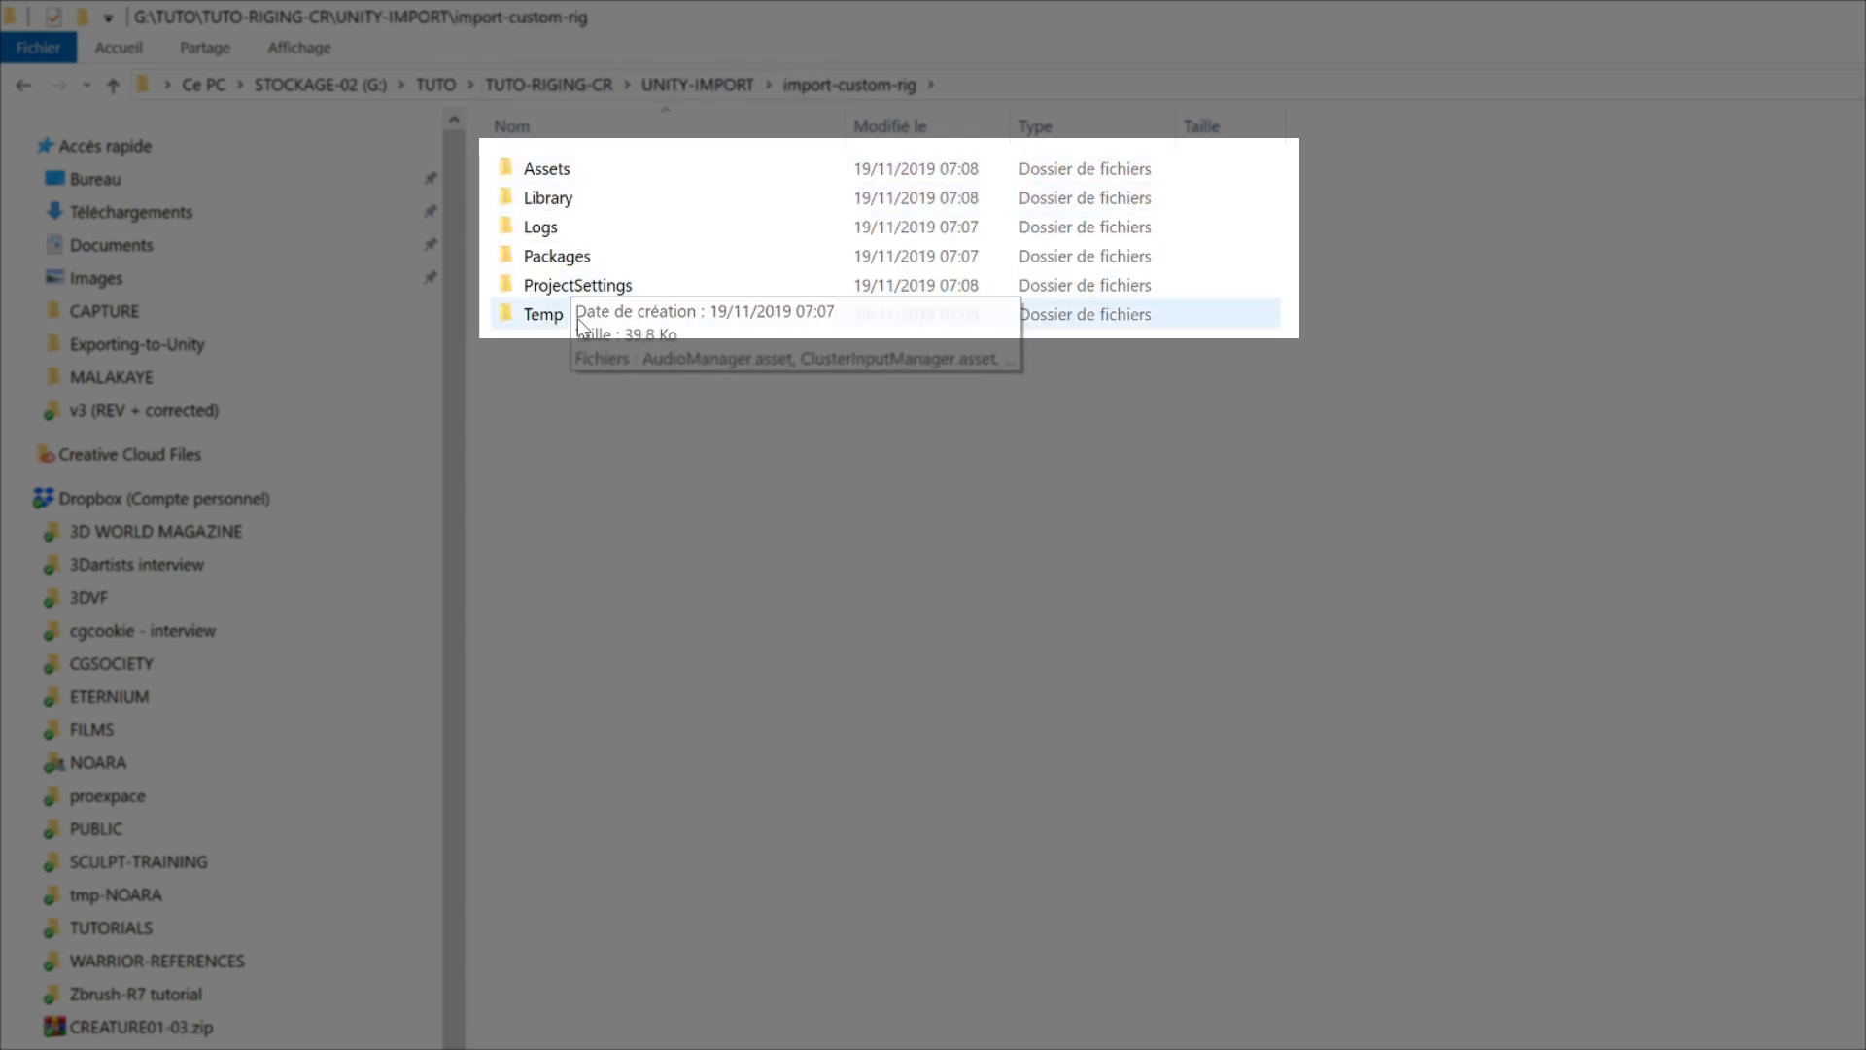
pyautogui.doubleClick(595, 171)
pyautogui.doubleClick(597, 170)
pyautogui.hotkey('ctrl', 'v')
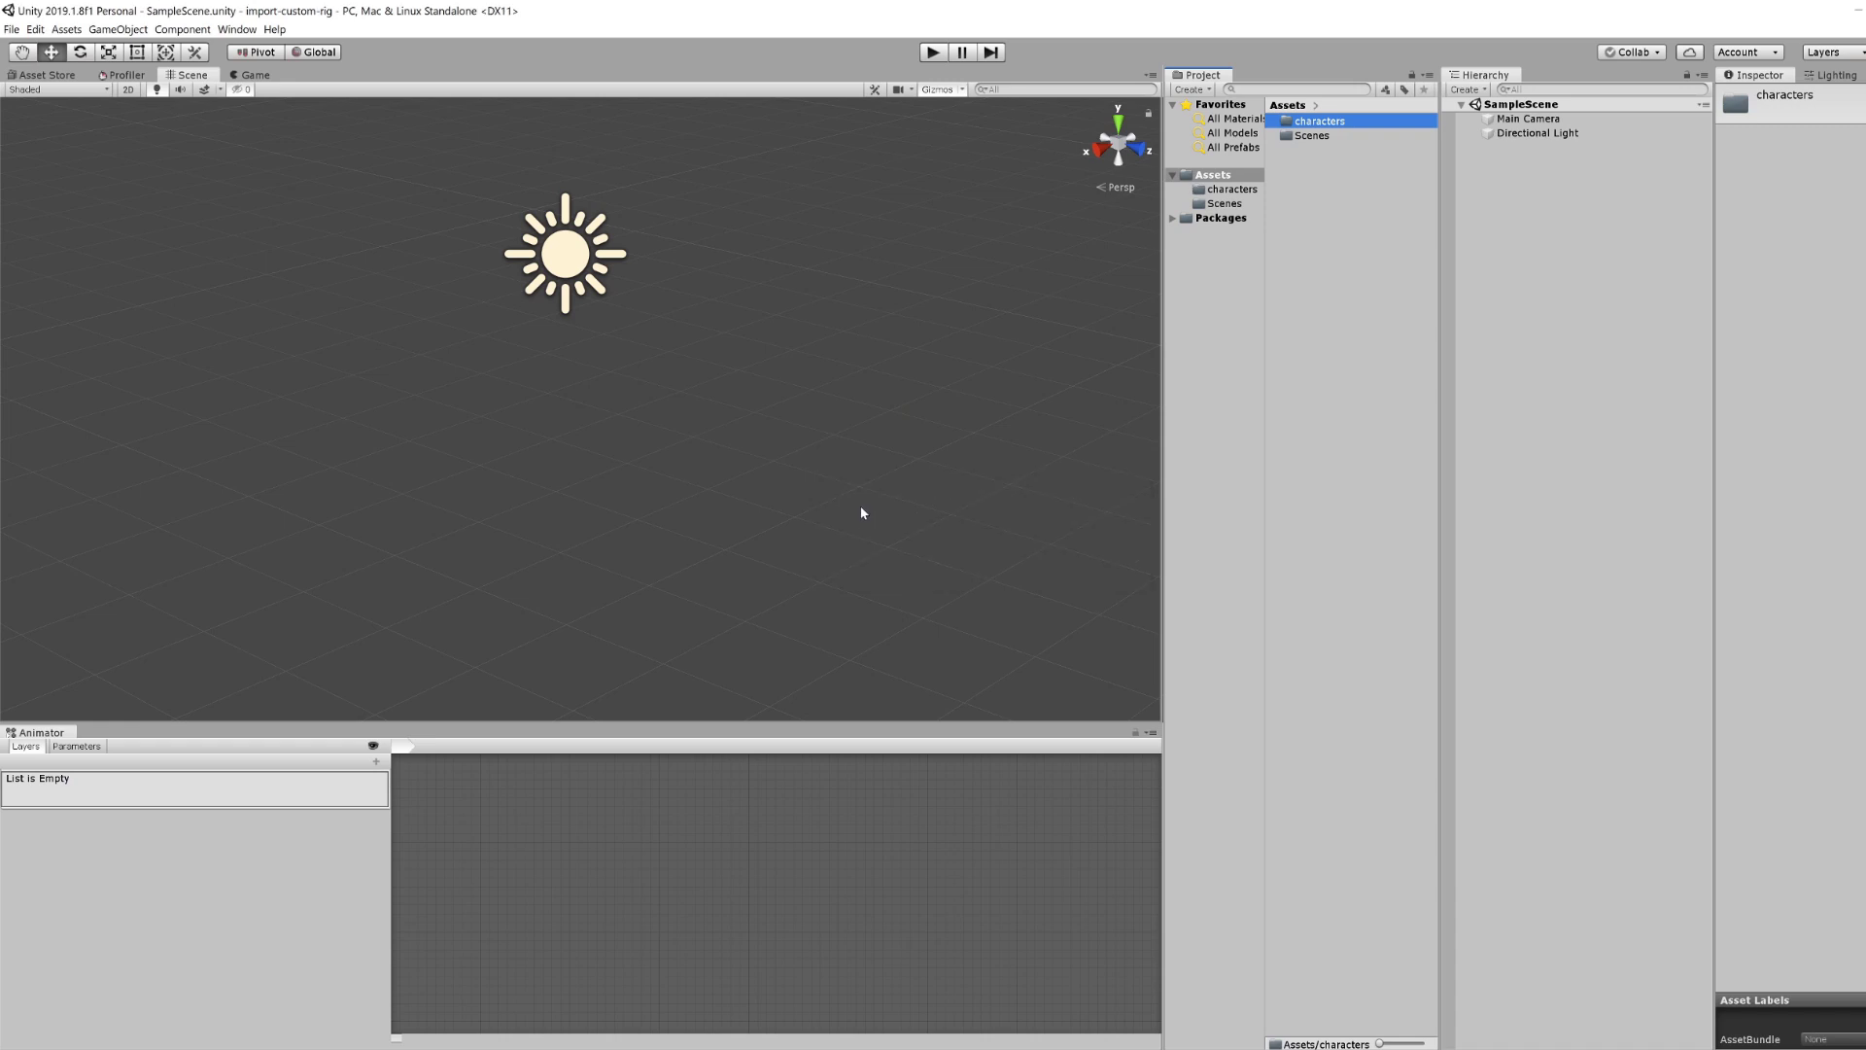
pyautogui.click(1312, 136)
pyautogui.doubleClick(1320, 120)
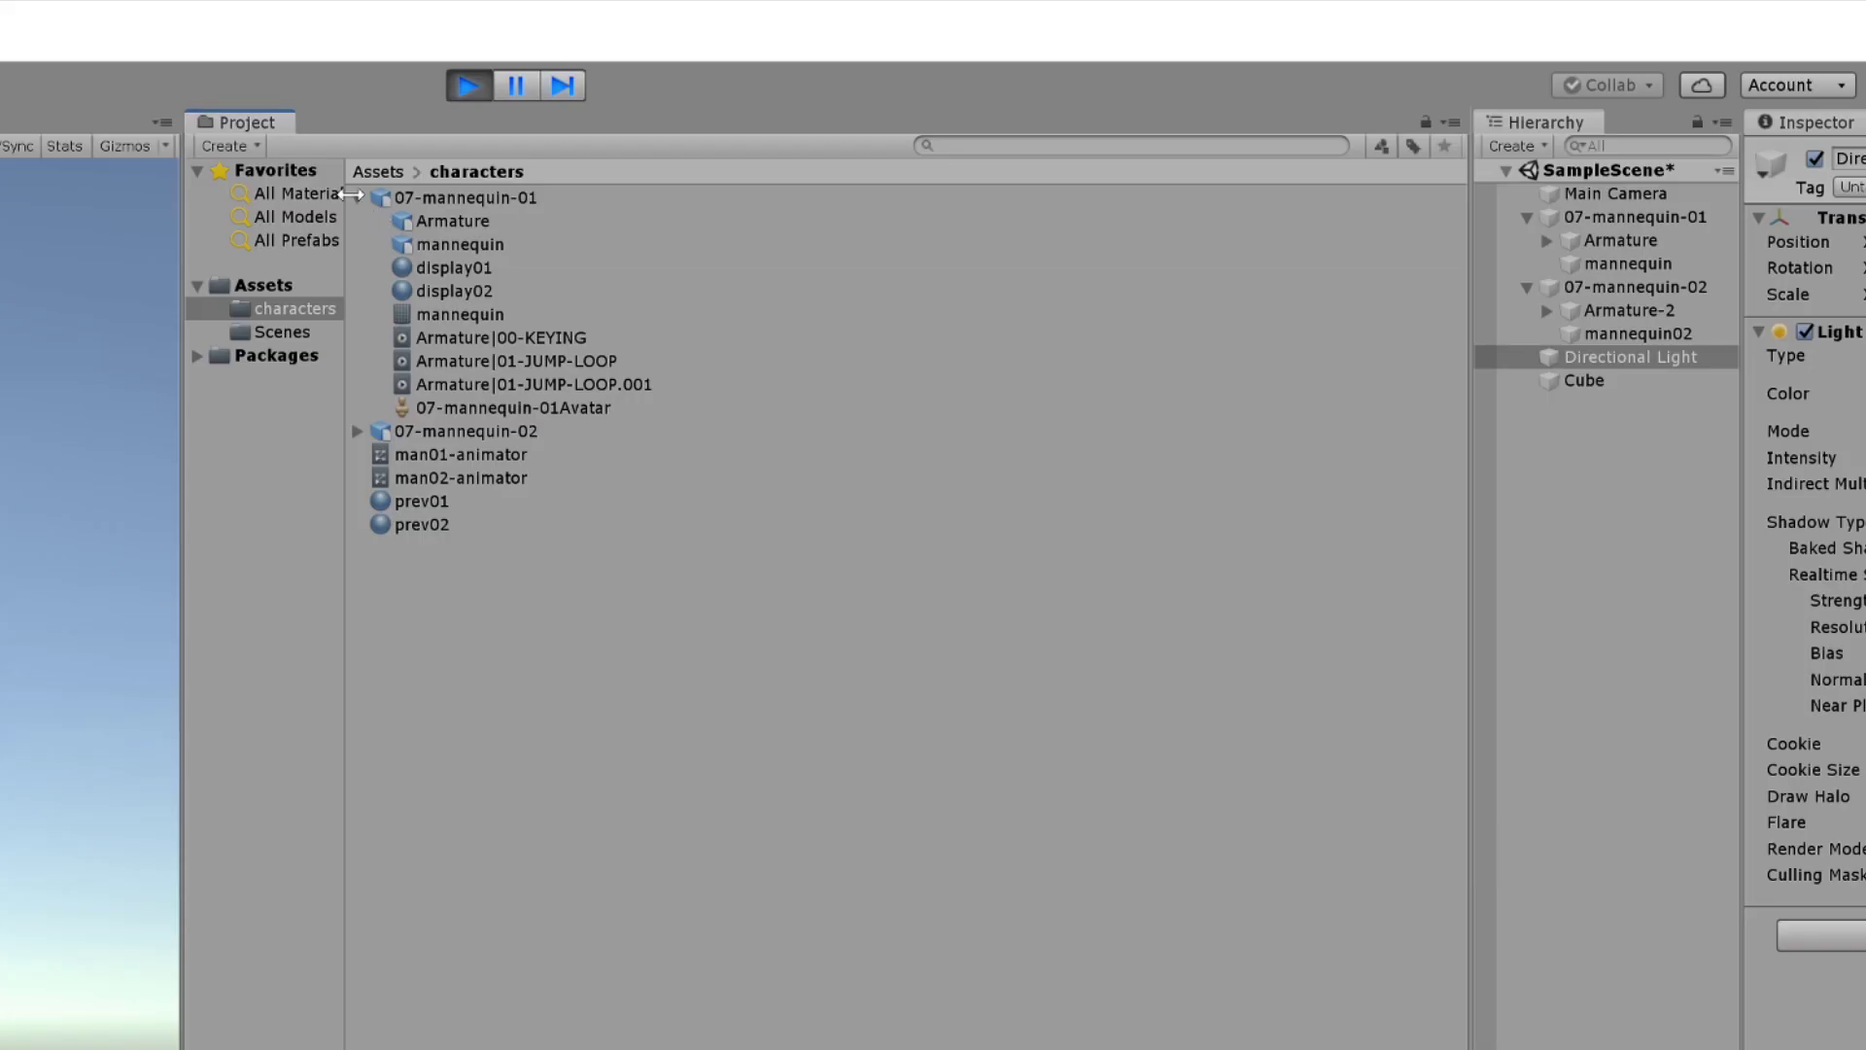
# Select 07-mannequin-01 and expand its list of sub-assets.
pyautogui.click(356, 196)
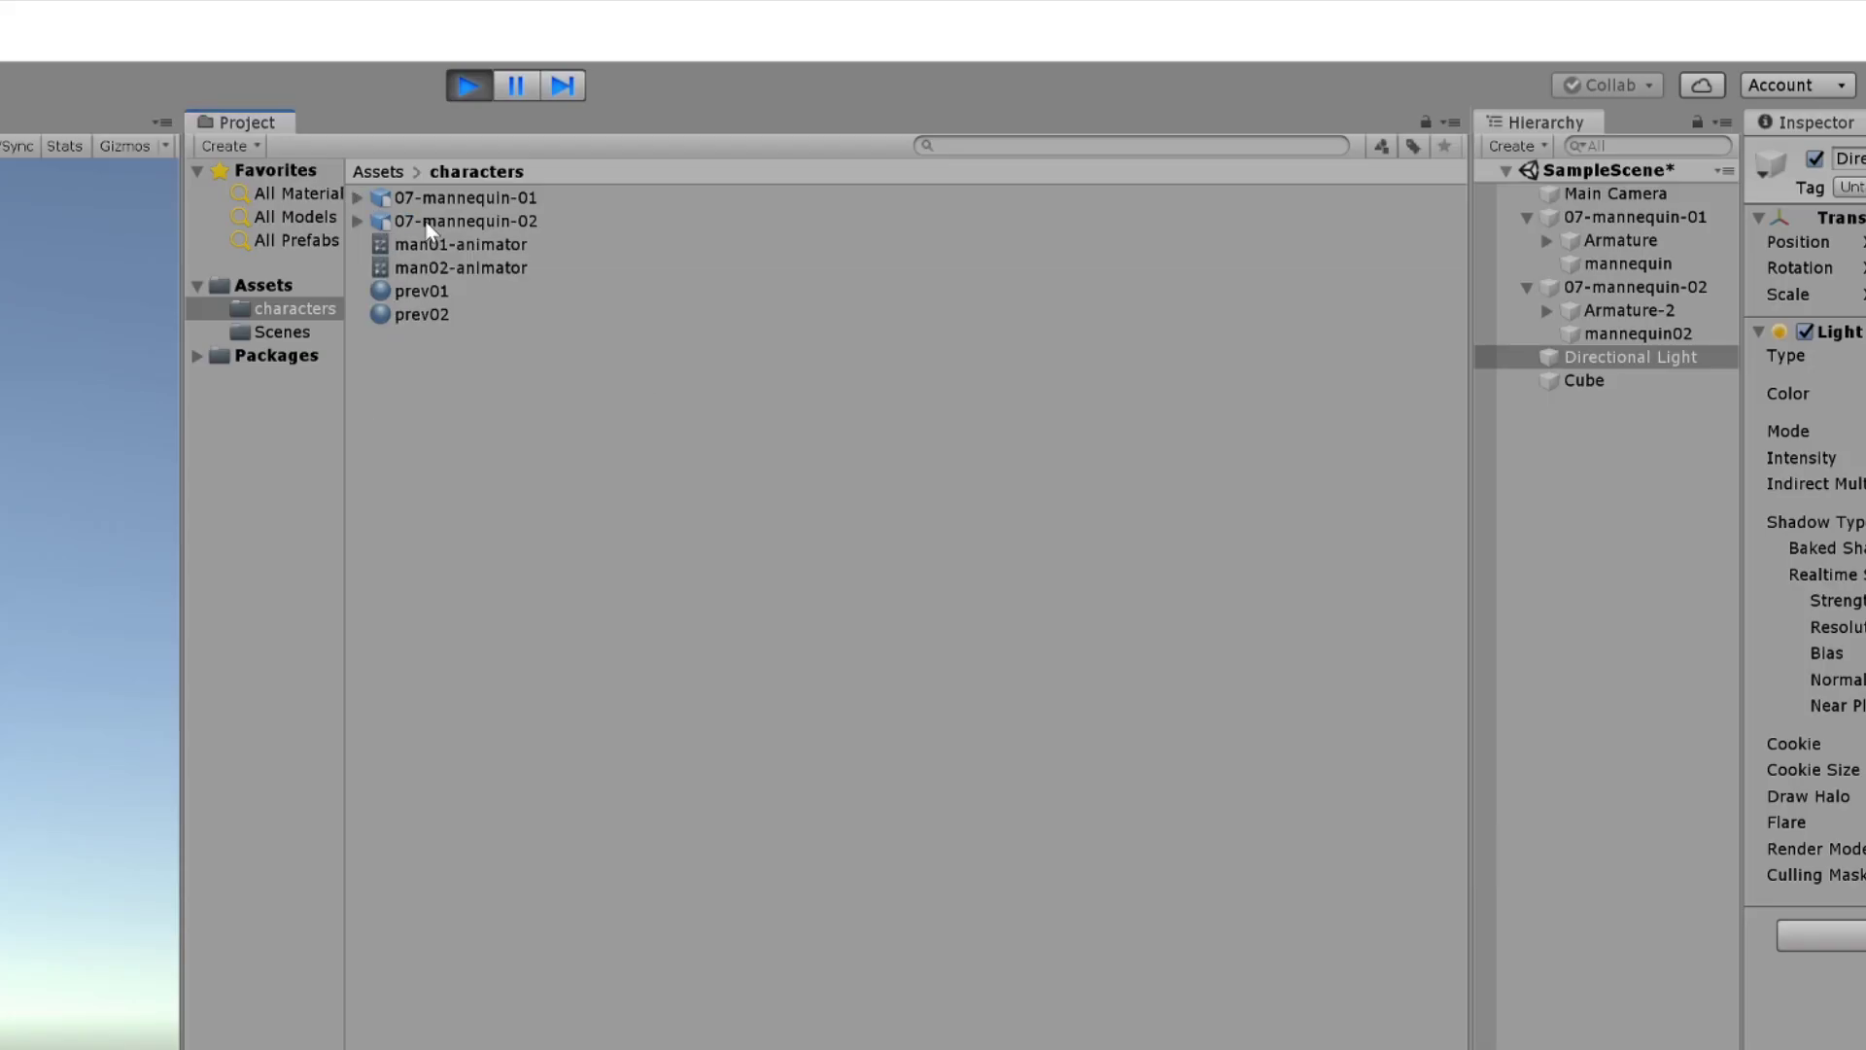
pyautogui.click(457, 222)
pyautogui.click(458, 198)
pyautogui.click(356, 197)
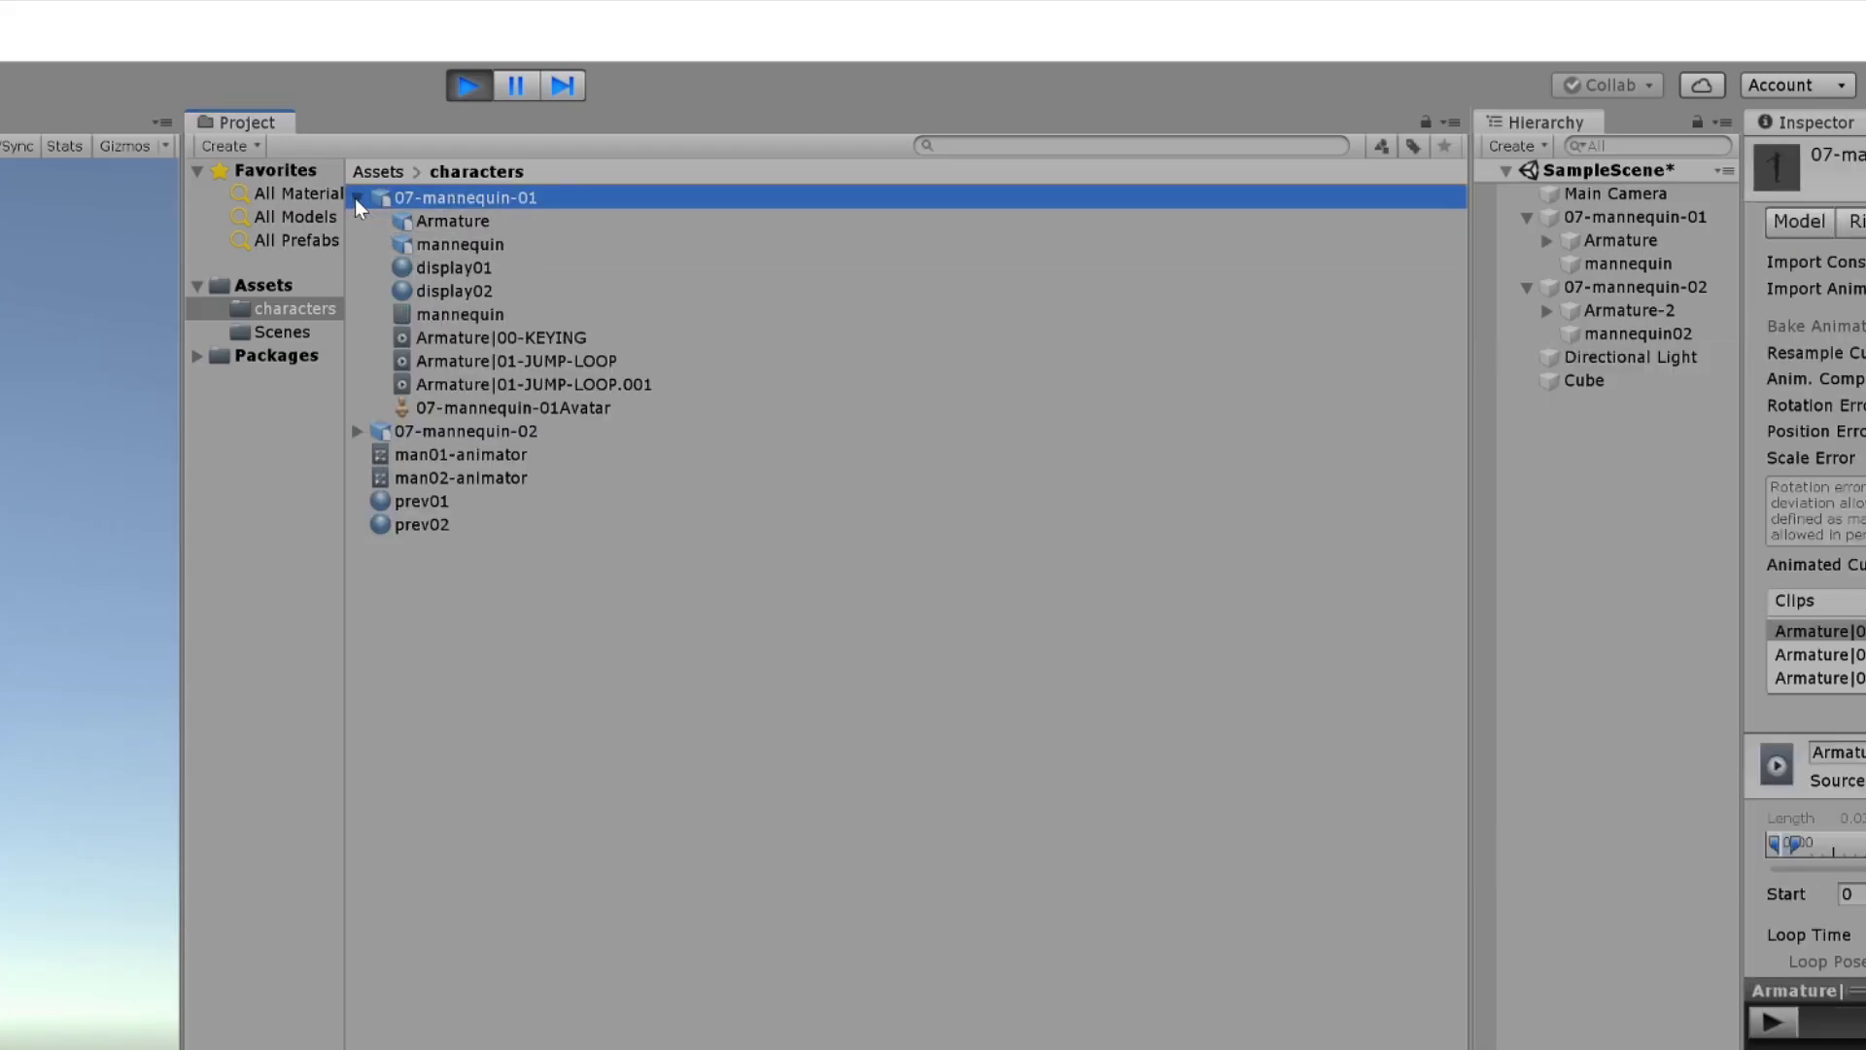
# Inspect its Armature, mesh, display01/display02 materials and three clips, then stop Play mode.
pyautogui.click(468, 222)
pyautogui.click(464, 244)
pyautogui.click(462, 268)
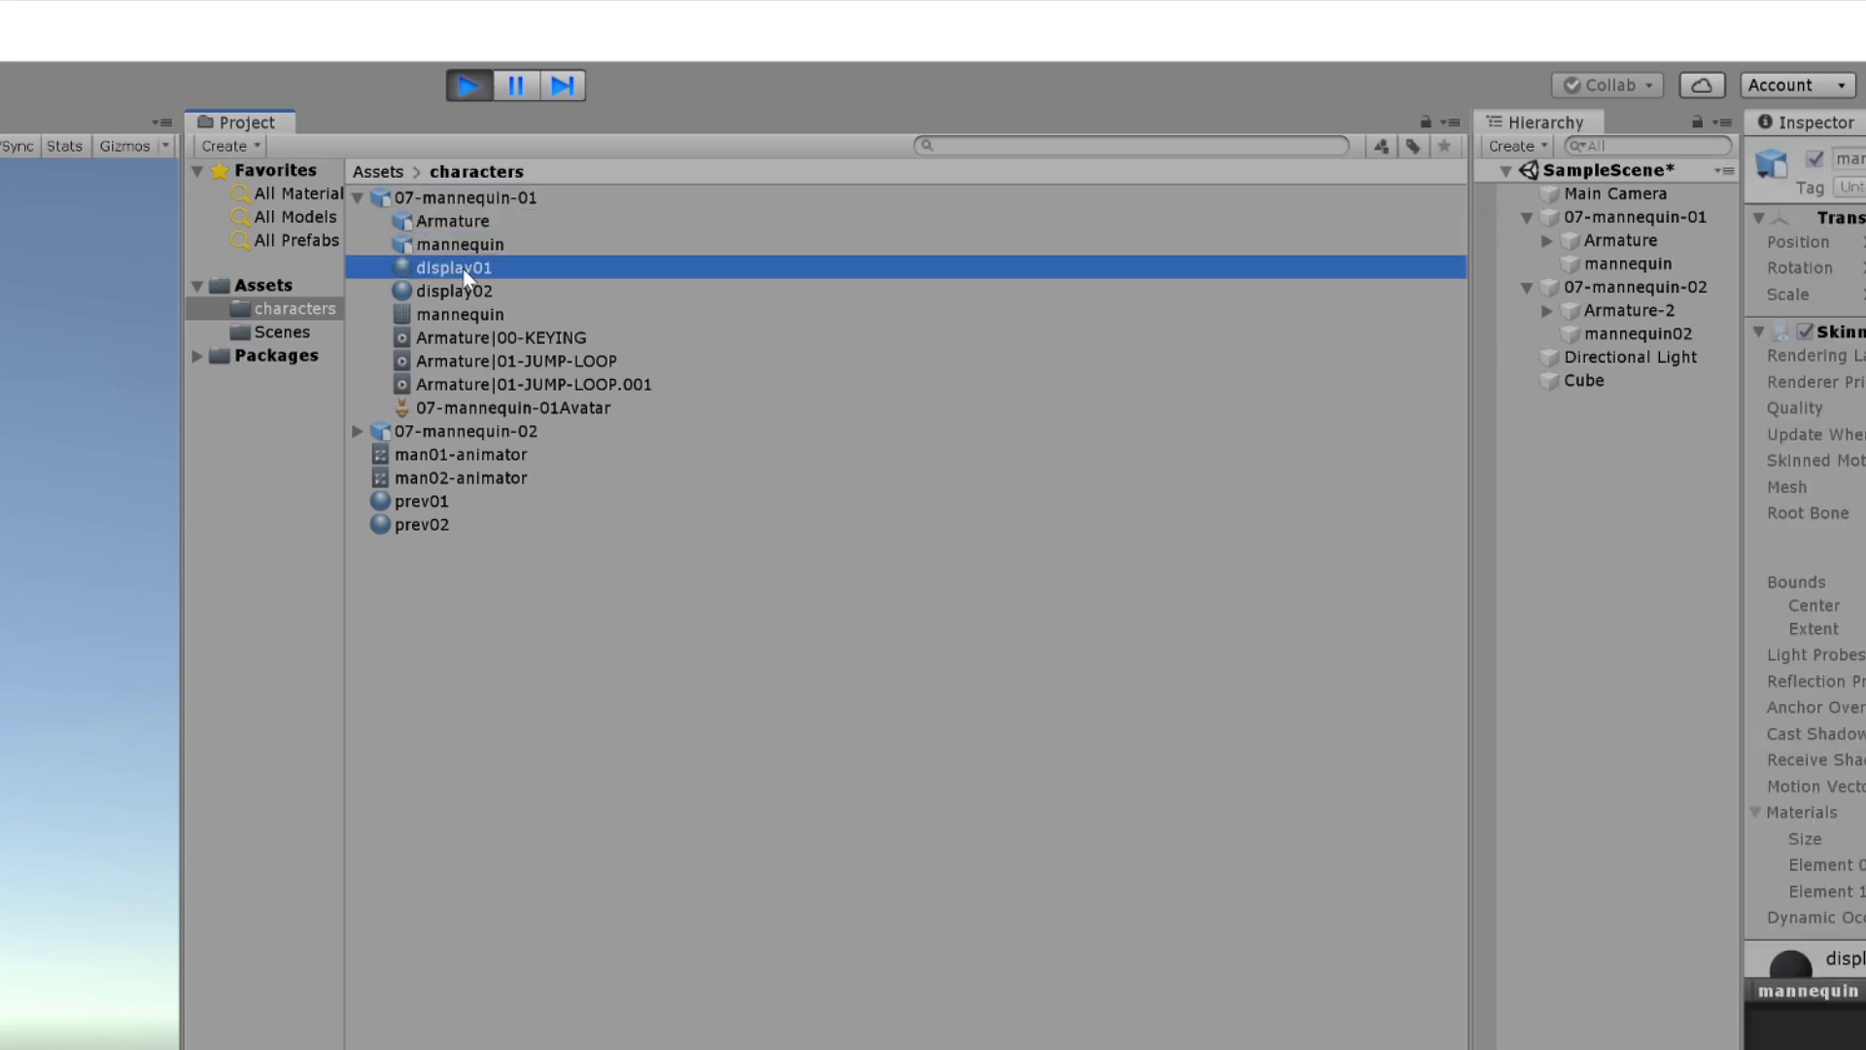
pyautogui.click(462, 290)
pyautogui.click(460, 314)
pyautogui.click(461, 339)
pyautogui.click(457, 361)
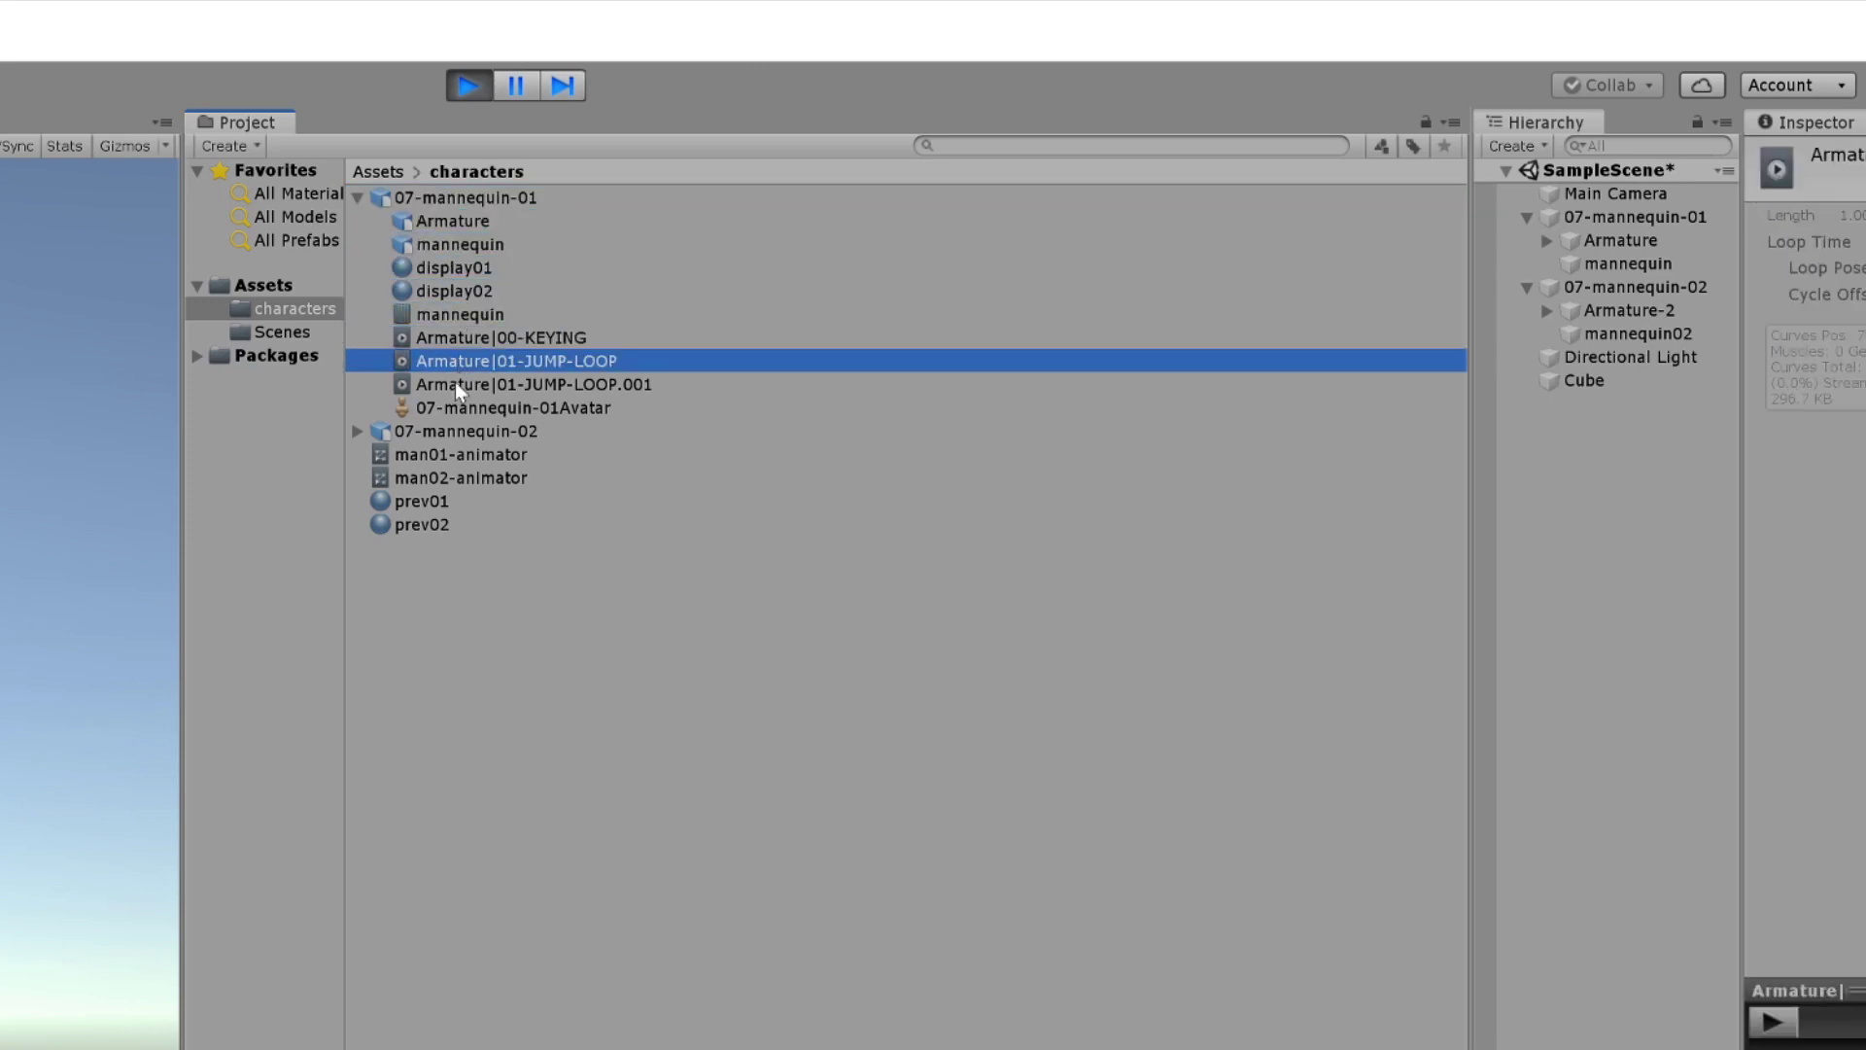
pyautogui.click(455, 384)
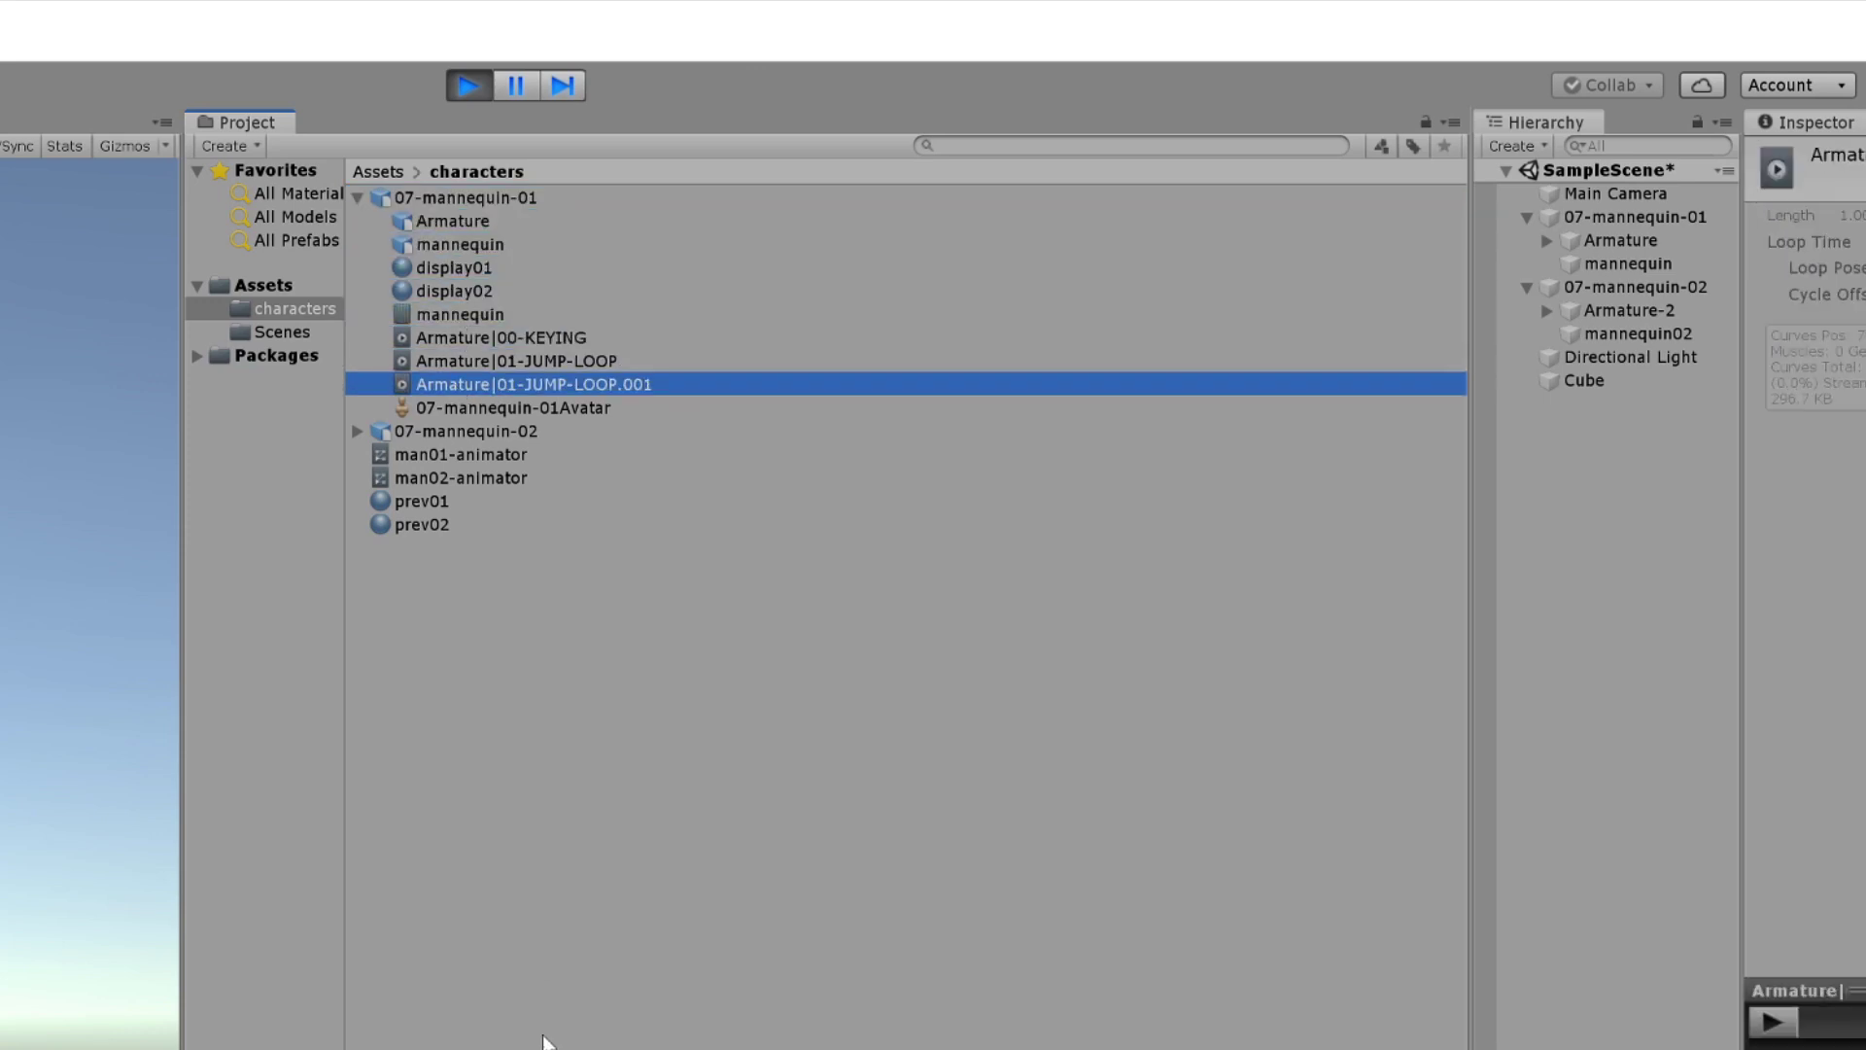
pyautogui.click(465, 85)
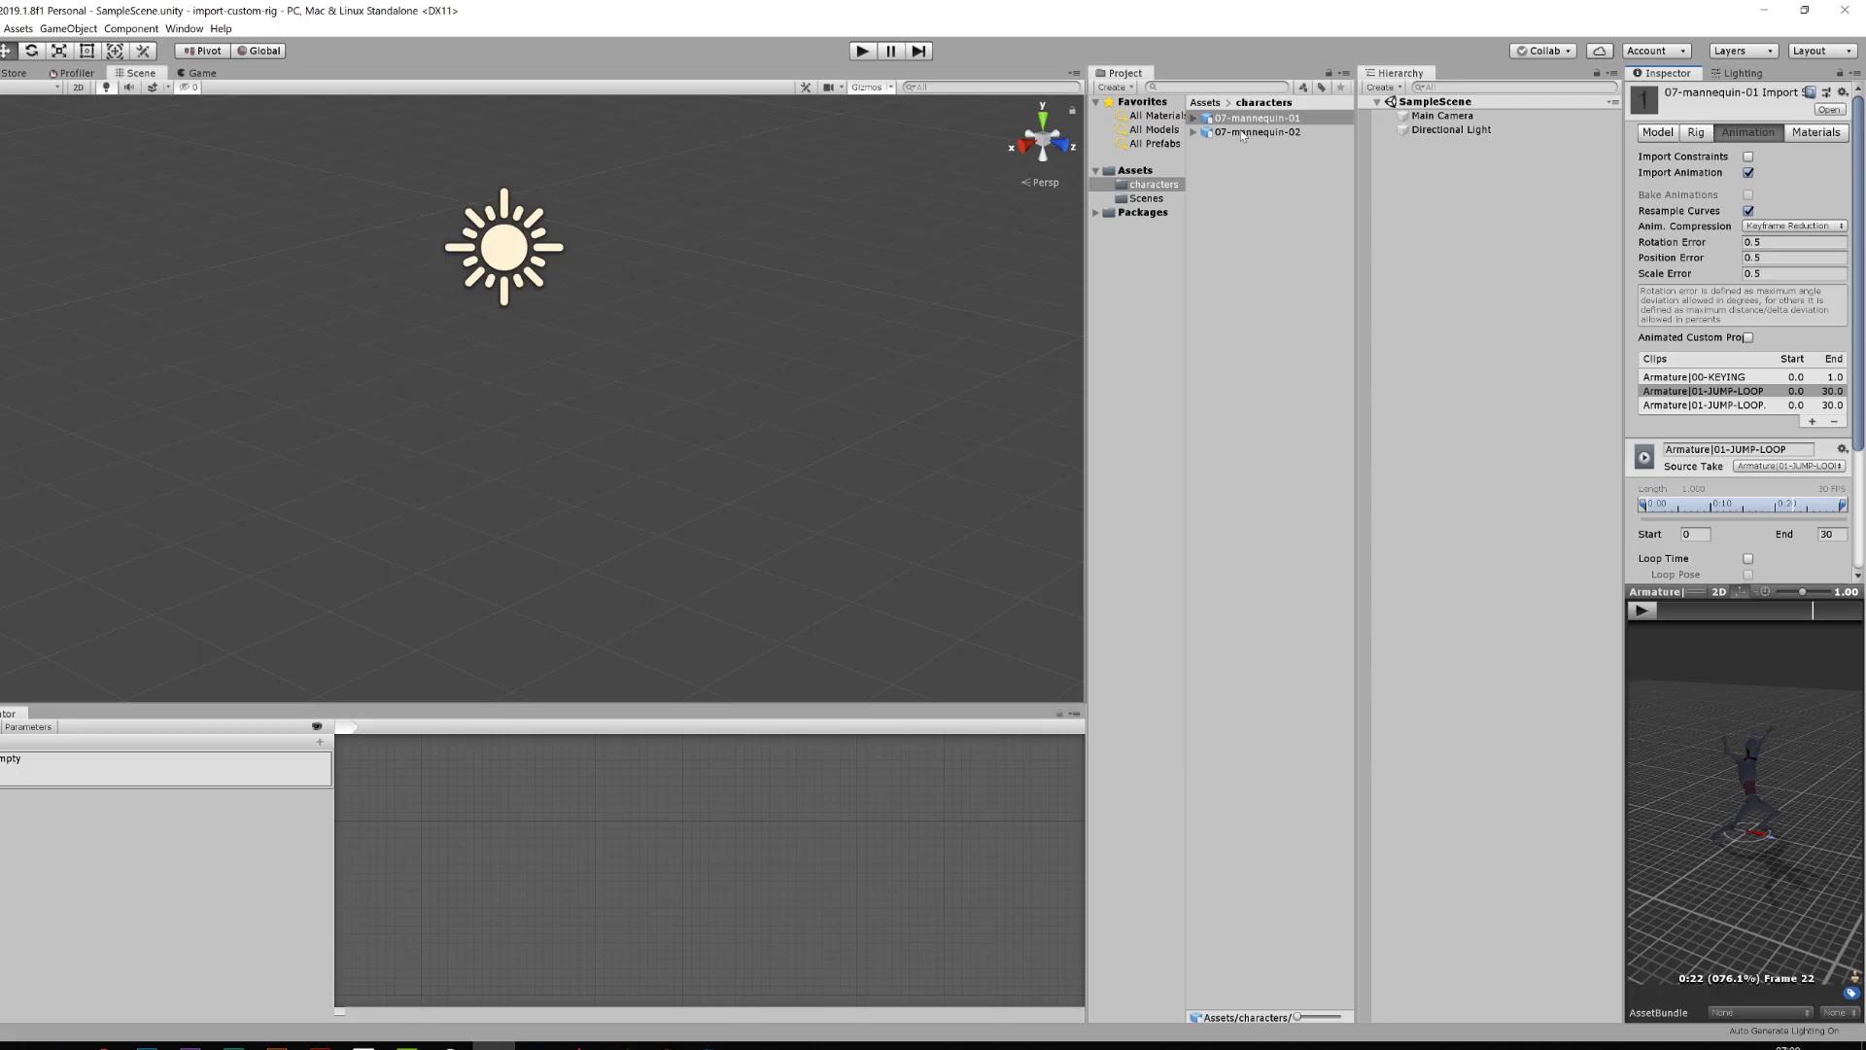
# Drag 07-mannequin-02 into the Scene and set its Transform Position to 0, 0, 0.
pyautogui.click(1254, 132)
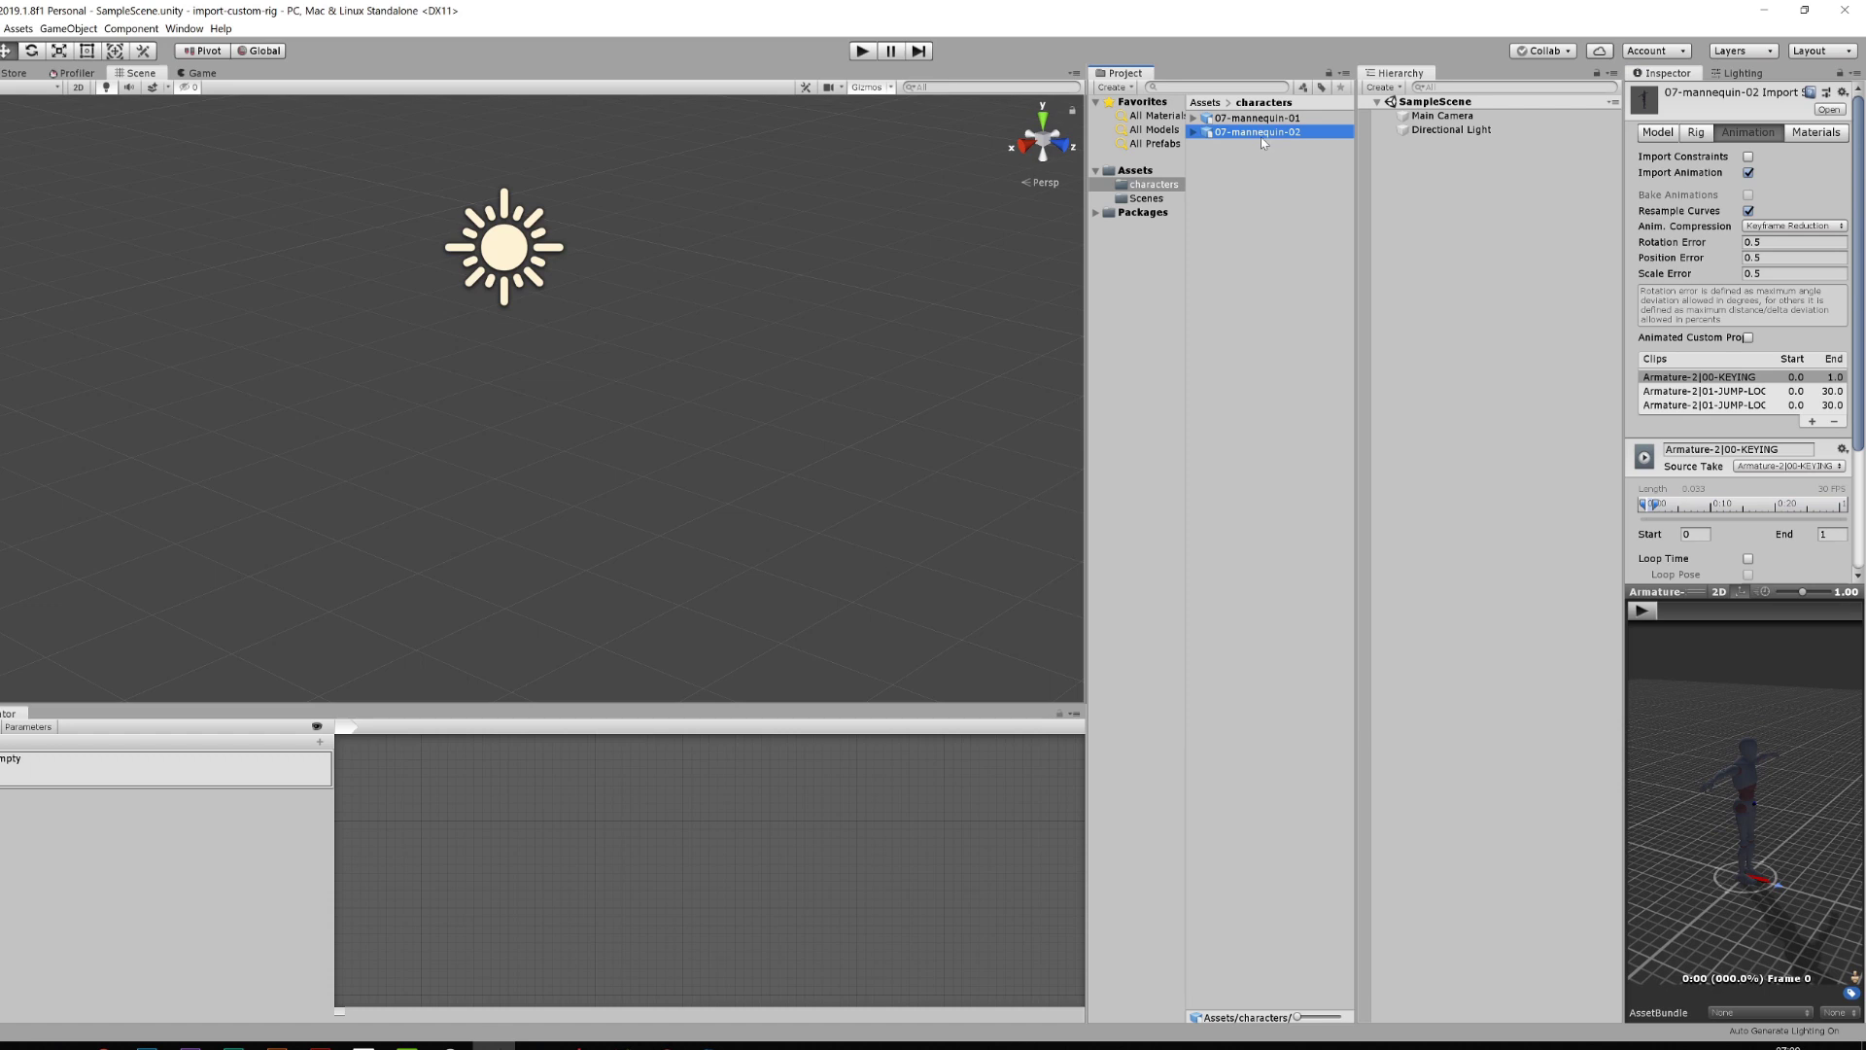
pyautogui.moveTo(1249, 141); pyautogui.dragTo(575, 394)
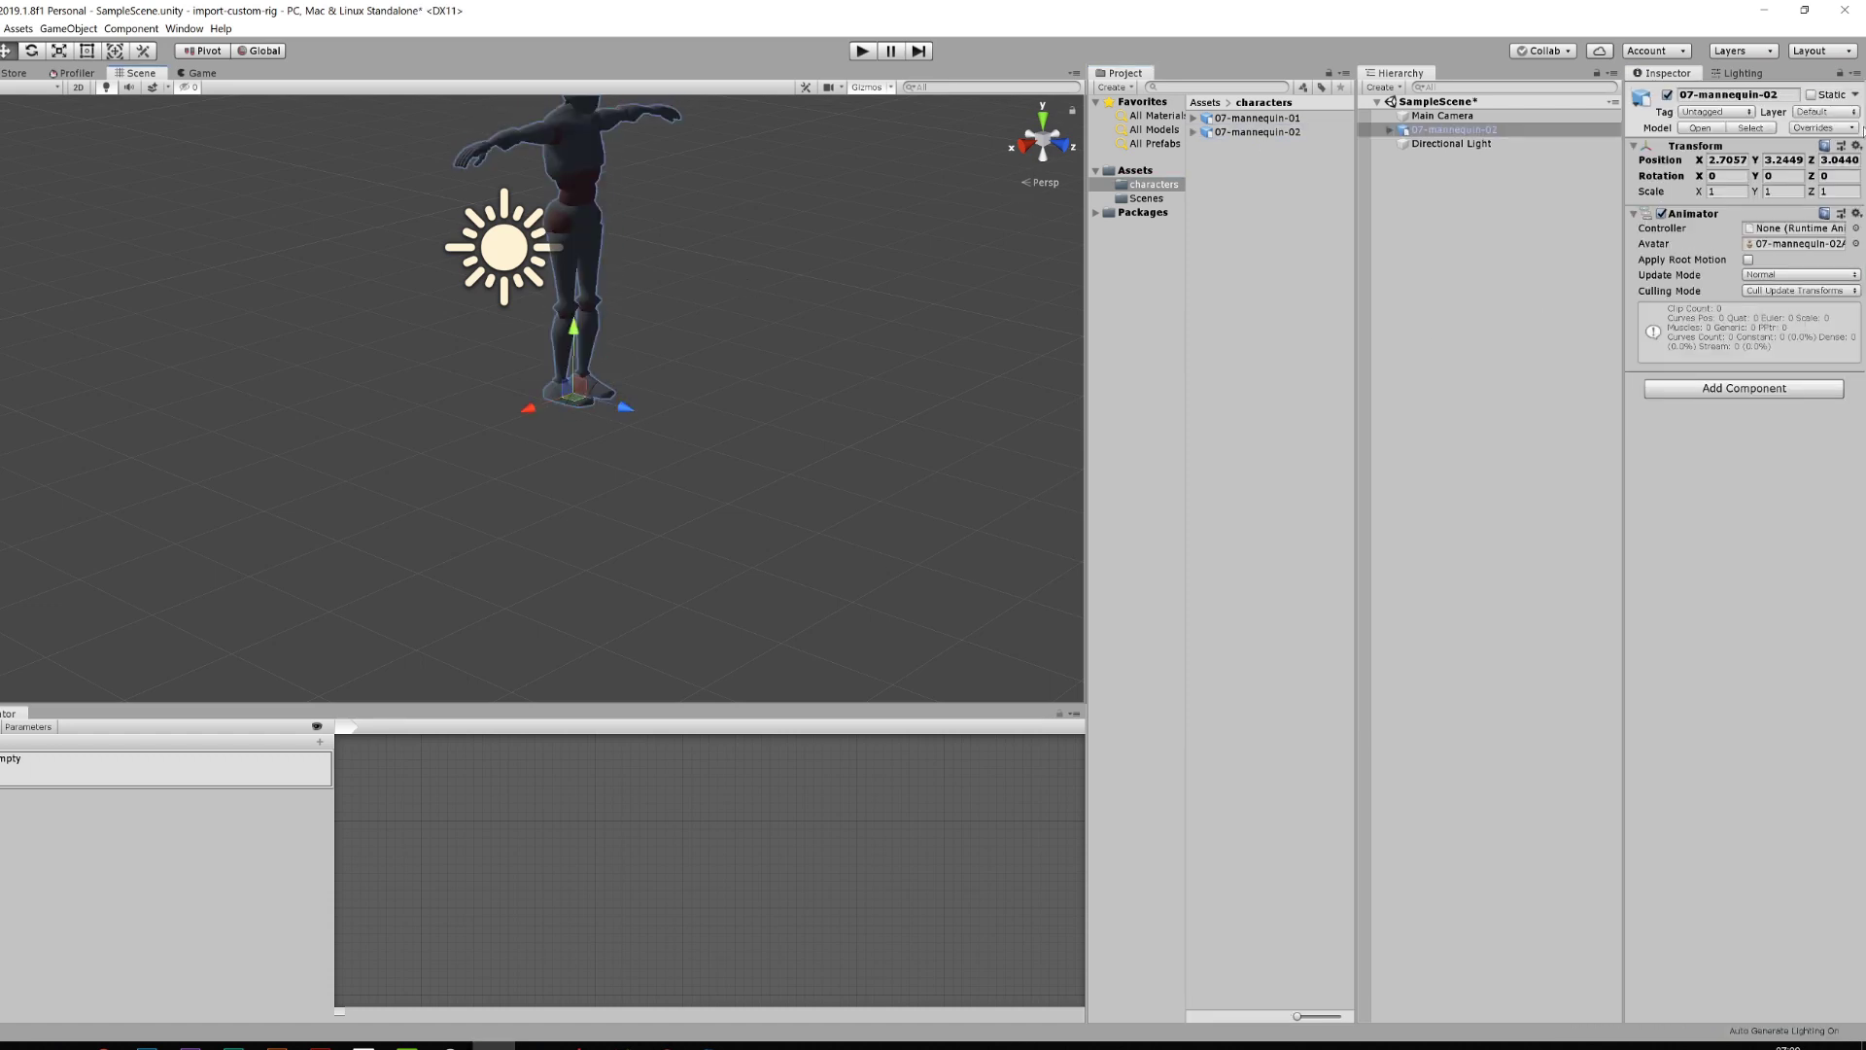
pyautogui.write('0')
pyautogui.press('Tab')
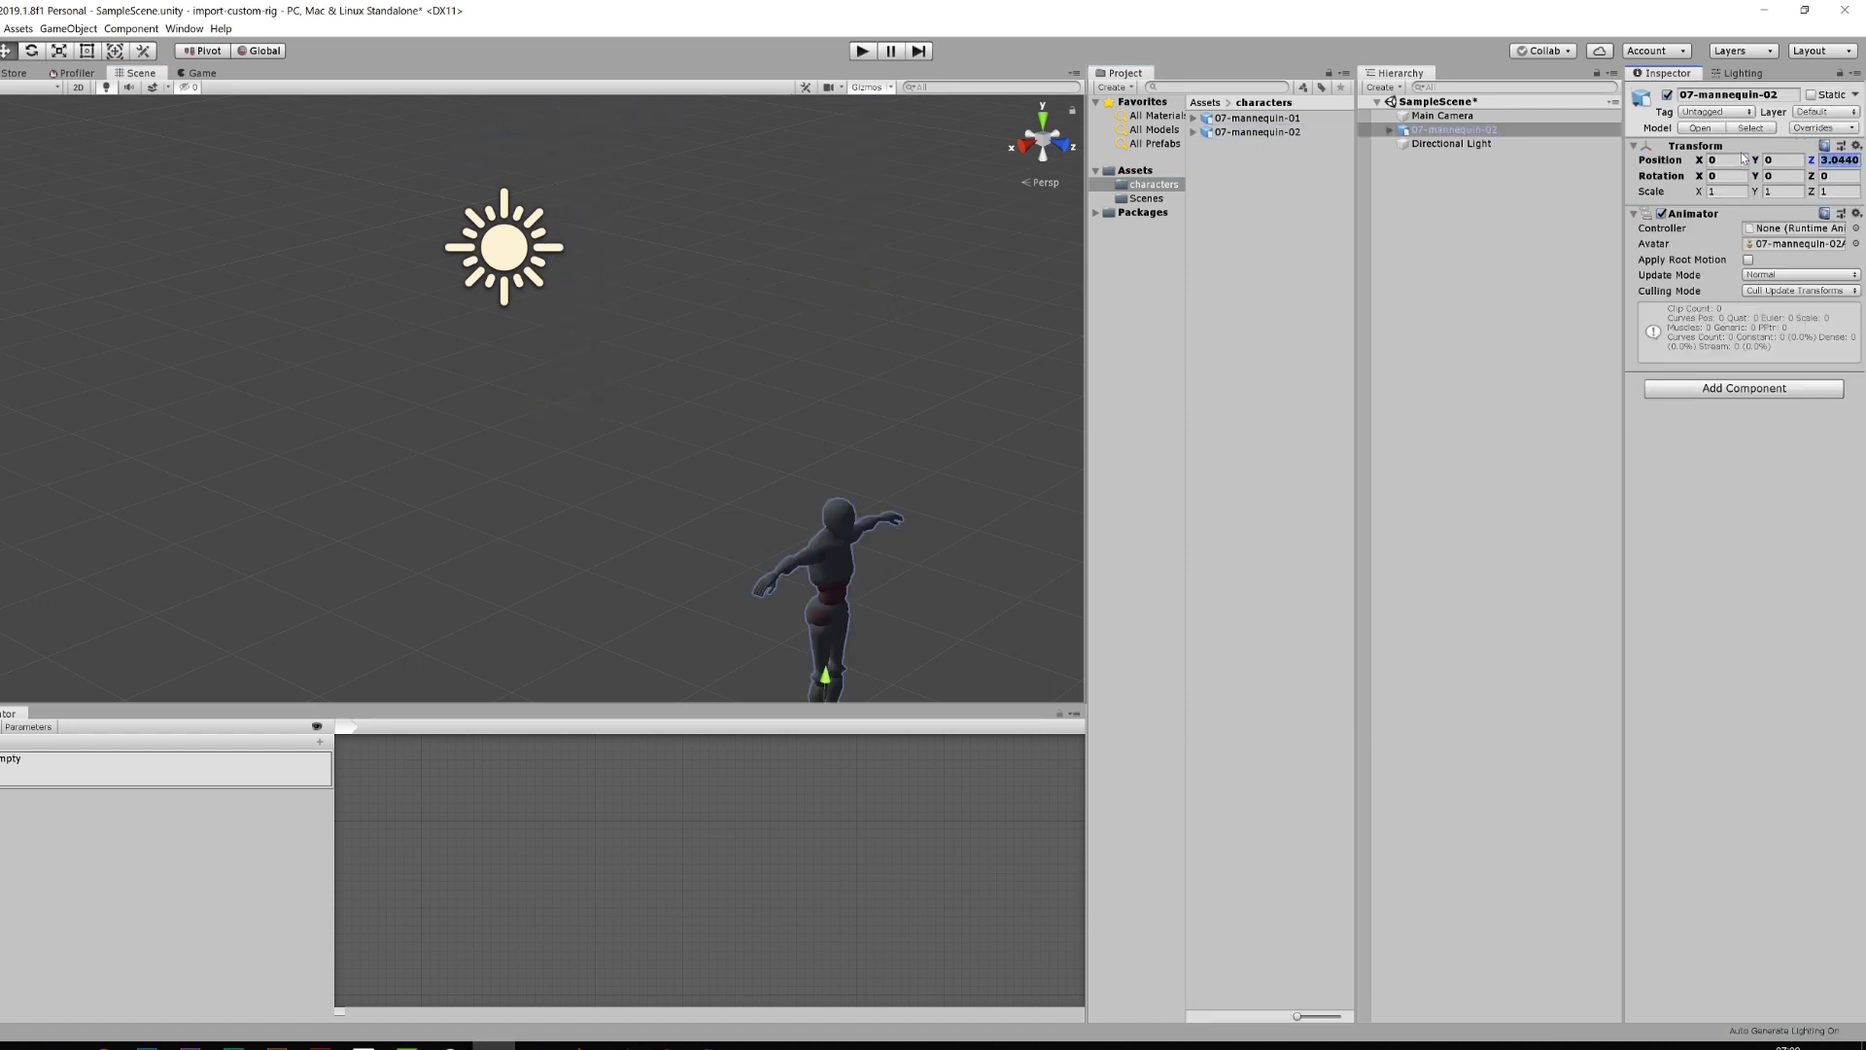
pyautogui.write('0')
pyautogui.press('Tab')
pyautogui.write('0')
pyautogui.press('Return')
pyautogui.keyDown('alt'); pyautogui.moveTo(1030, 447); pyautogui.dragTo(859, 342); pyautogui.keyUp('alt')
pyautogui.scroll(3, 708, 340)
pyautogui.keyDown('alt'); pyautogui.moveTo(570, 441); pyautogui.dragTo(662, 624); pyautogui.keyUp('alt')
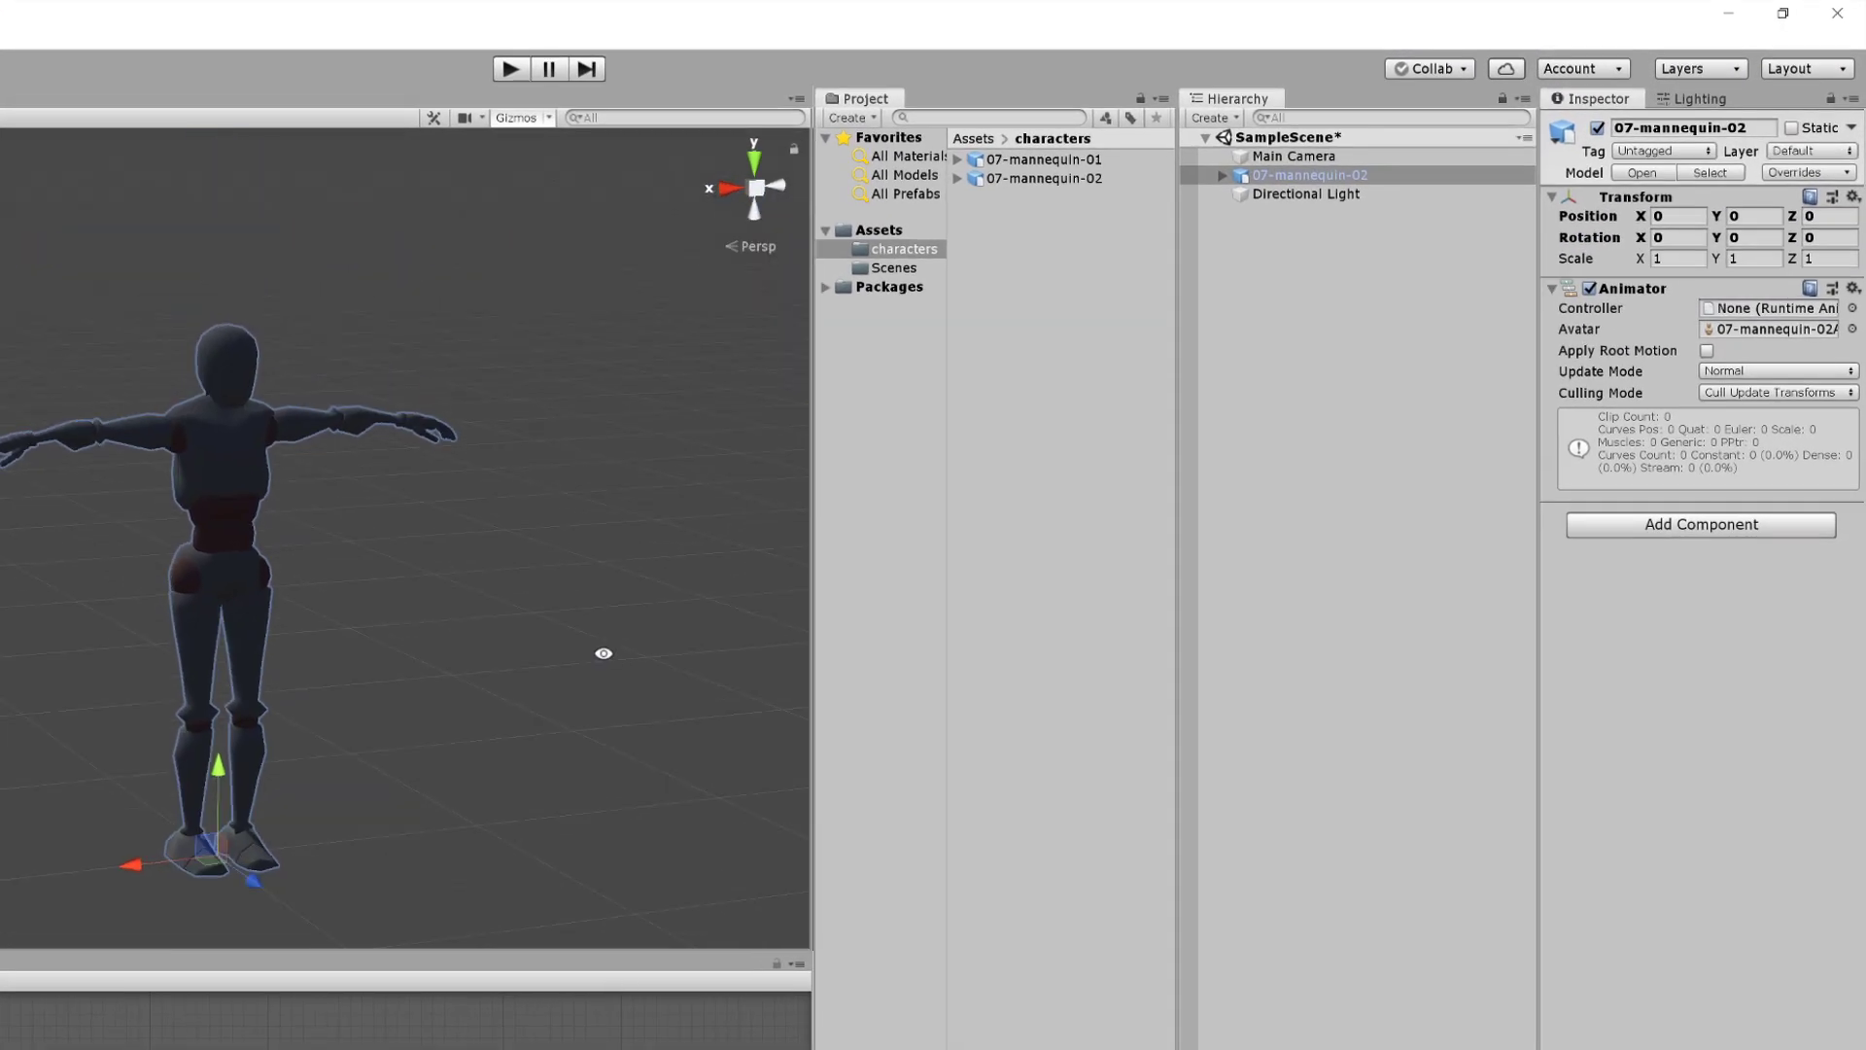
# Create material prev01 in characters with a light peach albedo (FFE7C8).
pyautogui.click(1264, 248)
pyautogui.click(1019, 216)
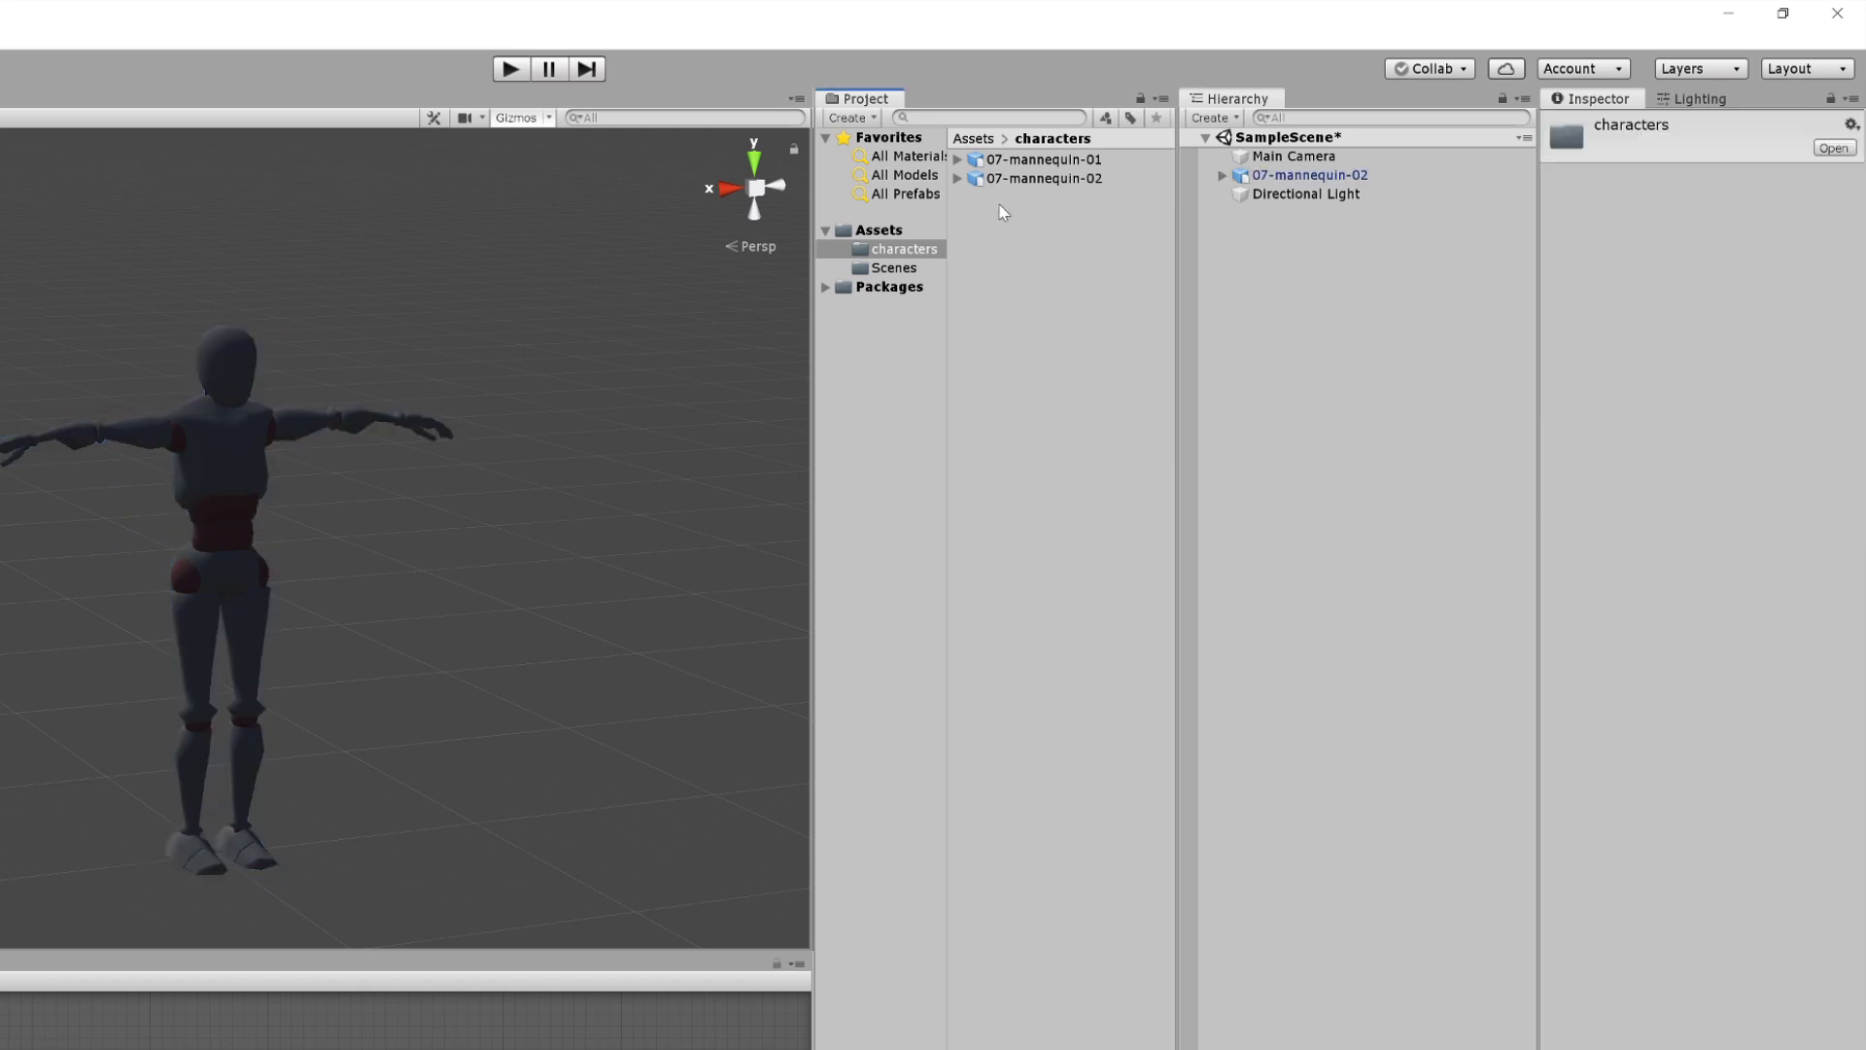
pyautogui.rightClick(1001, 209)
pyautogui.moveTo(1150, 224)
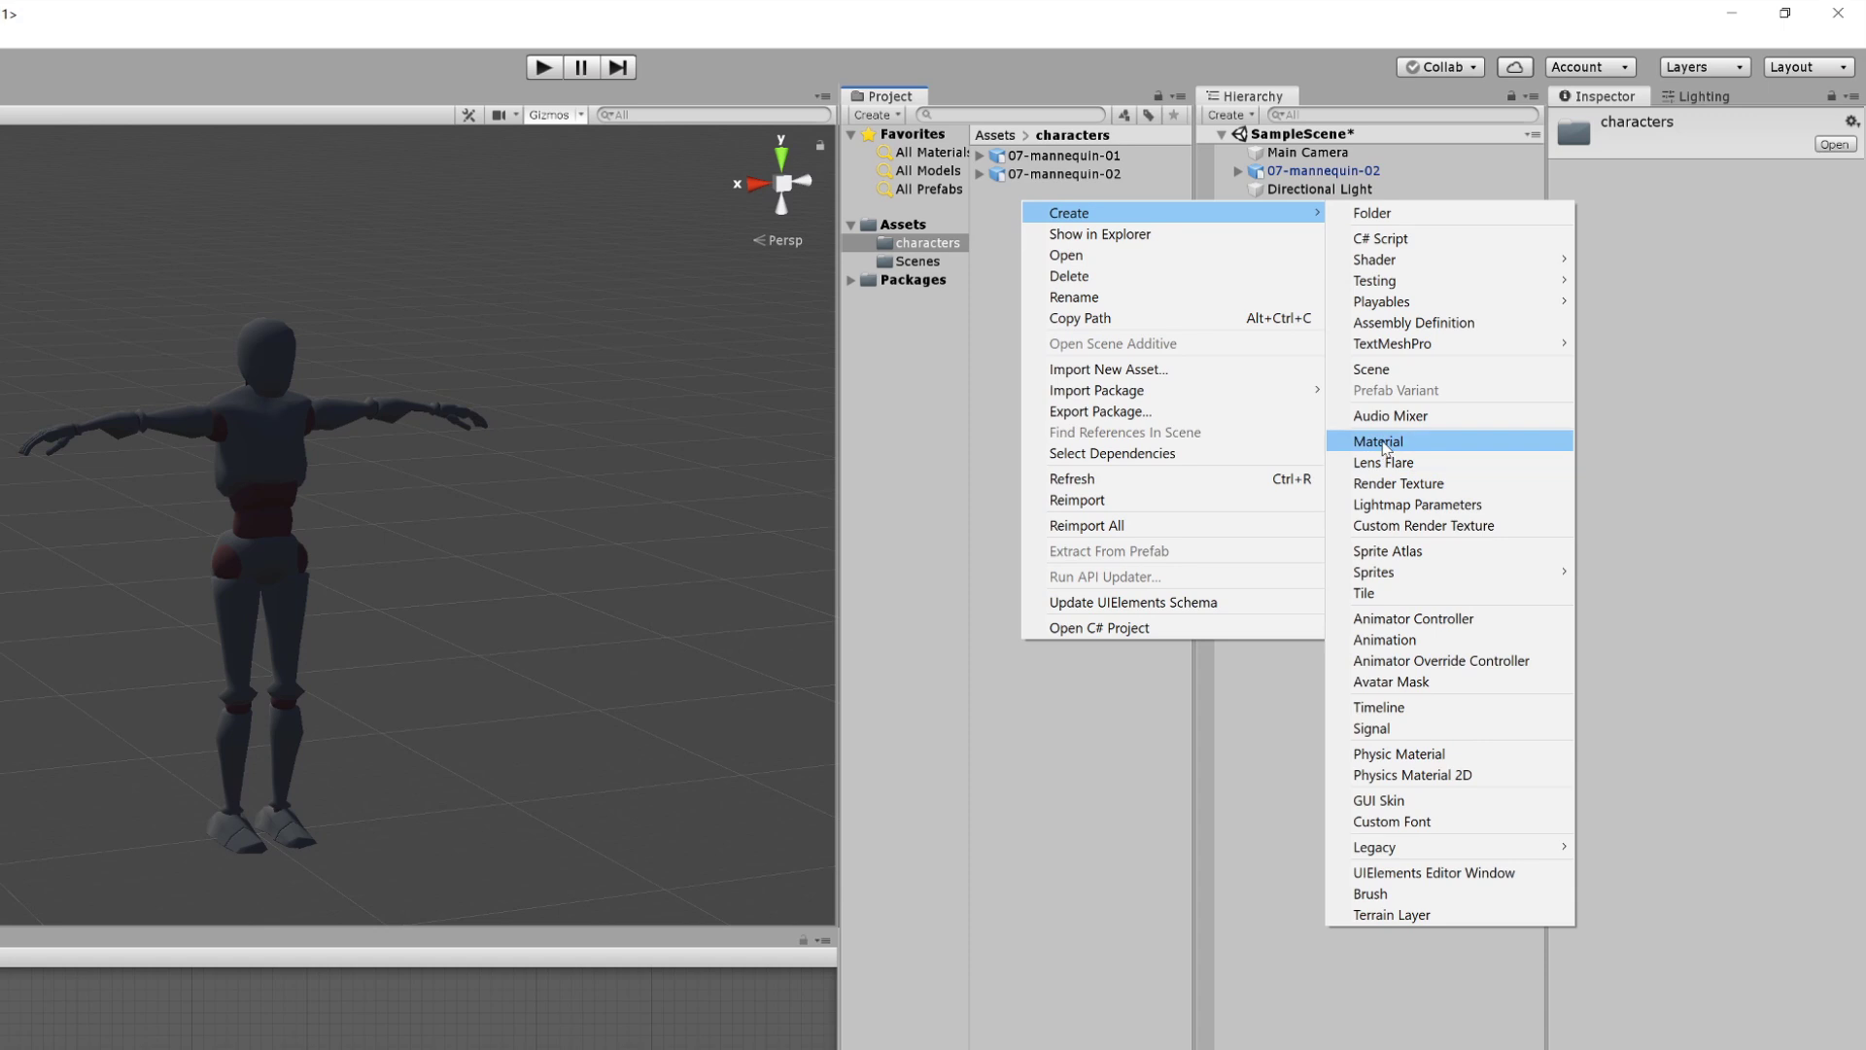
pyautogui.click(1384, 445)
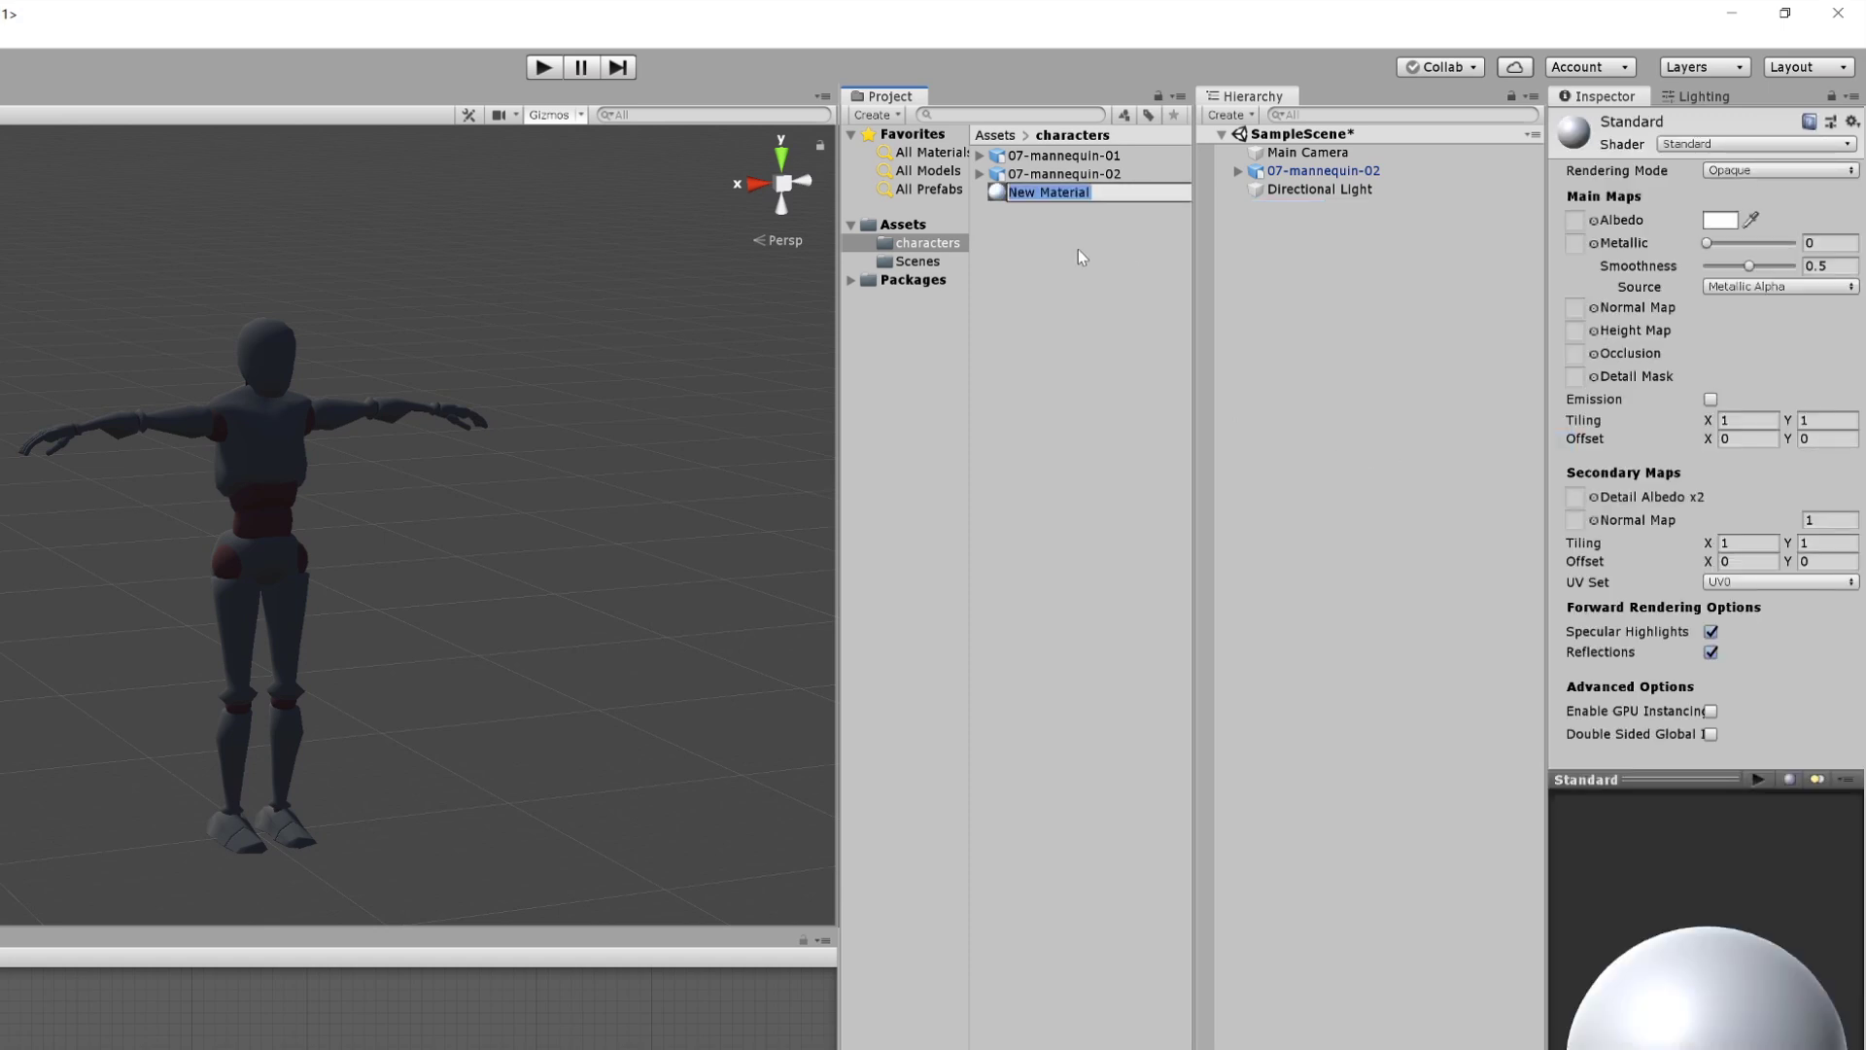
pyautogui.write('prev01')
pyautogui.press('Return')
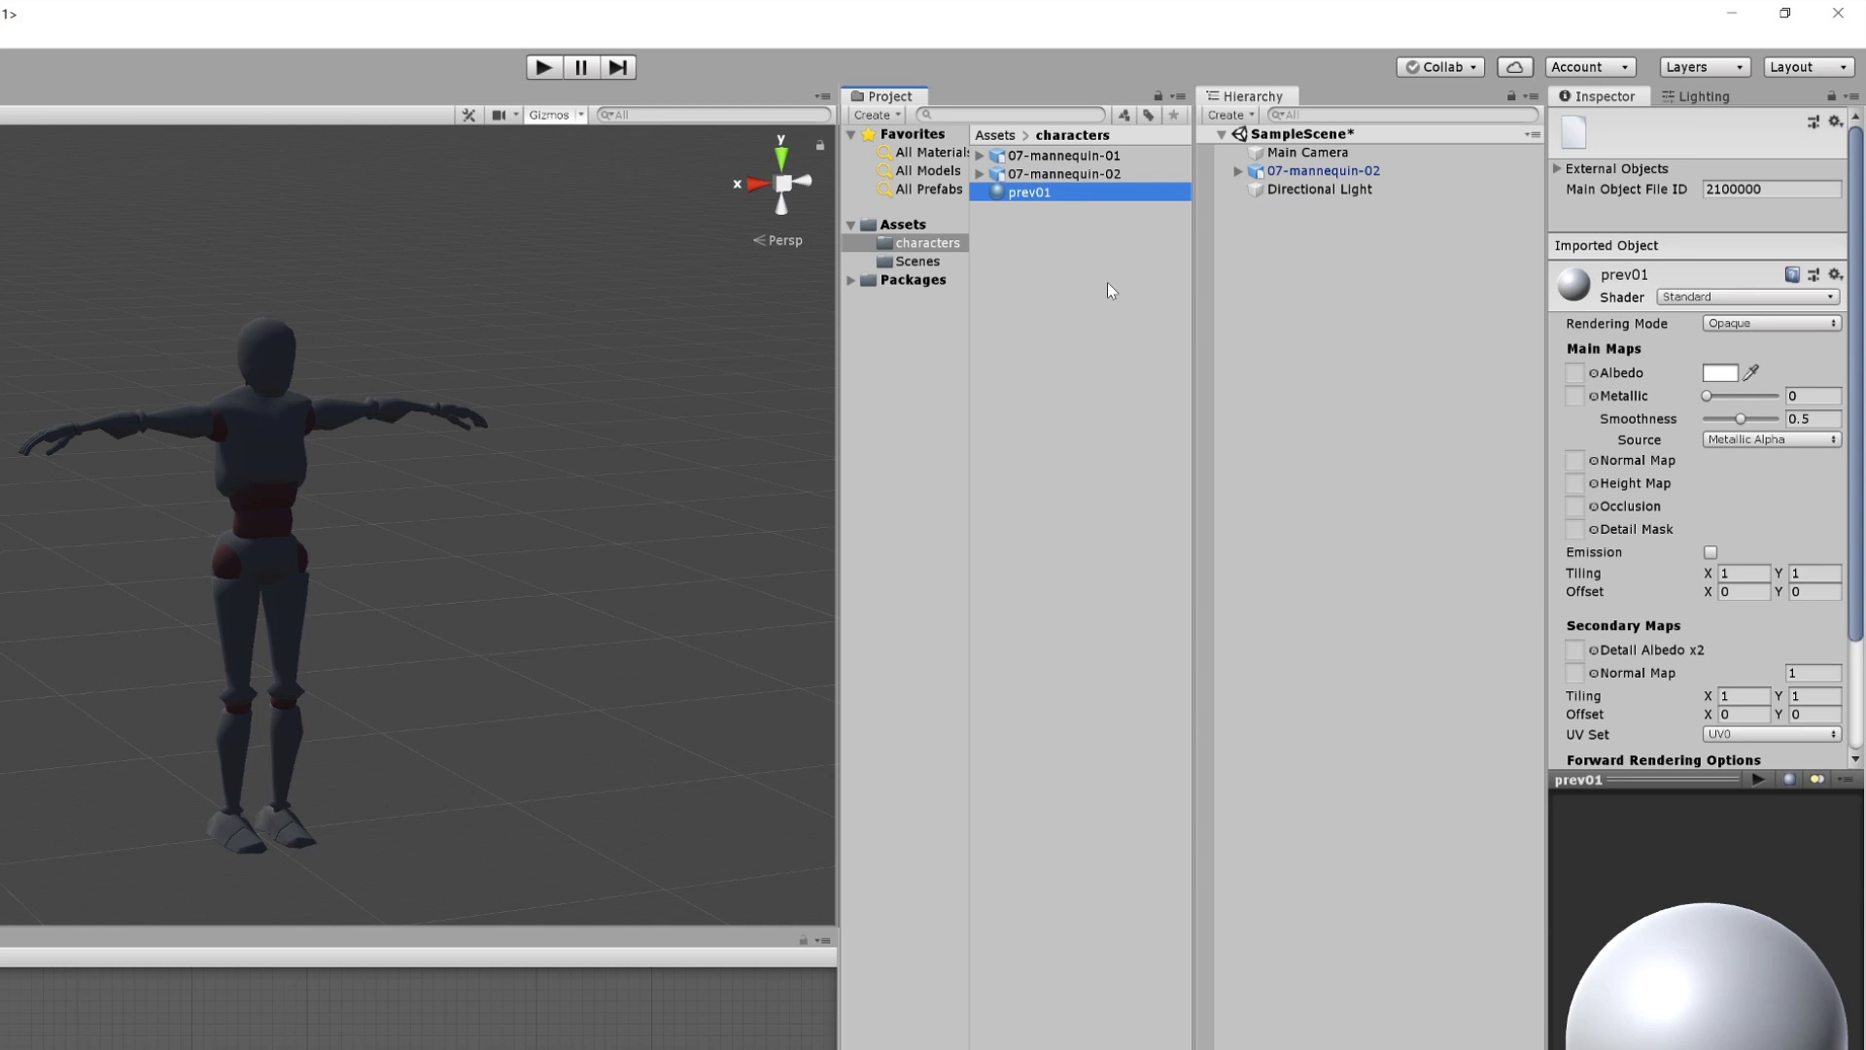
pyautogui.click(1720, 373)
pyautogui.moveTo(1833, 662); pyautogui.dragTo(1830, 613)
pyautogui.click(1688, 604)
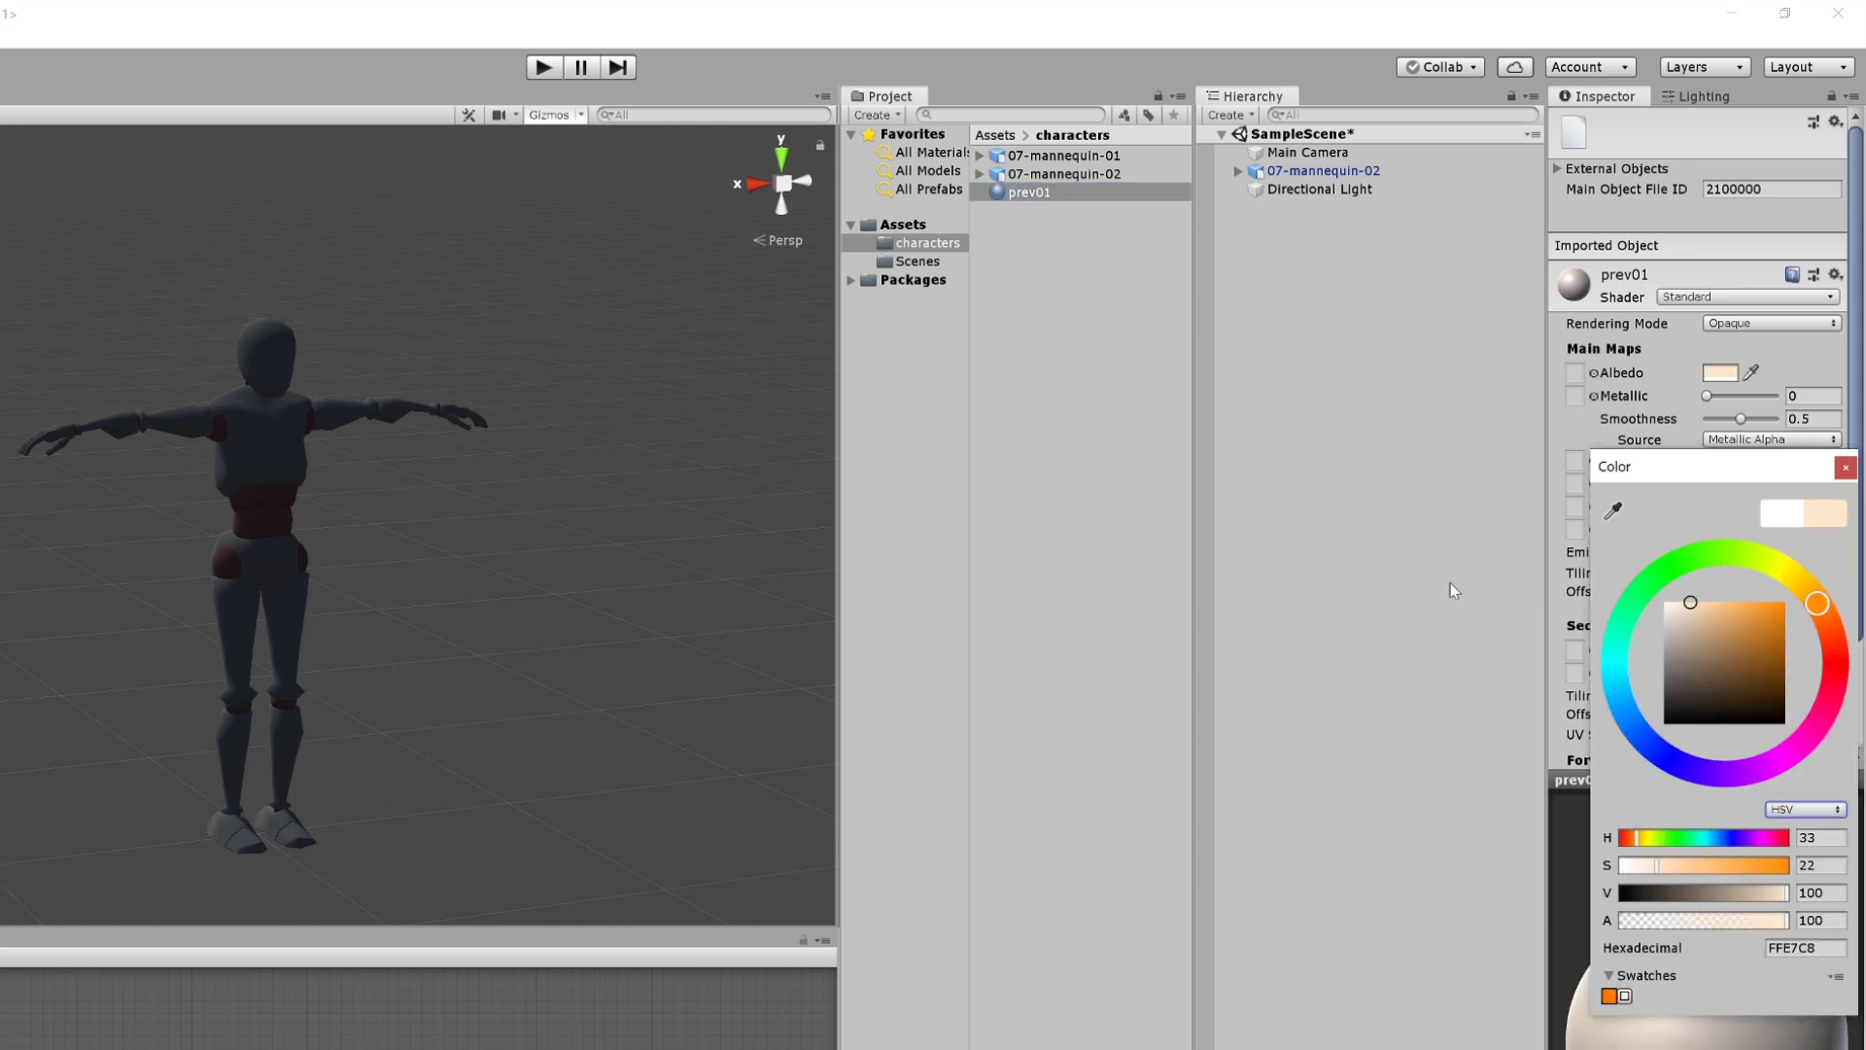
pyautogui.click(1025, 194)
# Create material prev02 with a dark red albedo.
pyautogui.rightClick(1046, 222)
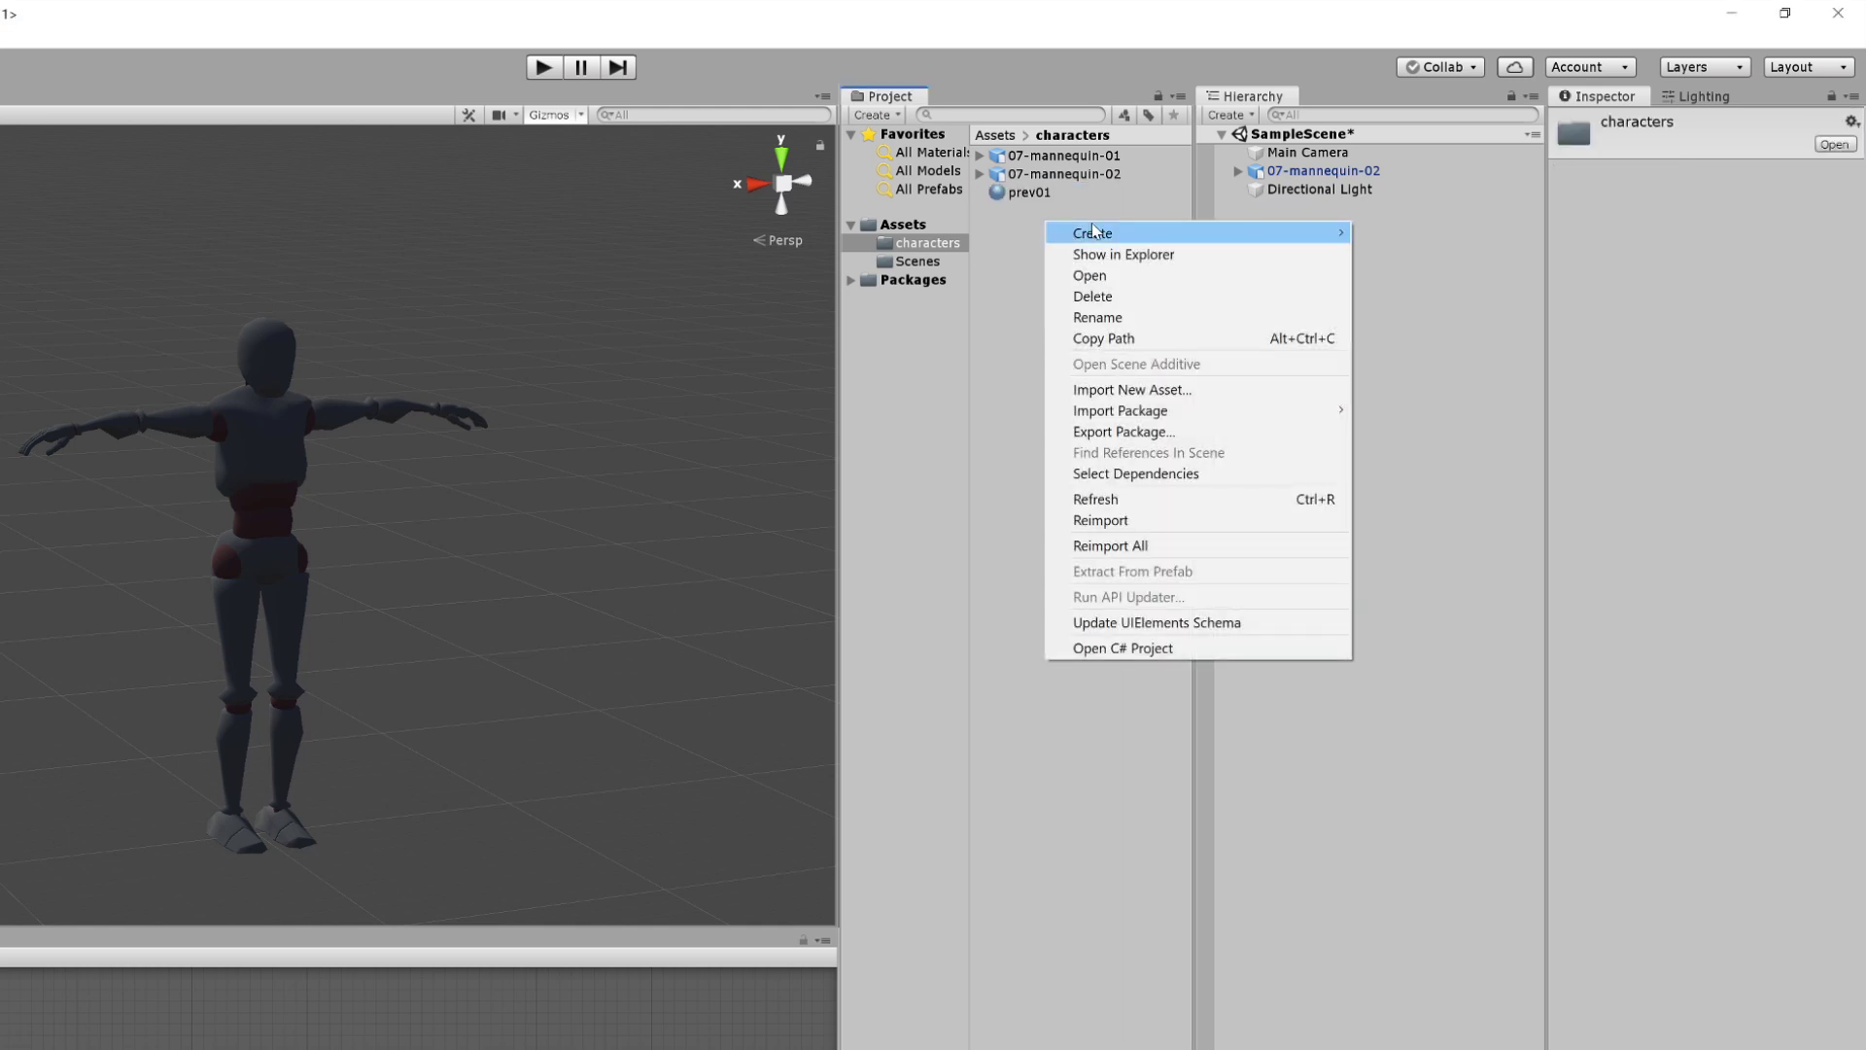
pyautogui.moveTo(1099, 229)
pyautogui.click(1404, 458)
pyautogui.write('pr')
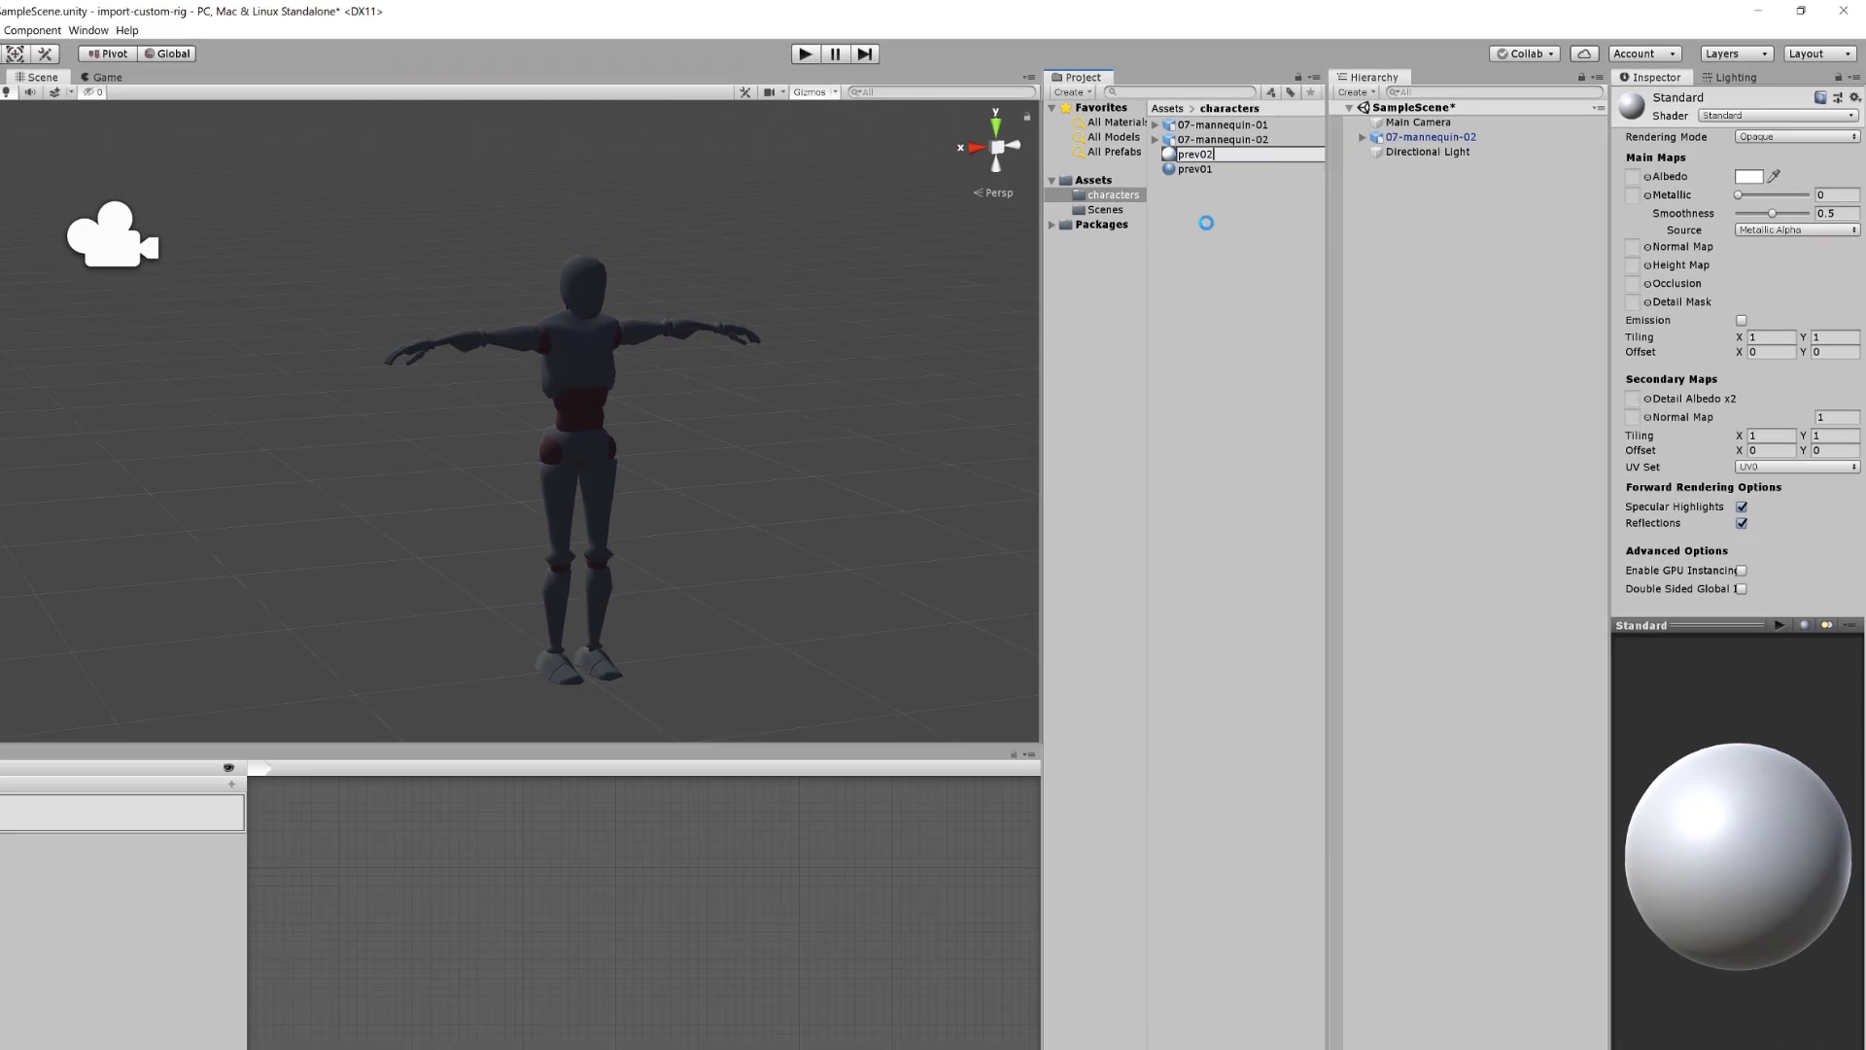
pyautogui.write('ev02')
pyautogui.press('Return')
pyautogui.click(1757, 300)
pyautogui.moveTo(1777, 514); pyautogui.dragTo(1774, 497)
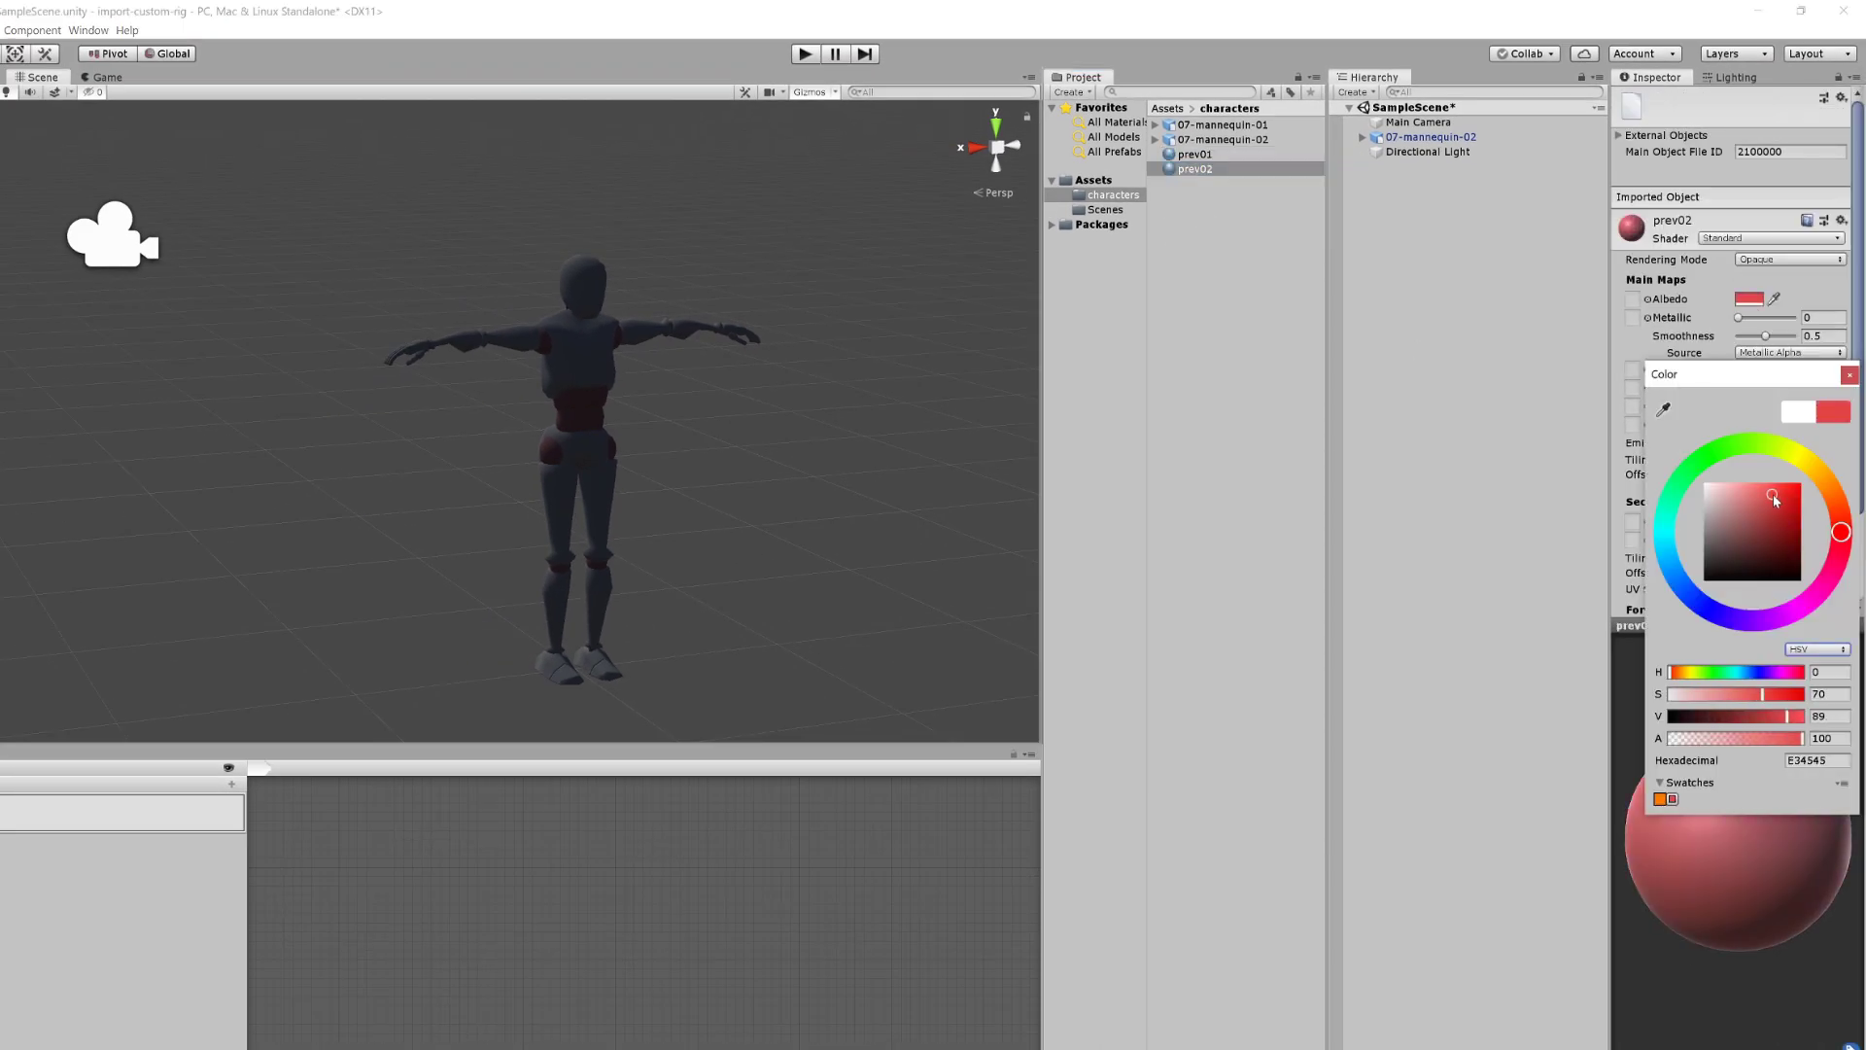
pyautogui.click(1774, 522)
pyautogui.click(1528, 513)
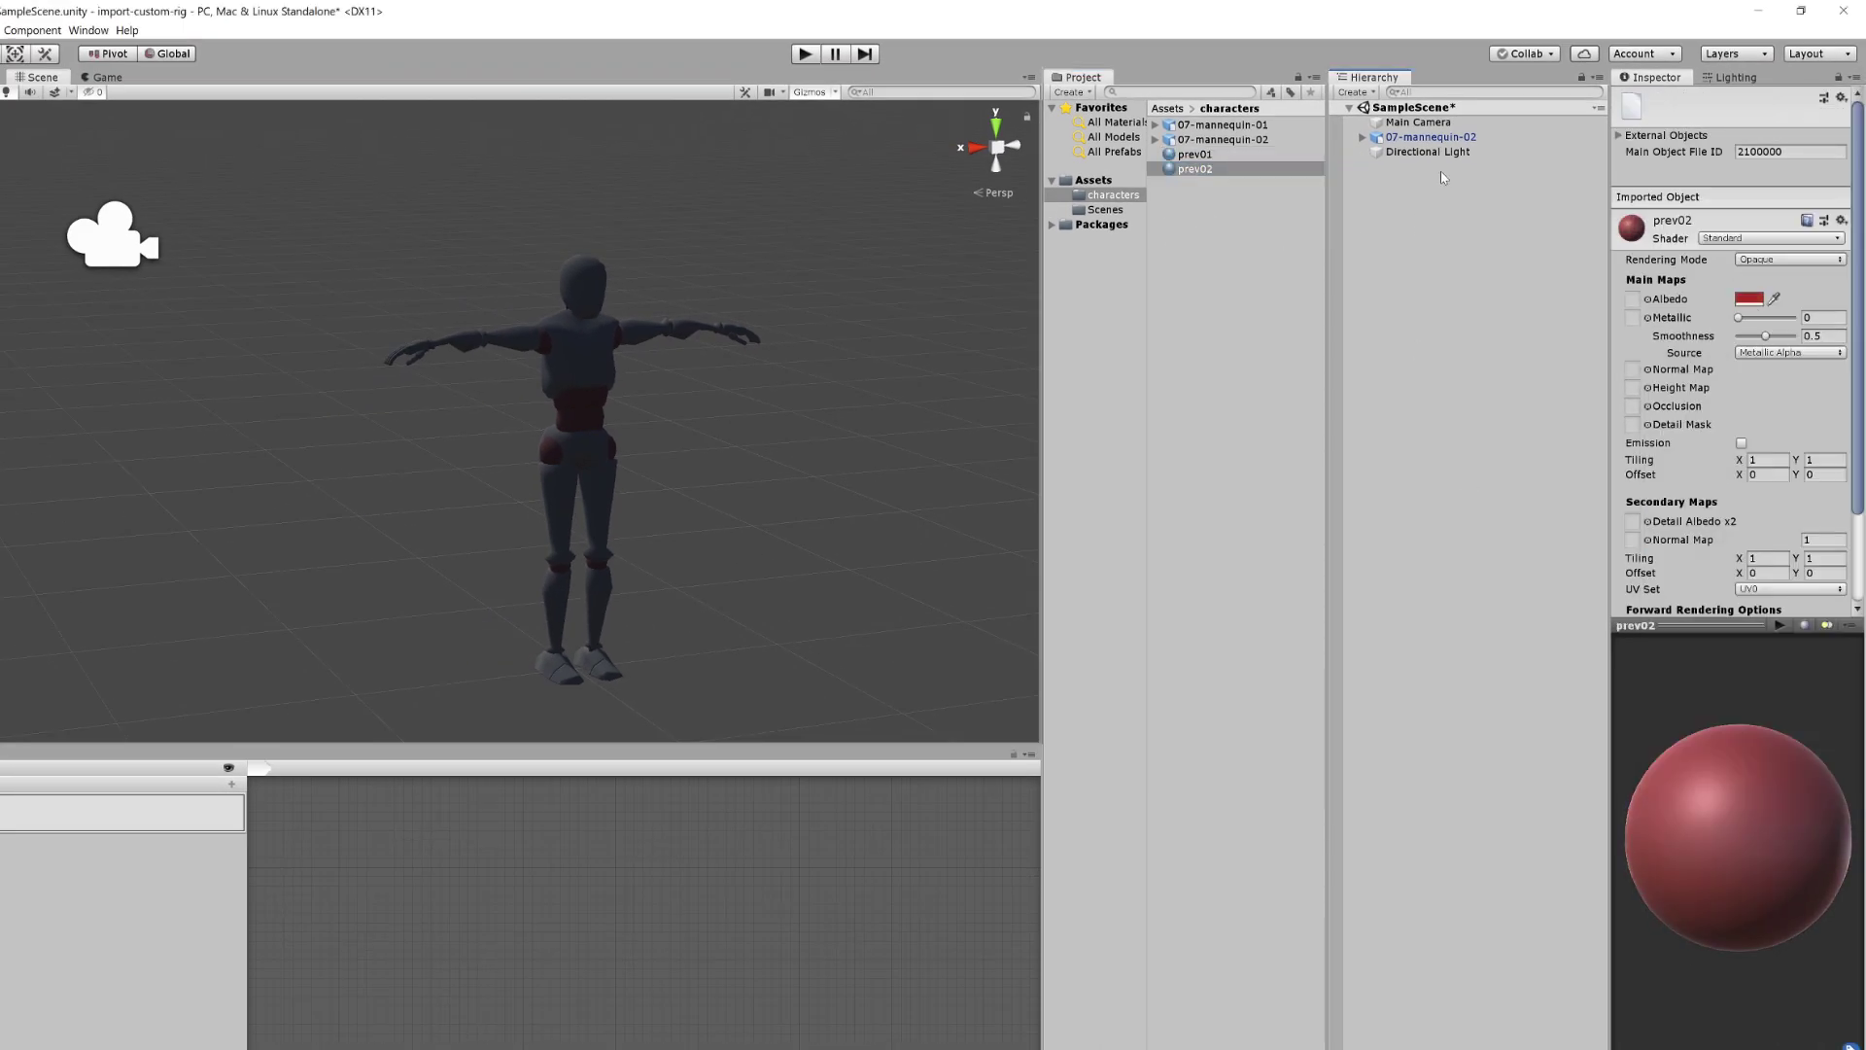
pyautogui.click(1445, 137)
# Select the mannequin02 mesh and review its current display01 and display02 materials.
pyautogui.click(1362, 137)
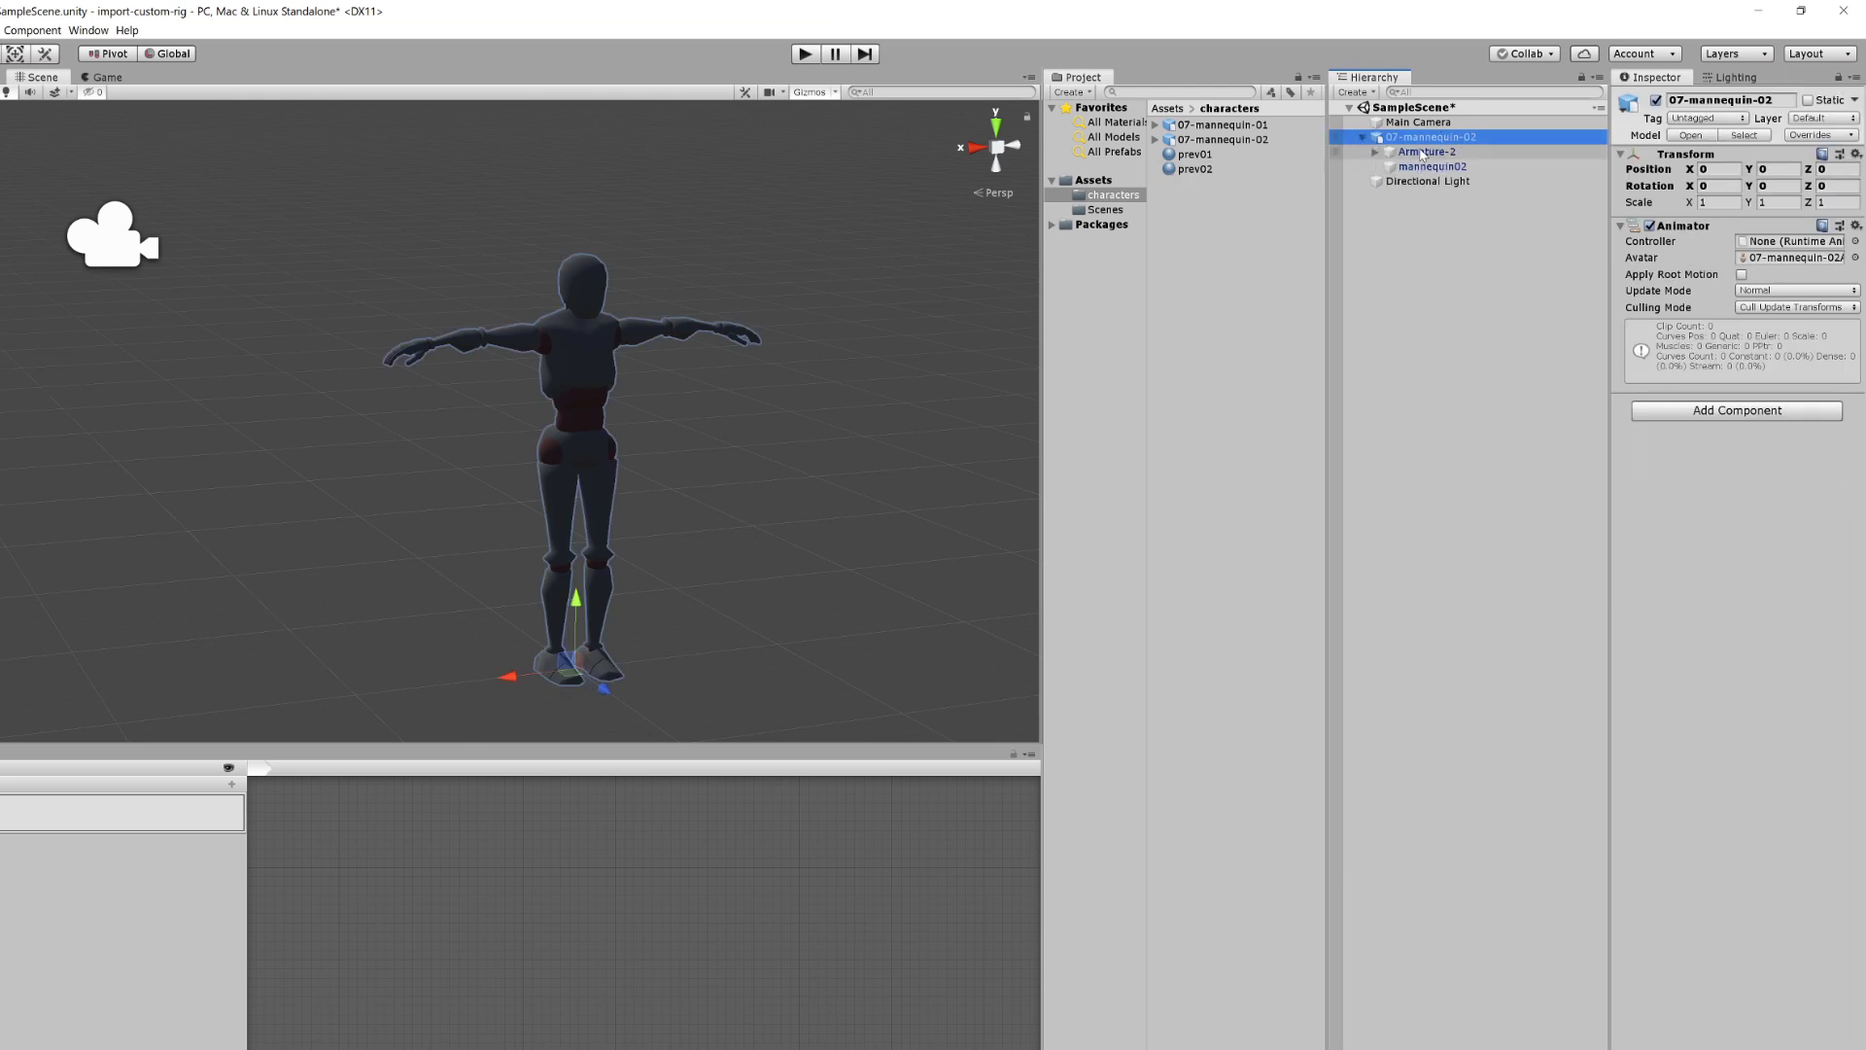
pyautogui.click(1414, 167)
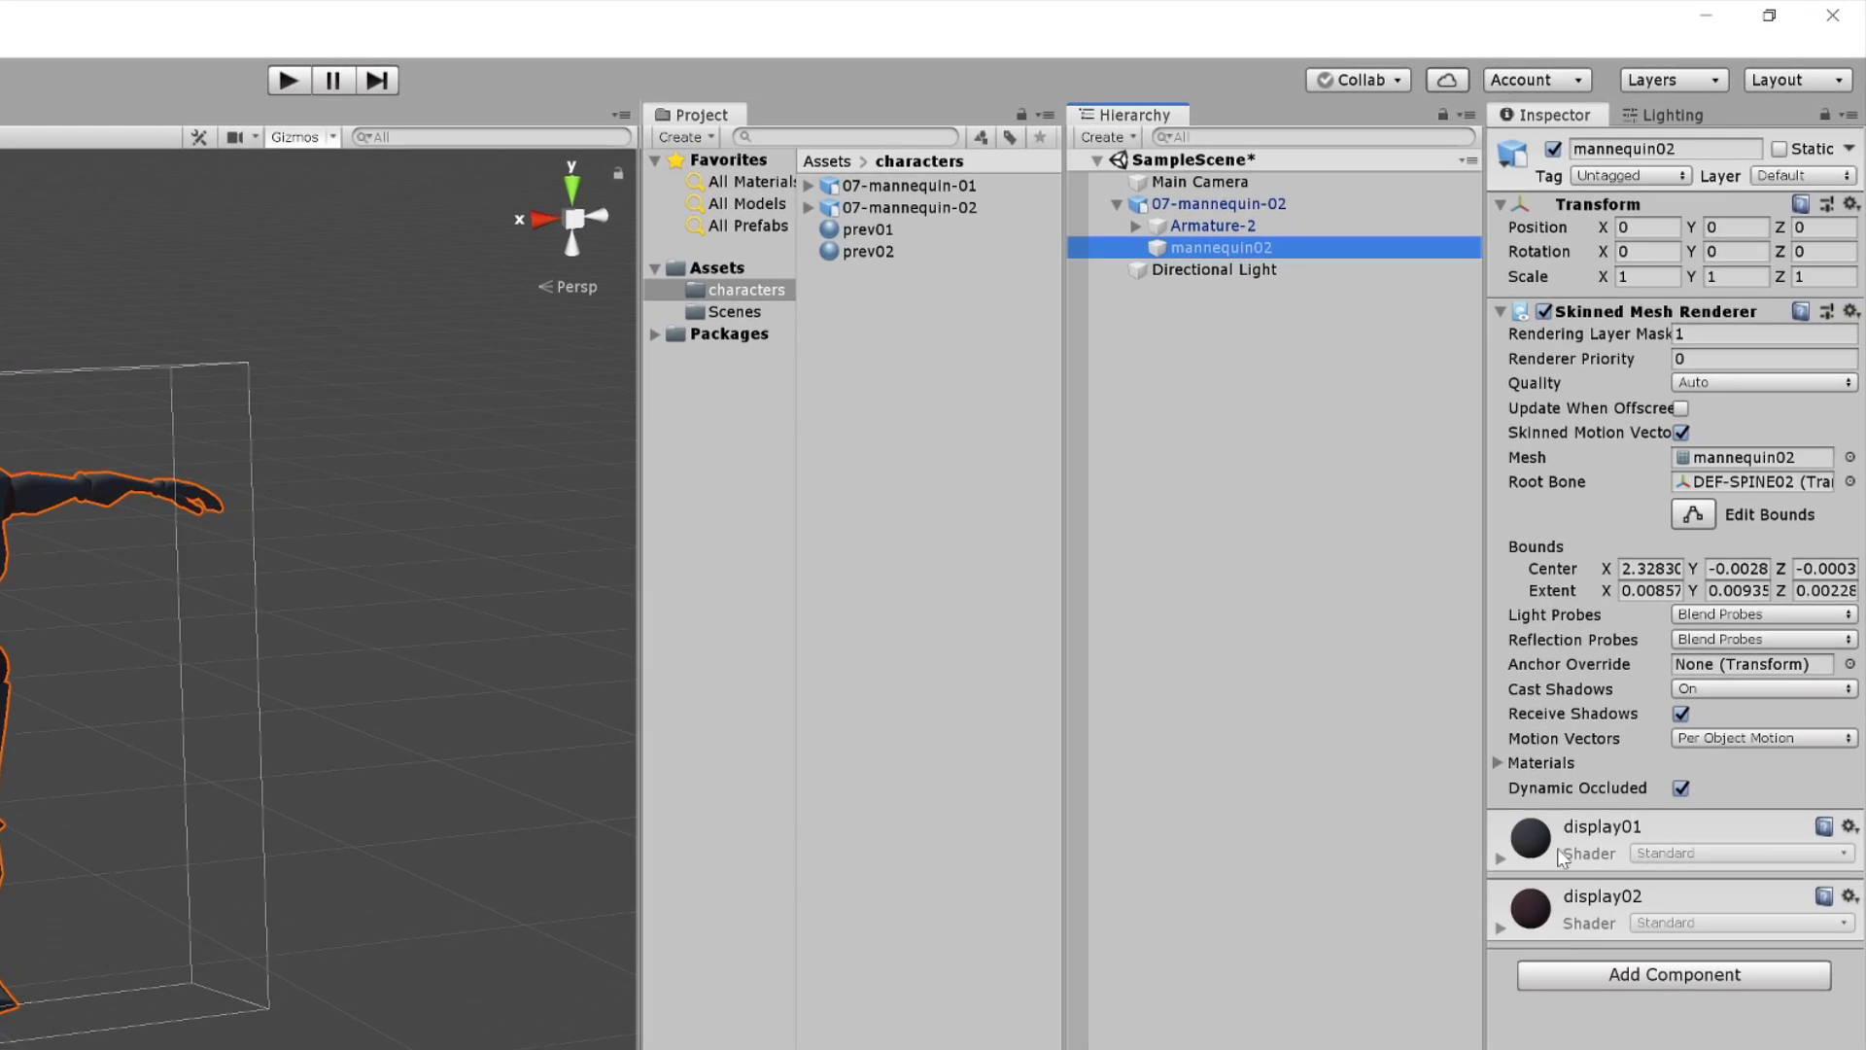
pyautogui.click(1562, 858)
pyautogui.click(1733, 832)
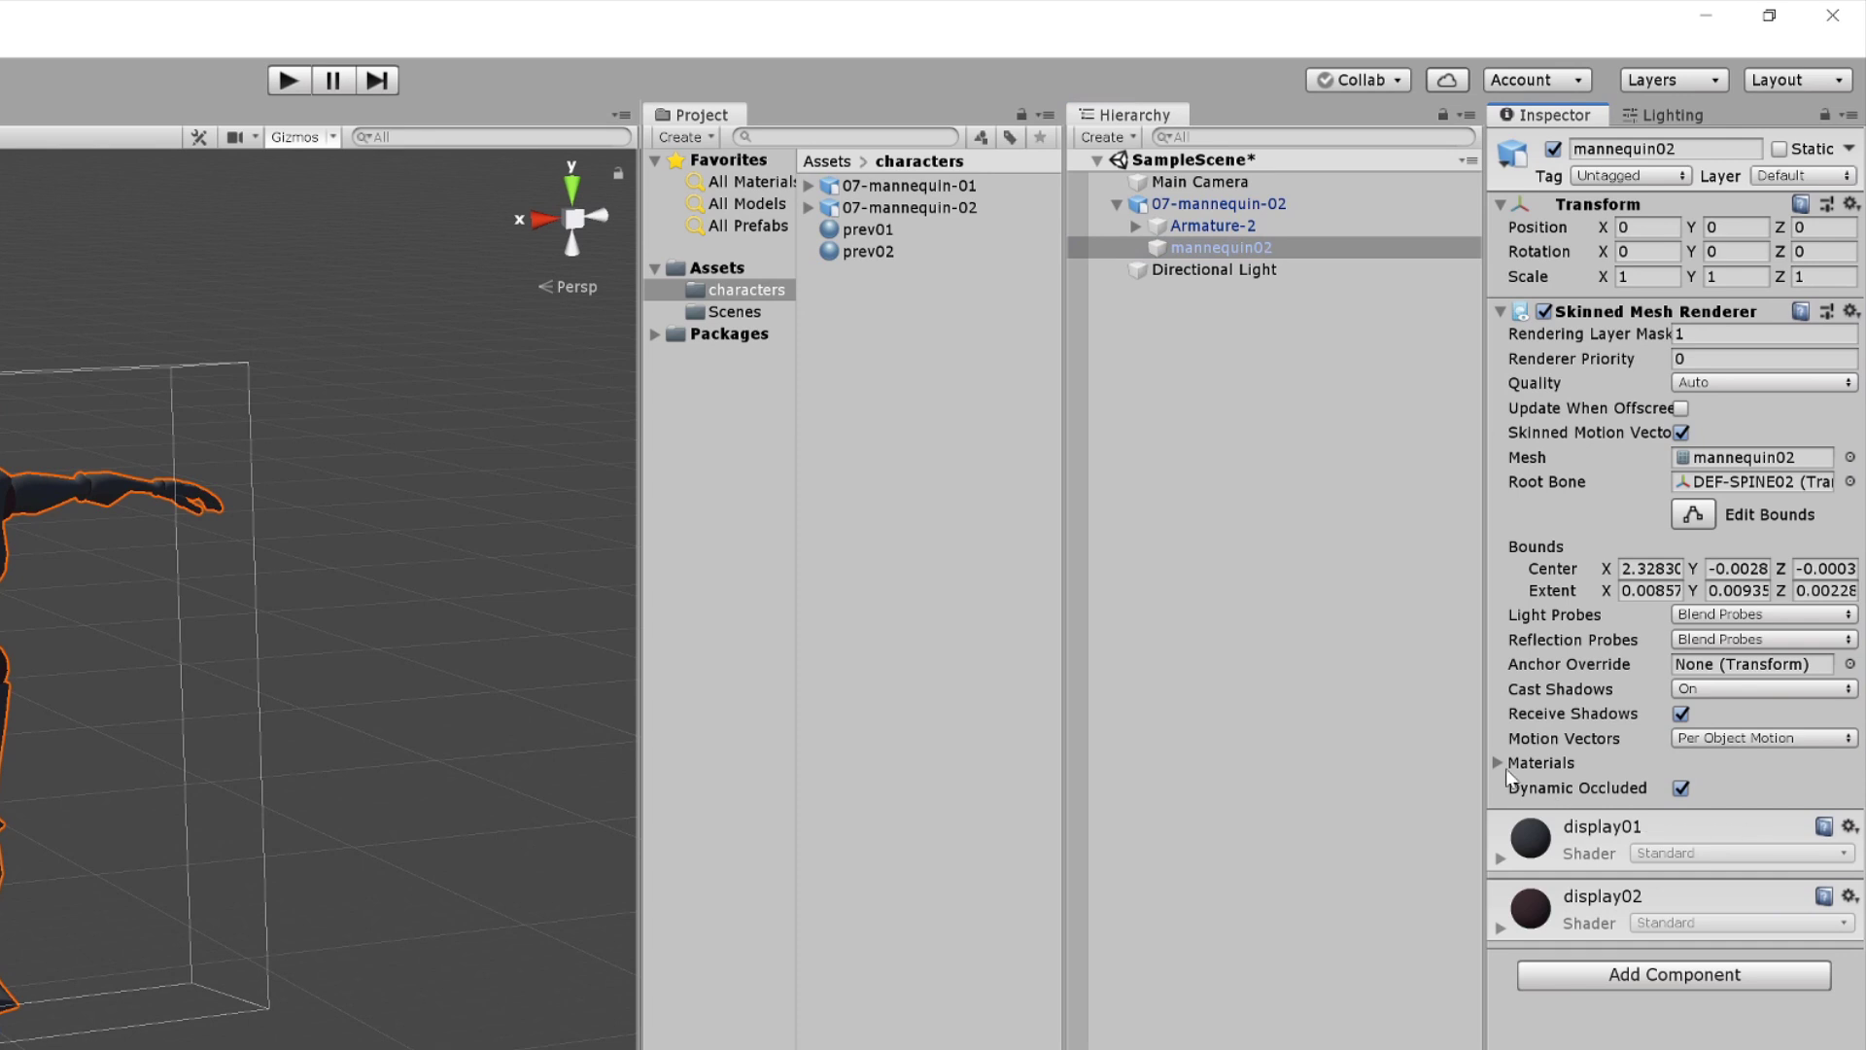
pyautogui.click(1500, 764)
pyautogui.click(1740, 812)
pyautogui.click(1740, 837)
pyautogui.click(904, 296)
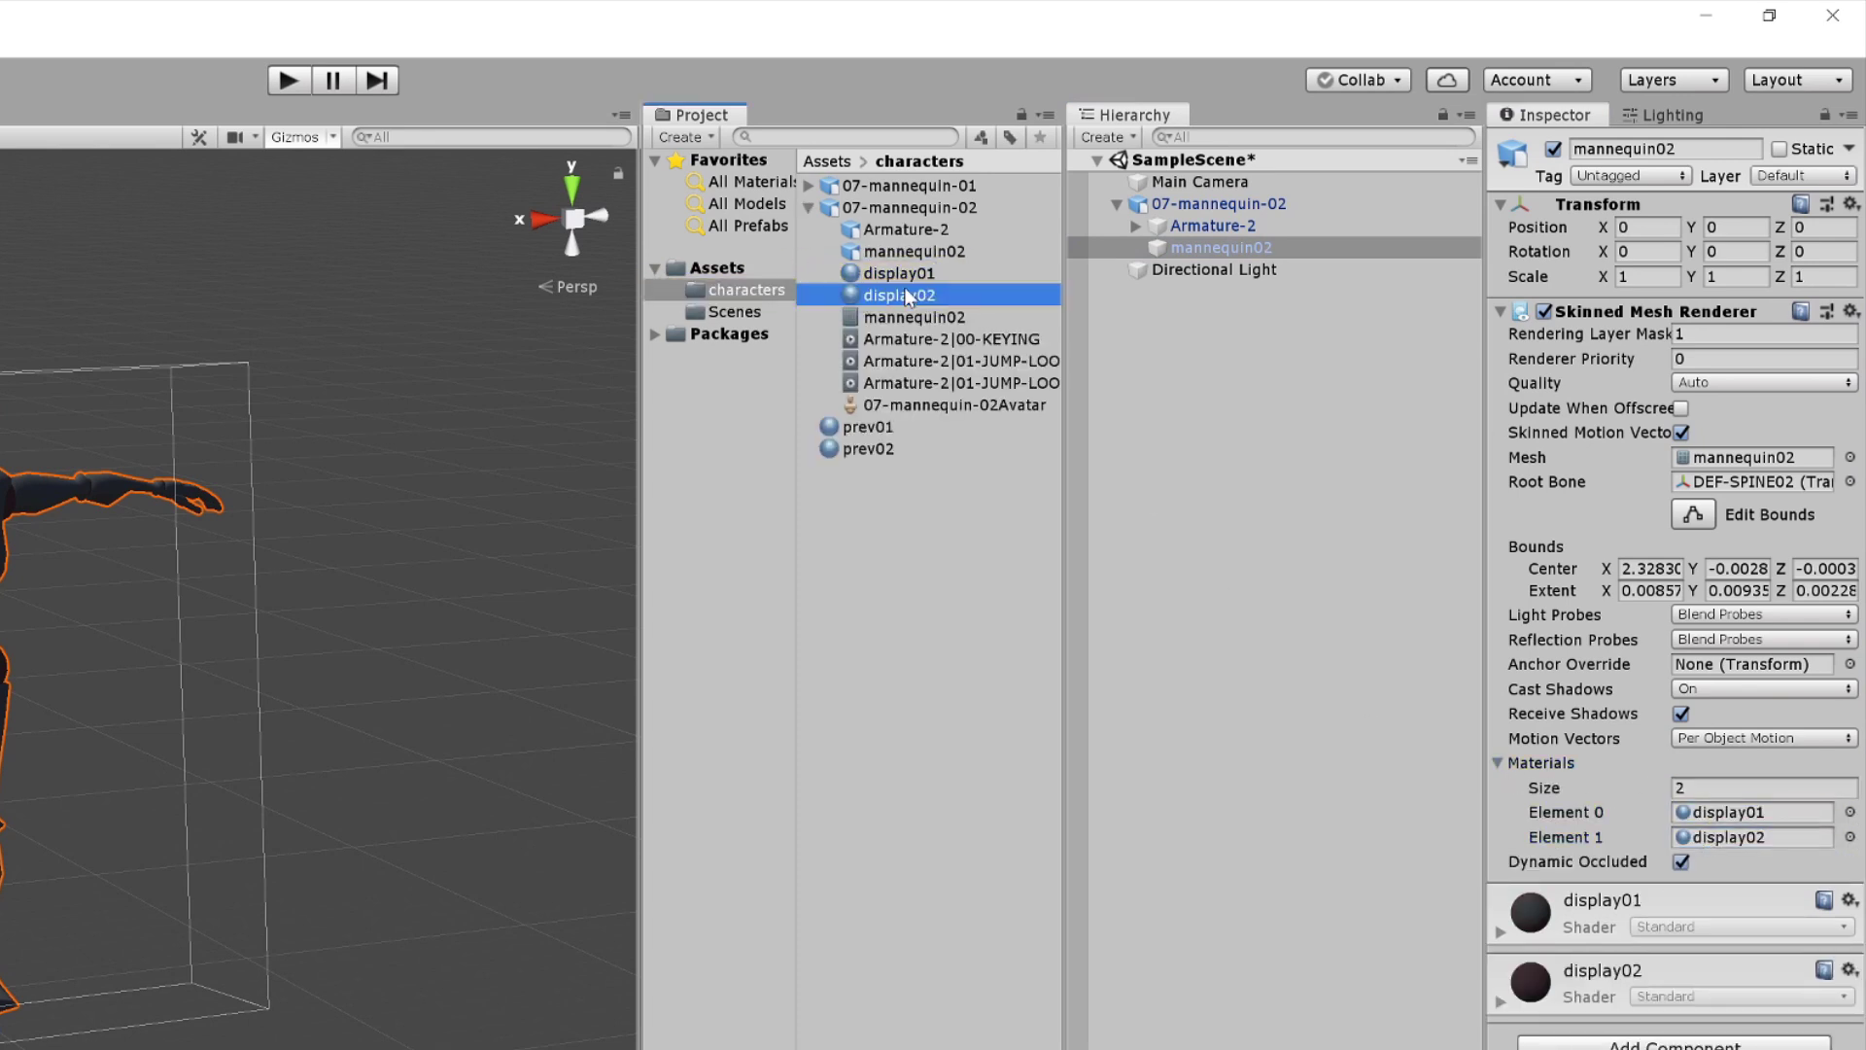
pyautogui.click(899, 274)
pyautogui.click(894, 296)
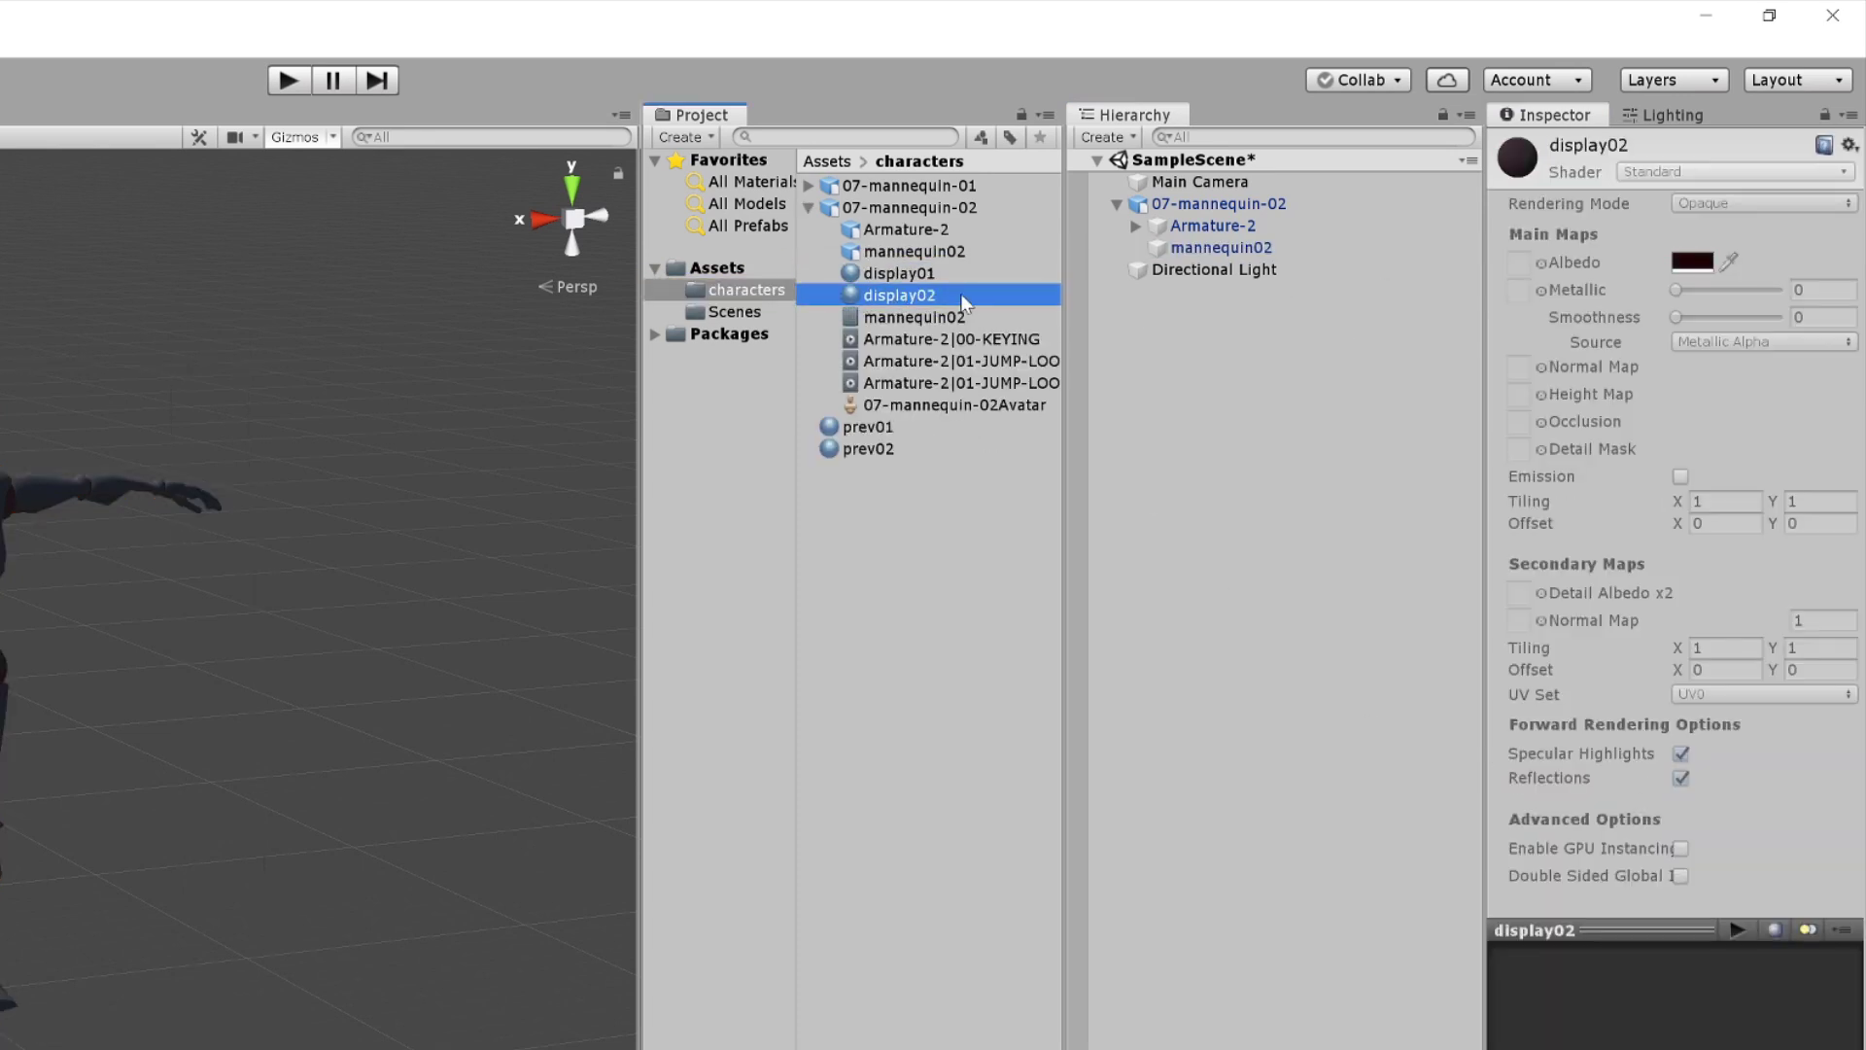
# Assign prev01 and prev02 as the mesh's first and second materials.
pyautogui.click(1221, 248)
pyautogui.moveTo(868, 428); pyautogui.dragTo(1761, 816)
pyautogui.moveTo(868, 450); pyautogui.dragTo(1750, 837)
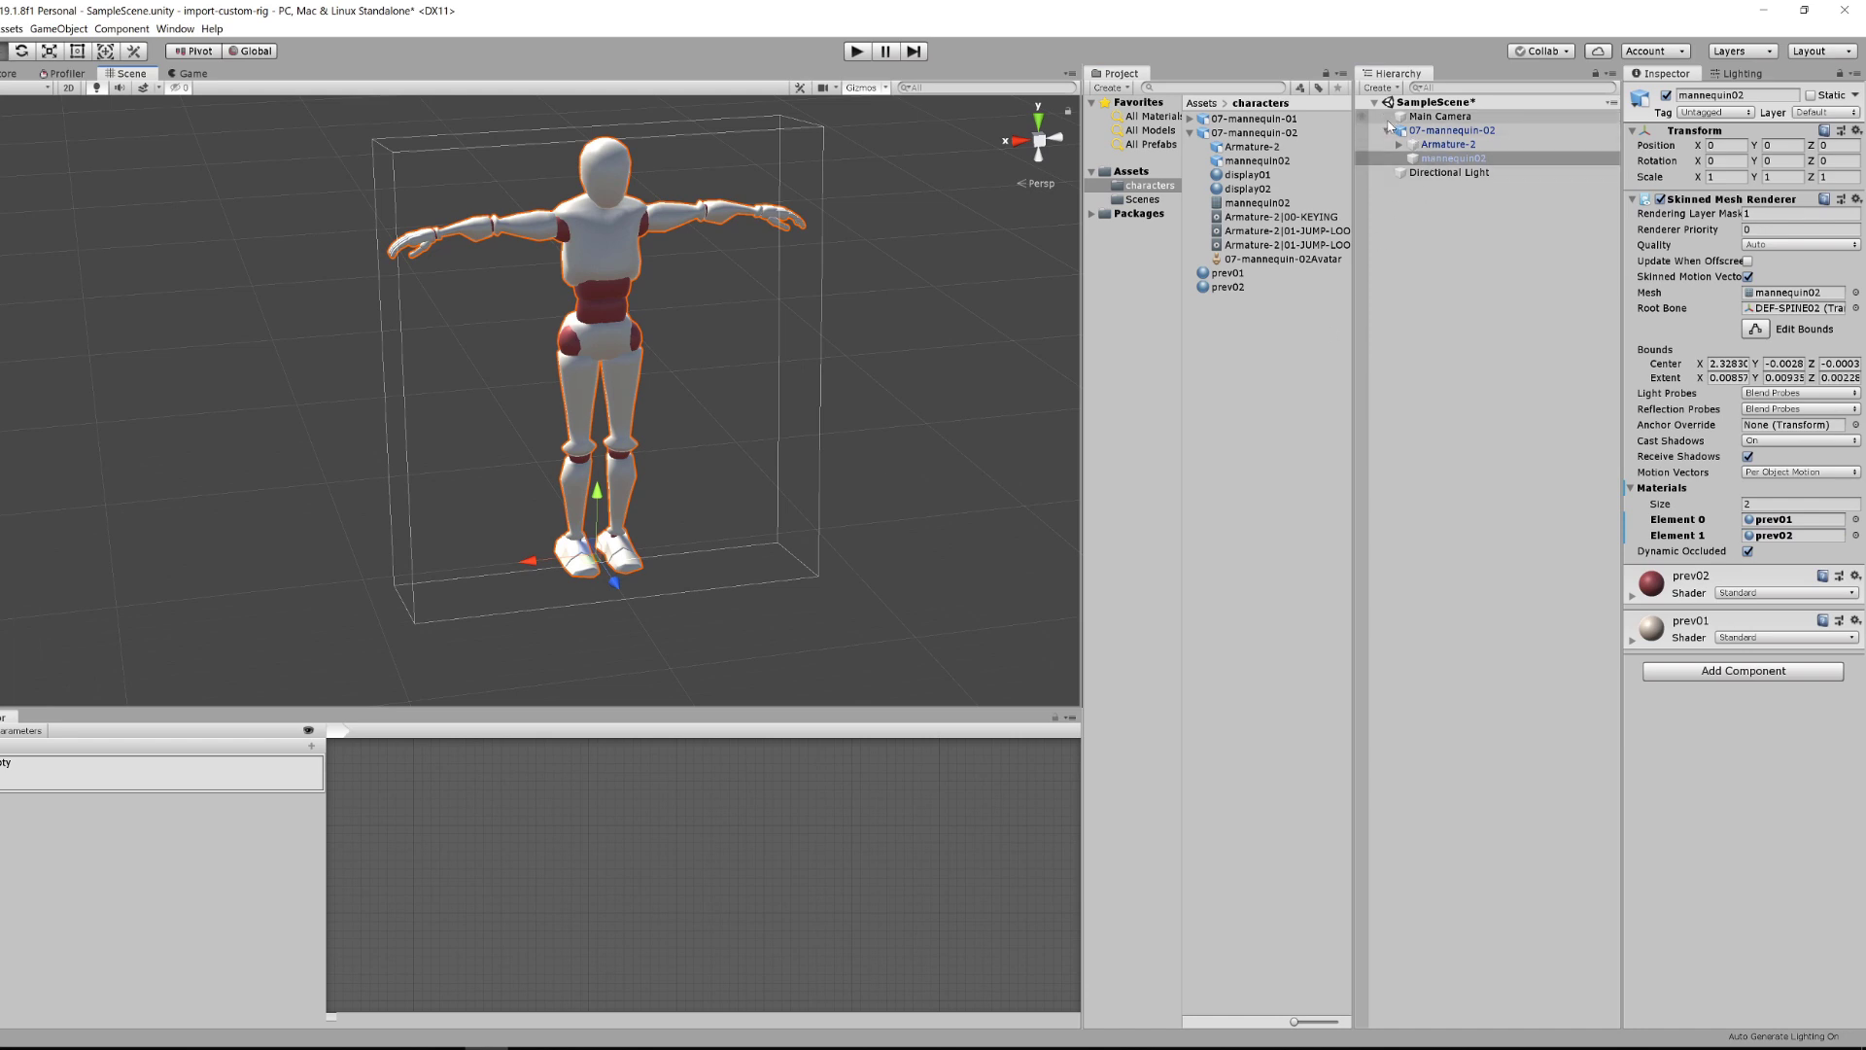
pyautogui.click(1189, 184)
pyautogui.click(1452, 130)
# Play the scene briefly and zoom the Scene view out to show everything.
pyautogui.click(1387, 130)
pyautogui.hotkey('ctrl', 'p')
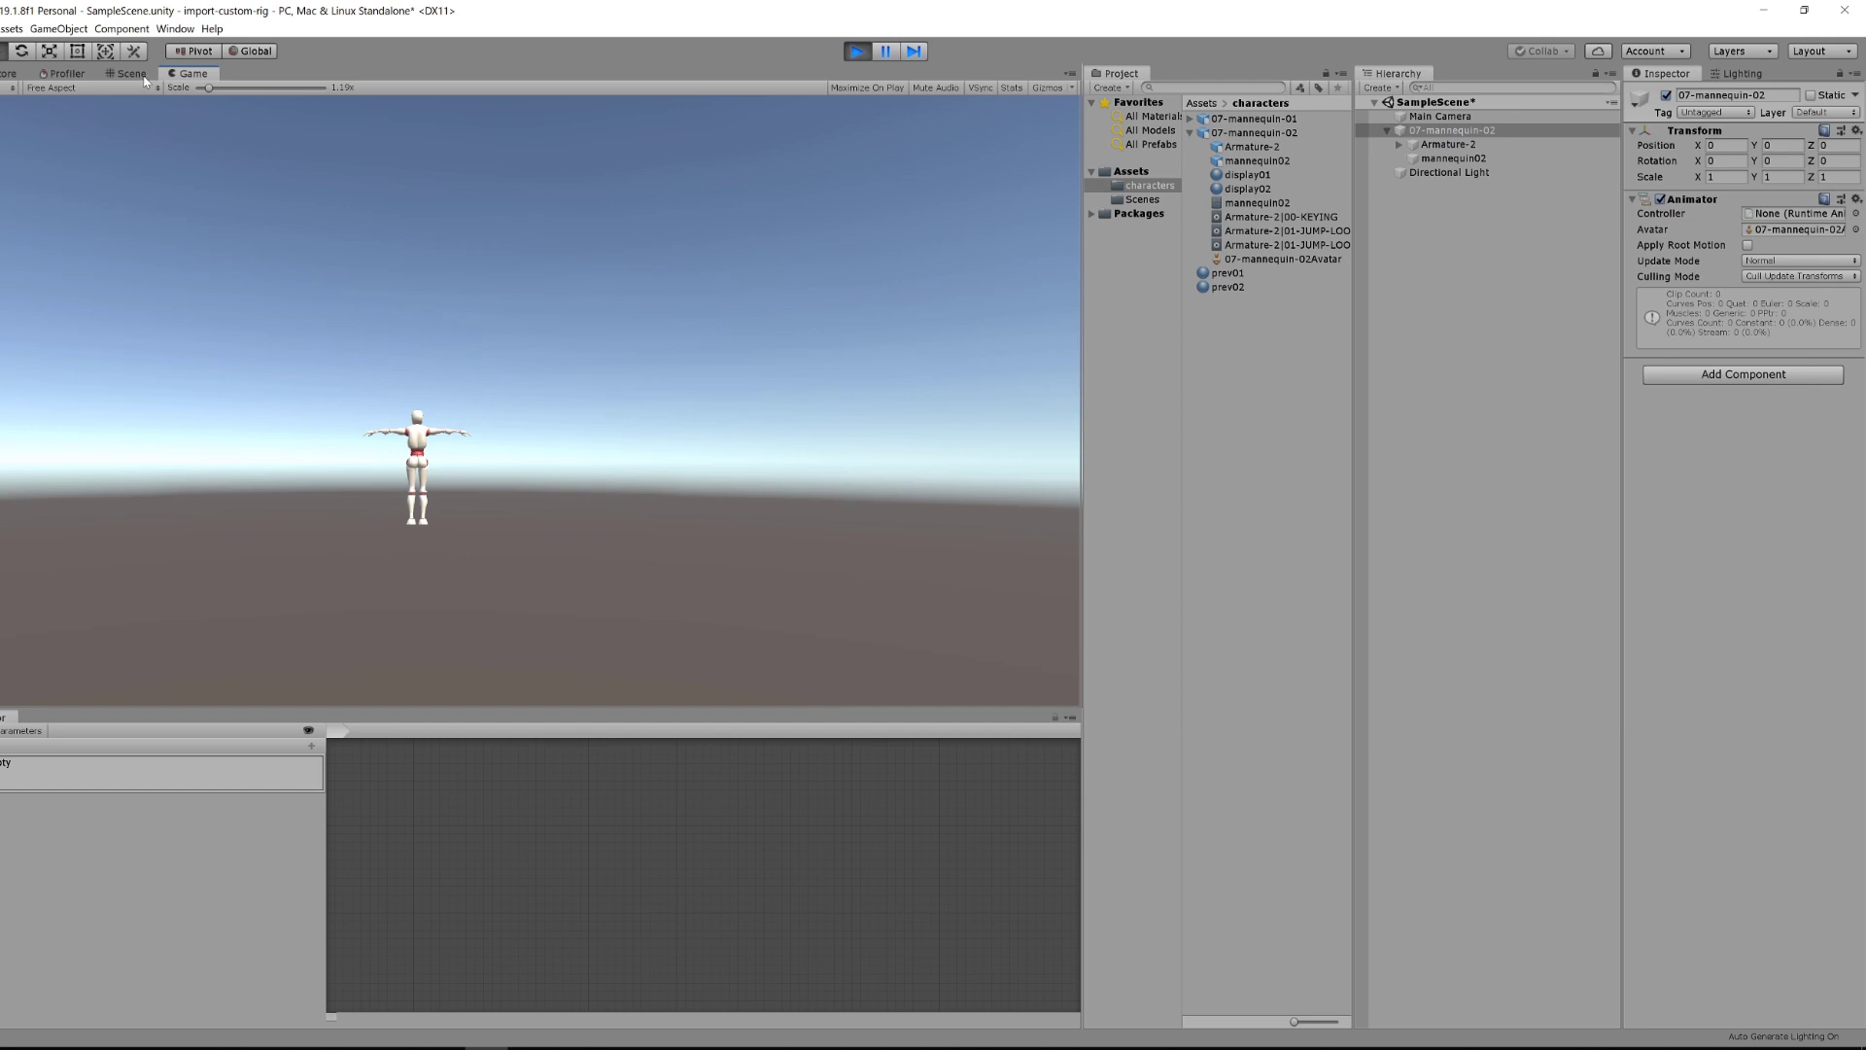
pyautogui.click(145, 81)
pyautogui.moveTo(341, 237); pyautogui.dragTo(506, 491, button='right')
pyautogui.hotkey('ctrl', 'p')
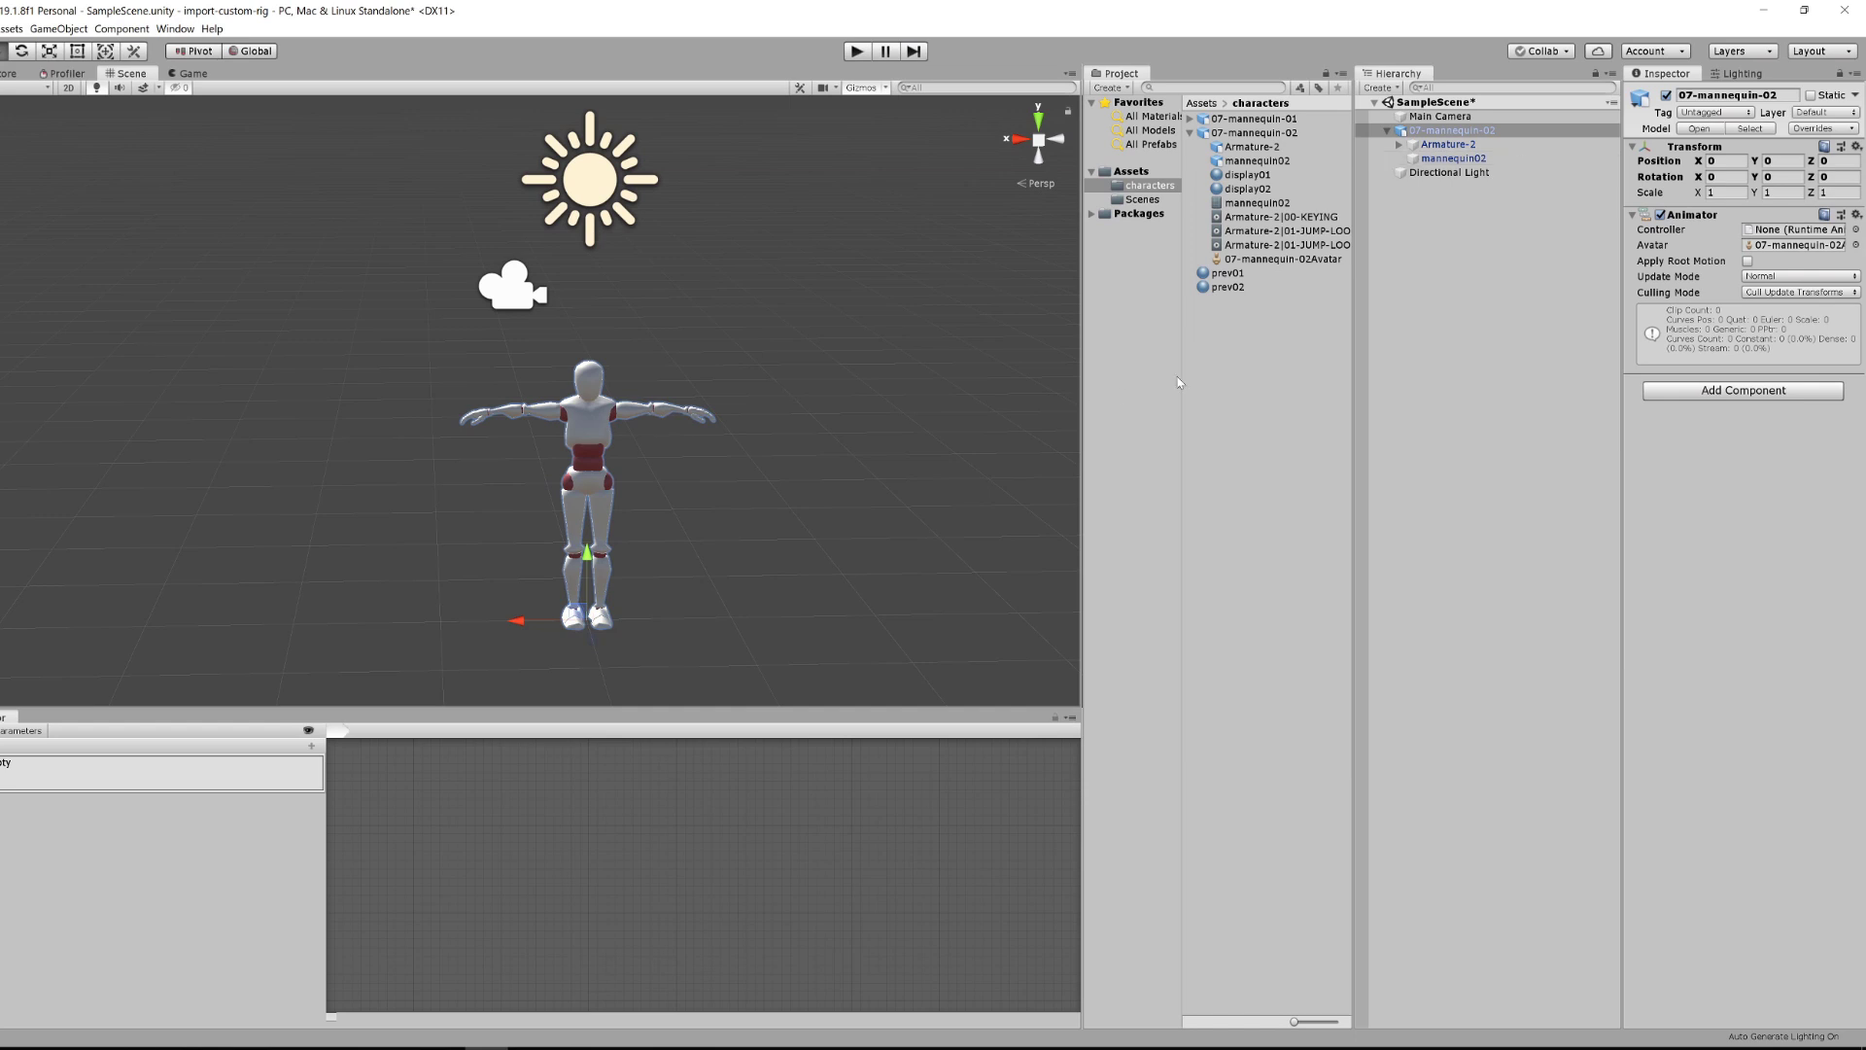
# Create the man01-animator controller in the characters folder and assign it to 07-mannequin-02.
pyautogui.rightClick(1221, 336)
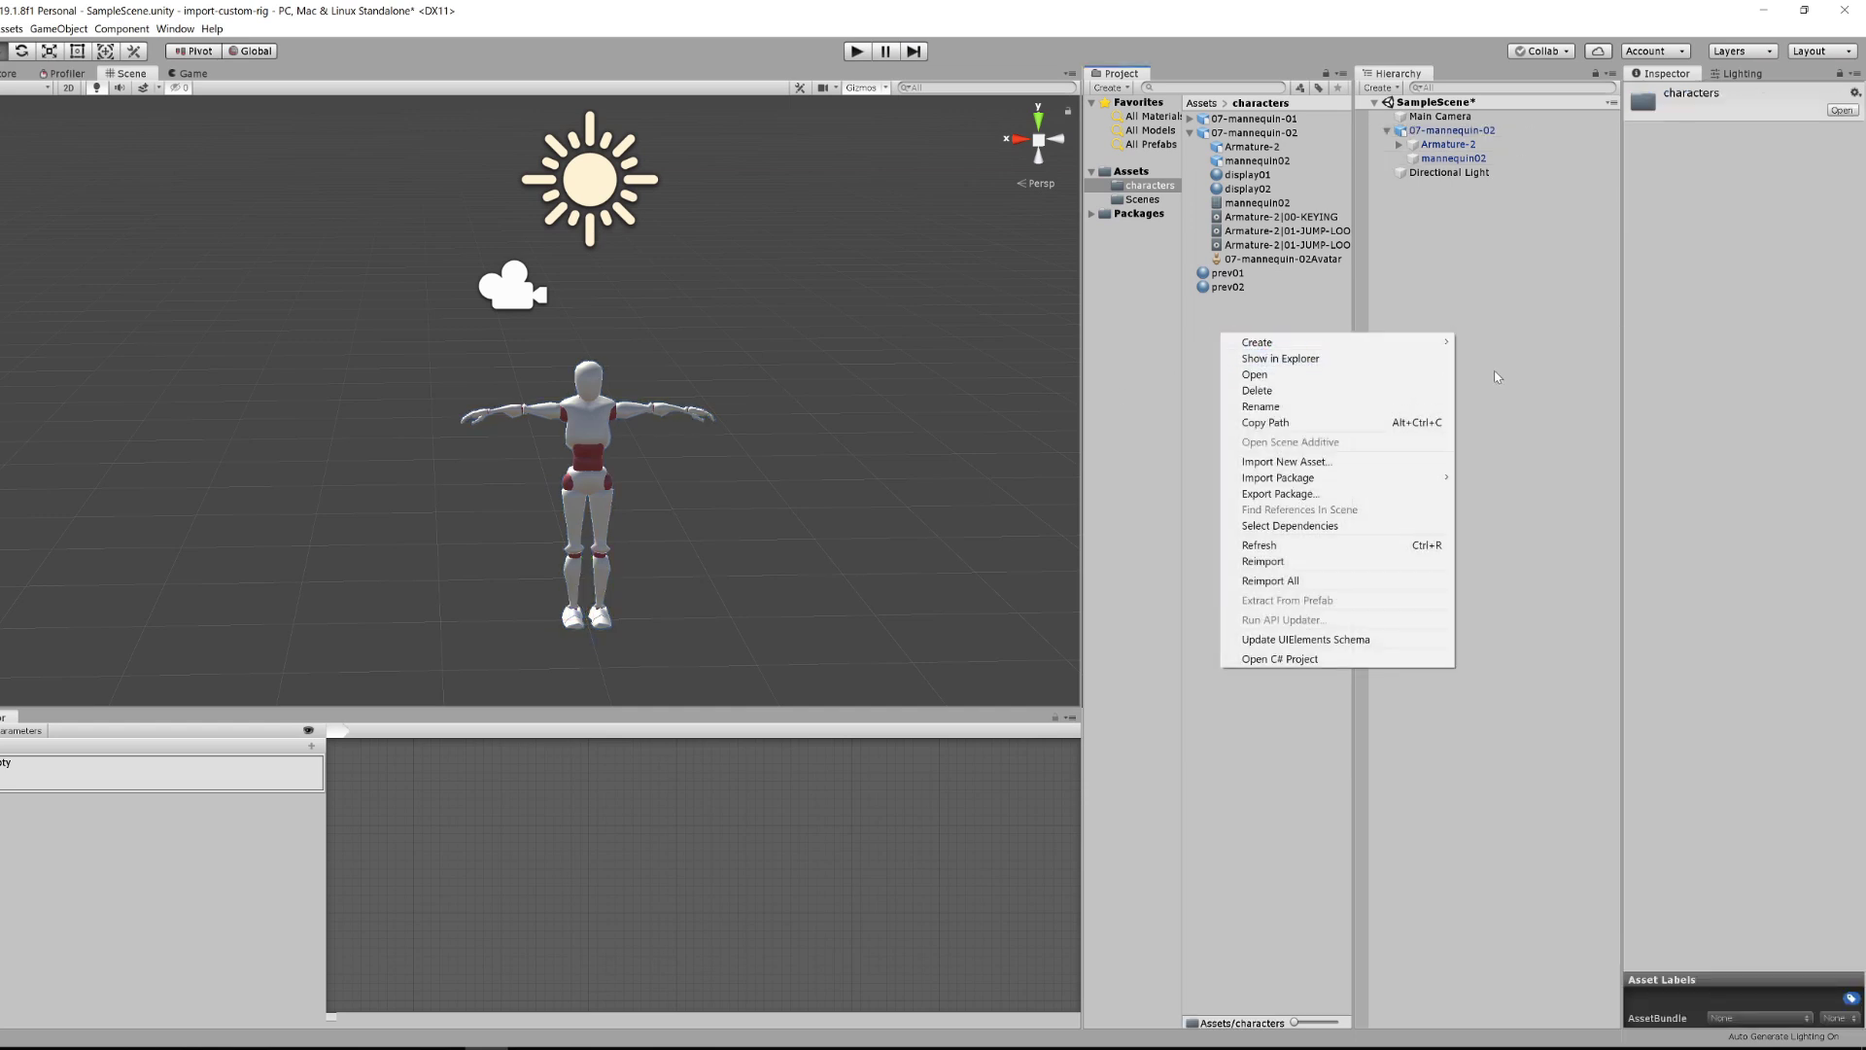
pyautogui.moveTo(1403, 350)
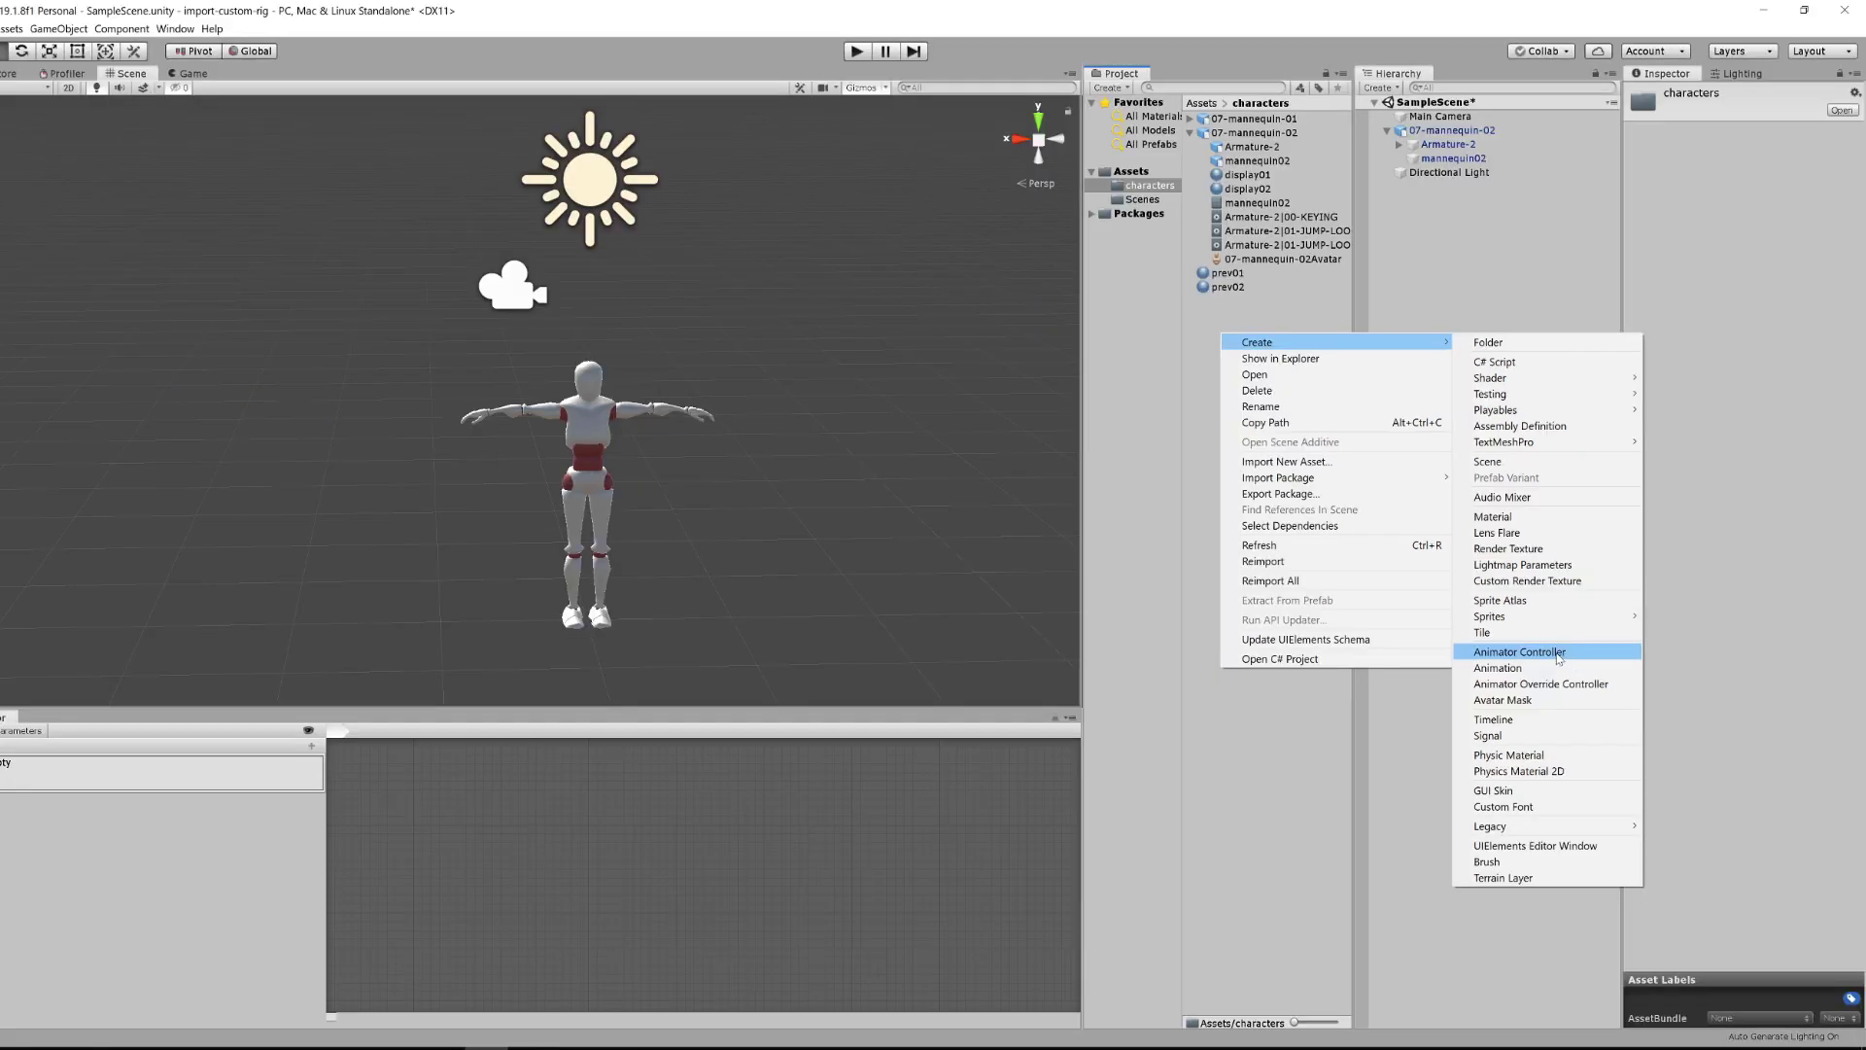
pyautogui.click(1507, 669)
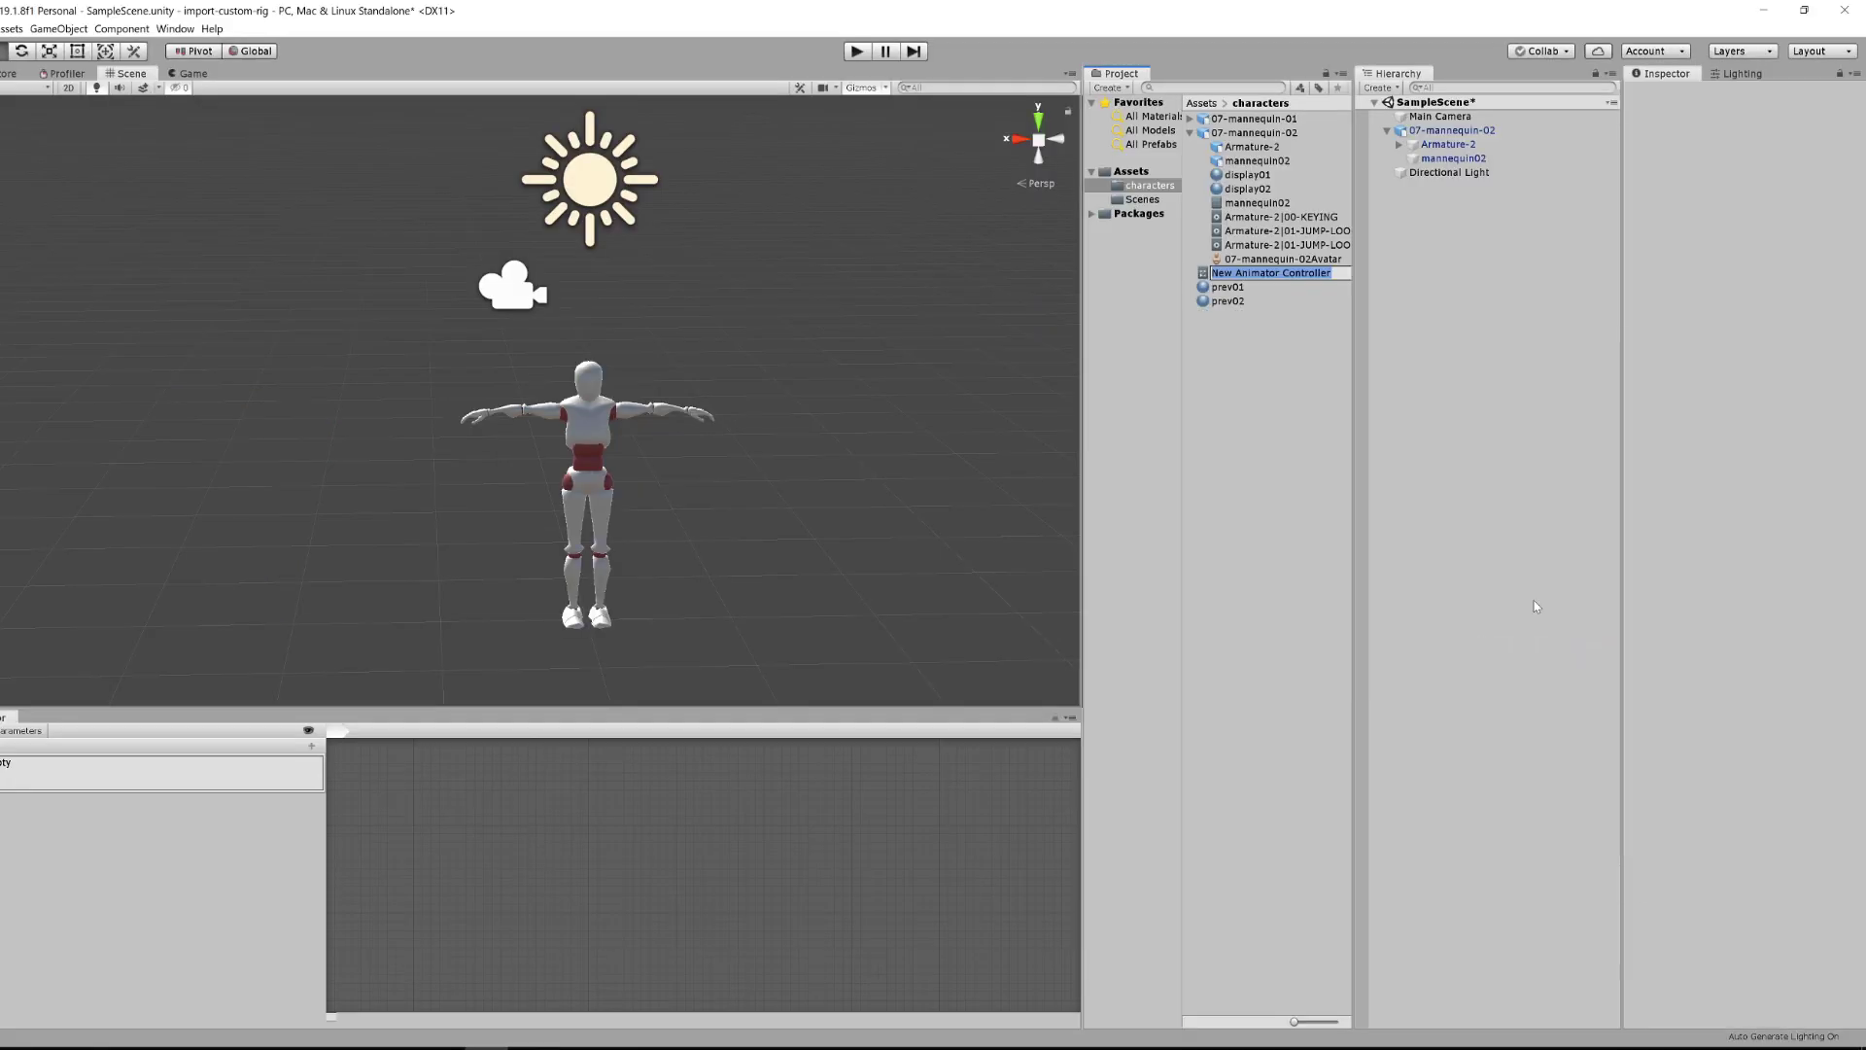
pyautogui.write('man01-animator')
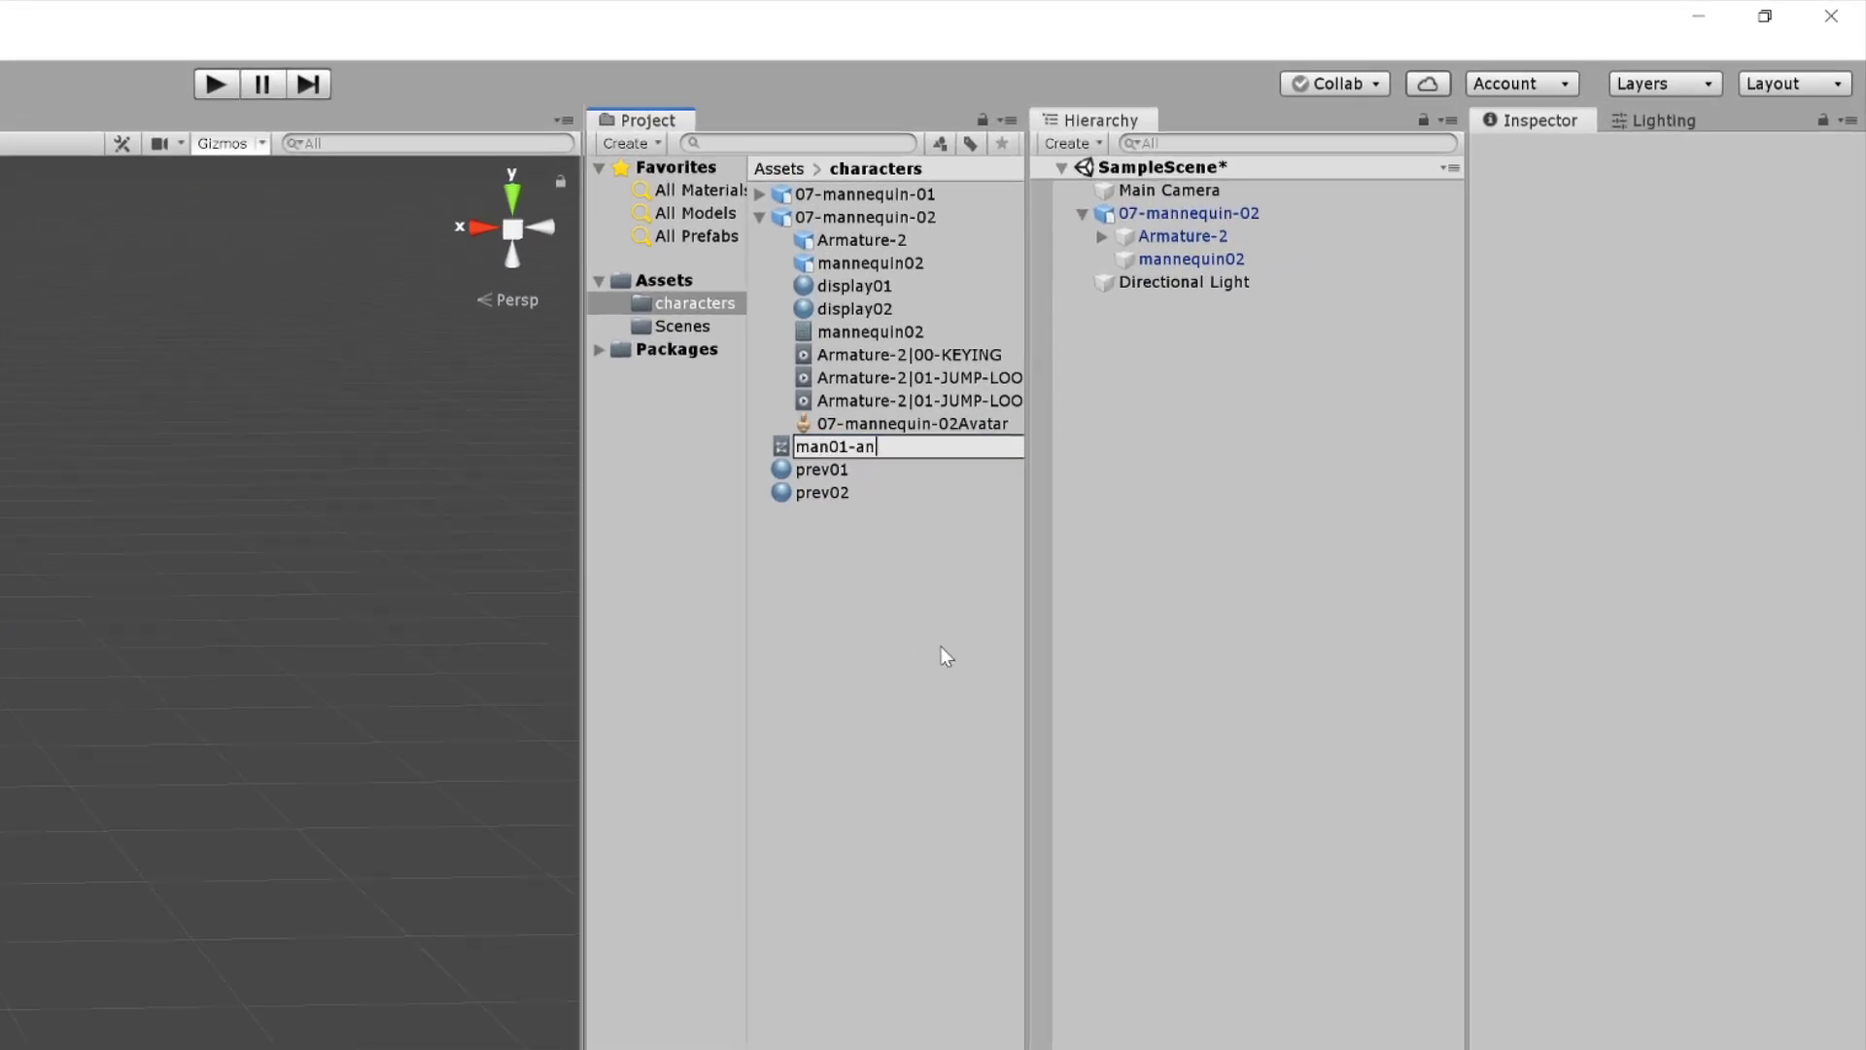
pyautogui.press('Return')
pyautogui.click(1186, 214)
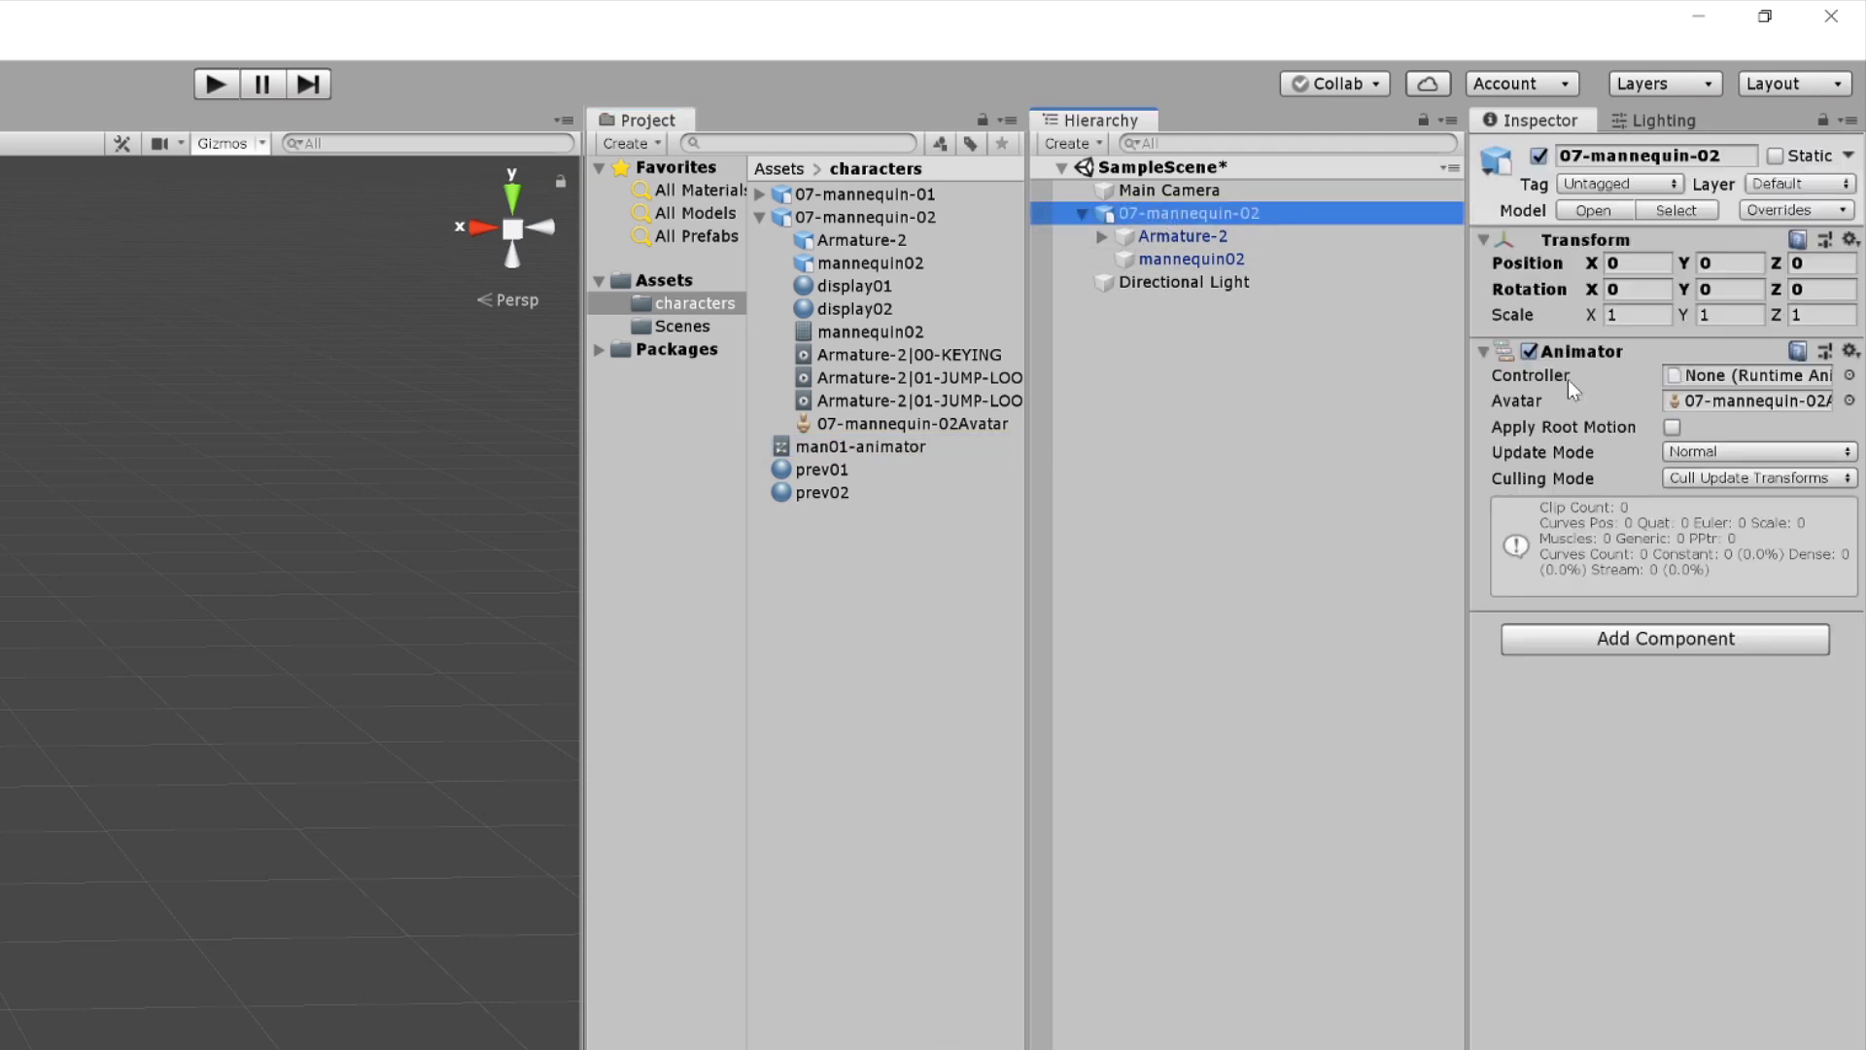
pyautogui.moveTo(892, 447); pyautogui.dragTo(1744, 384)
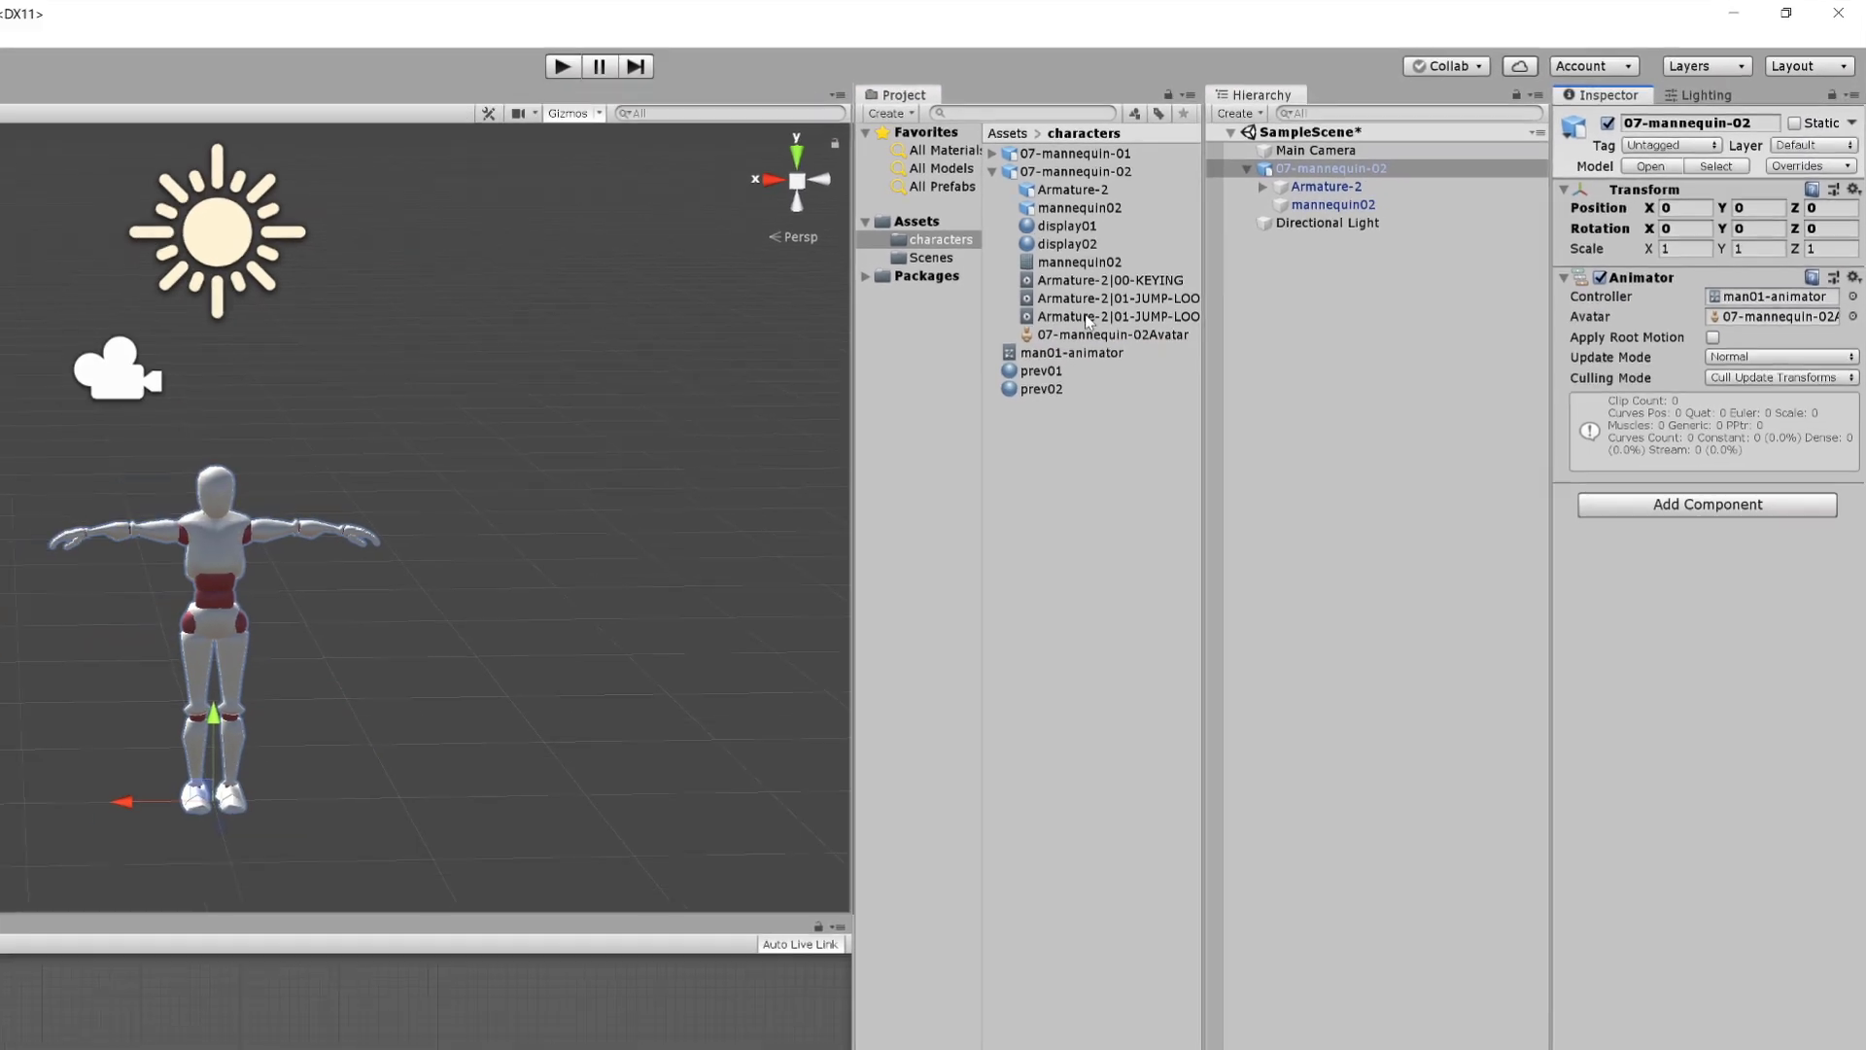
# Add Armature-2|01-JUMP-LOOP as man01-animator's default state and test the jump in play mode.
pyautogui.click(925, 379)
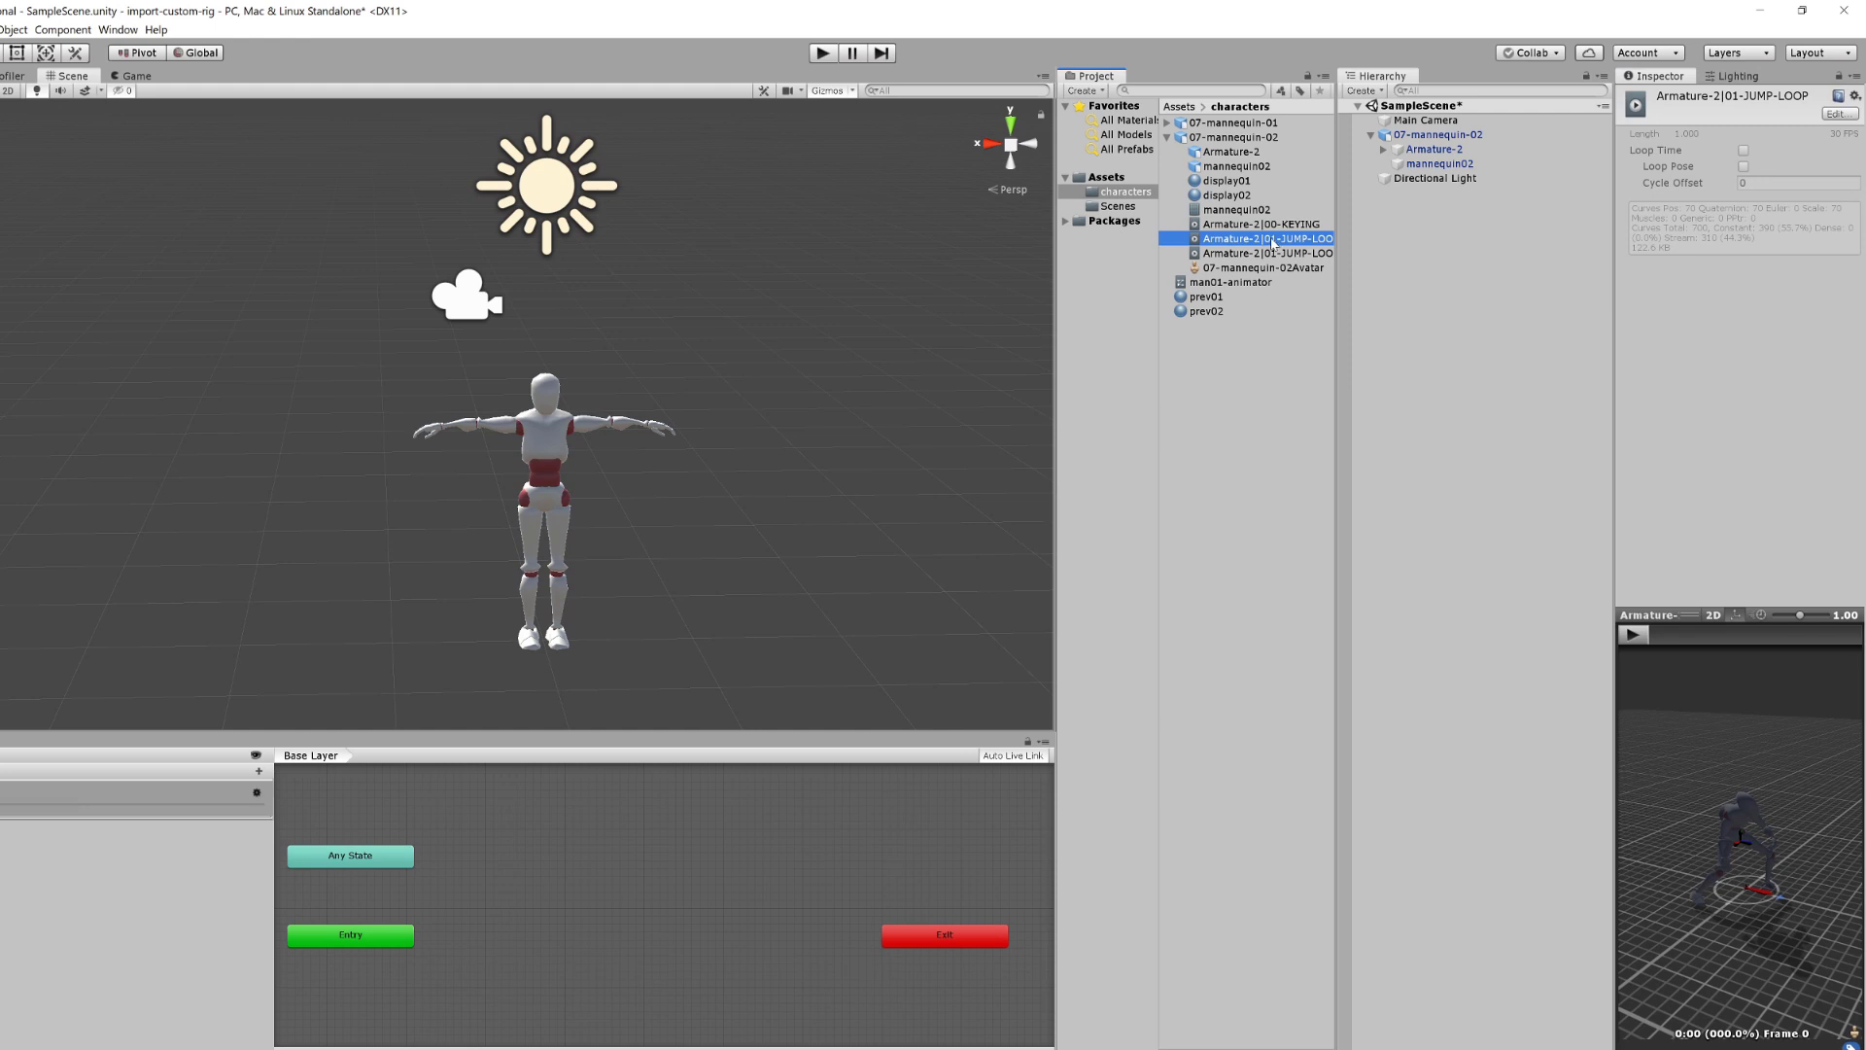
pyautogui.moveTo(590, 914); pyautogui.dragTo(639, 924)
pyautogui.click(1244, 225)
pyautogui.click(1246, 238)
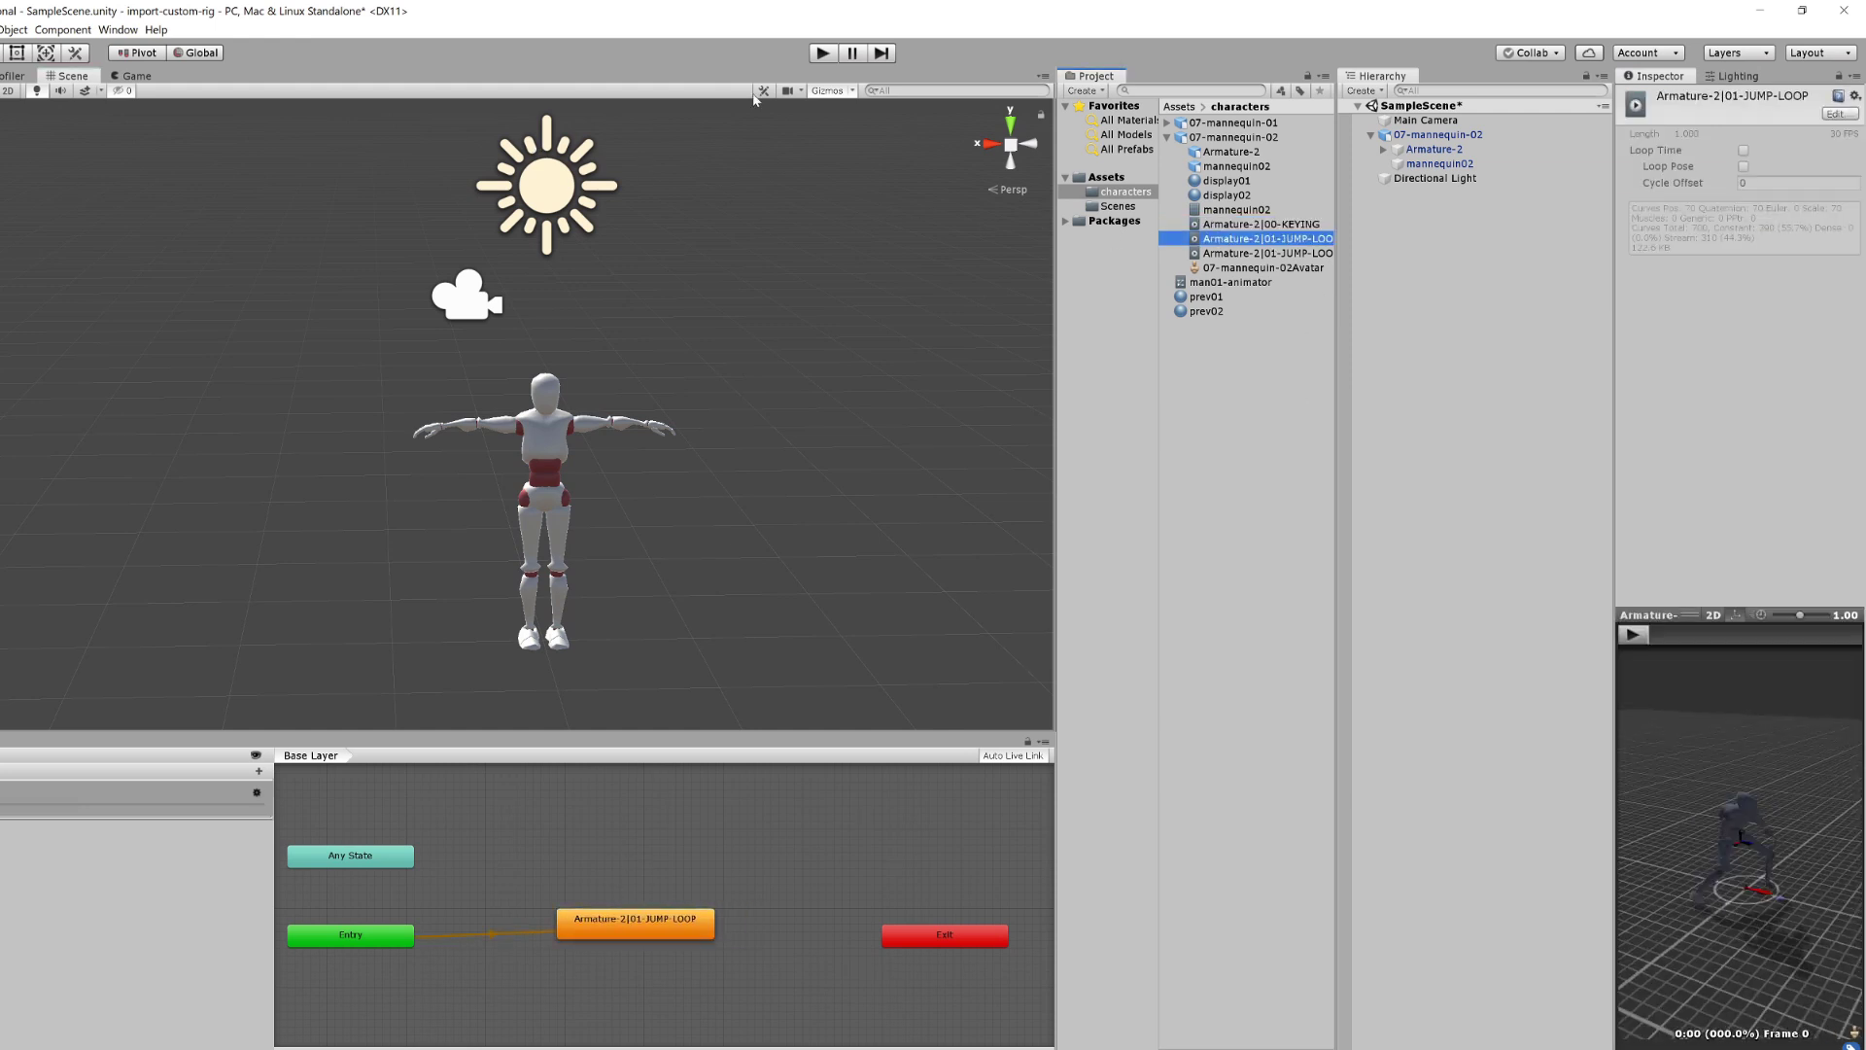
pyautogui.click(822, 53)
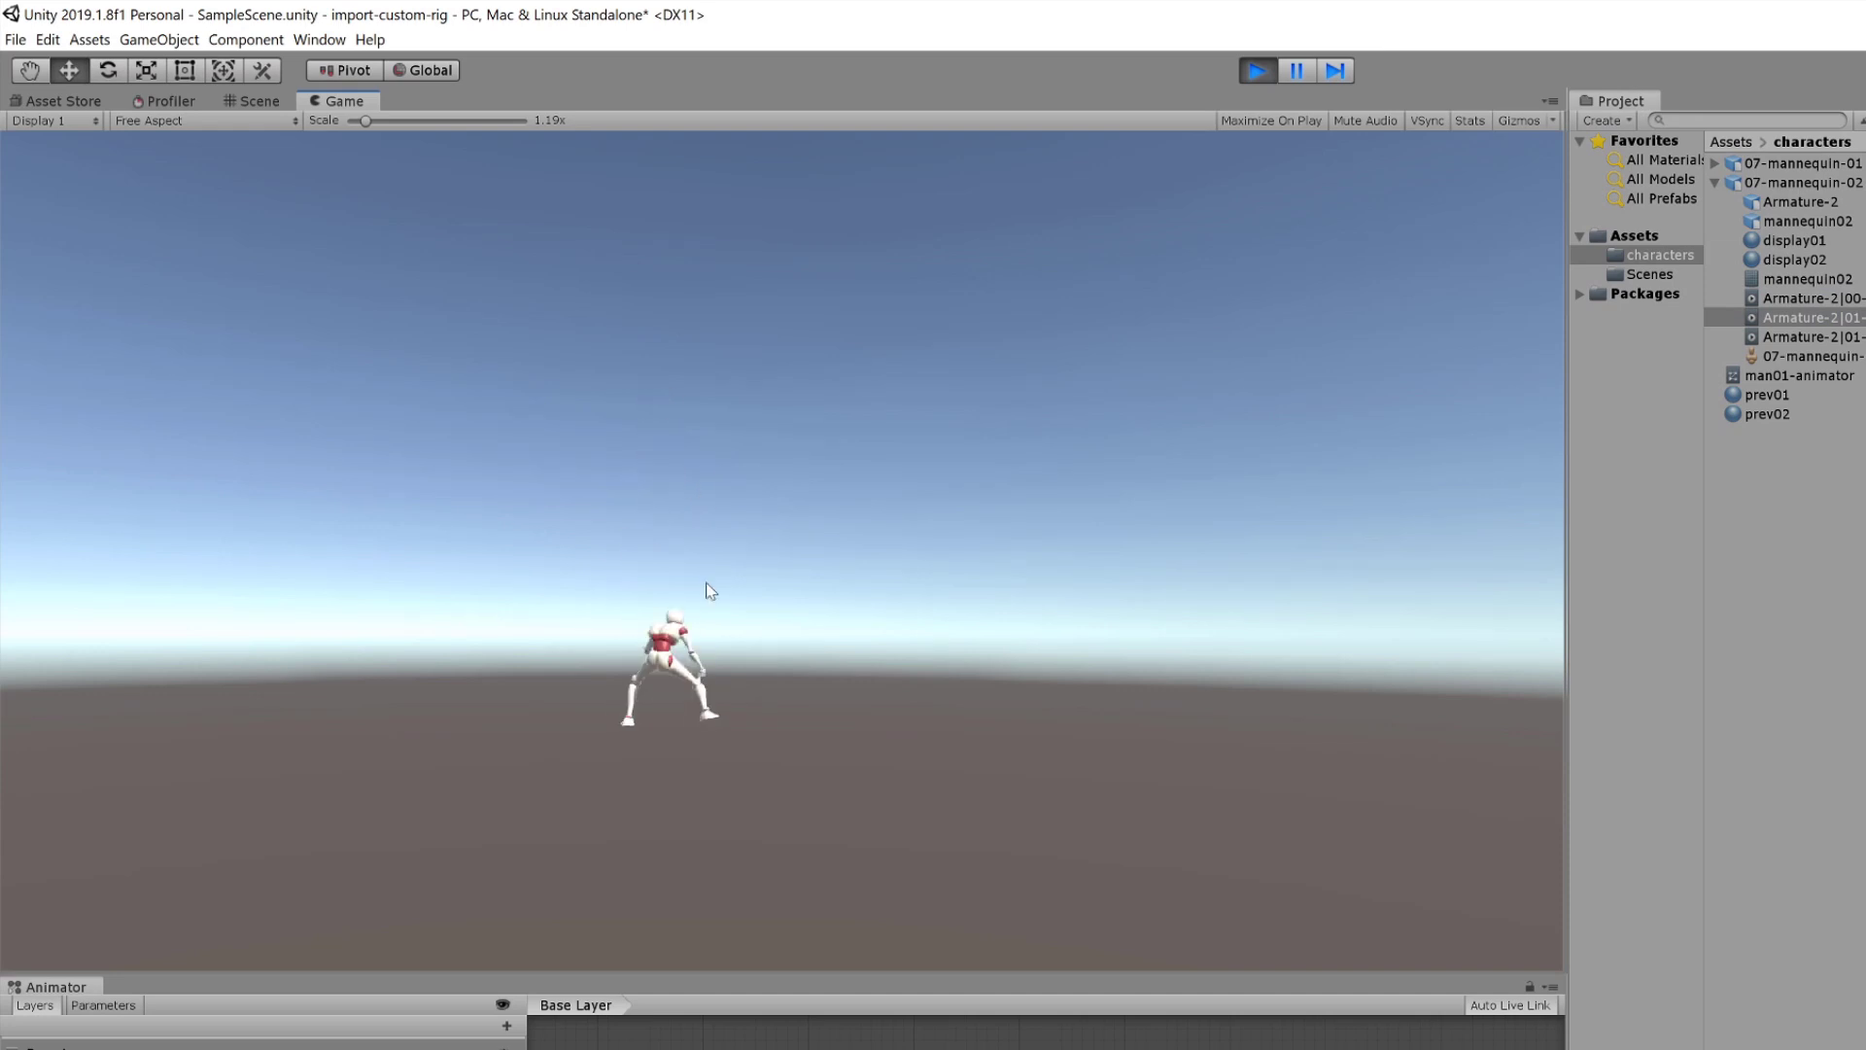
pyautogui.click(1262, 70)
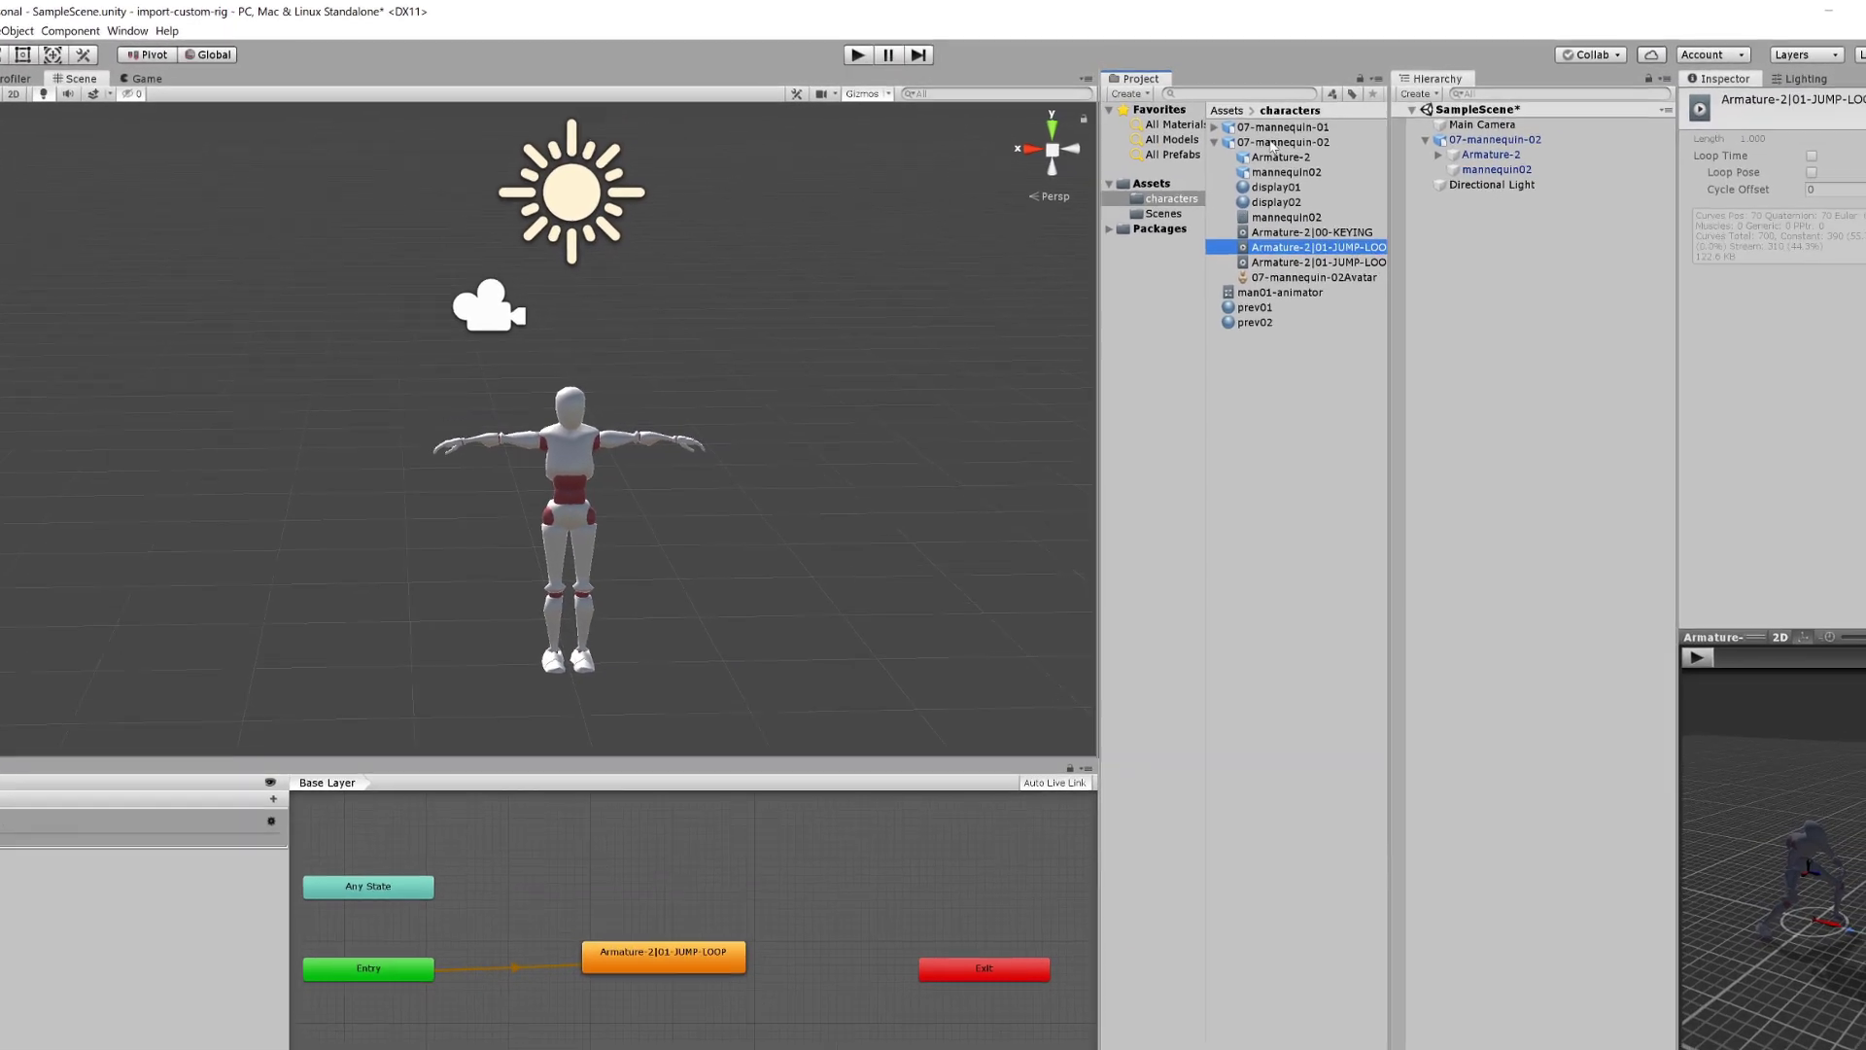
# Enable and apply Loop Time on 07-mannequin-02's 01-JUMP-LOOP clip, then play-test the repeating jump.
pyautogui.click(1330, 134)
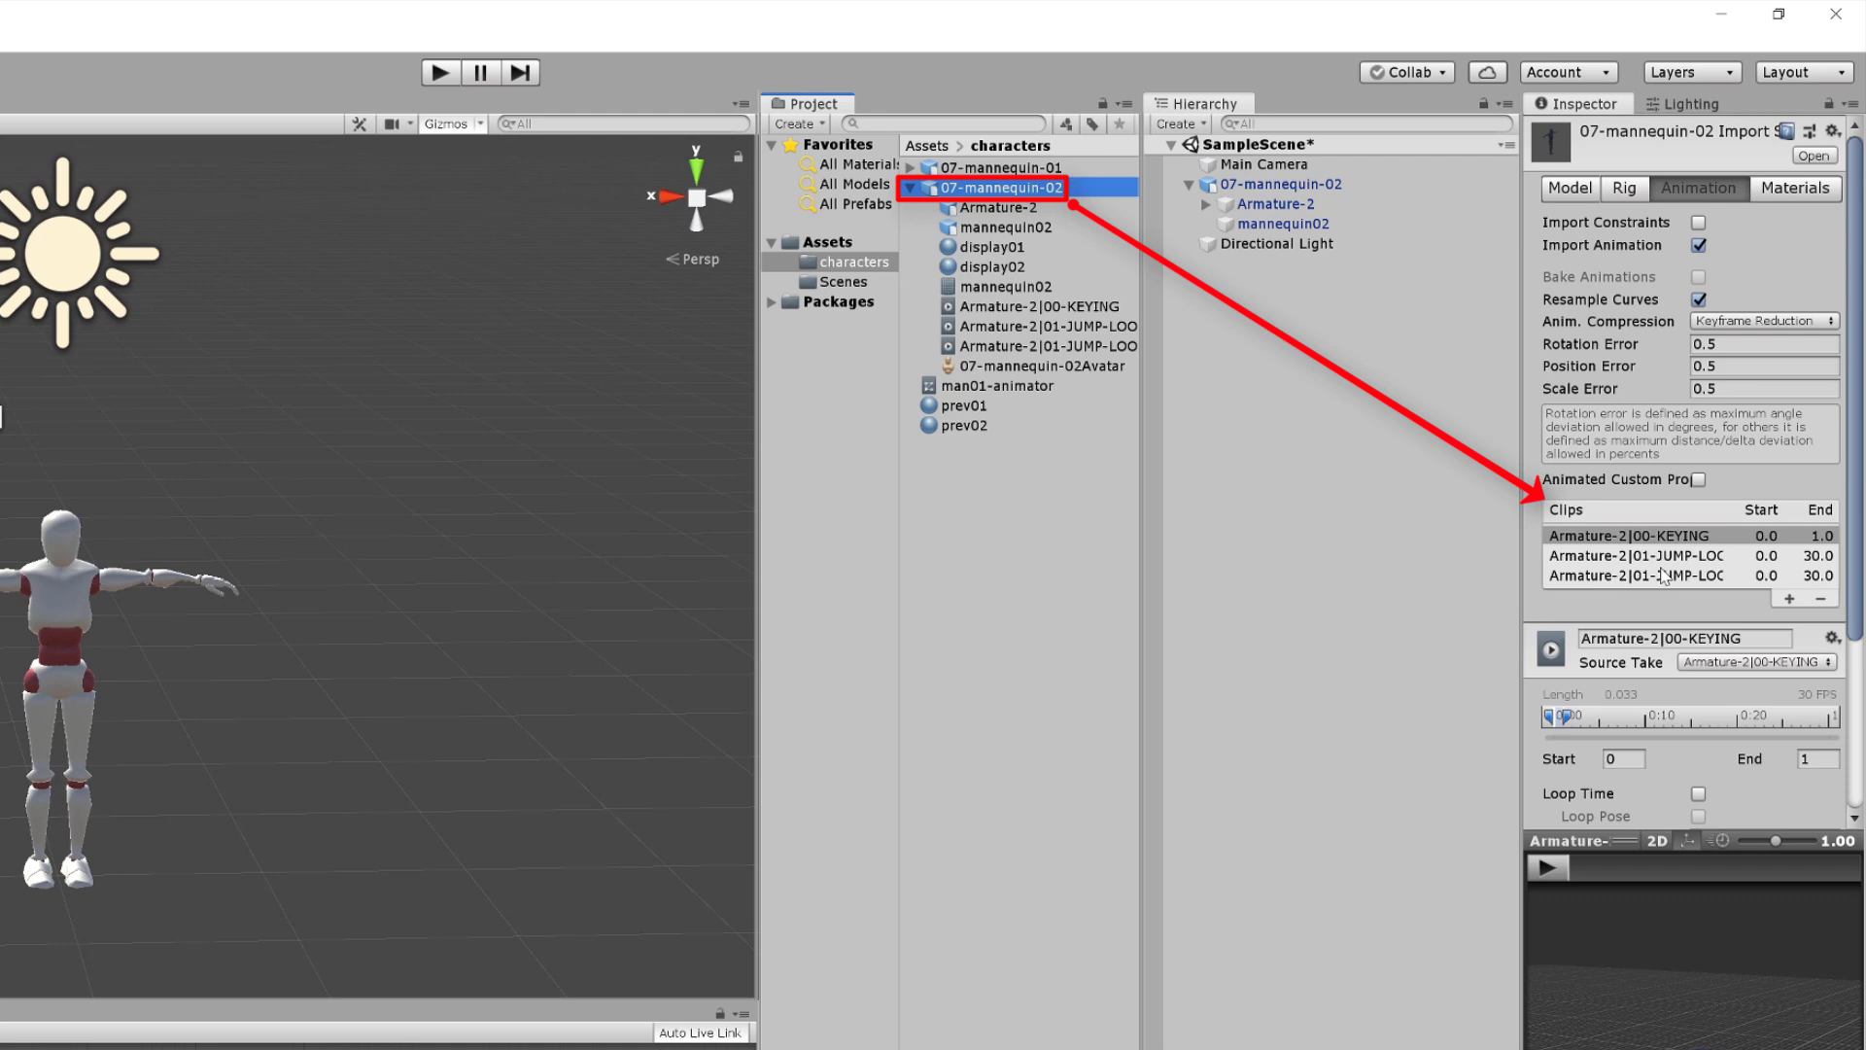
pyautogui.click(1657, 558)
pyautogui.scroll(-3, 1661, 571)
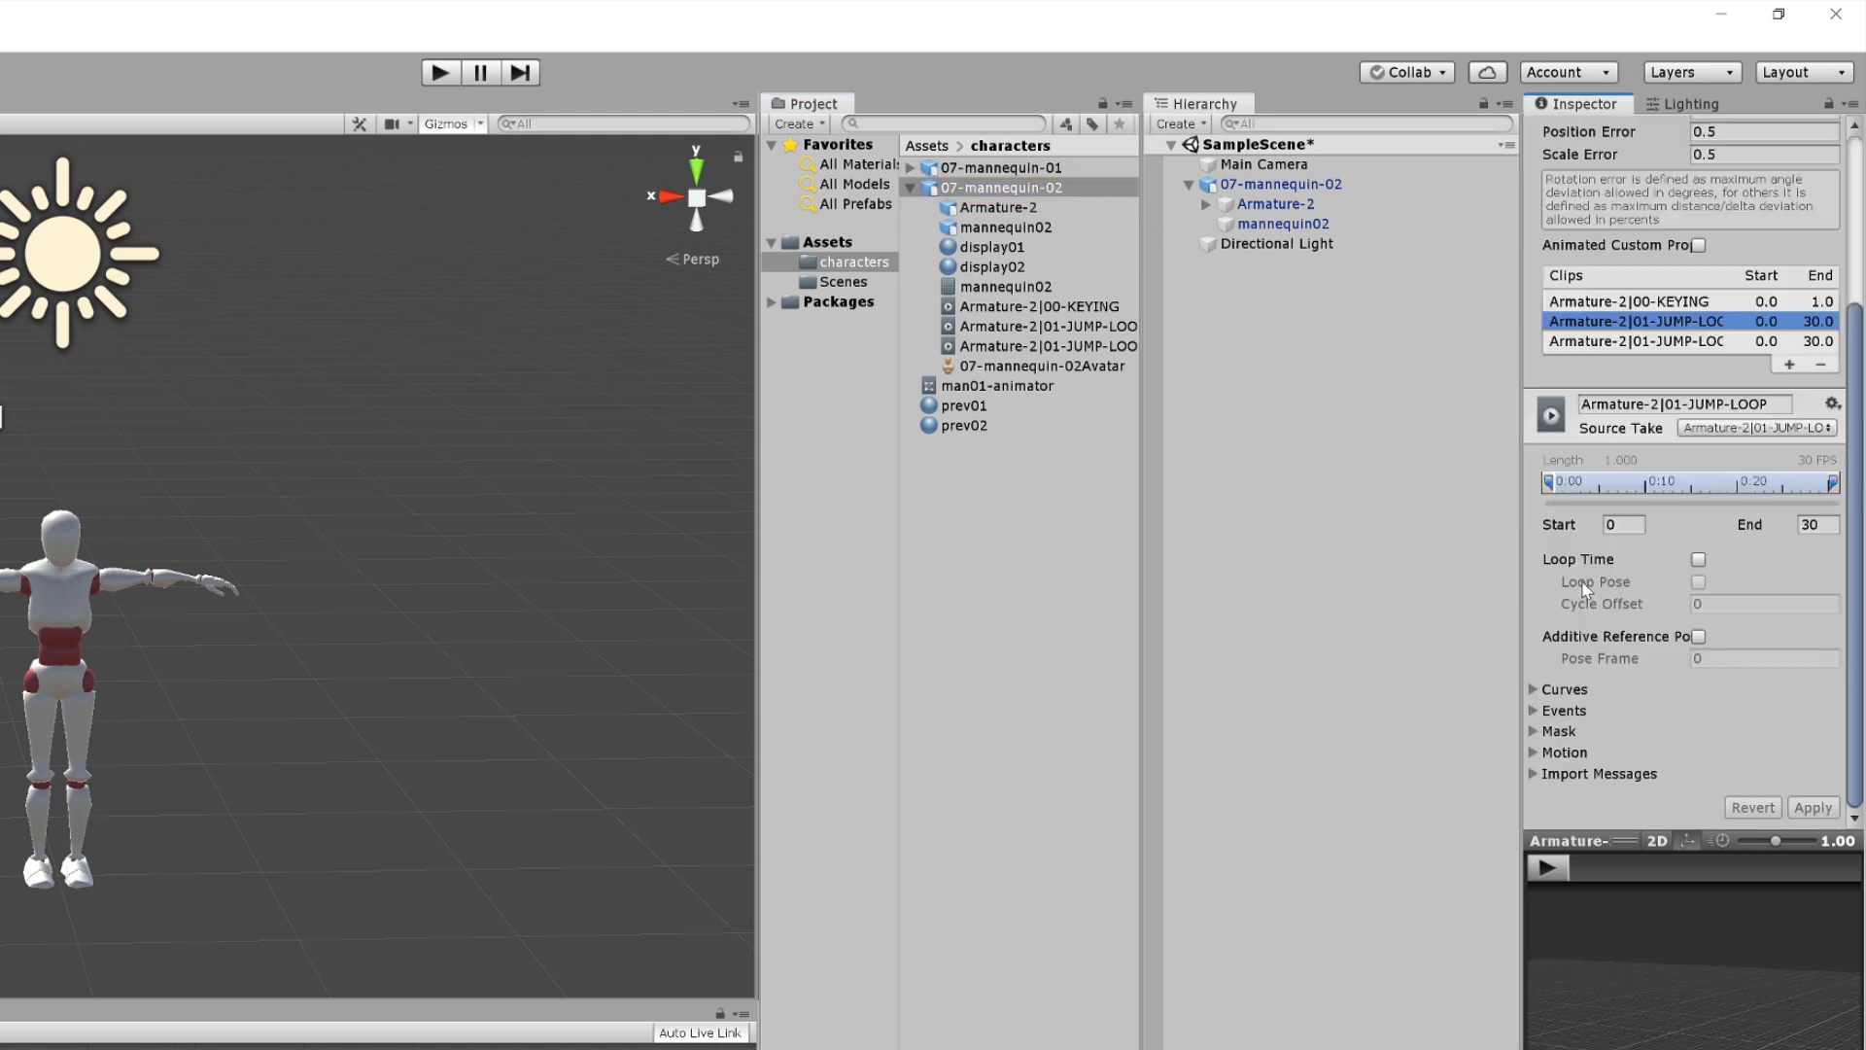
pyautogui.click(1699, 561)
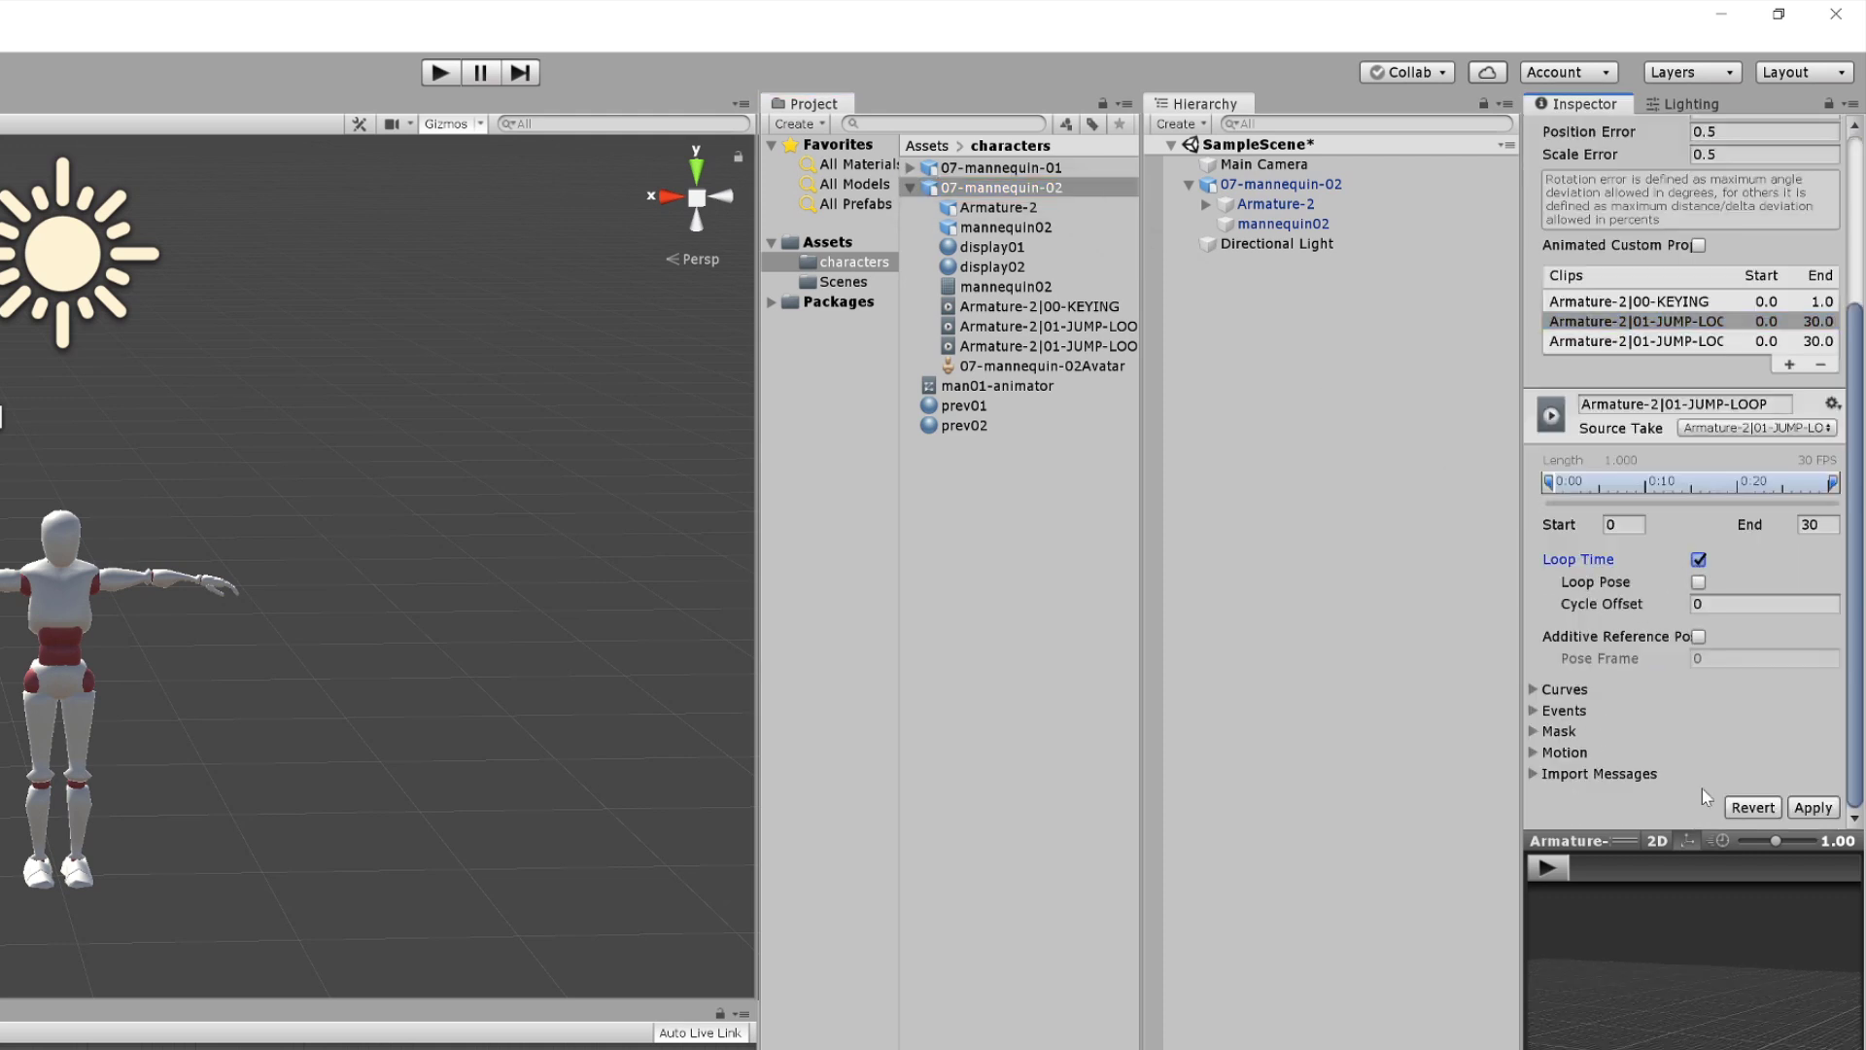
pyautogui.click(1812, 807)
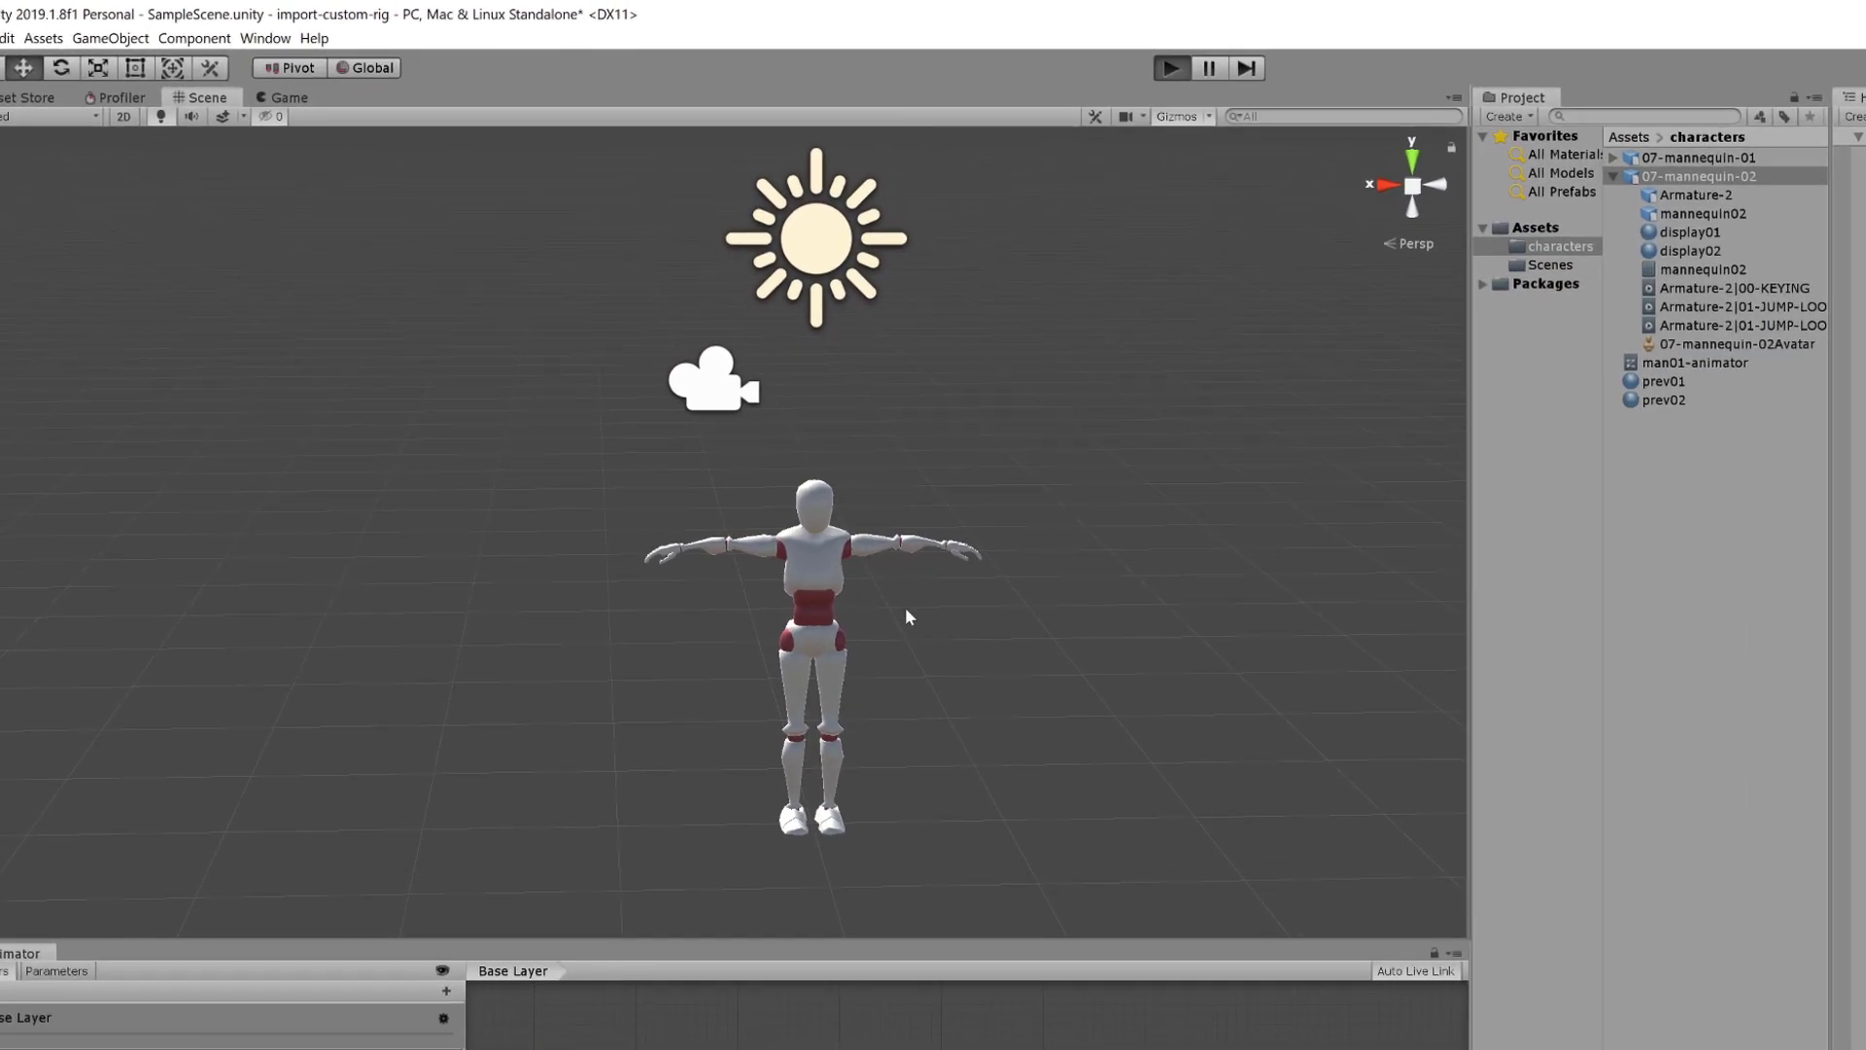
pyautogui.hotkey('ctrl', 'p')
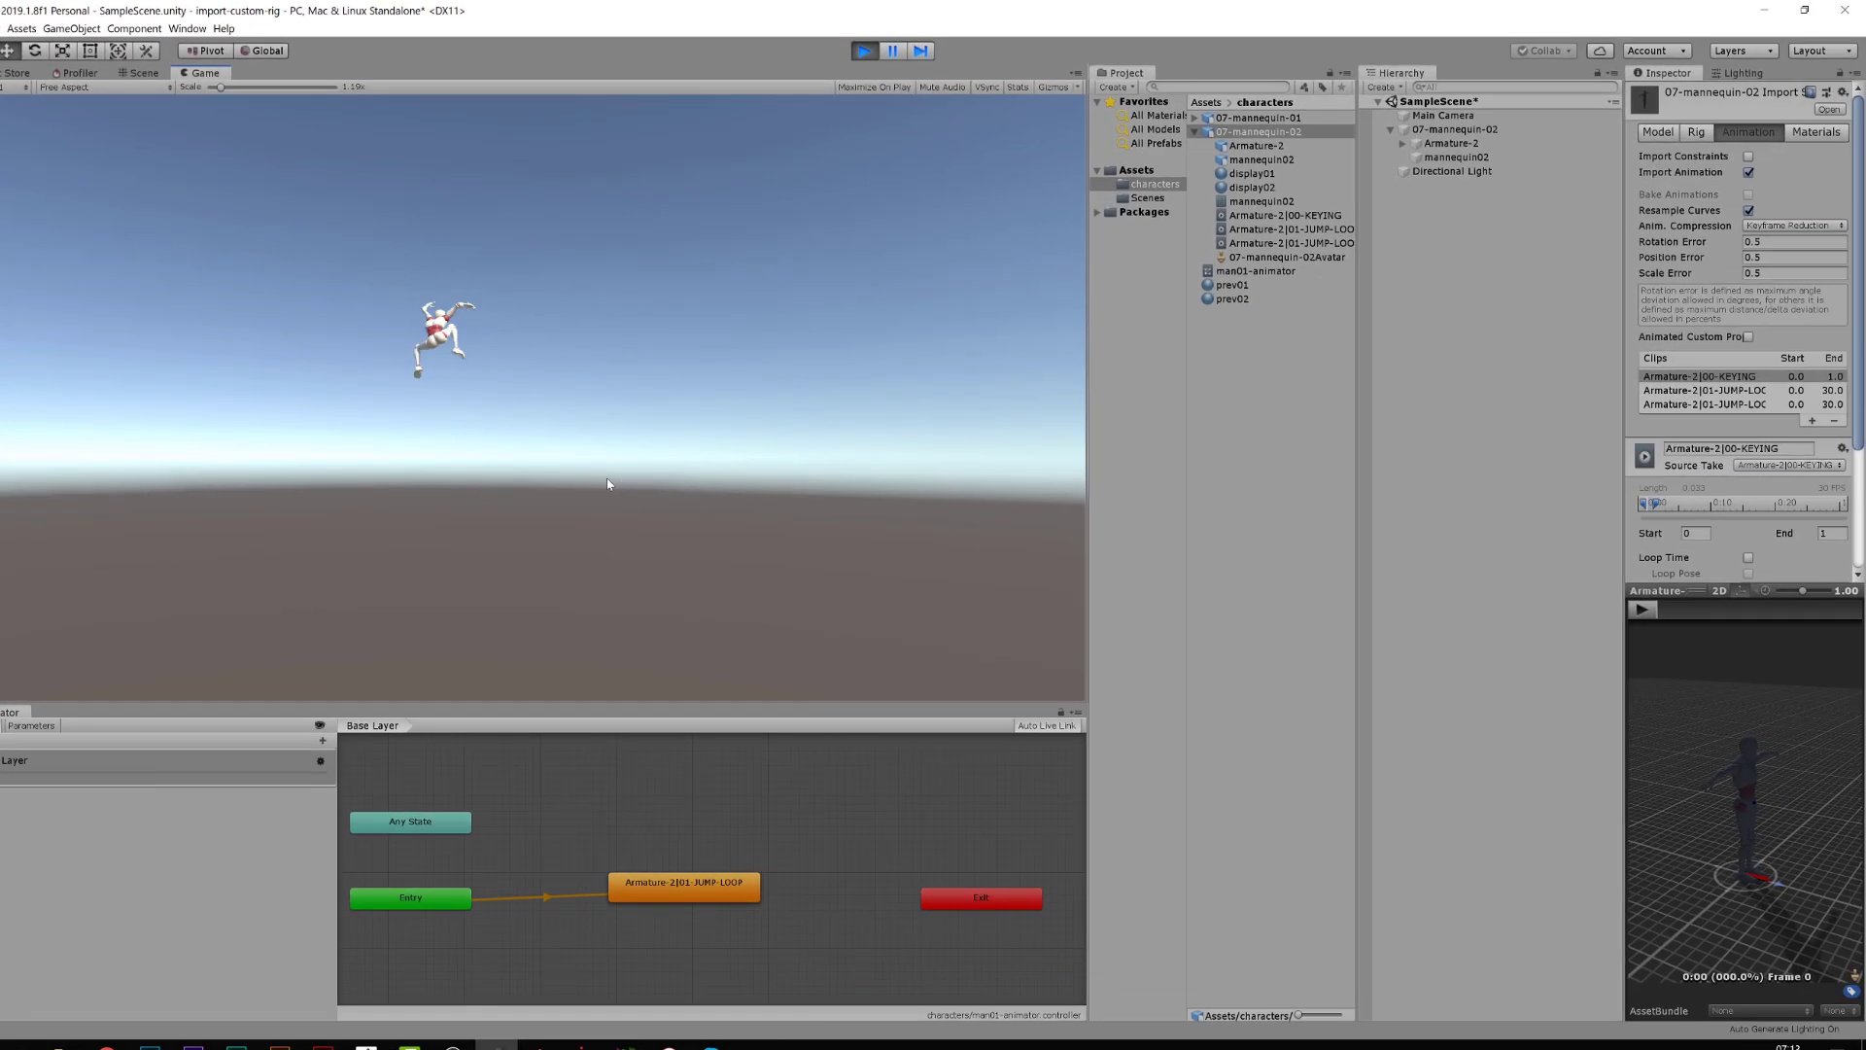
pyautogui.click(864, 51)
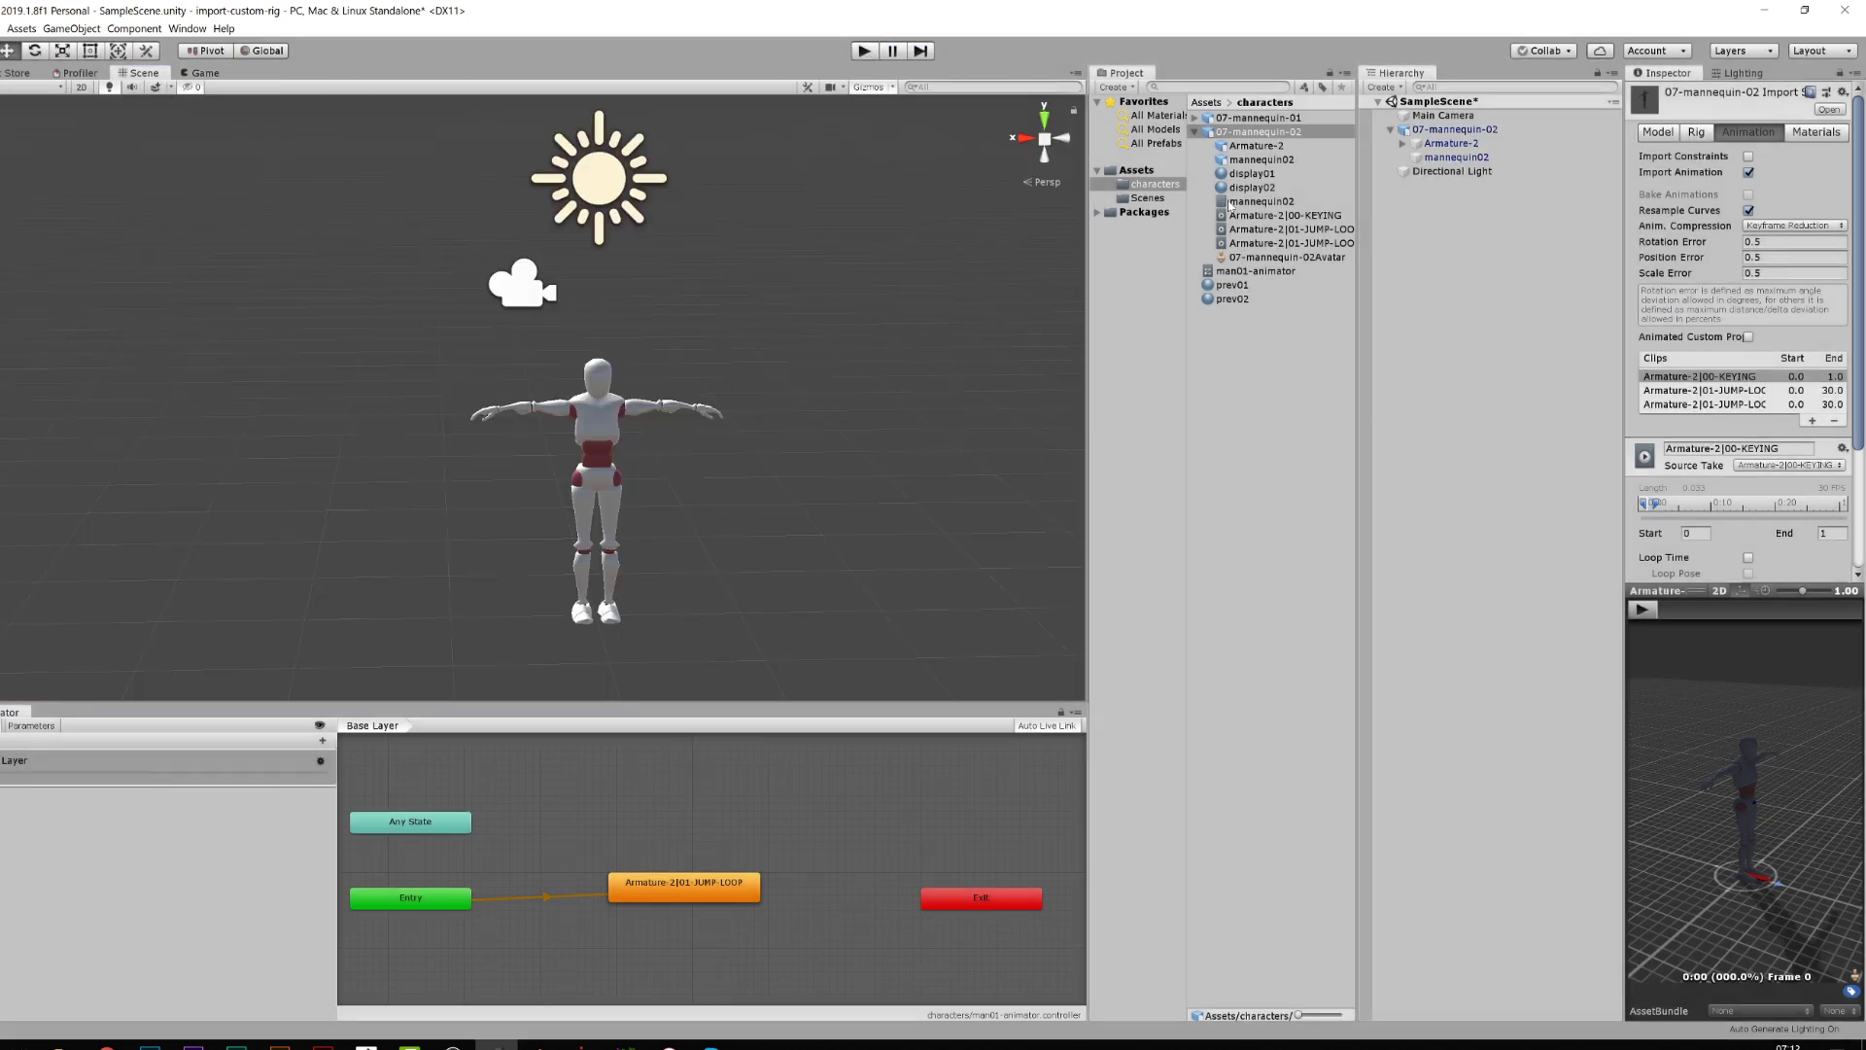
# Place 07-mannequin-01 in the scene beside the other and give its mesh the prev01 material.
pyautogui.click(1196, 130)
pyautogui.moveTo(1259, 118); pyautogui.dragTo(1406, 136)
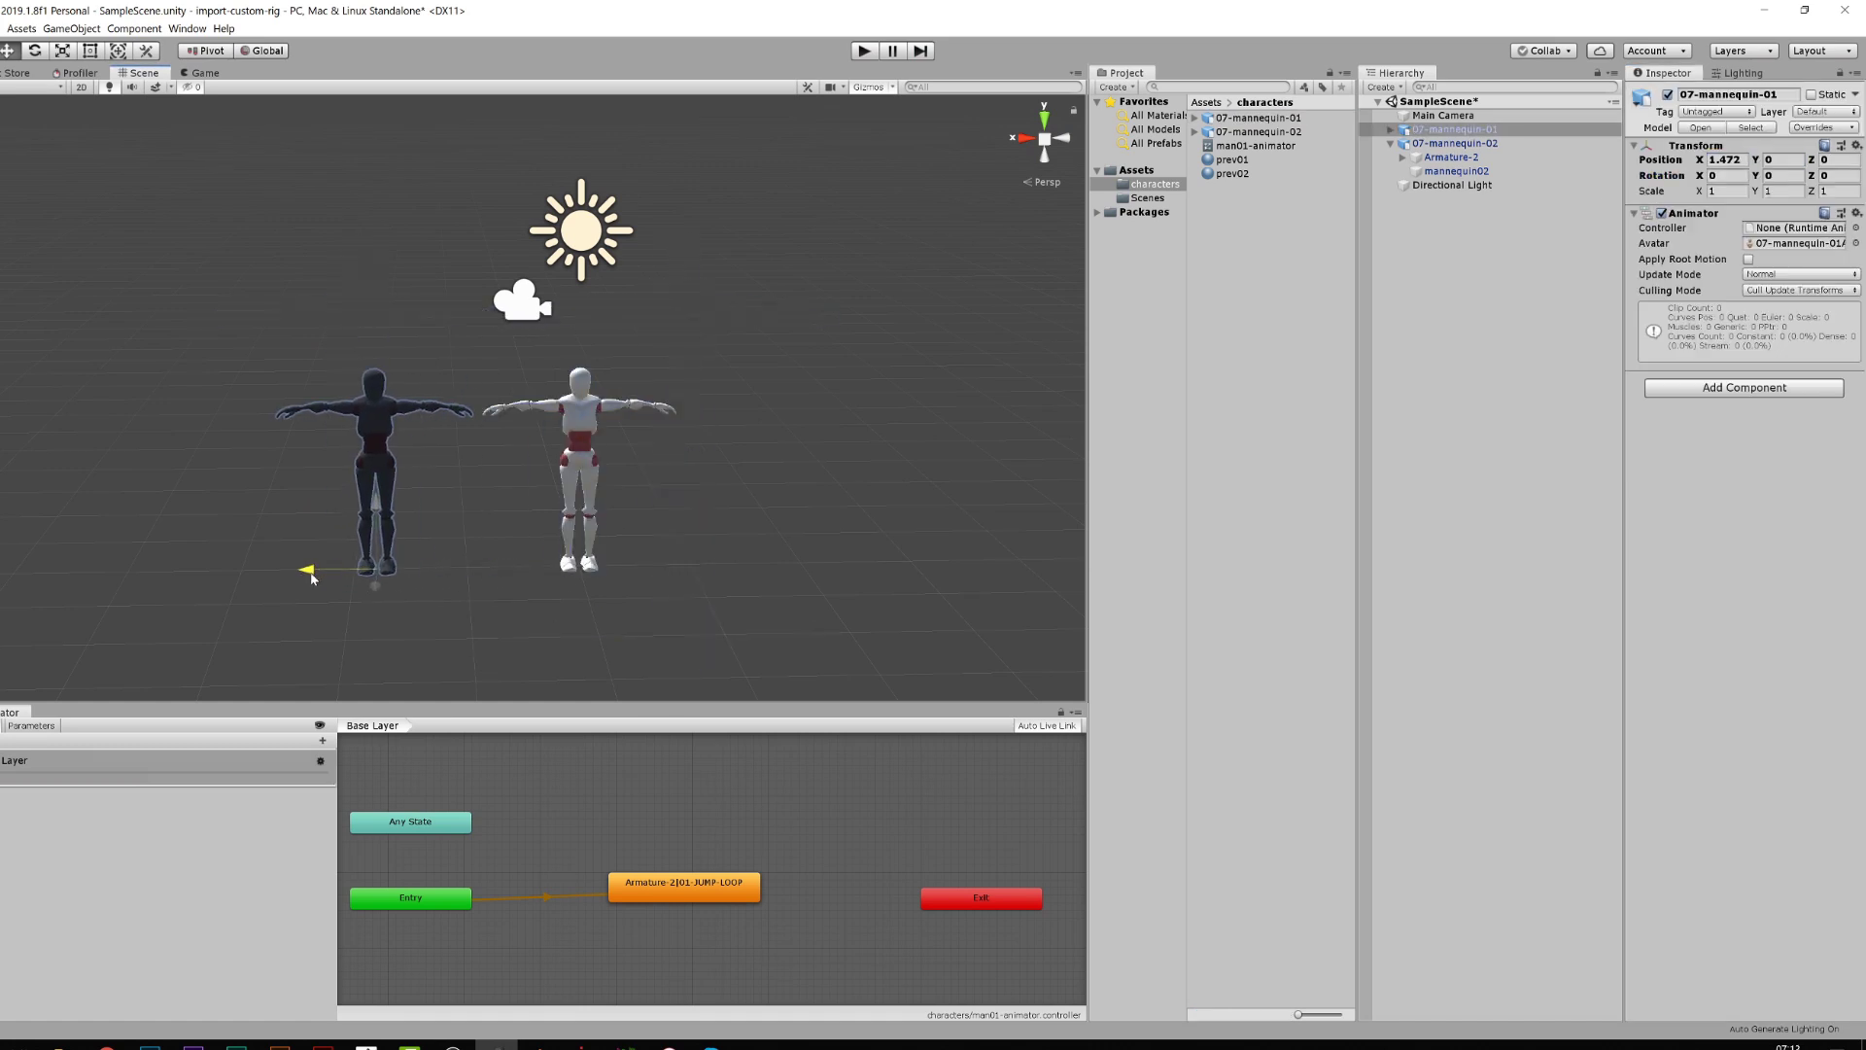
pyautogui.click(1391, 129)
pyautogui.click(1450, 157)
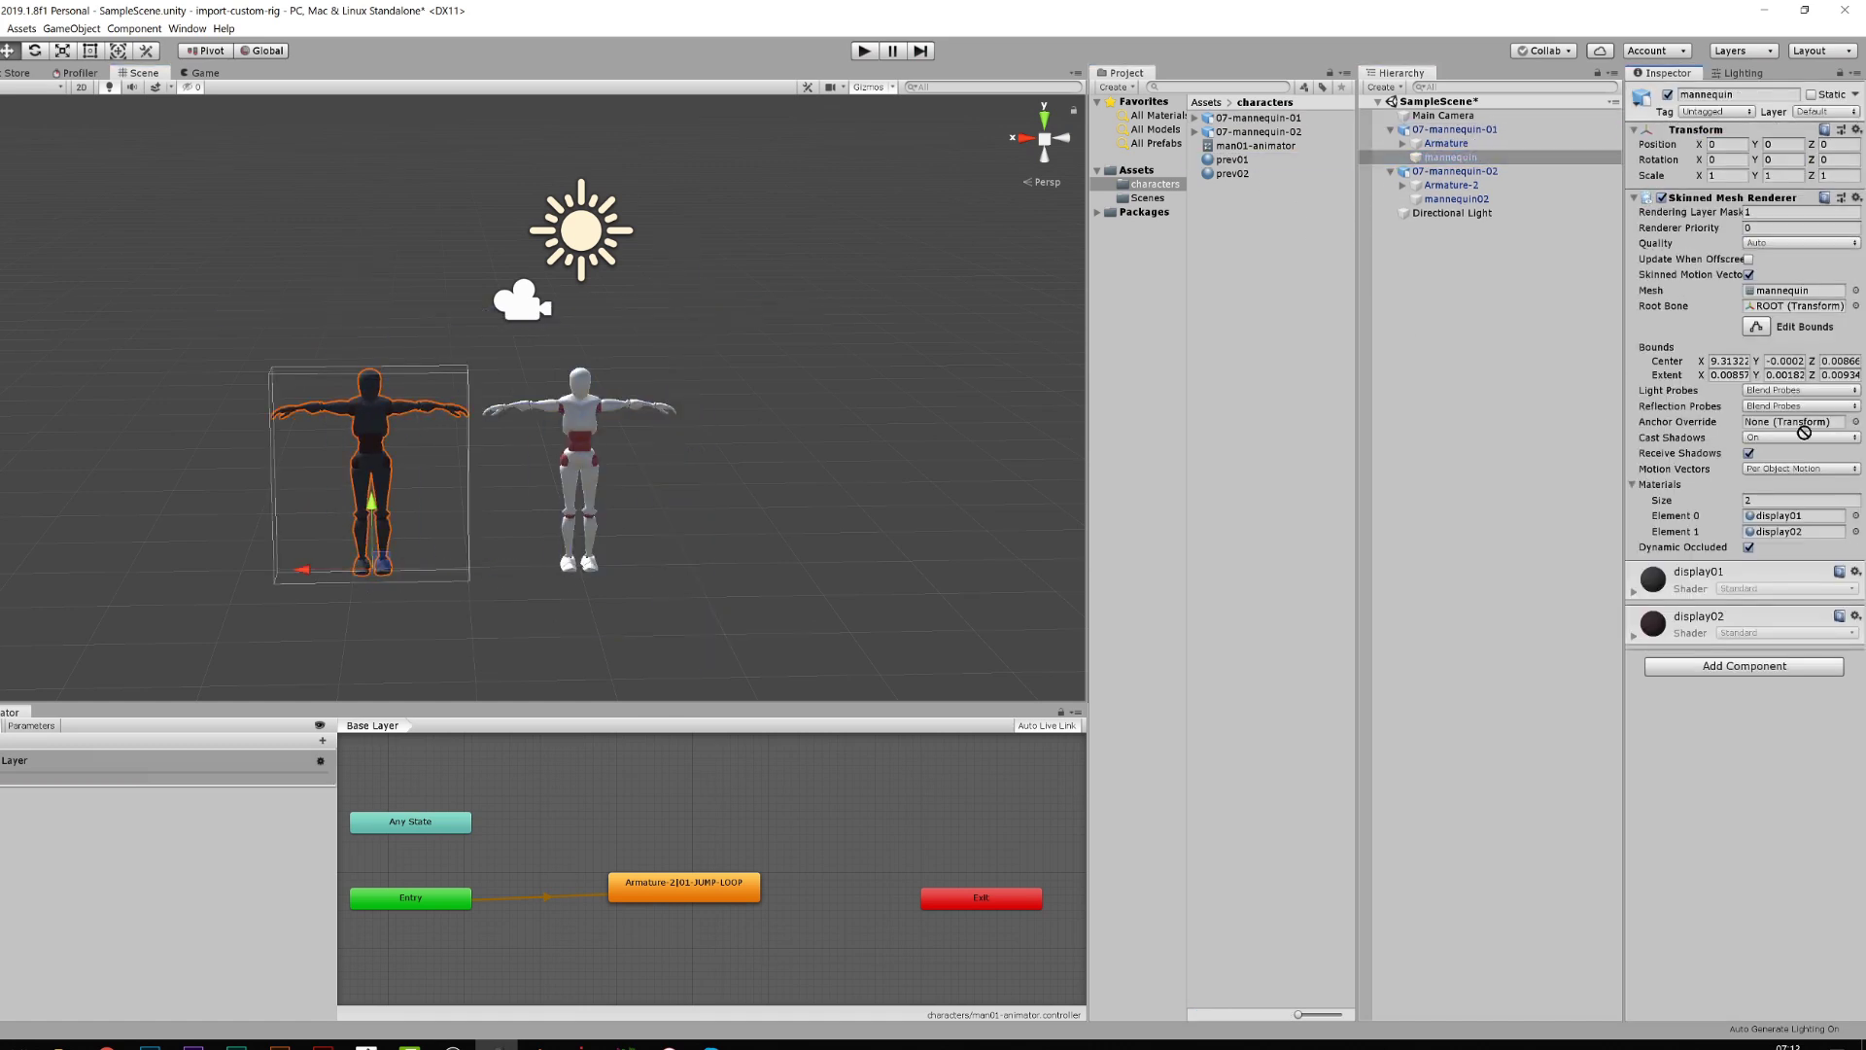
pyautogui.moveTo(1775, 498); pyautogui.dragTo(1794, 515)
pyautogui.click(1455, 130)
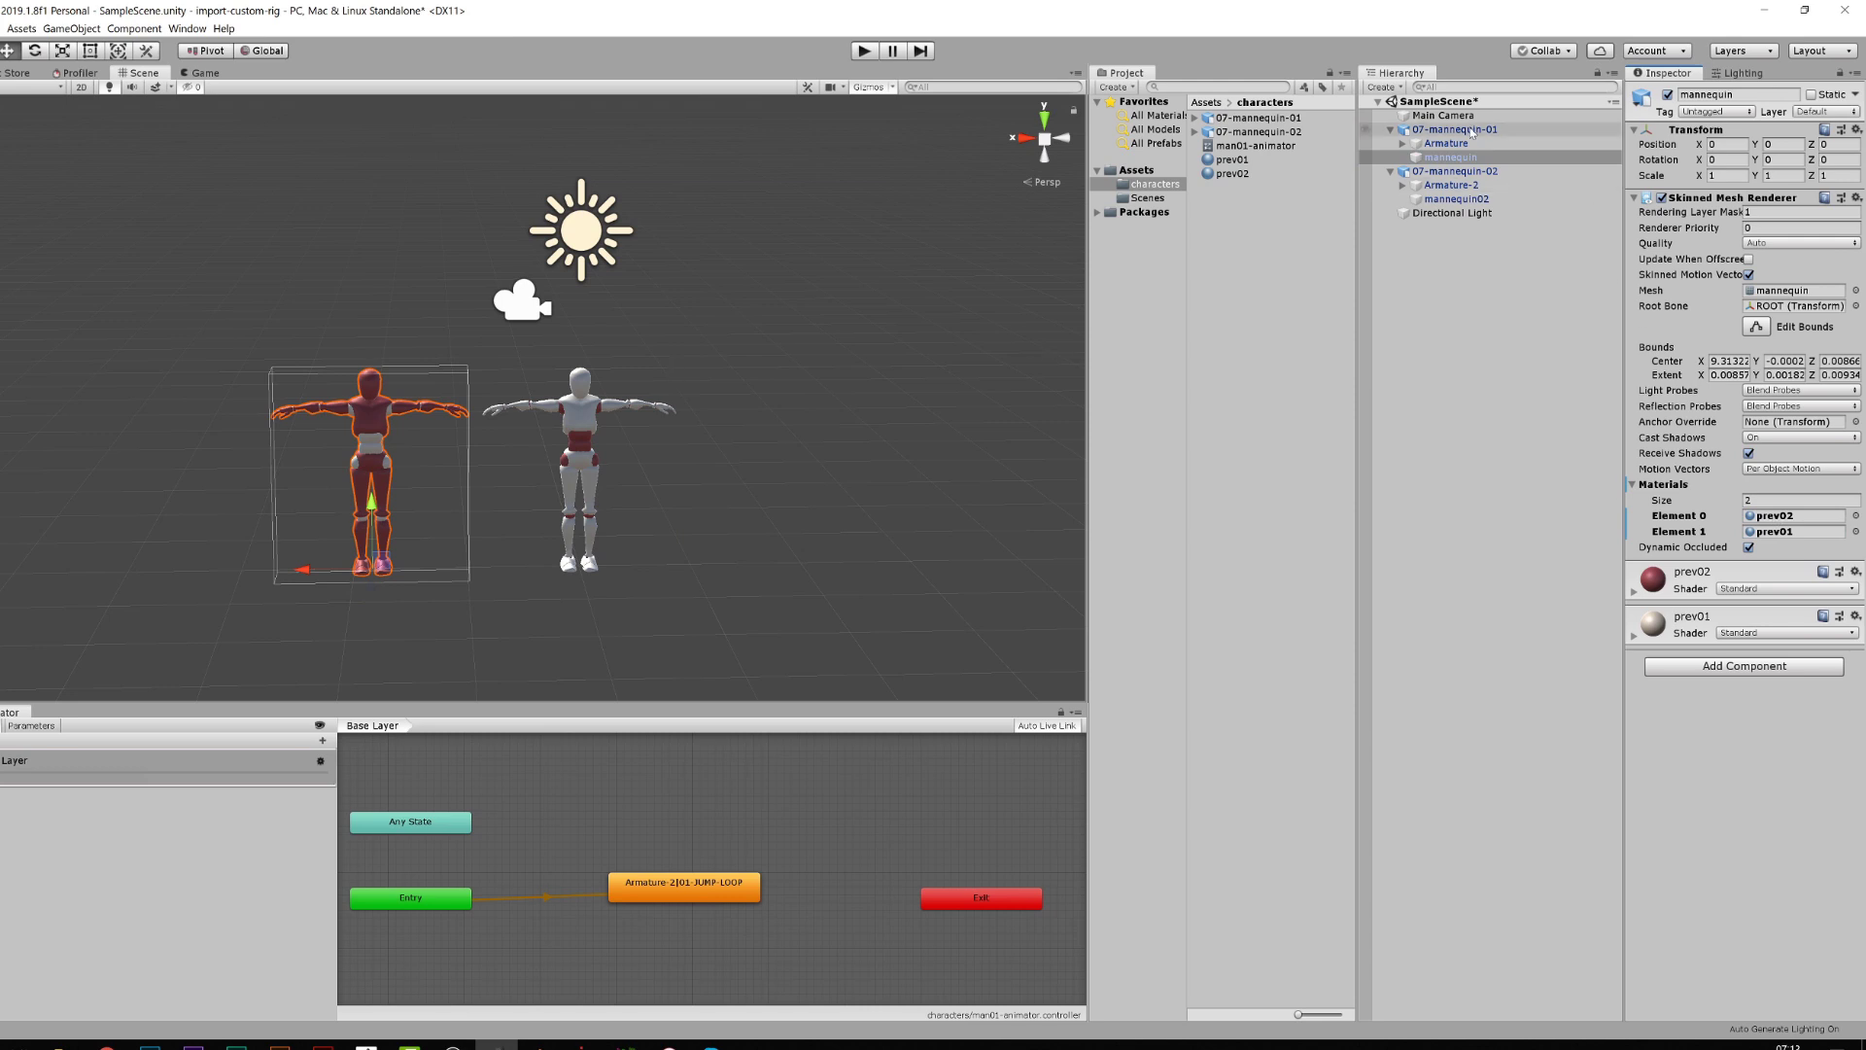
# Create a man02-animator controller and assign it to 07-mannequin-01.
pyautogui.rightClick(1236, 154)
pyautogui.moveTo(1263, 161)
pyautogui.click(1575, 473)
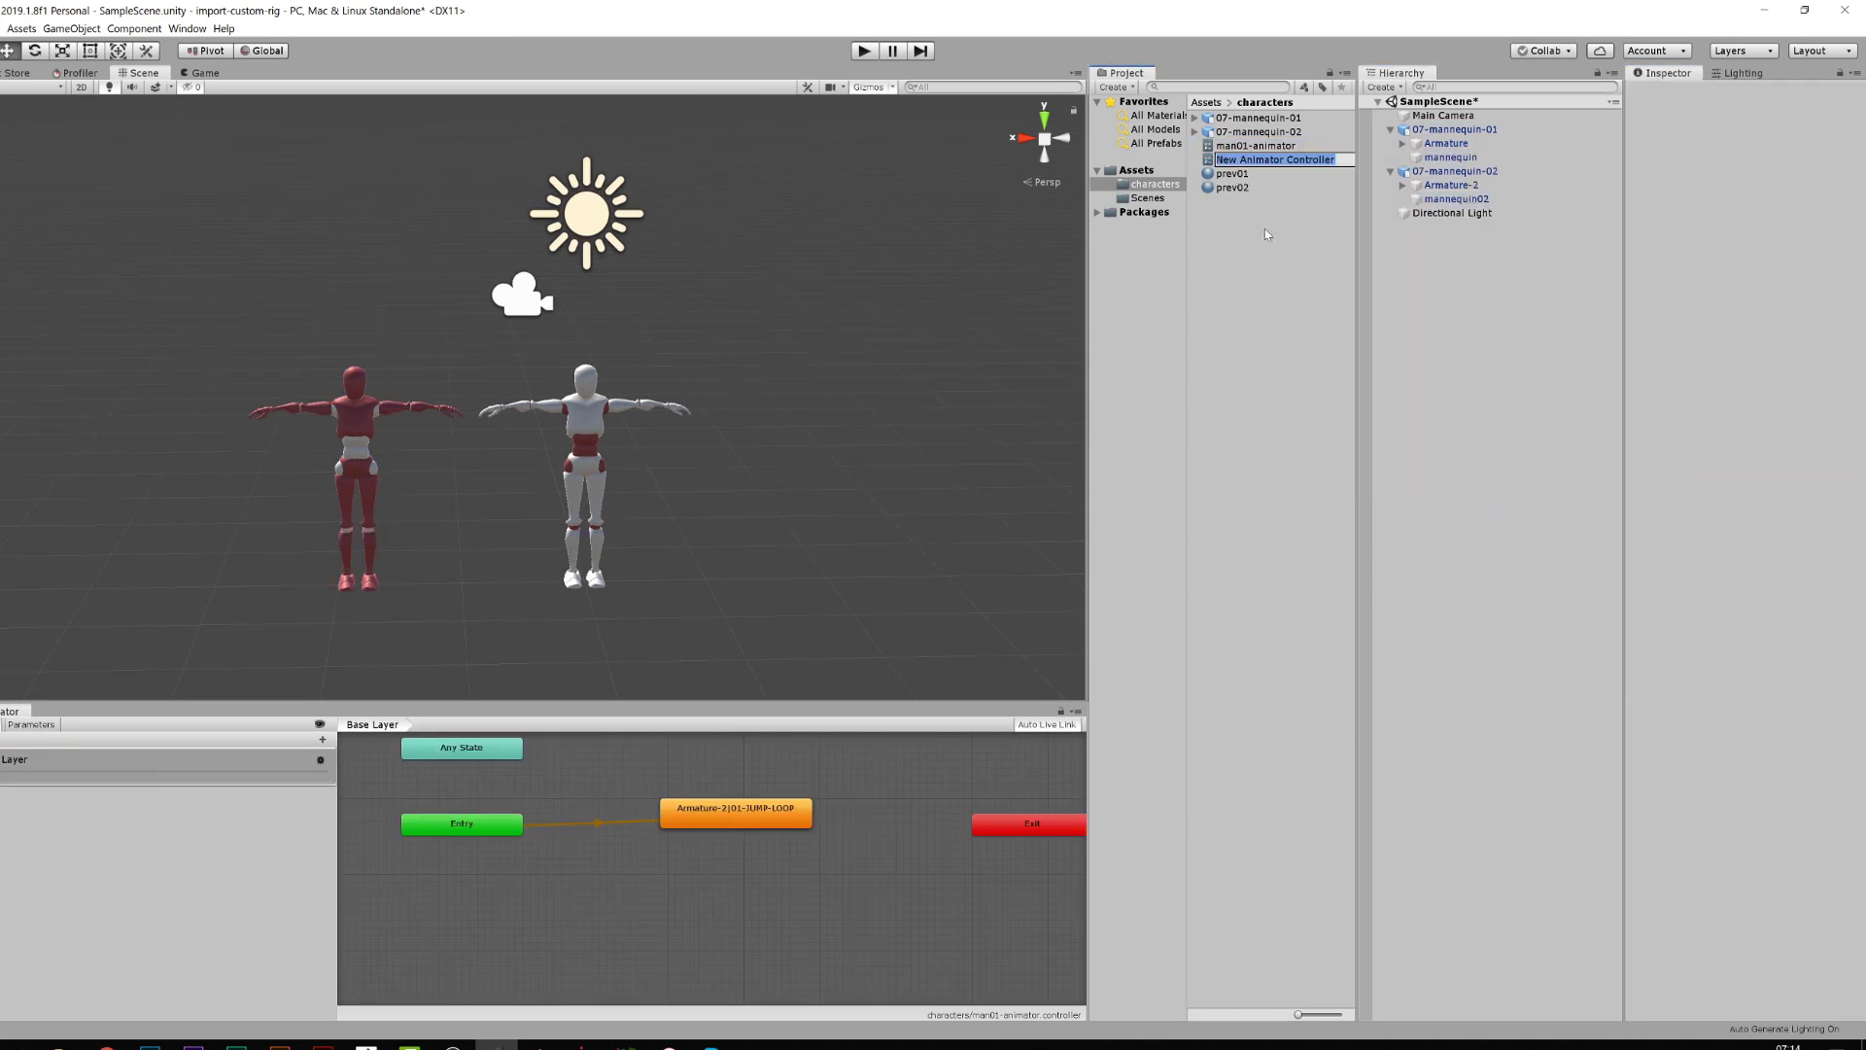
pyautogui.write('man02-animùator')
pyautogui.press('Return')
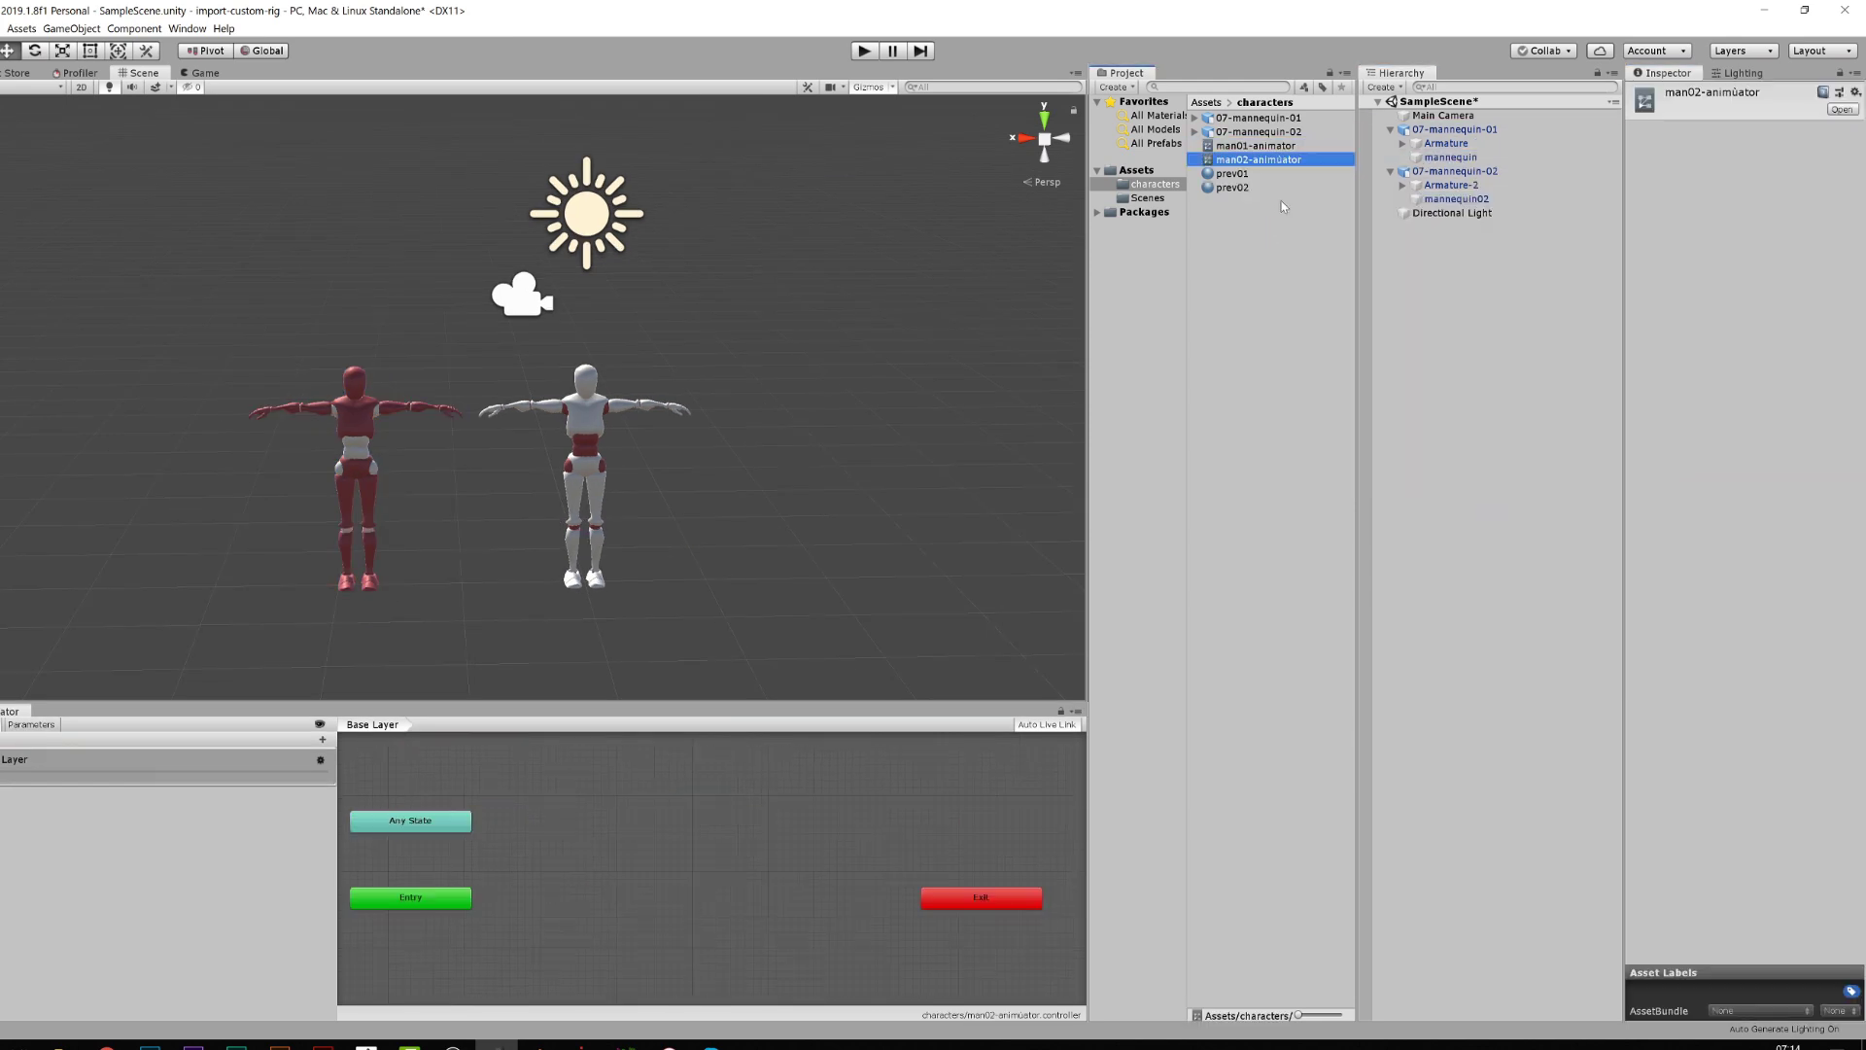
pyautogui.press('F2')
pyautogui.write('man02-animator')
pyautogui.press('Return')
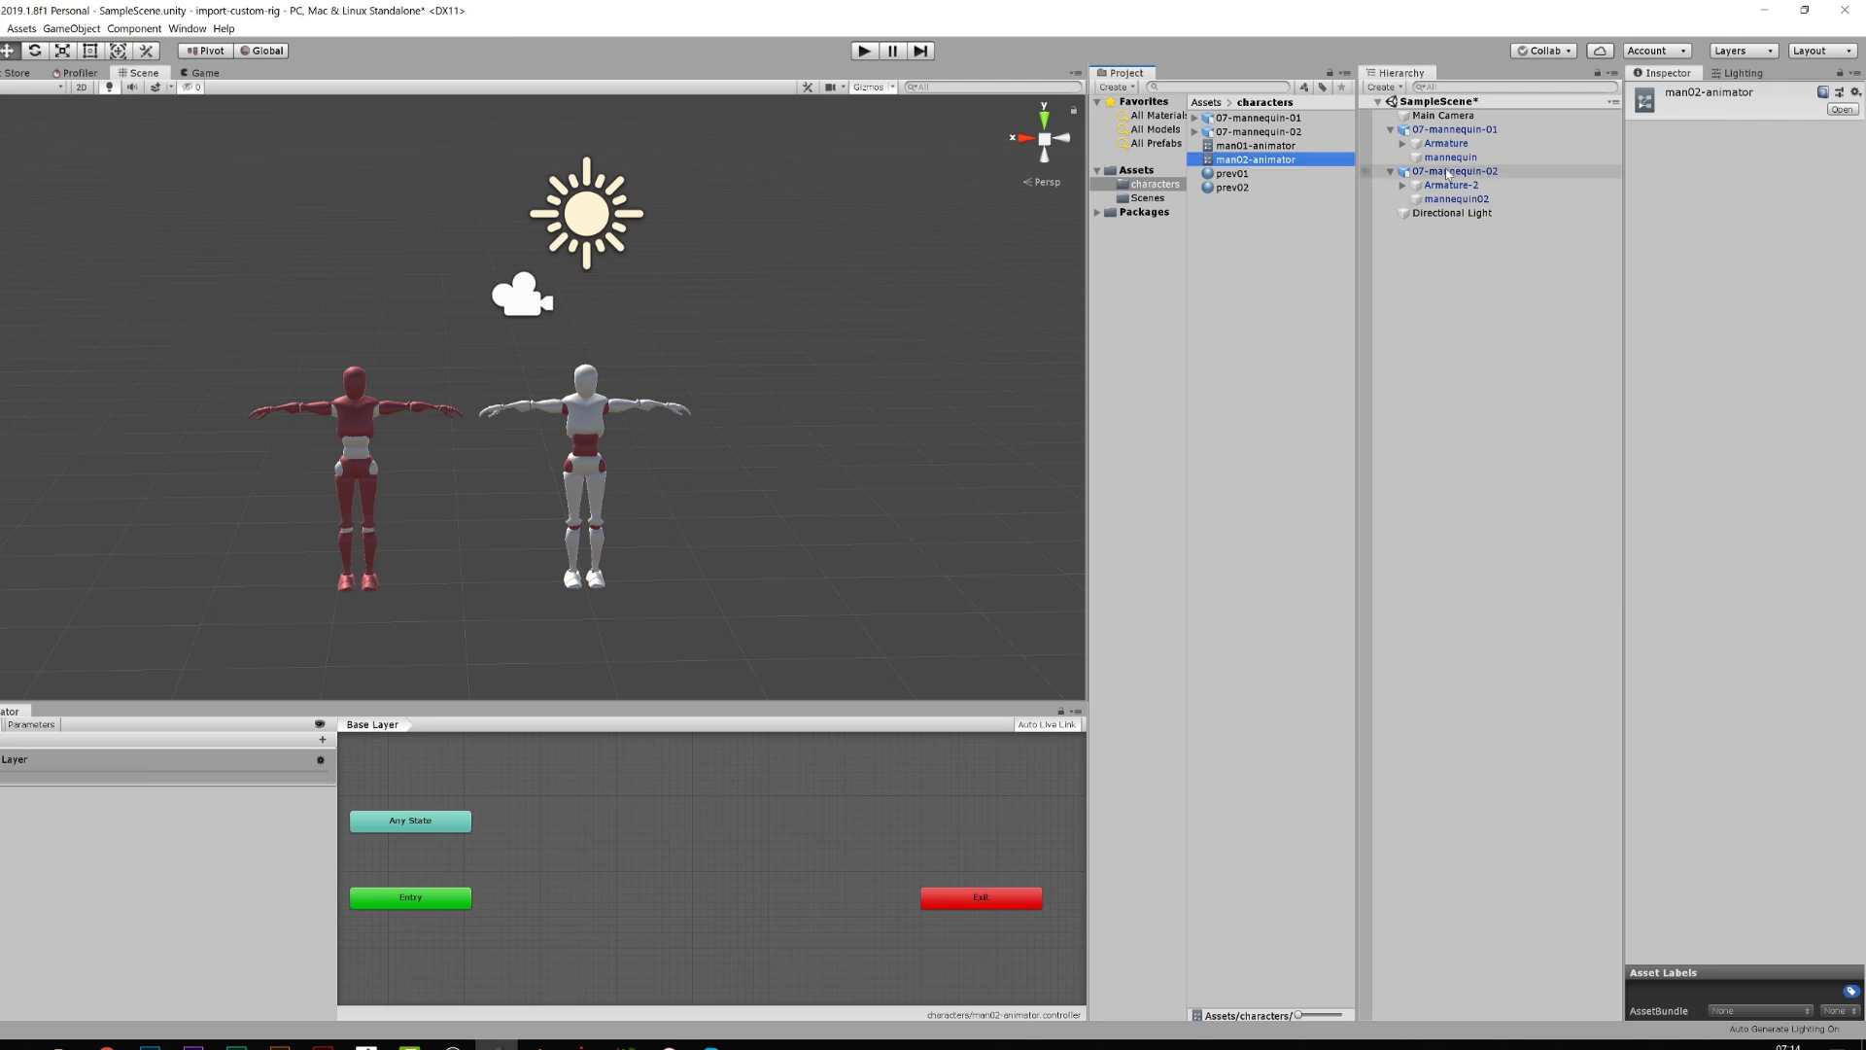
pyautogui.click(1458, 131)
pyautogui.moveTo(1611, 250); pyautogui.dragTo(1793, 233)
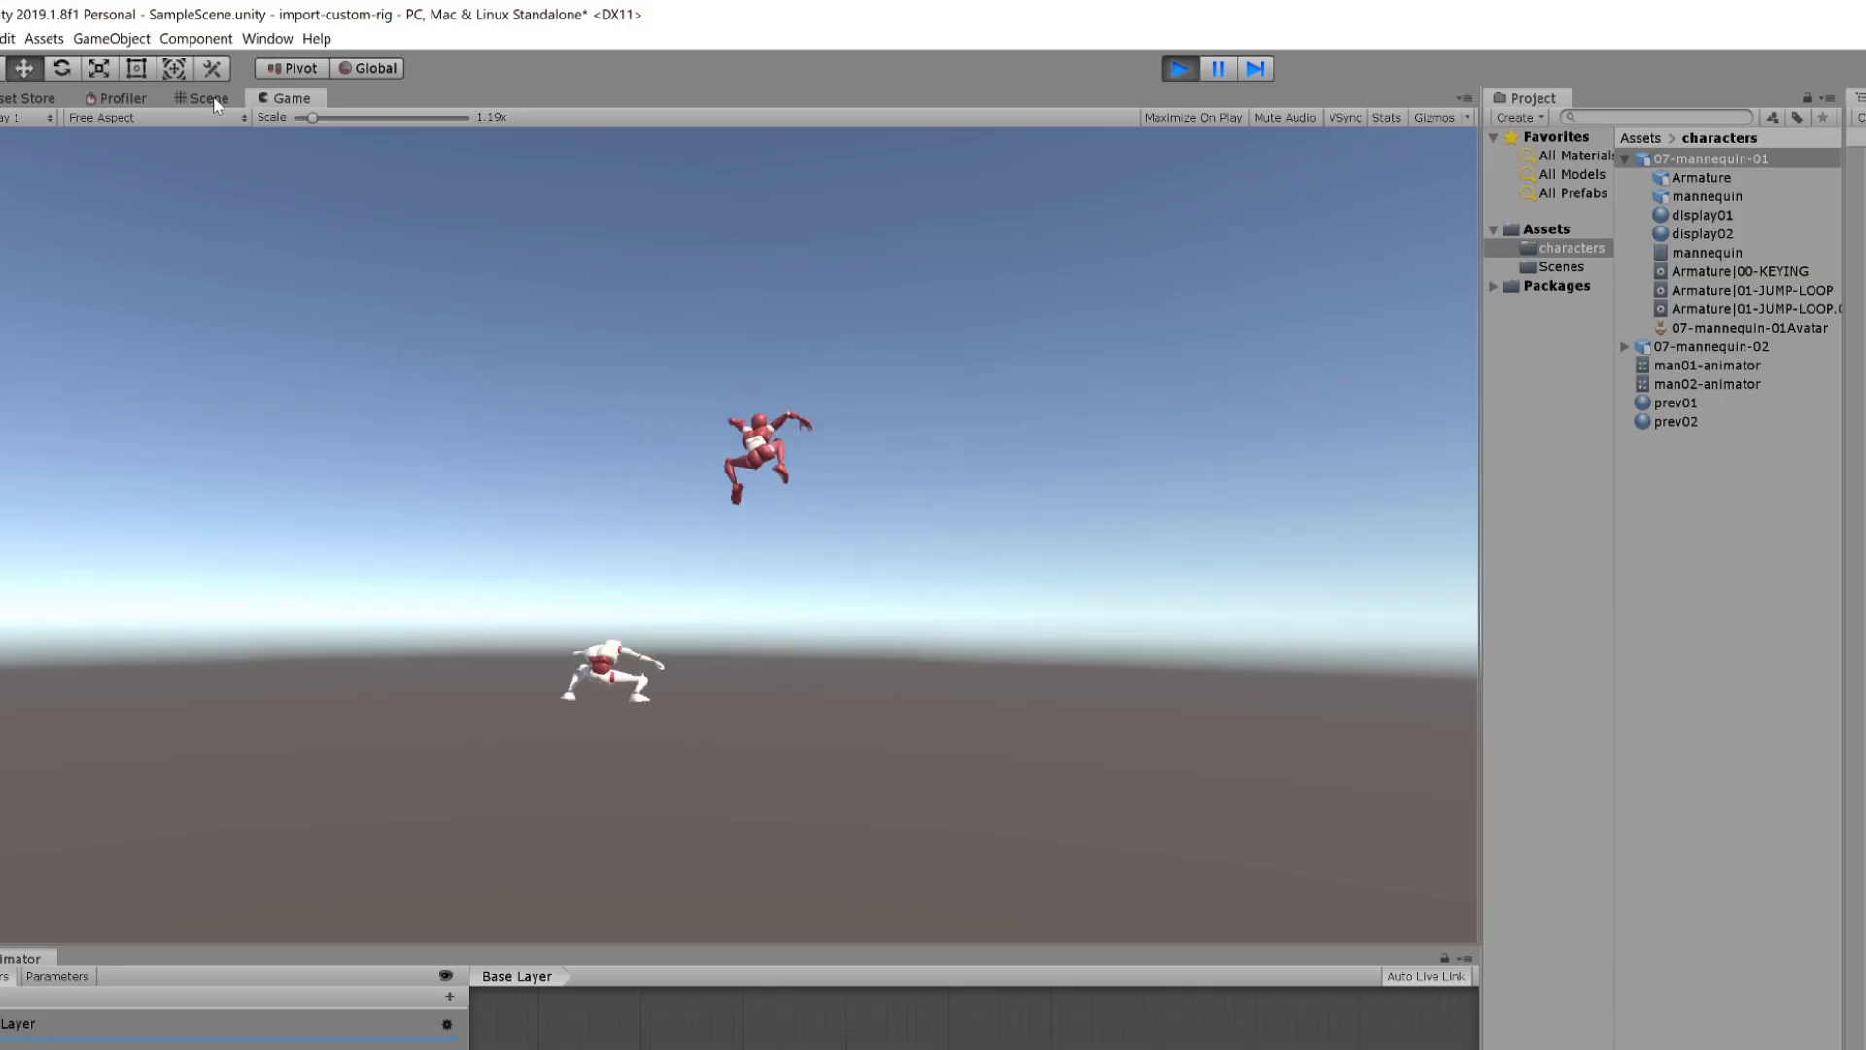
# Collapse the animator panel and widen the Scene view to enlarge the mannequins.
pyautogui.click(202, 98)
pyautogui.moveTo(1147, 950); pyautogui.dragTo(1152, 1045)
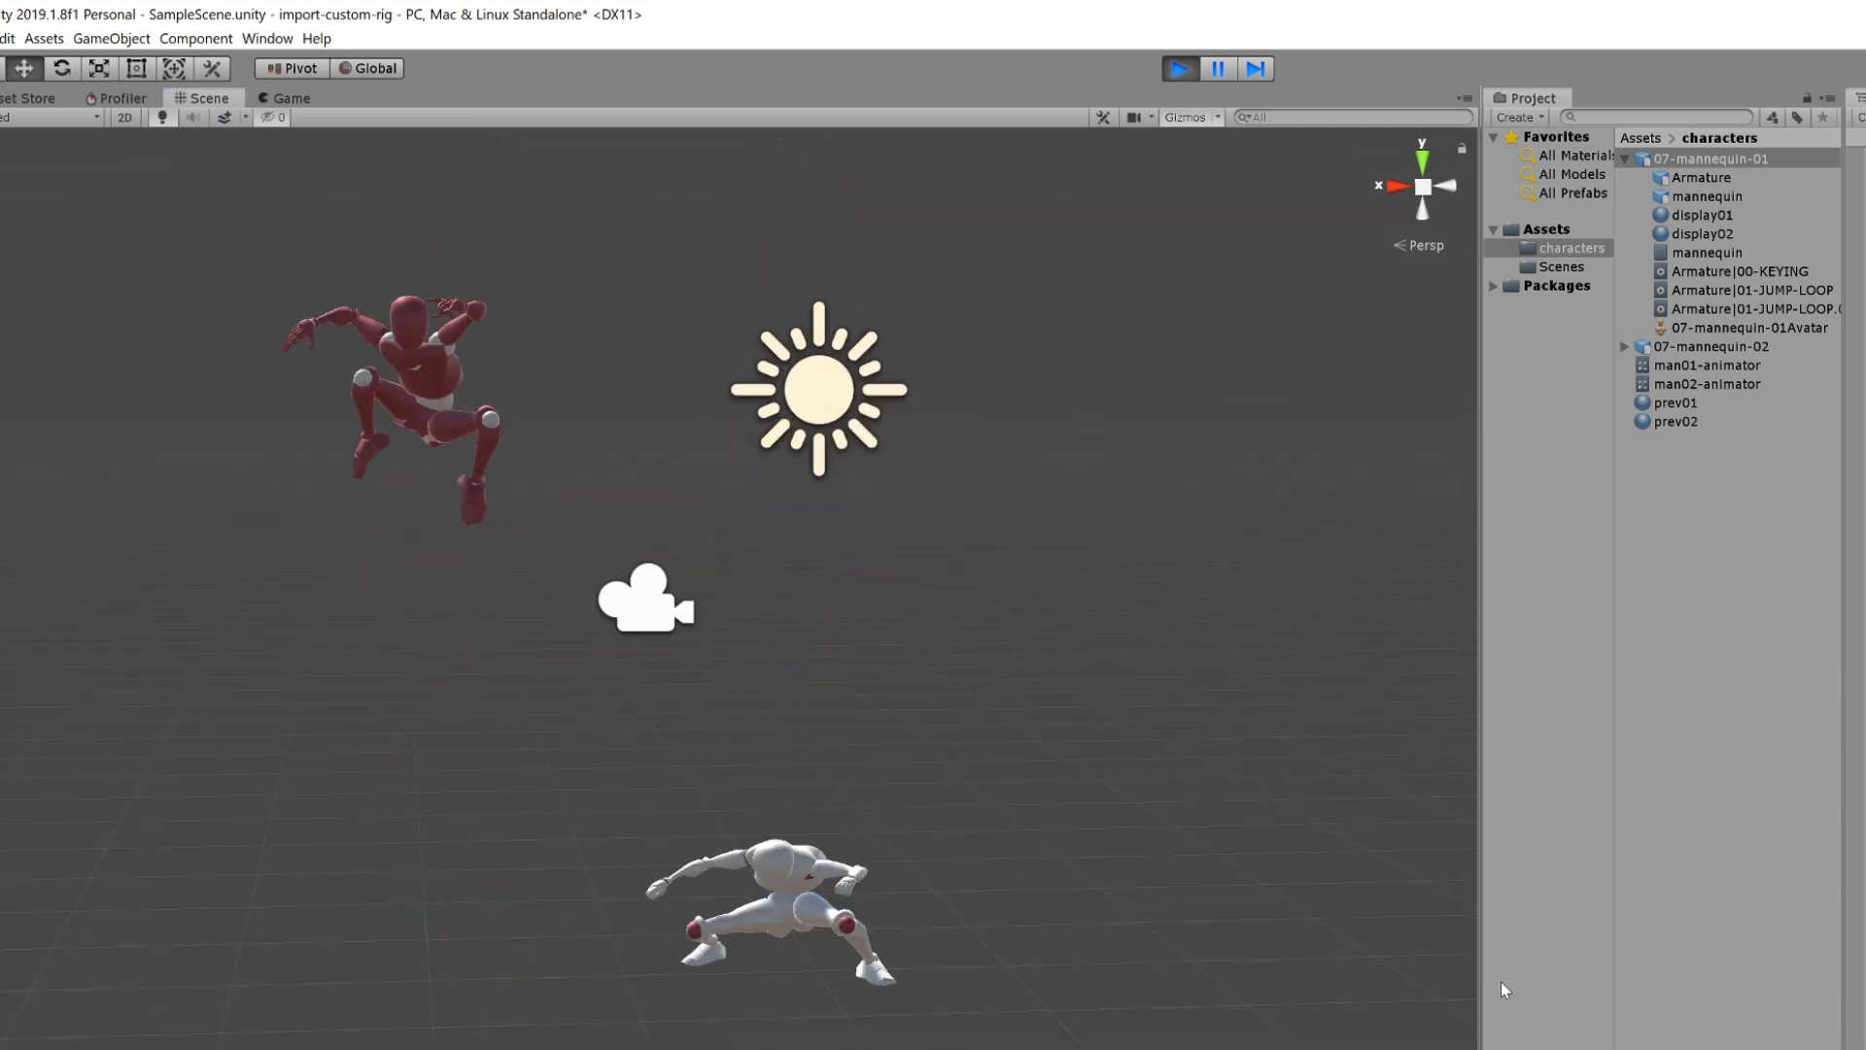
pyautogui.moveTo(1483, 982); pyautogui.dragTo(1806, 982)
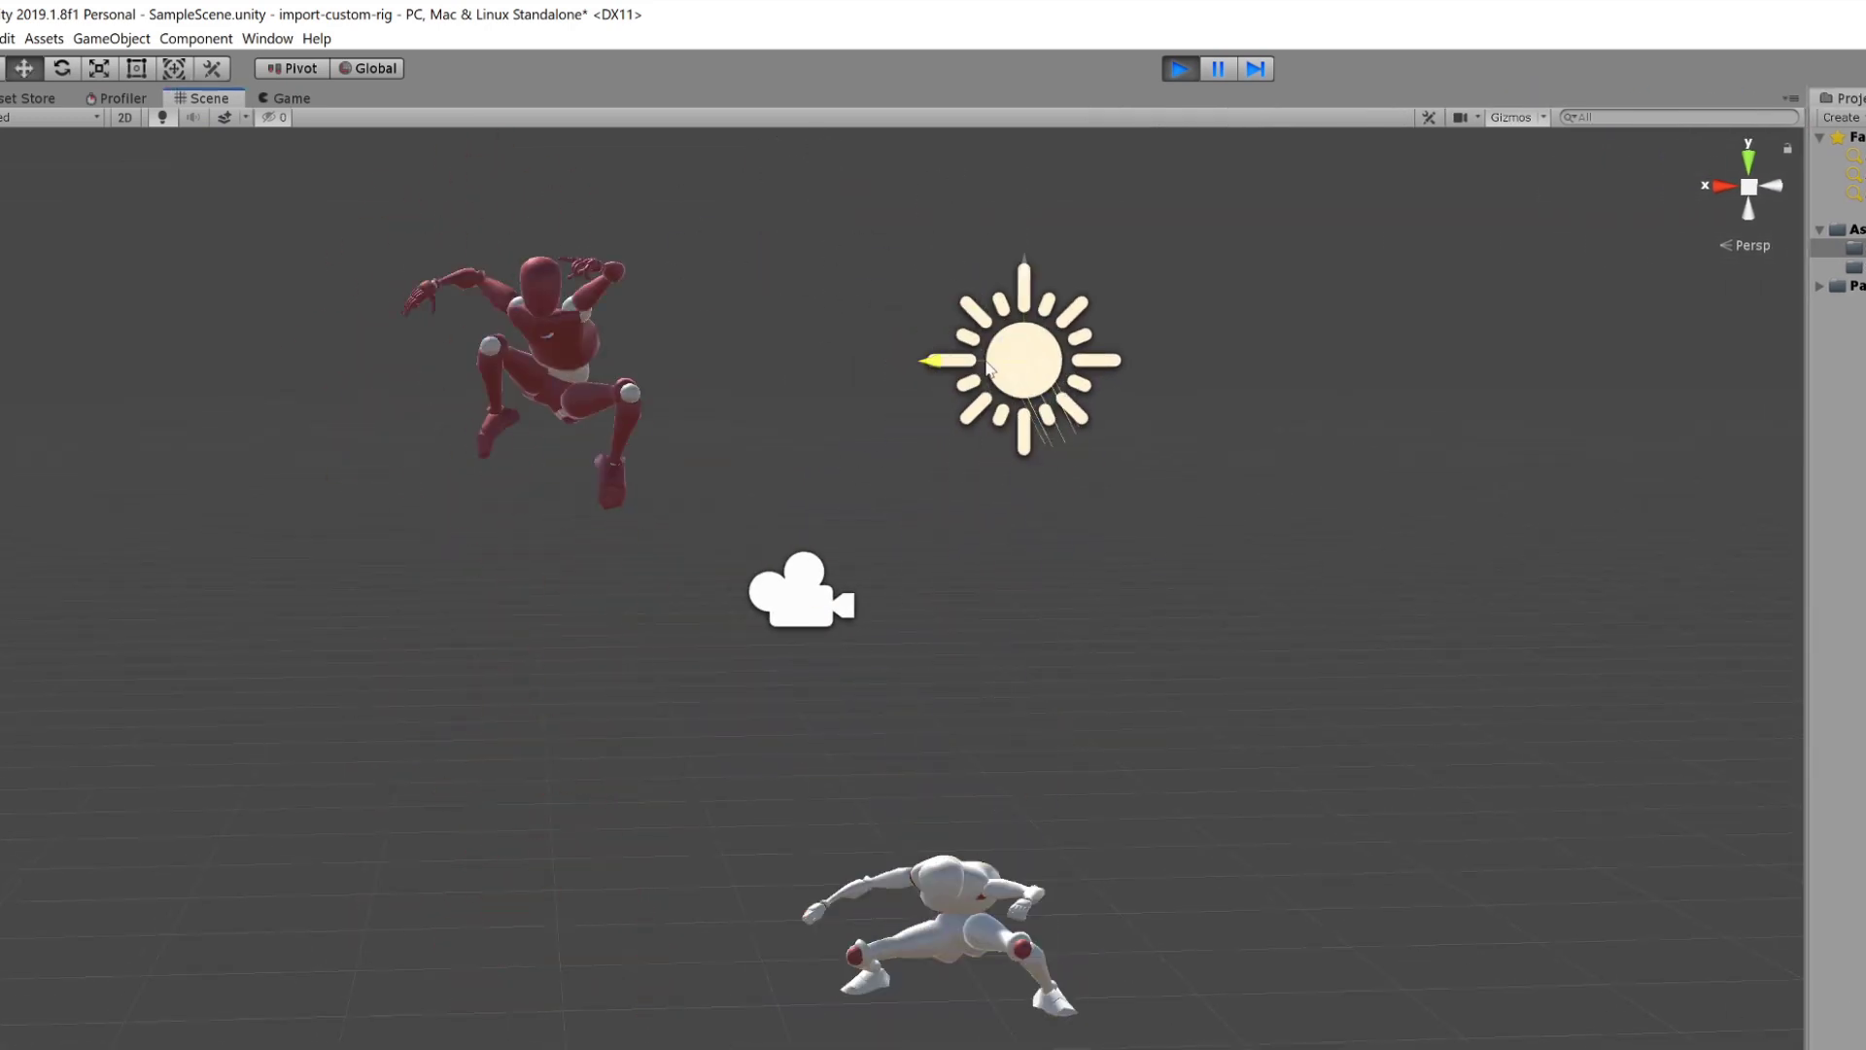
pyautogui.click(1217, 70)
pyautogui.click(1217, 70)
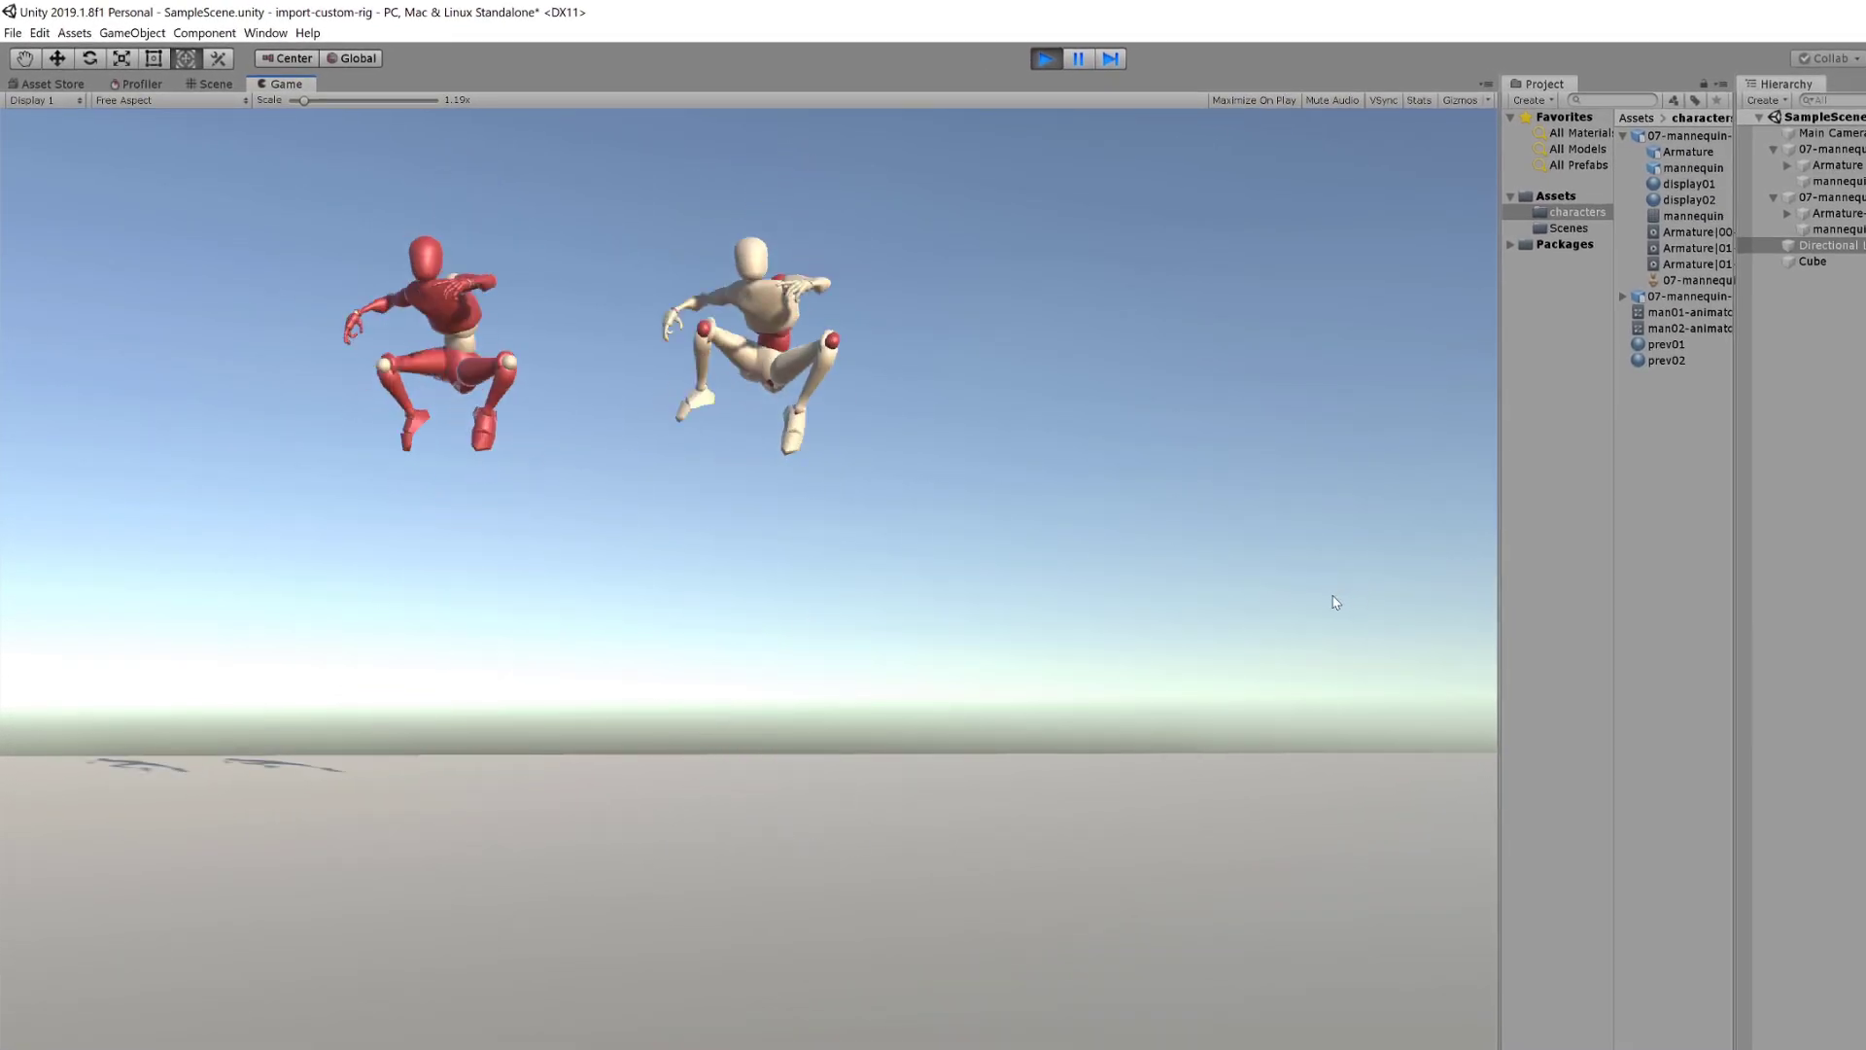
# Pause the game, advance the jump 45 single frames, then resume playback.
pyautogui.click(1079, 58)
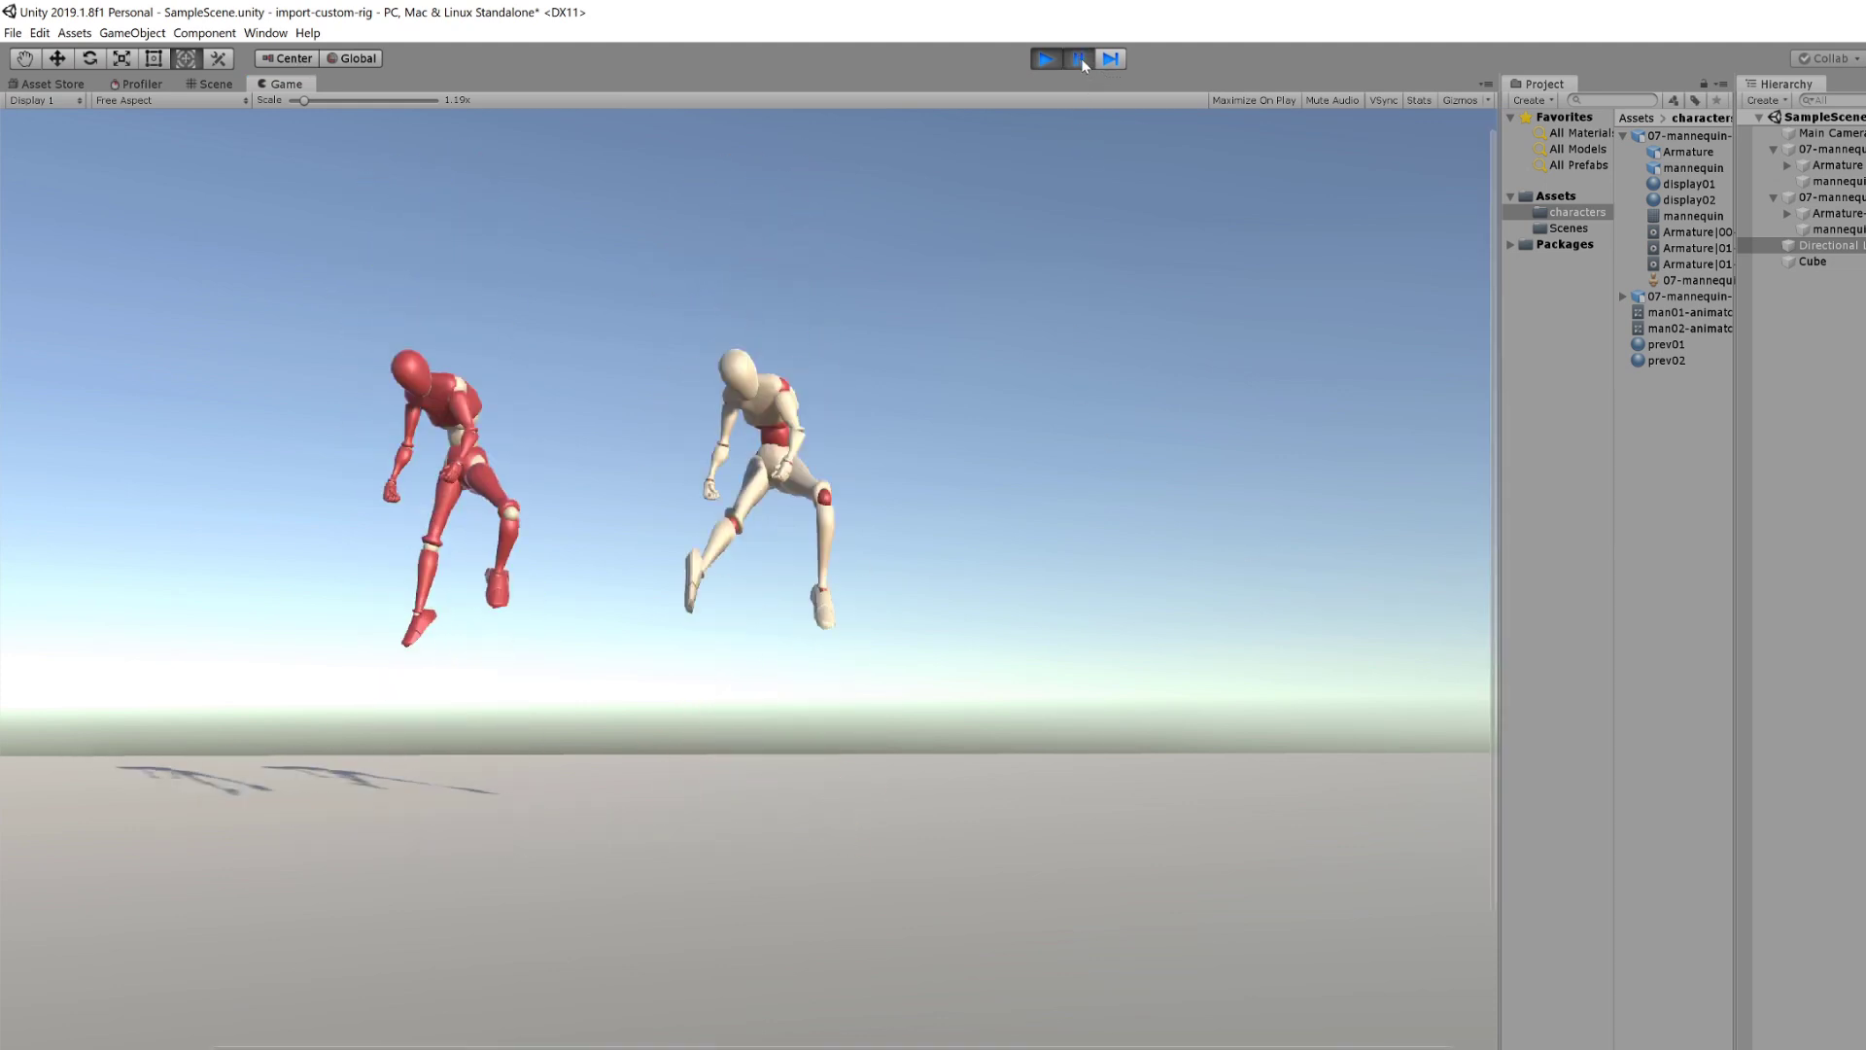
pyautogui.click(1111, 60)
pyautogui.click(1111, 59)
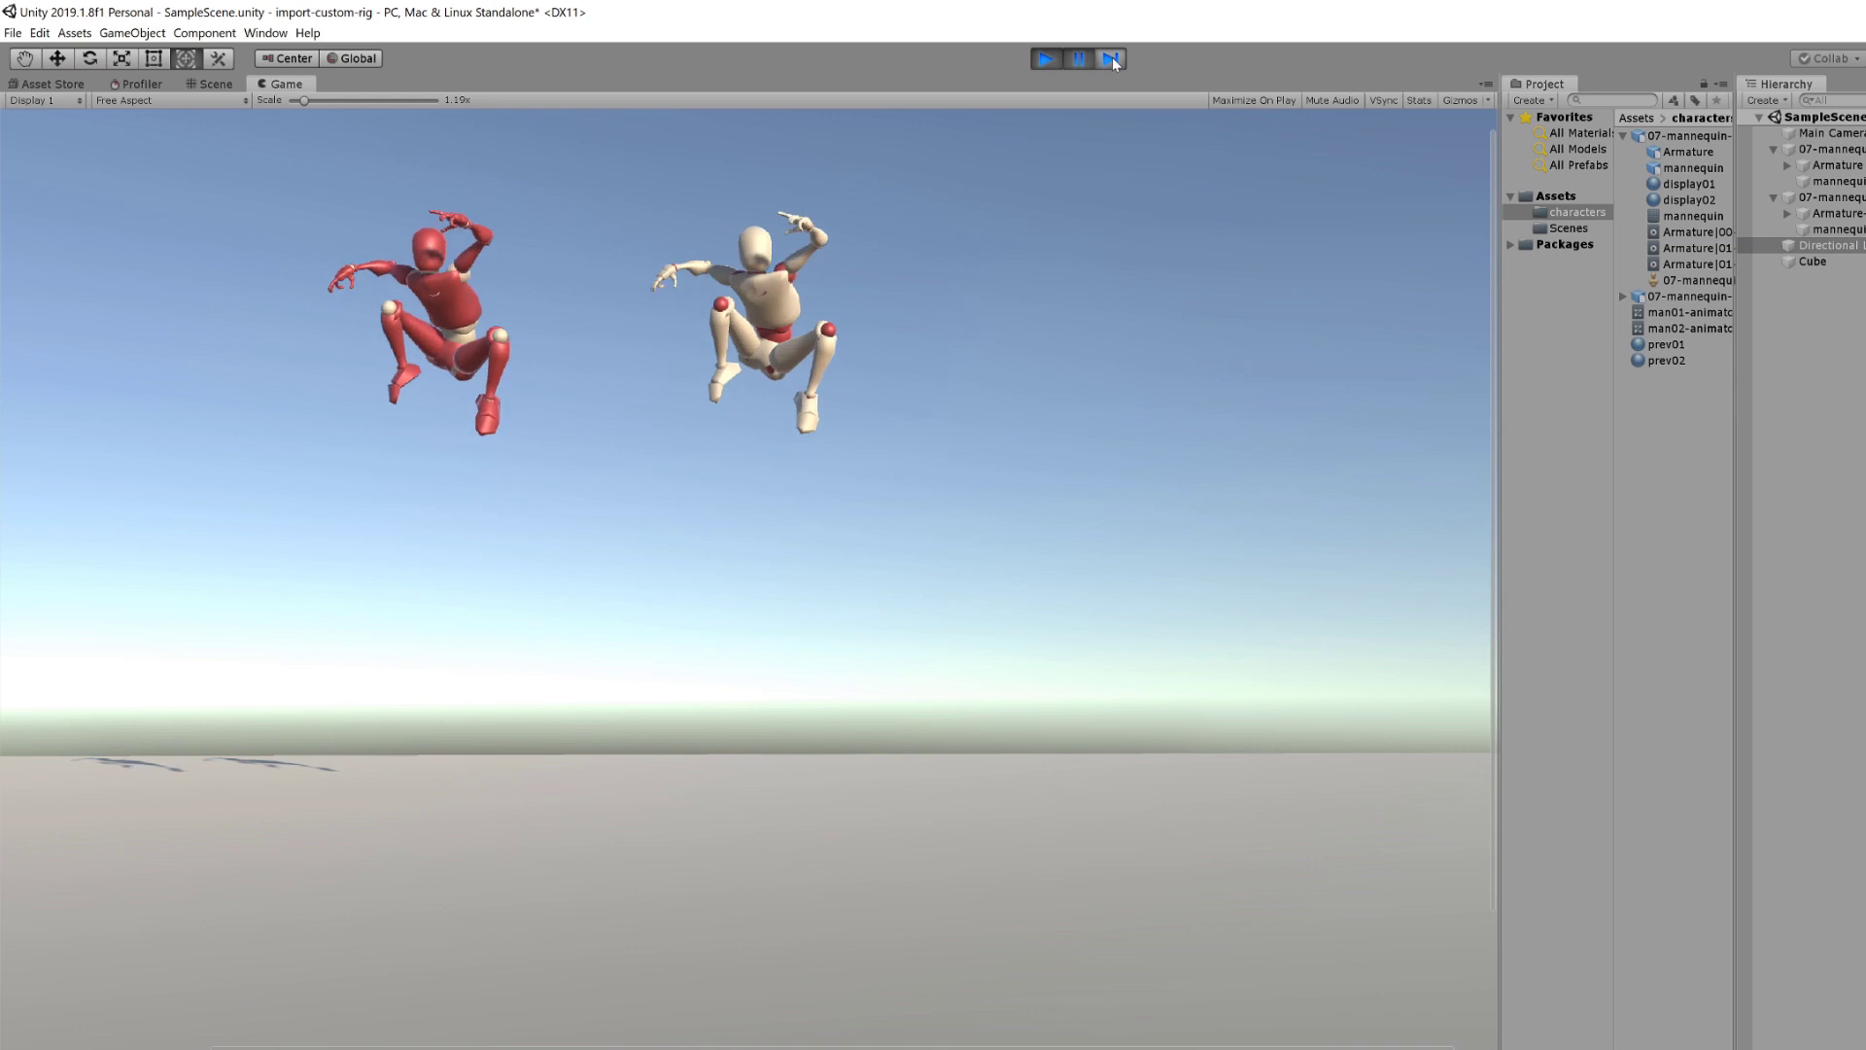
pyautogui.click(1111, 59)
pyautogui.click(1111, 59)
pyautogui.click(1111, 60)
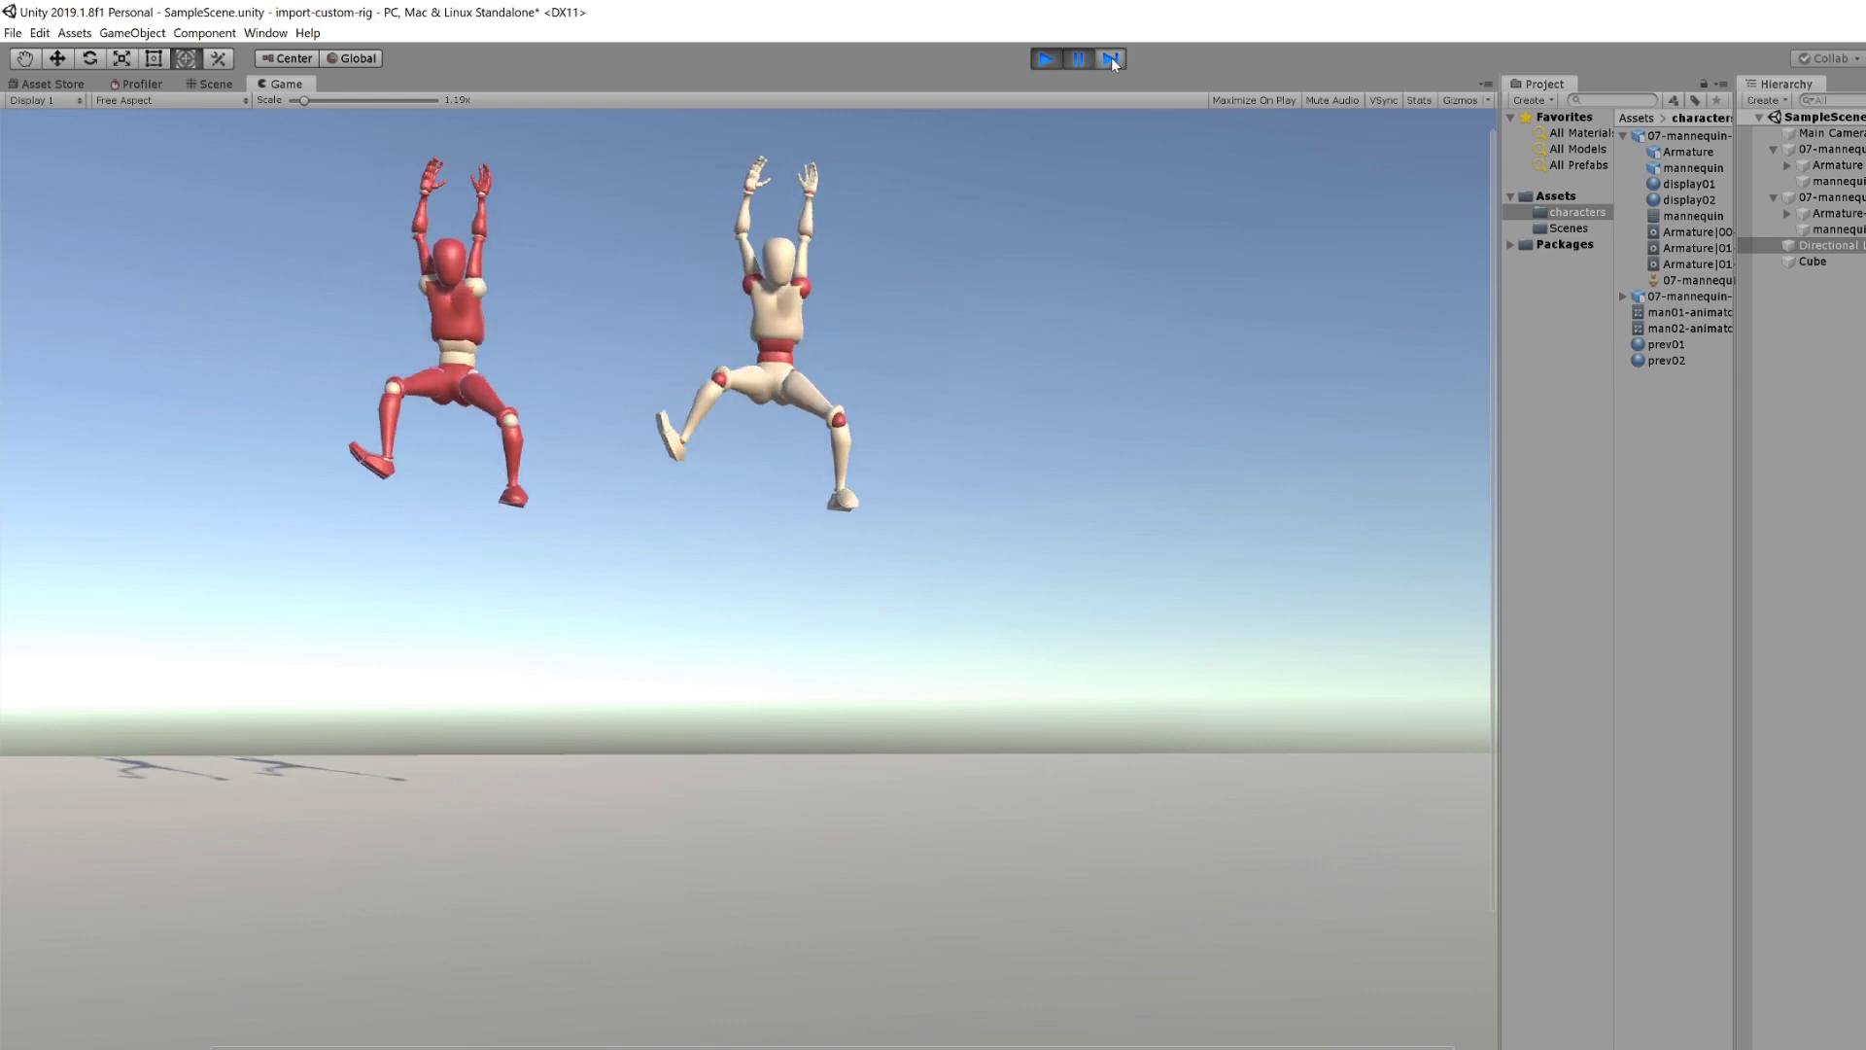
pyautogui.click(1111, 59)
pyautogui.click(1111, 59)
pyautogui.click(1111, 60)
pyautogui.click(1111, 59)
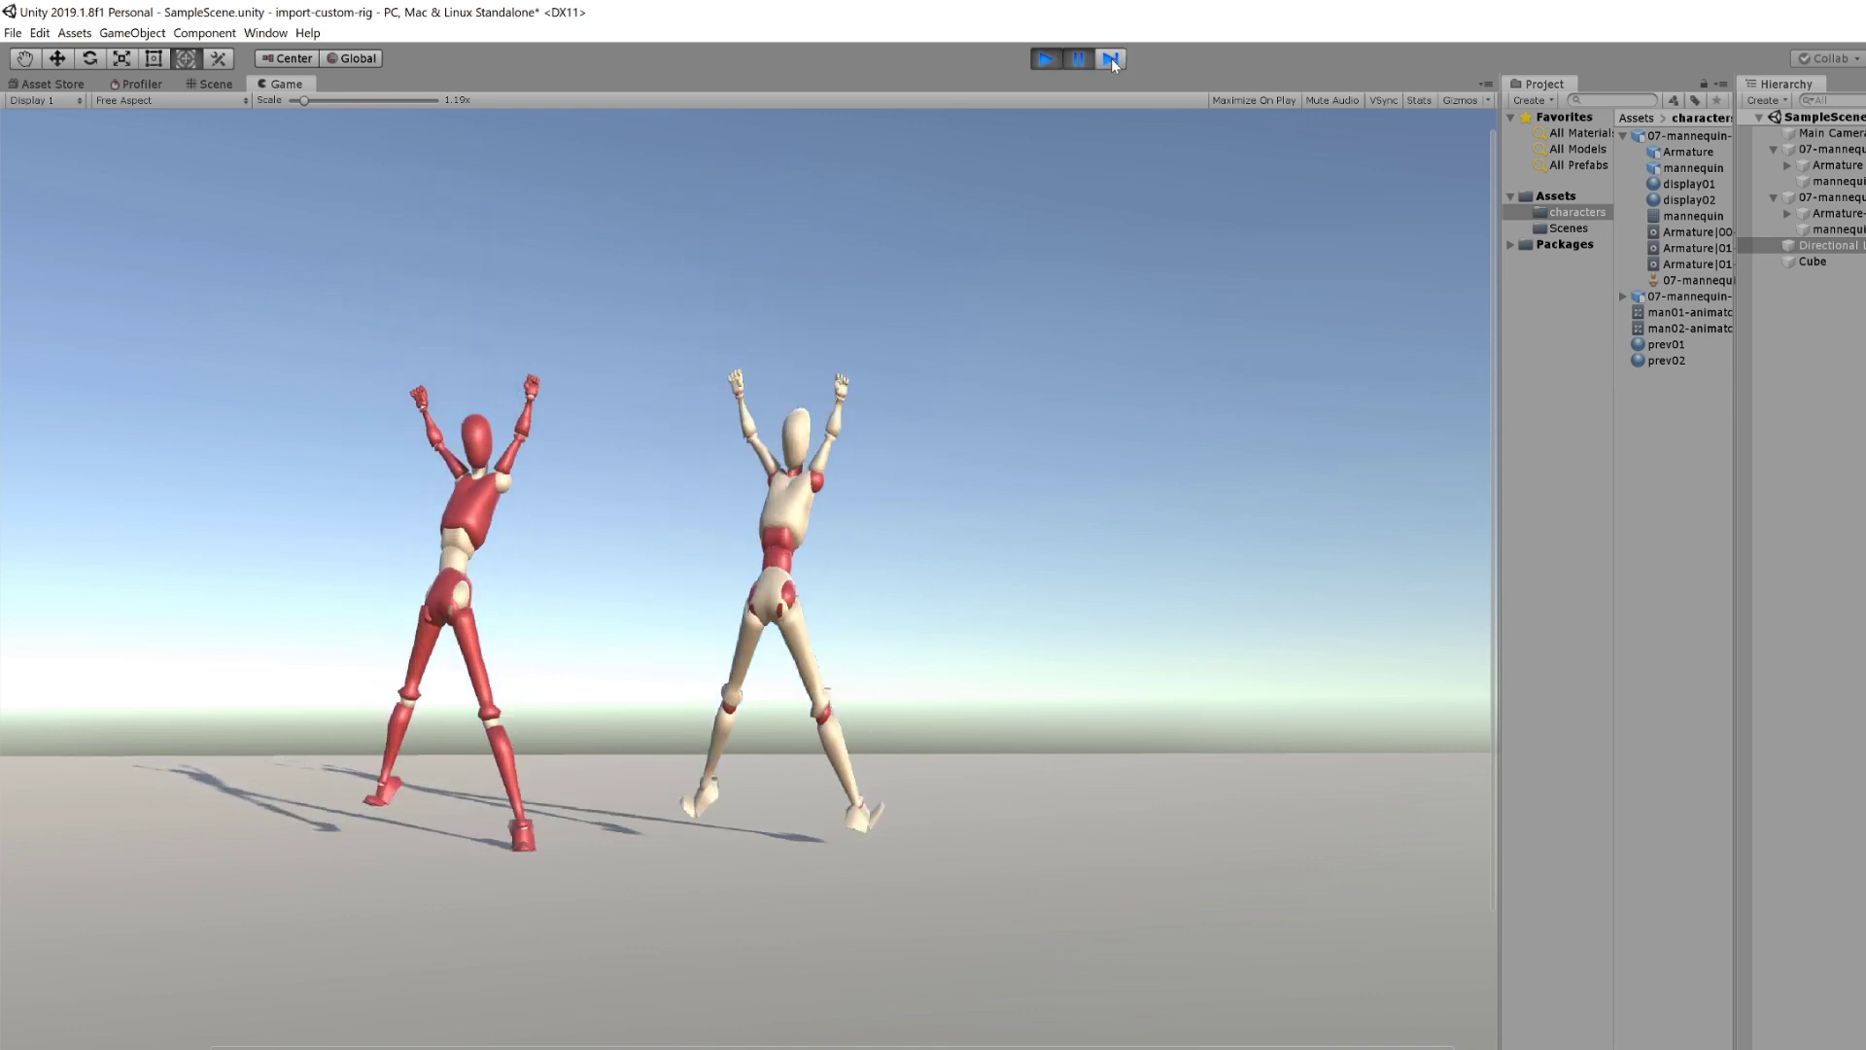
pyautogui.click(1111, 59)
pyautogui.click(1111, 59)
pyautogui.click(1111, 59)
pyautogui.click(1111, 59)
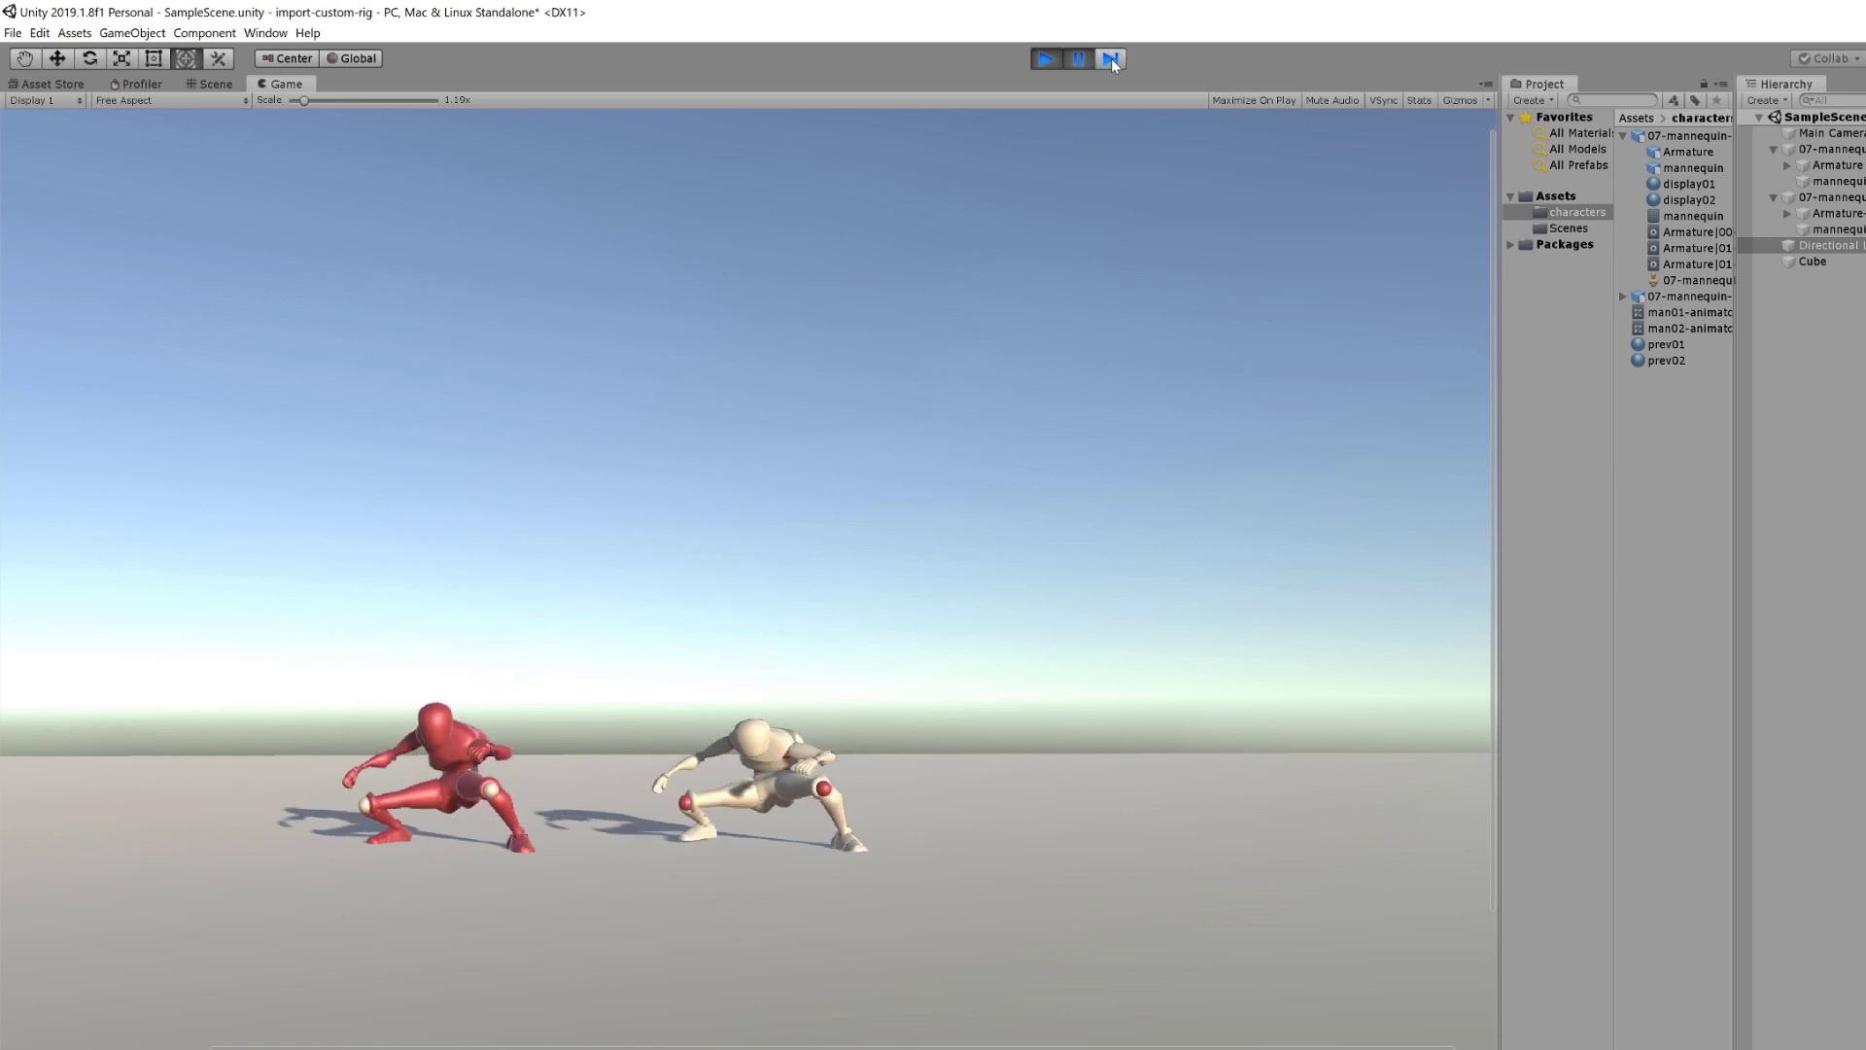
pyautogui.click(1111, 60)
pyautogui.click(1111, 59)
pyautogui.click(1111, 59)
pyautogui.click(1111, 60)
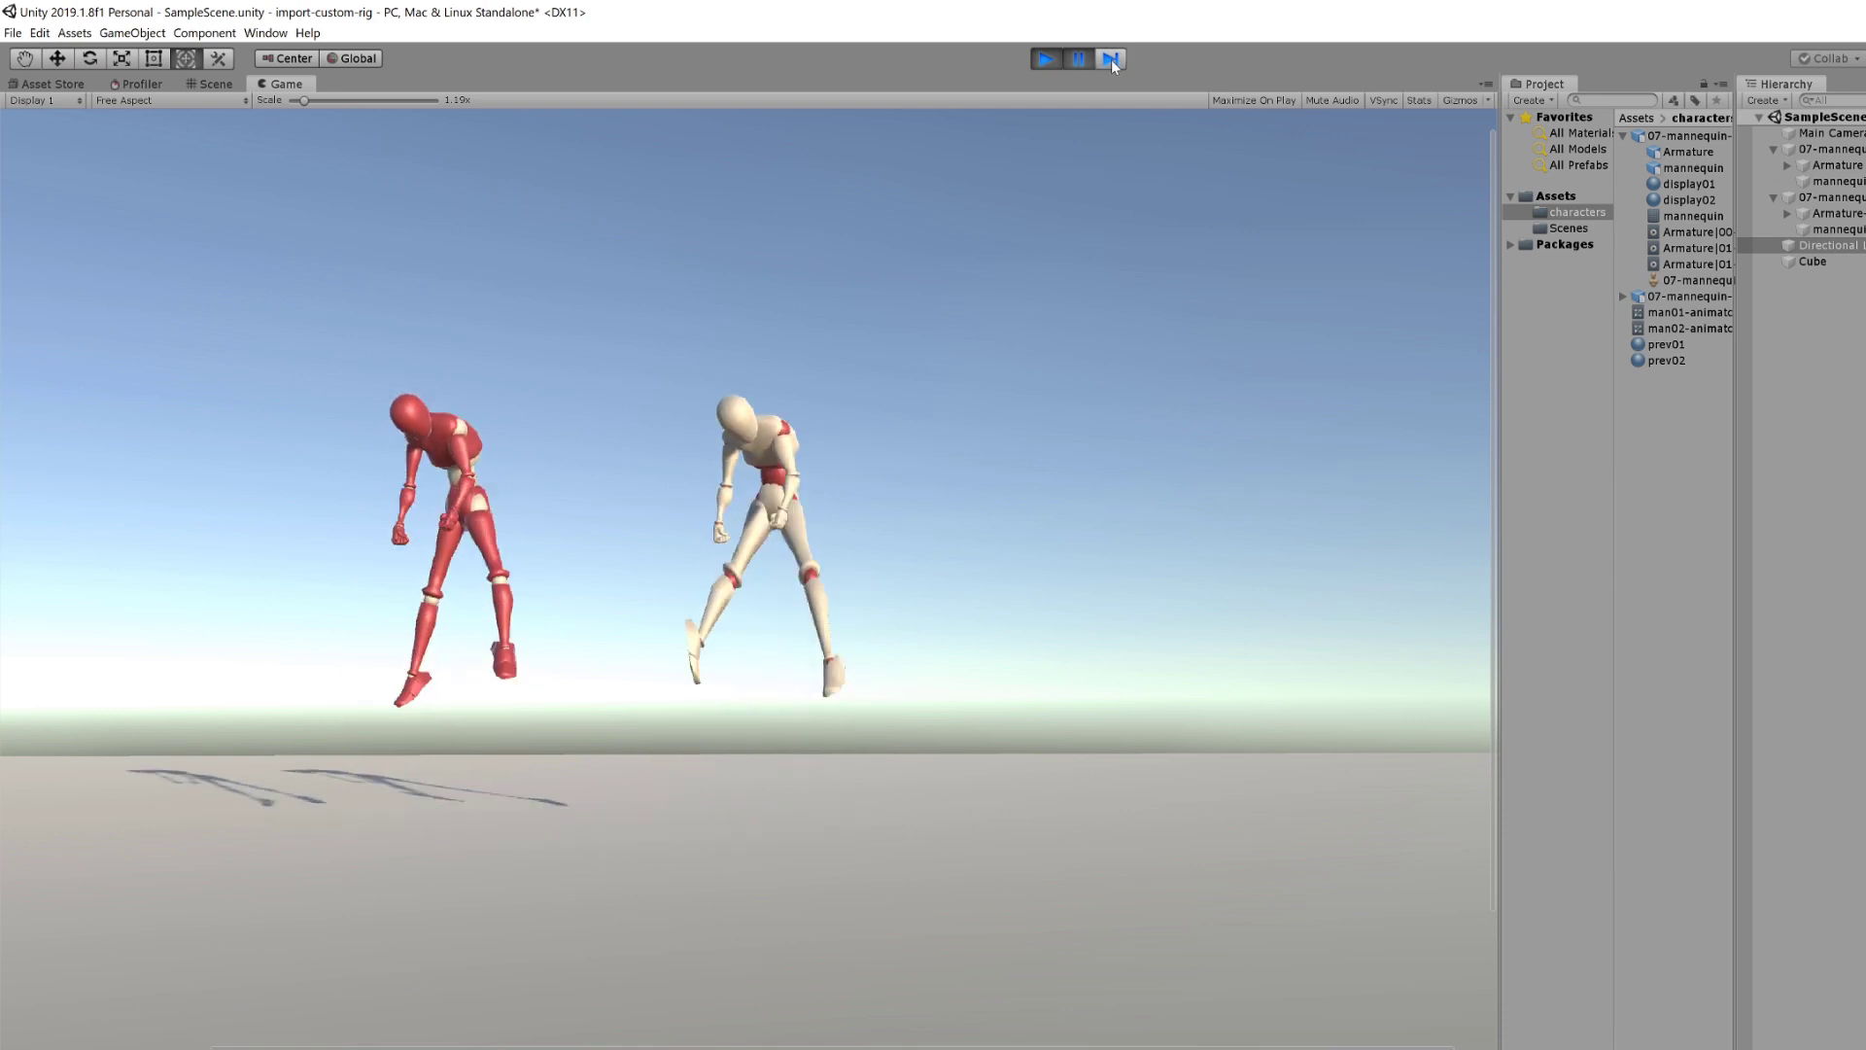
pyautogui.click(1111, 59)
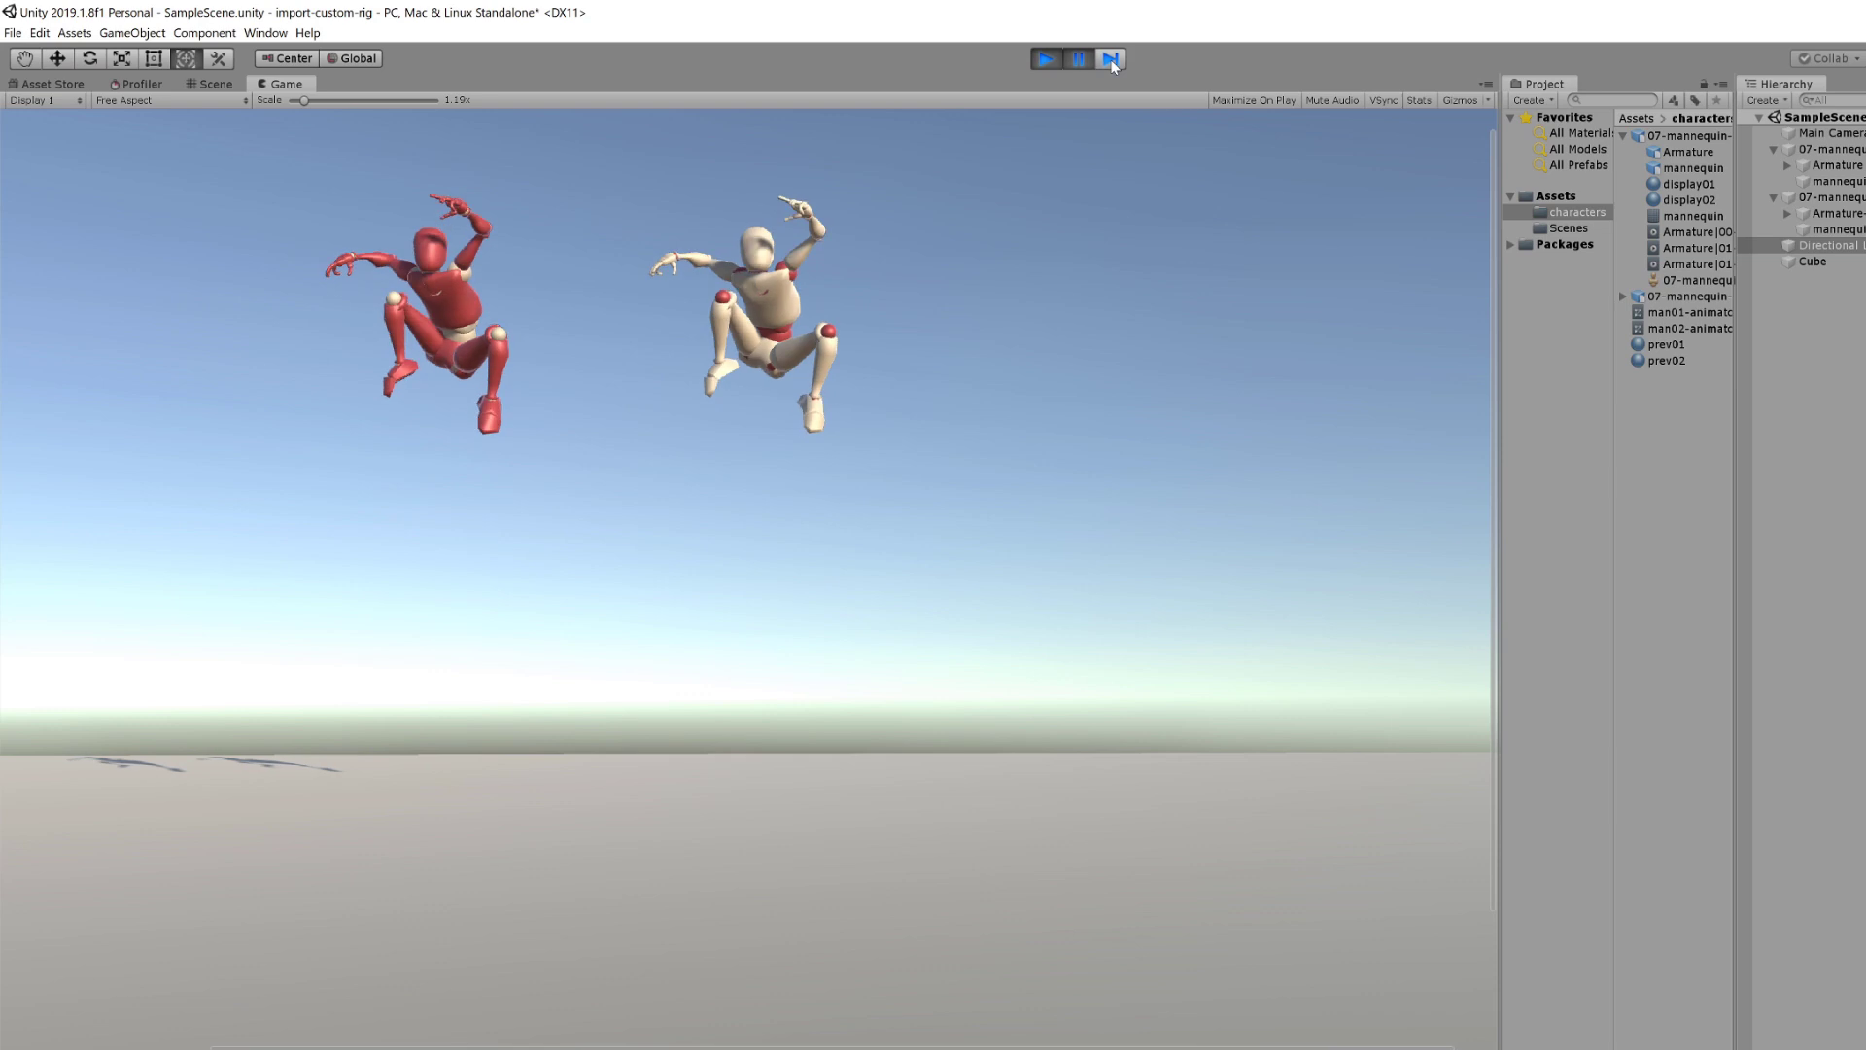
pyautogui.click(1111, 59)
pyautogui.click(1111, 59)
pyautogui.click(1111, 59)
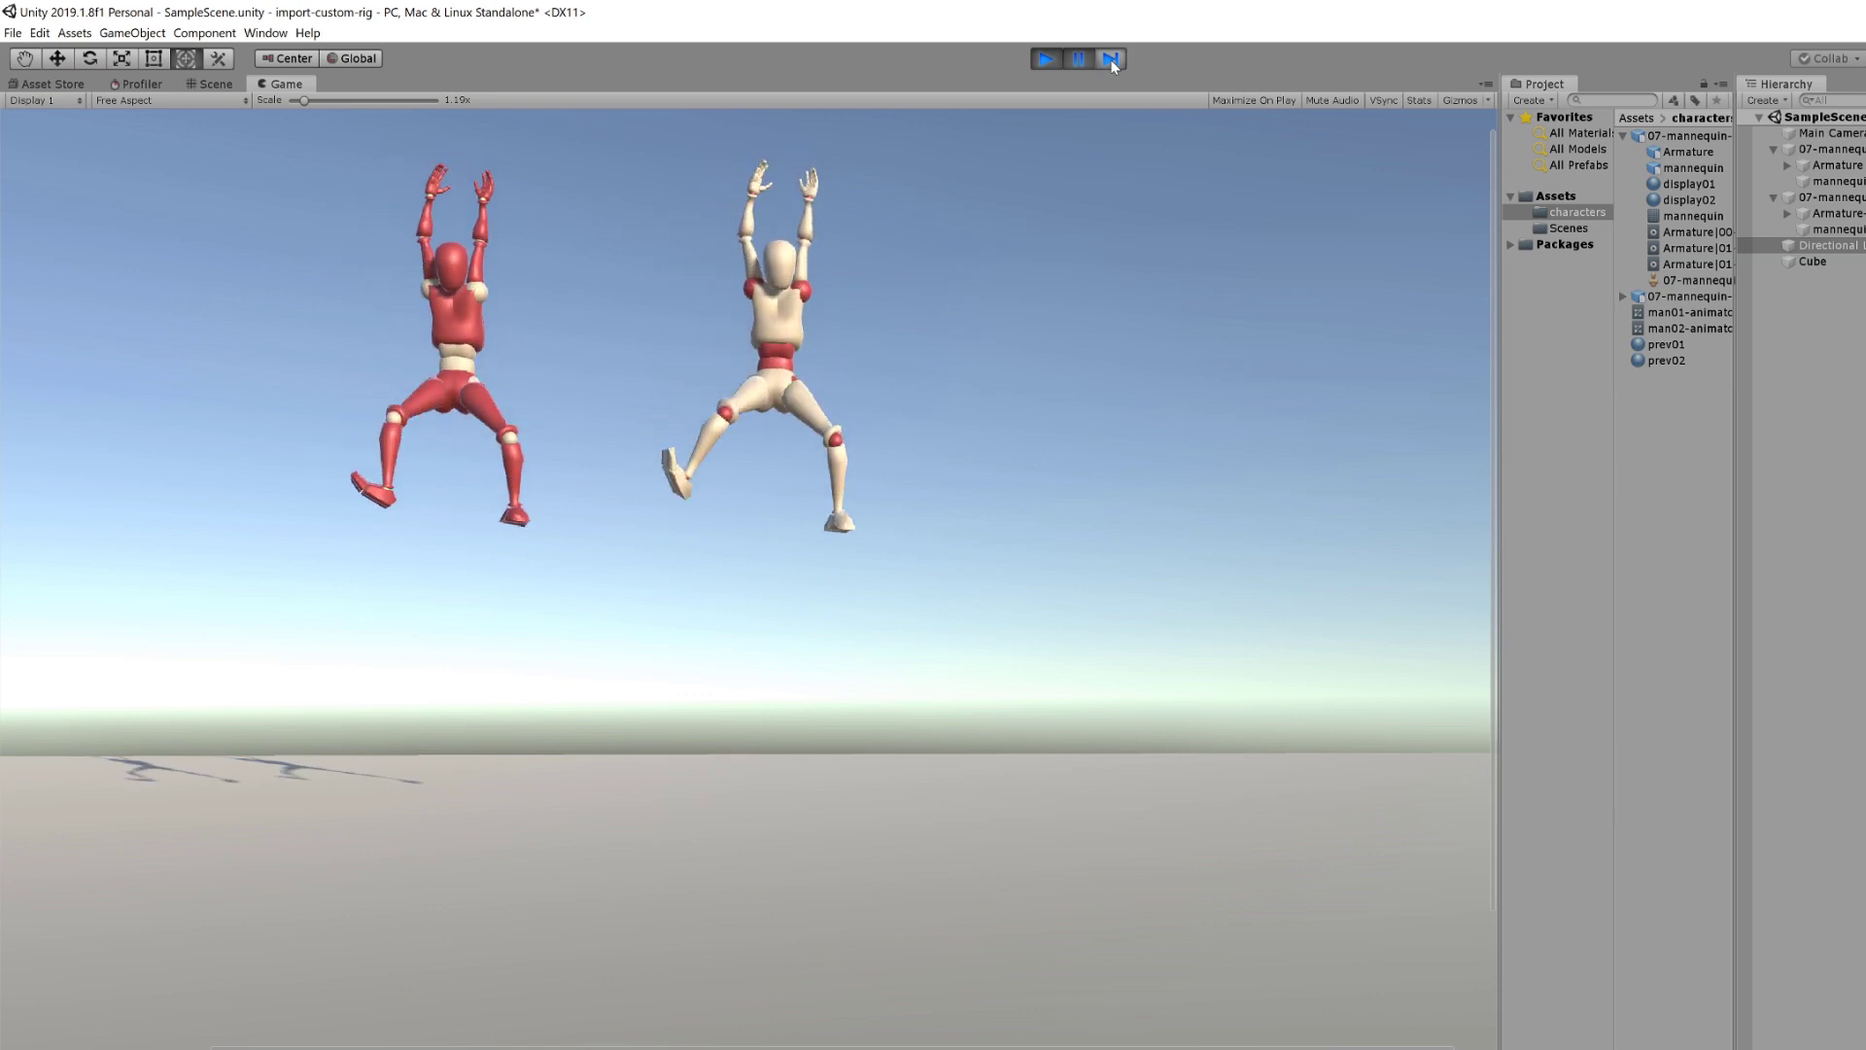
pyautogui.click(1111, 59)
pyautogui.click(1111, 60)
pyautogui.click(1111, 60)
pyautogui.click(1111, 59)
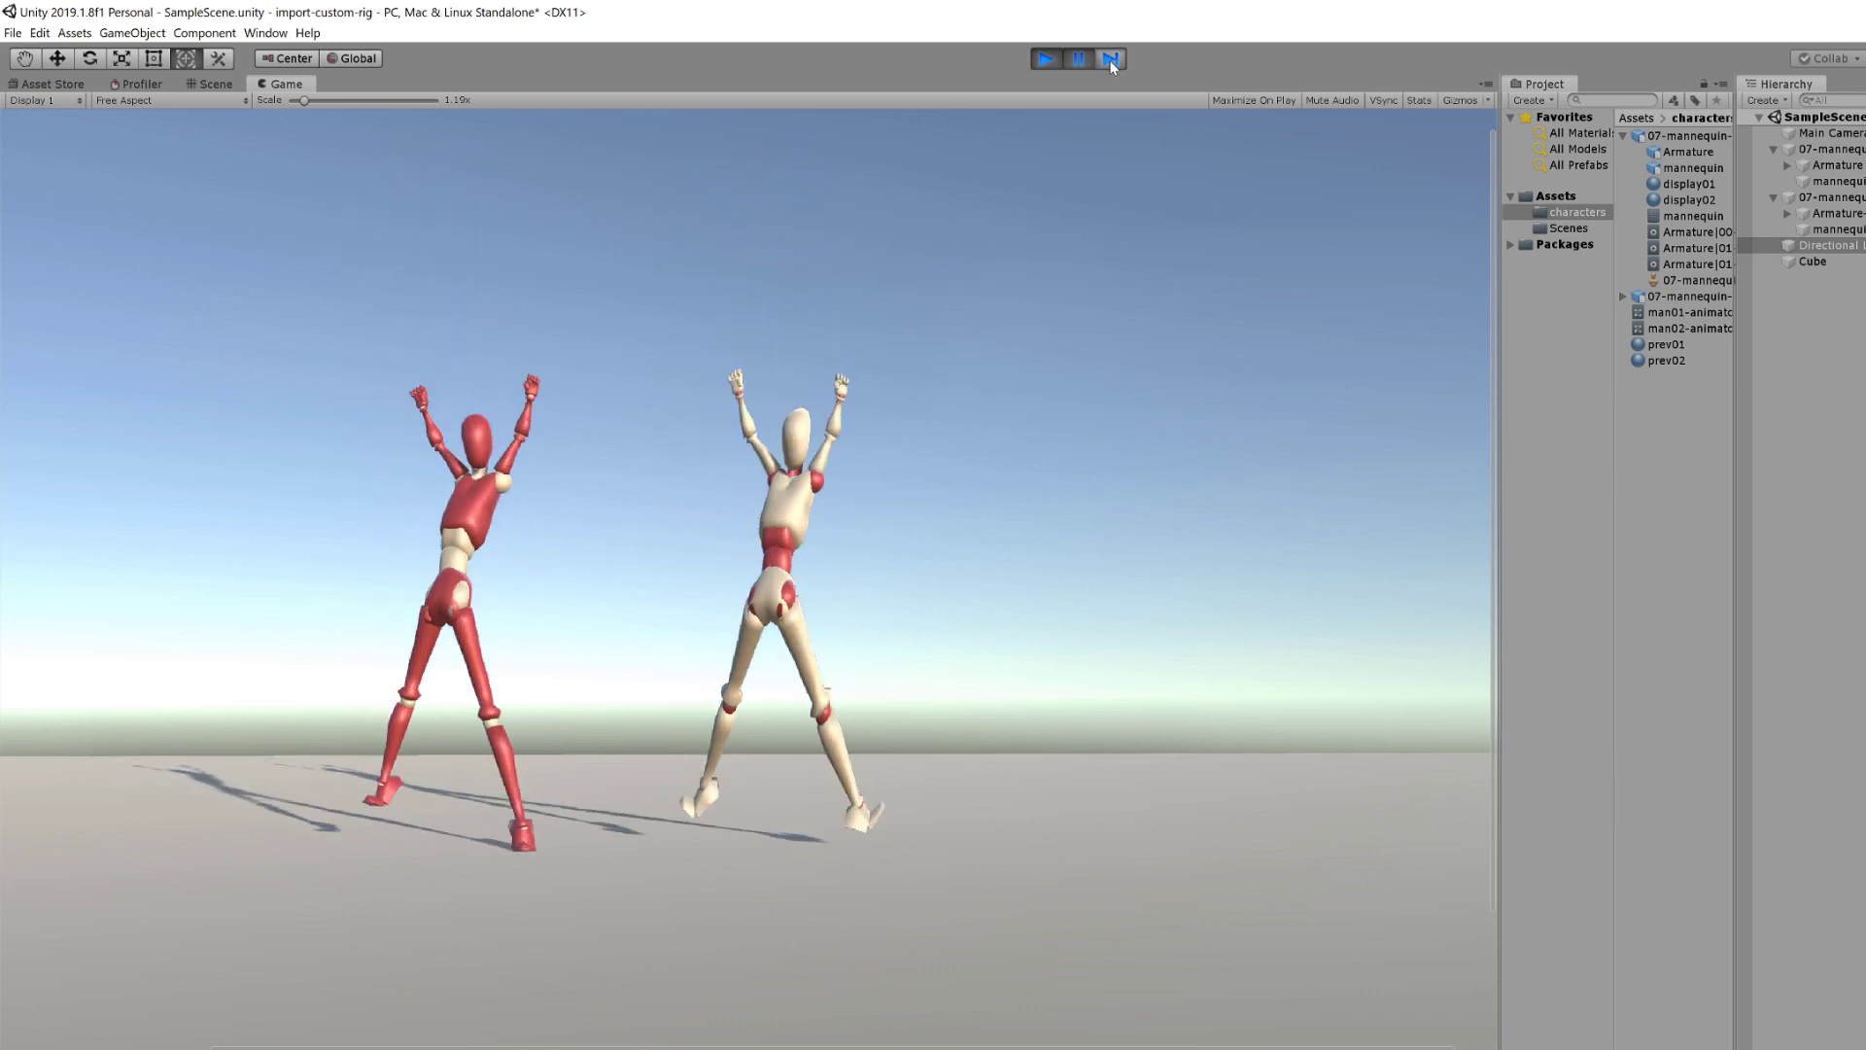
pyautogui.click(1111, 59)
pyautogui.click(1111, 59)
pyautogui.click(1111, 59)
pyautogui.click(1111, 59)
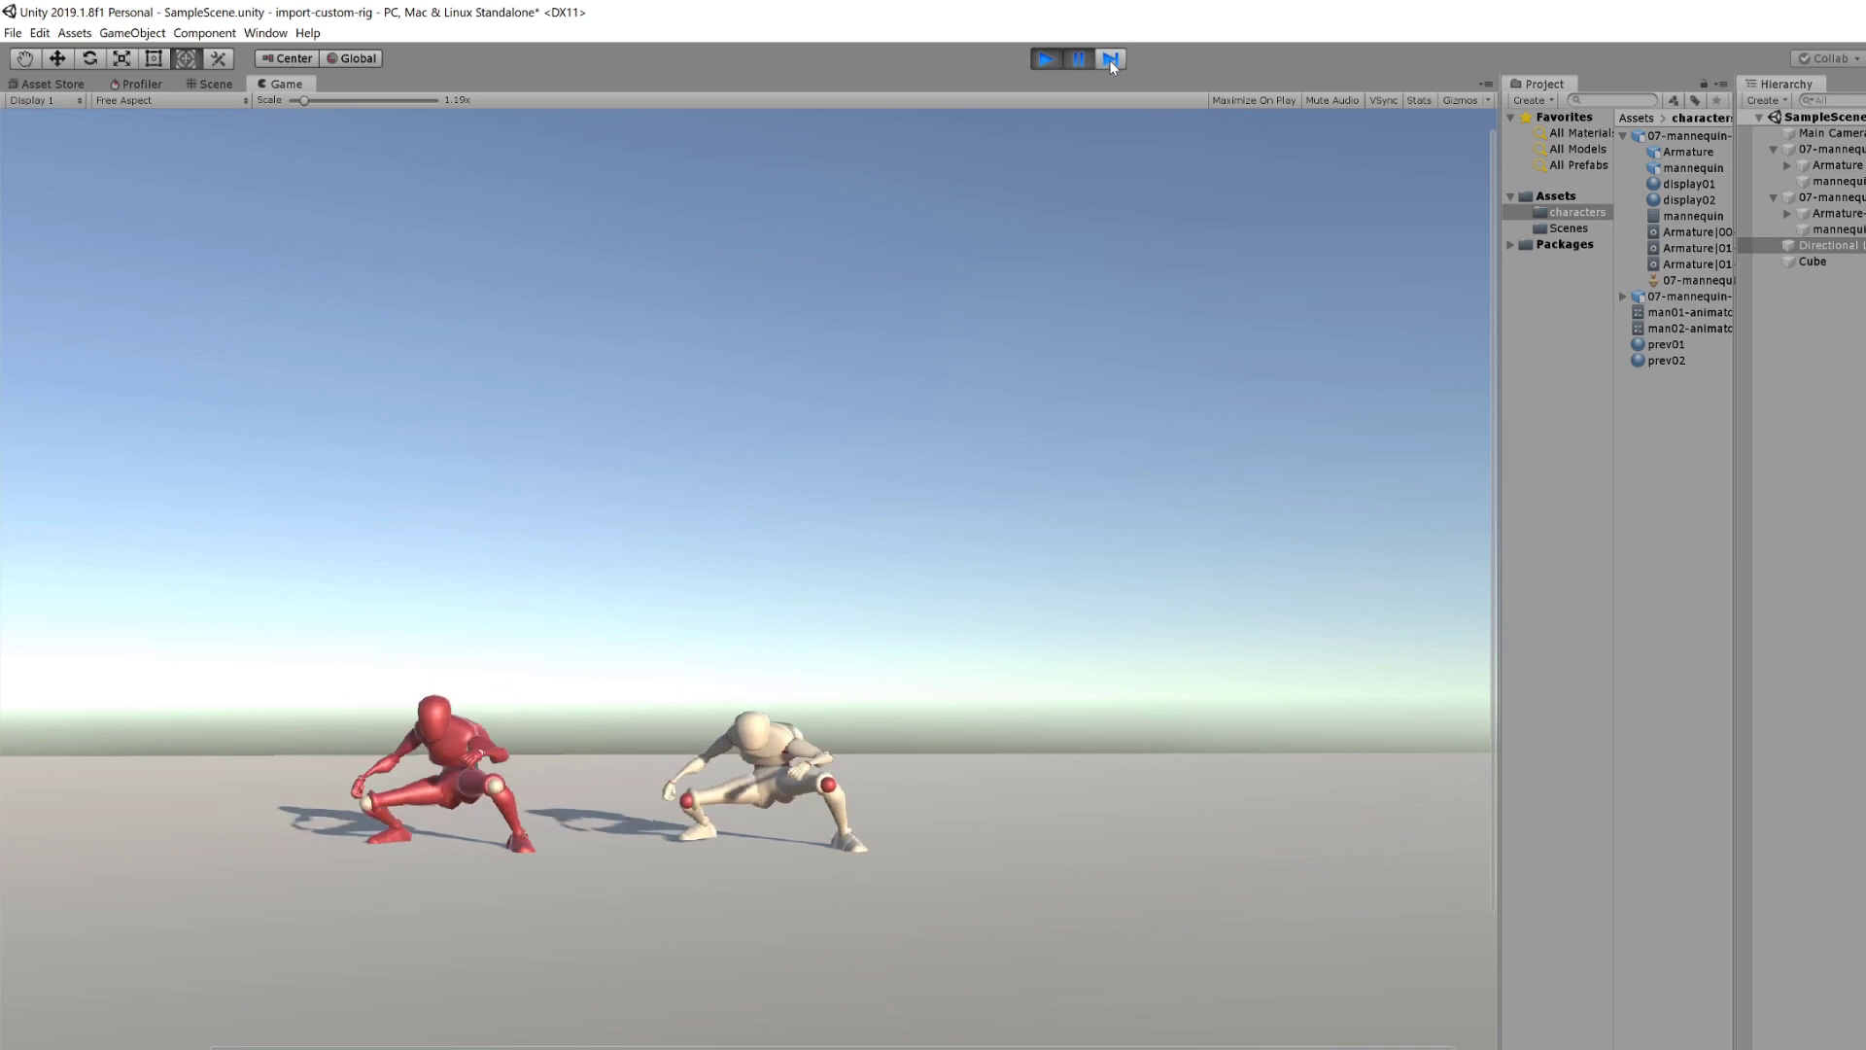
pyautogui.click(1111, 59)
pyautogui.click(1111, 59)
pyautogui.click(1111, 59)
pyautogui.click(1111, 59)
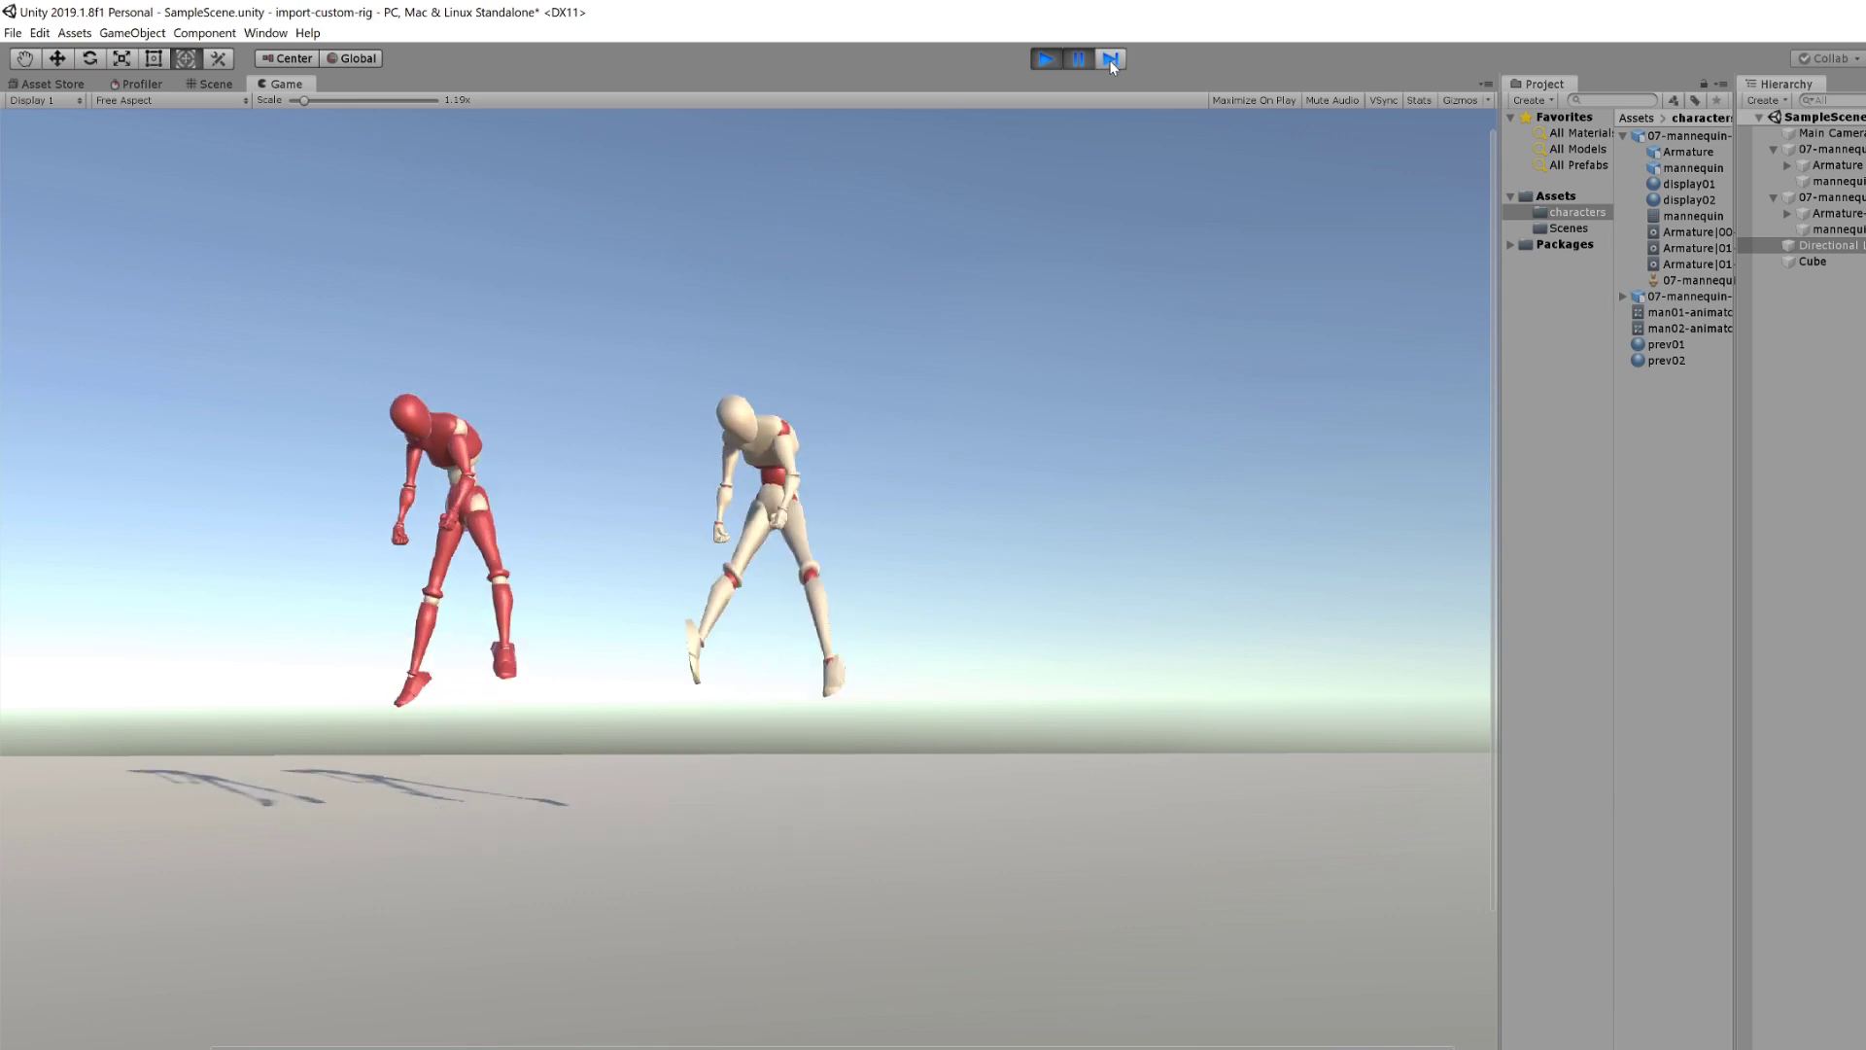
pyautogui.click(1111, 60)
pyautogui.click(1111, 60)
pyautogui.click(1111, 60)
pyautogui.click(1111, 59)
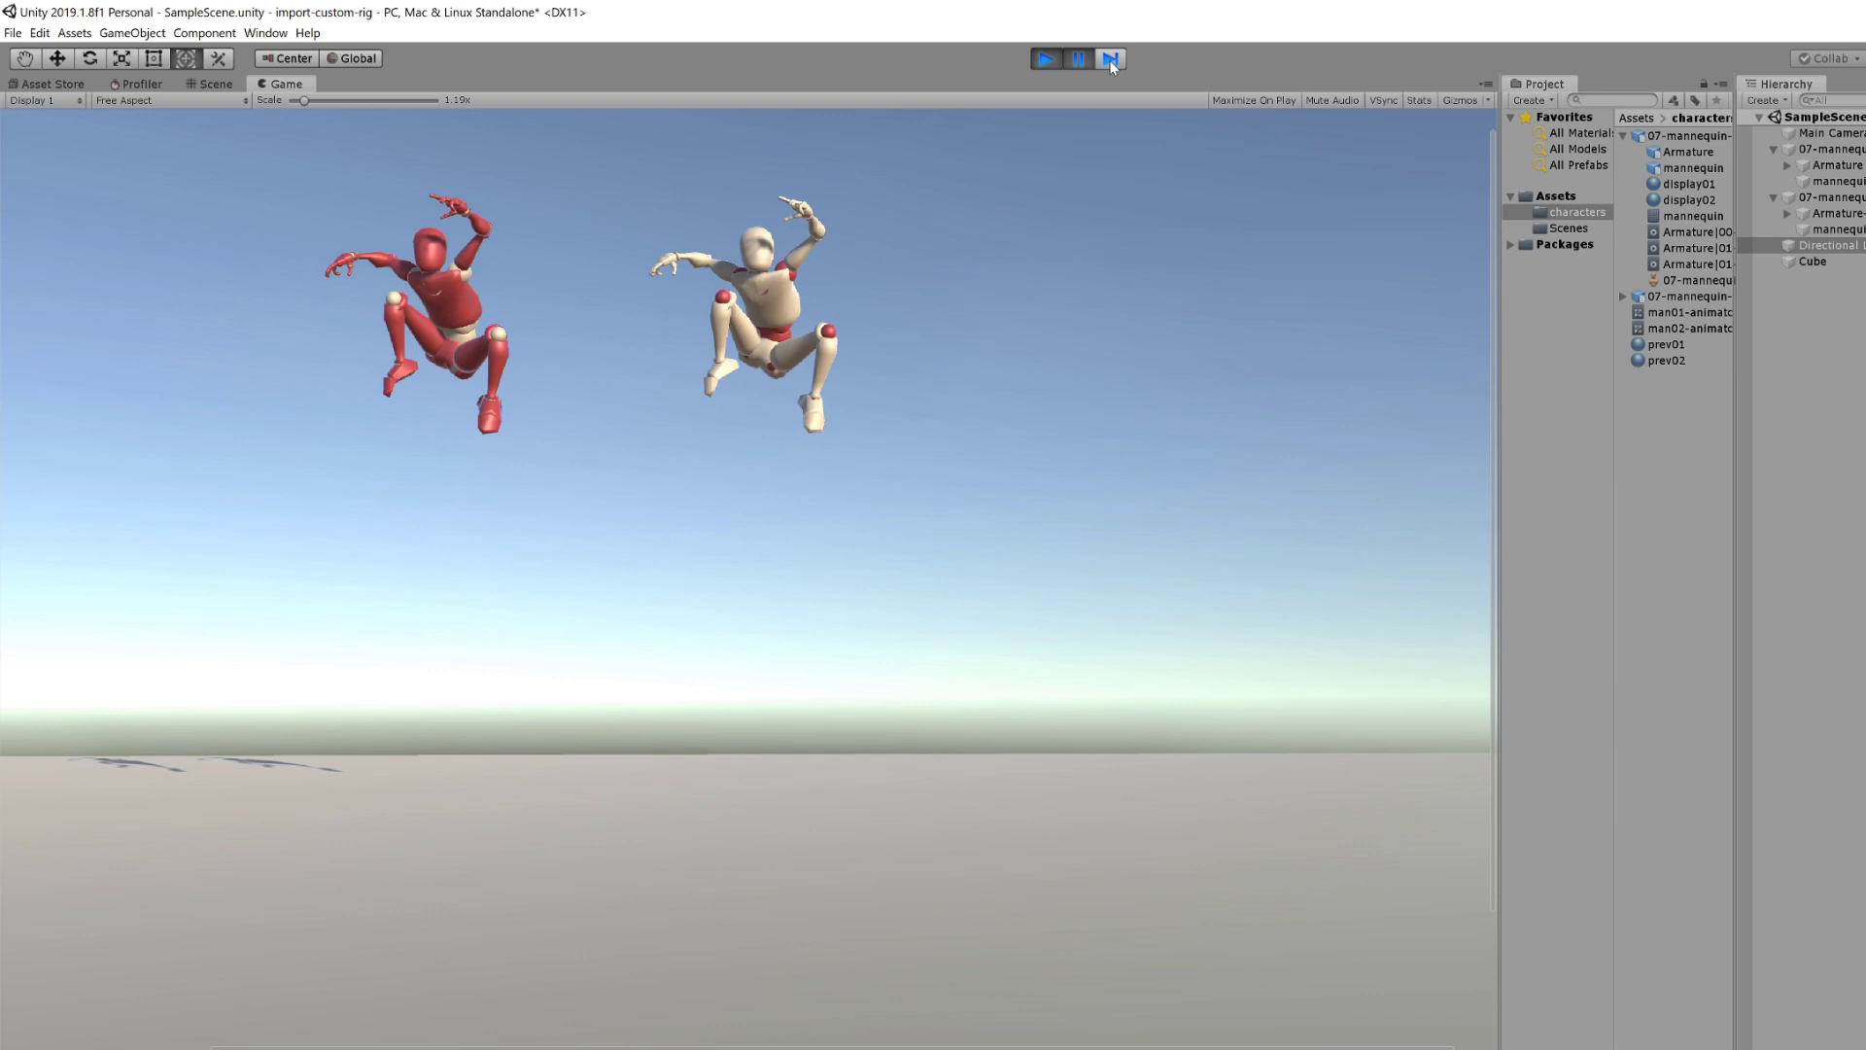
pyautogui.click(1111, 59)
pyautogui.click(1111, 60)
pyautogui.click(1111, 60)
pyautogui.click(1111, 59)
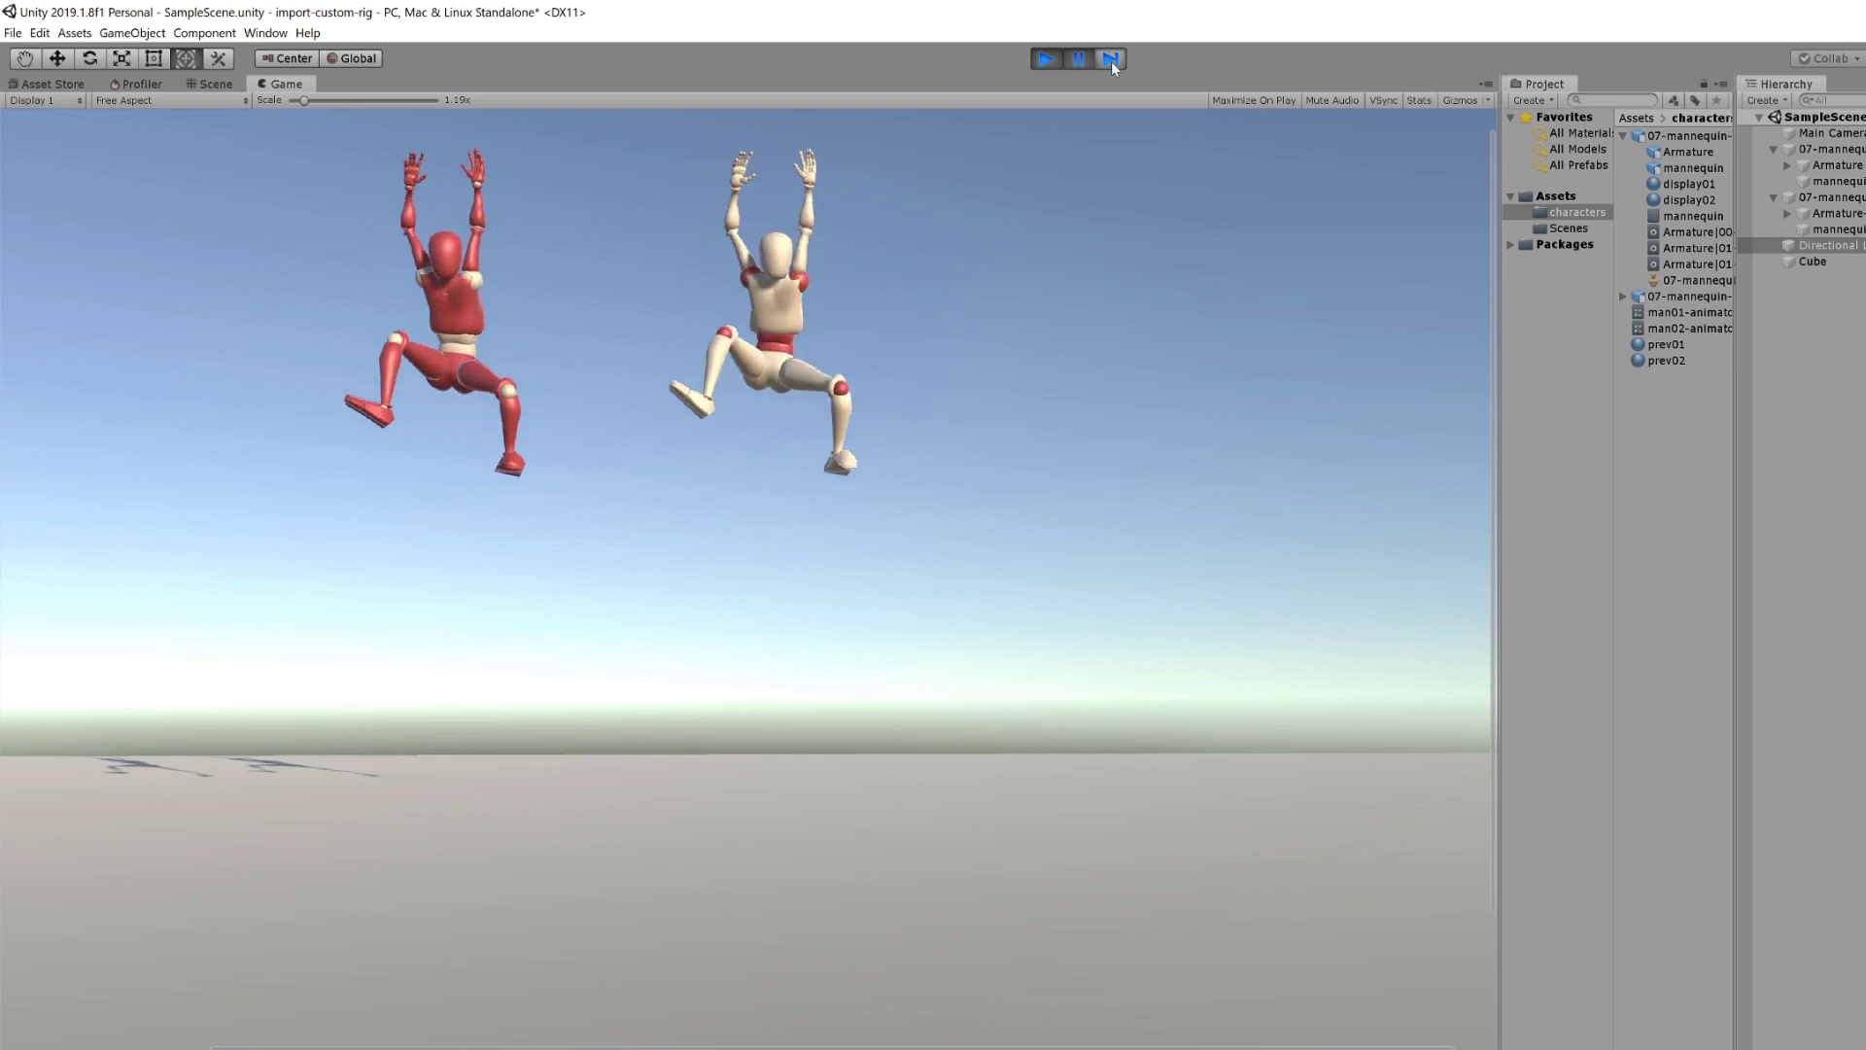
pyautogui.click(1111, 60)
pyautogui.click(1111, 59)
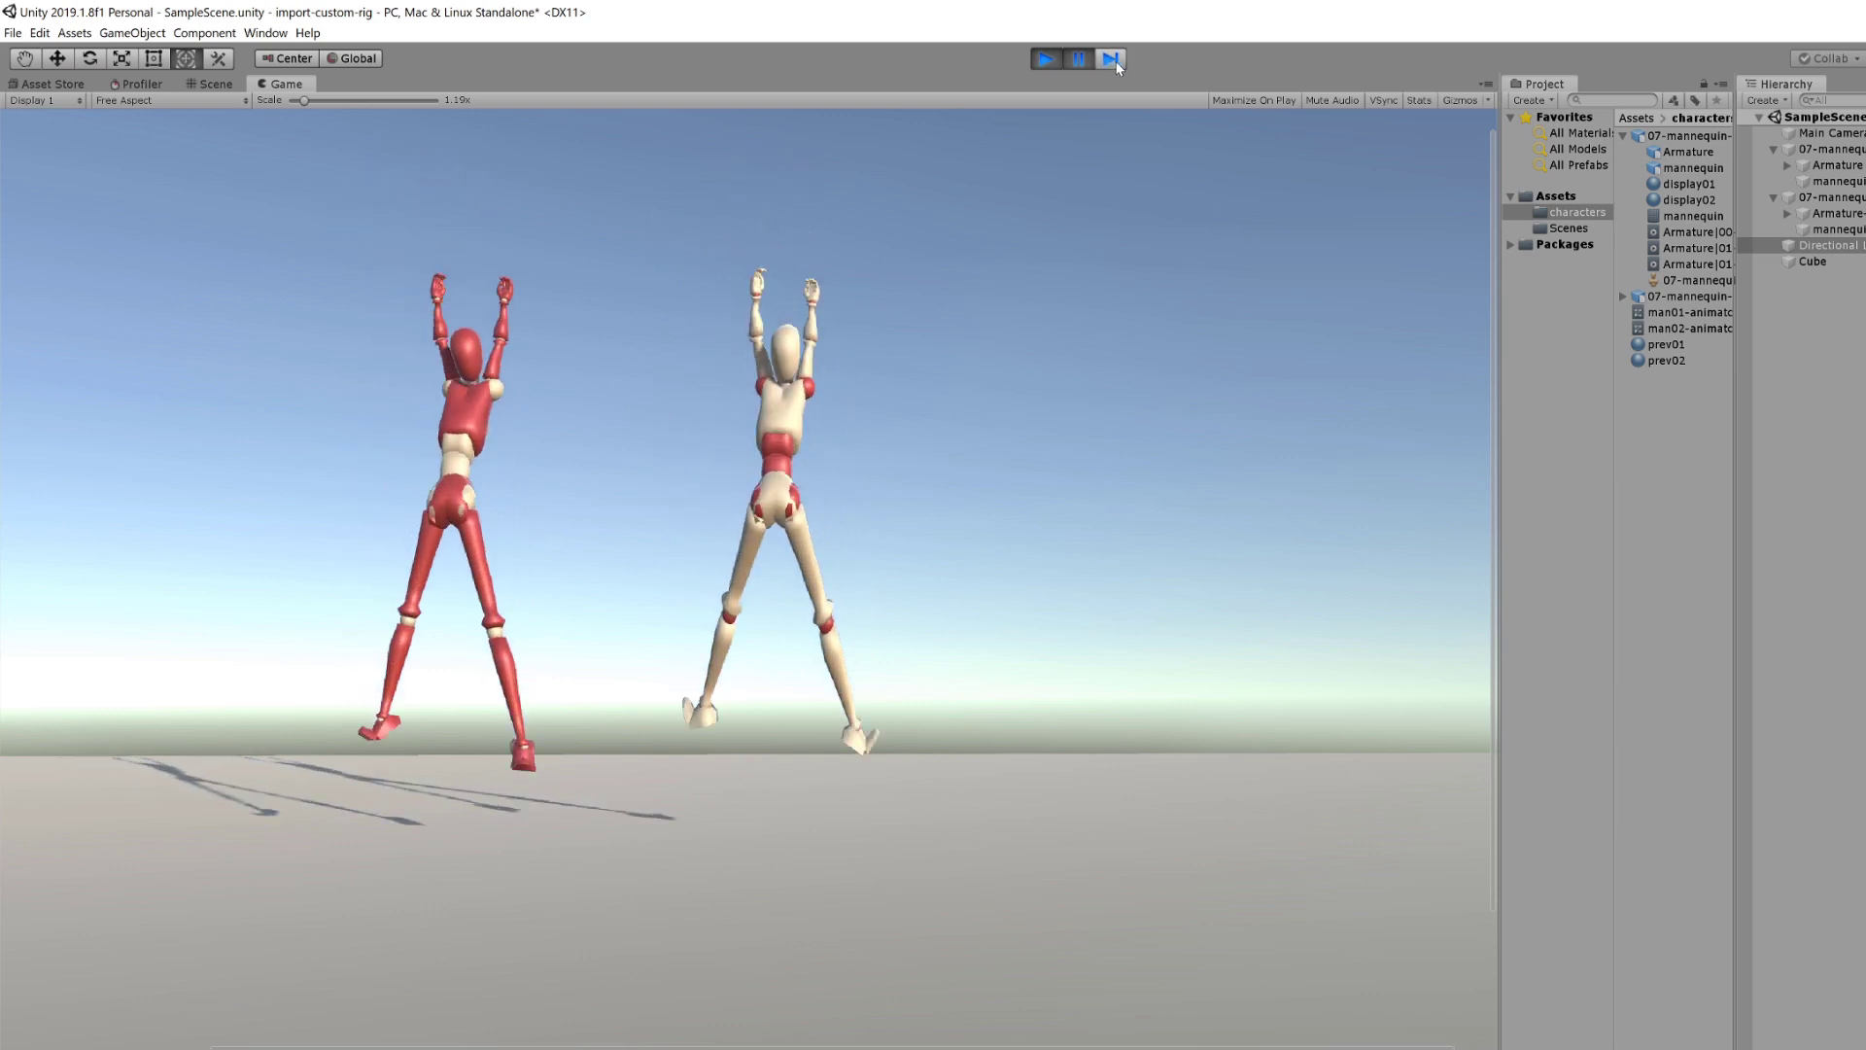
pyautogui.click(1111, 59)
pyautogui.click(1111, 59)
pyautogui.click(1114, 60)
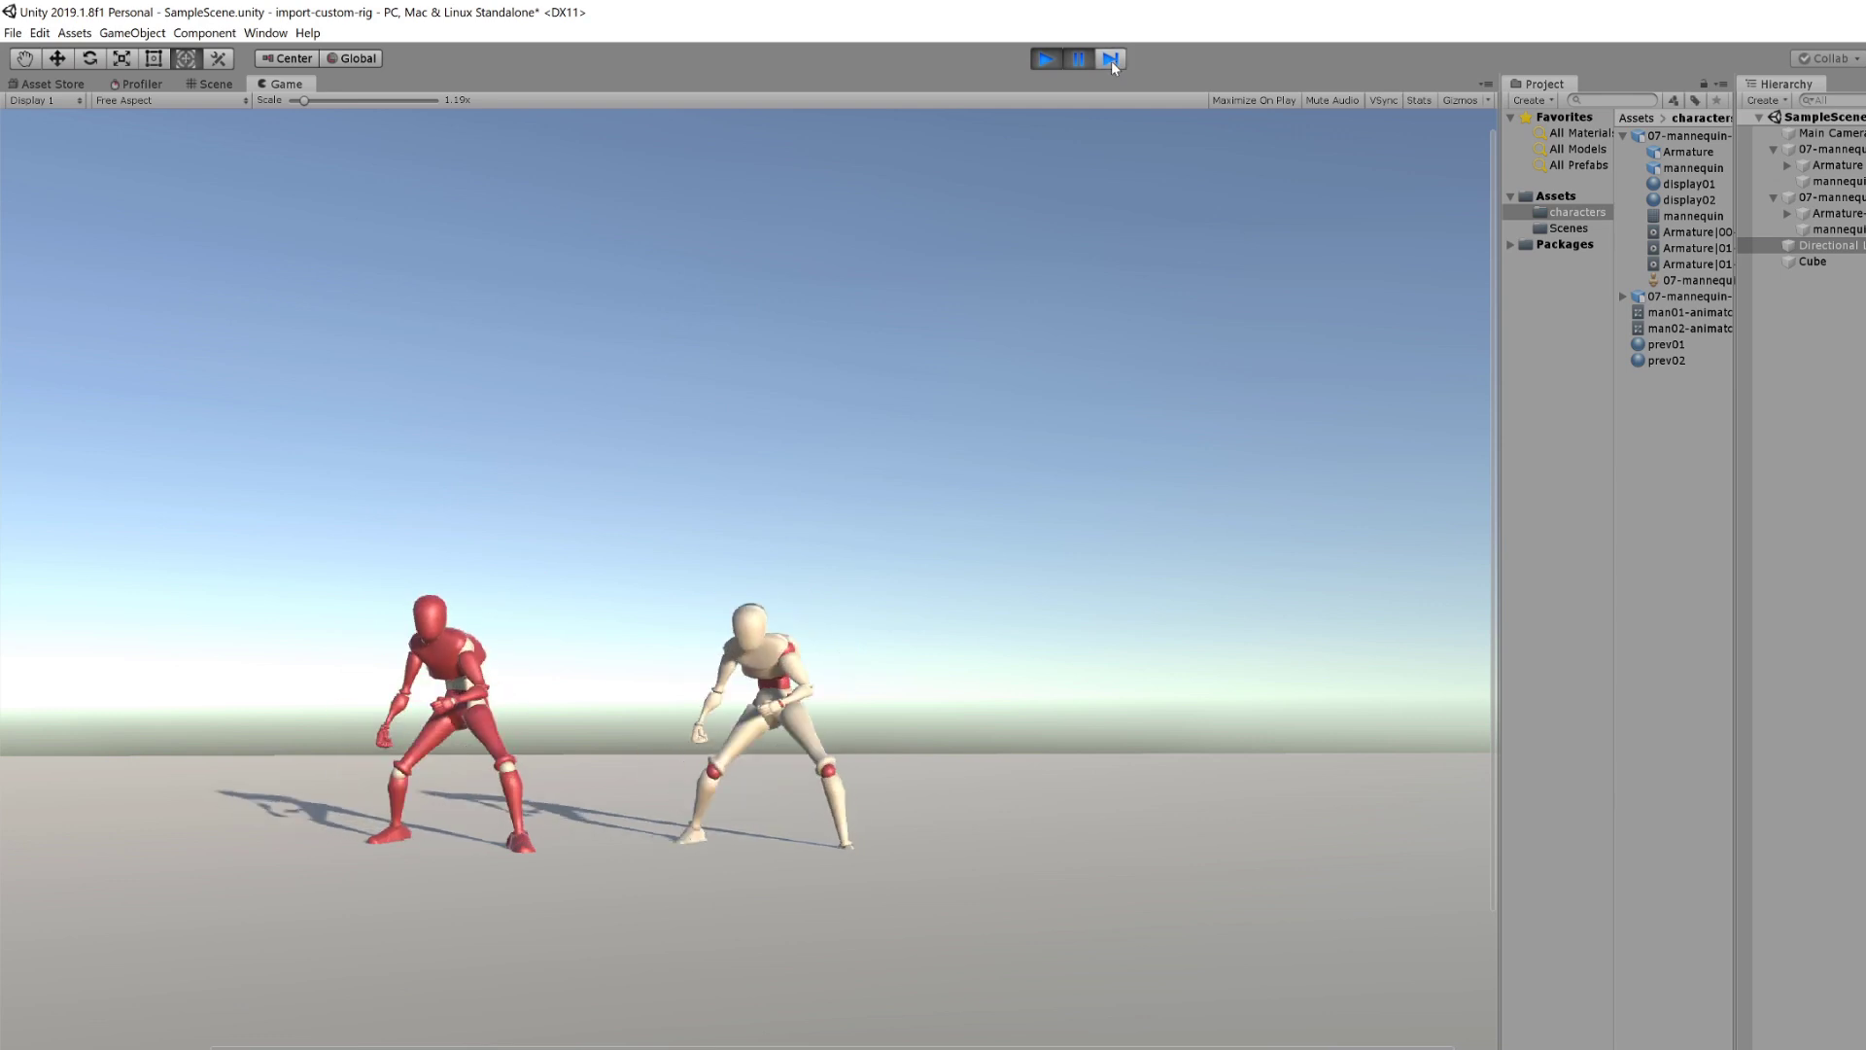
pyautogui.click(1083, 61)
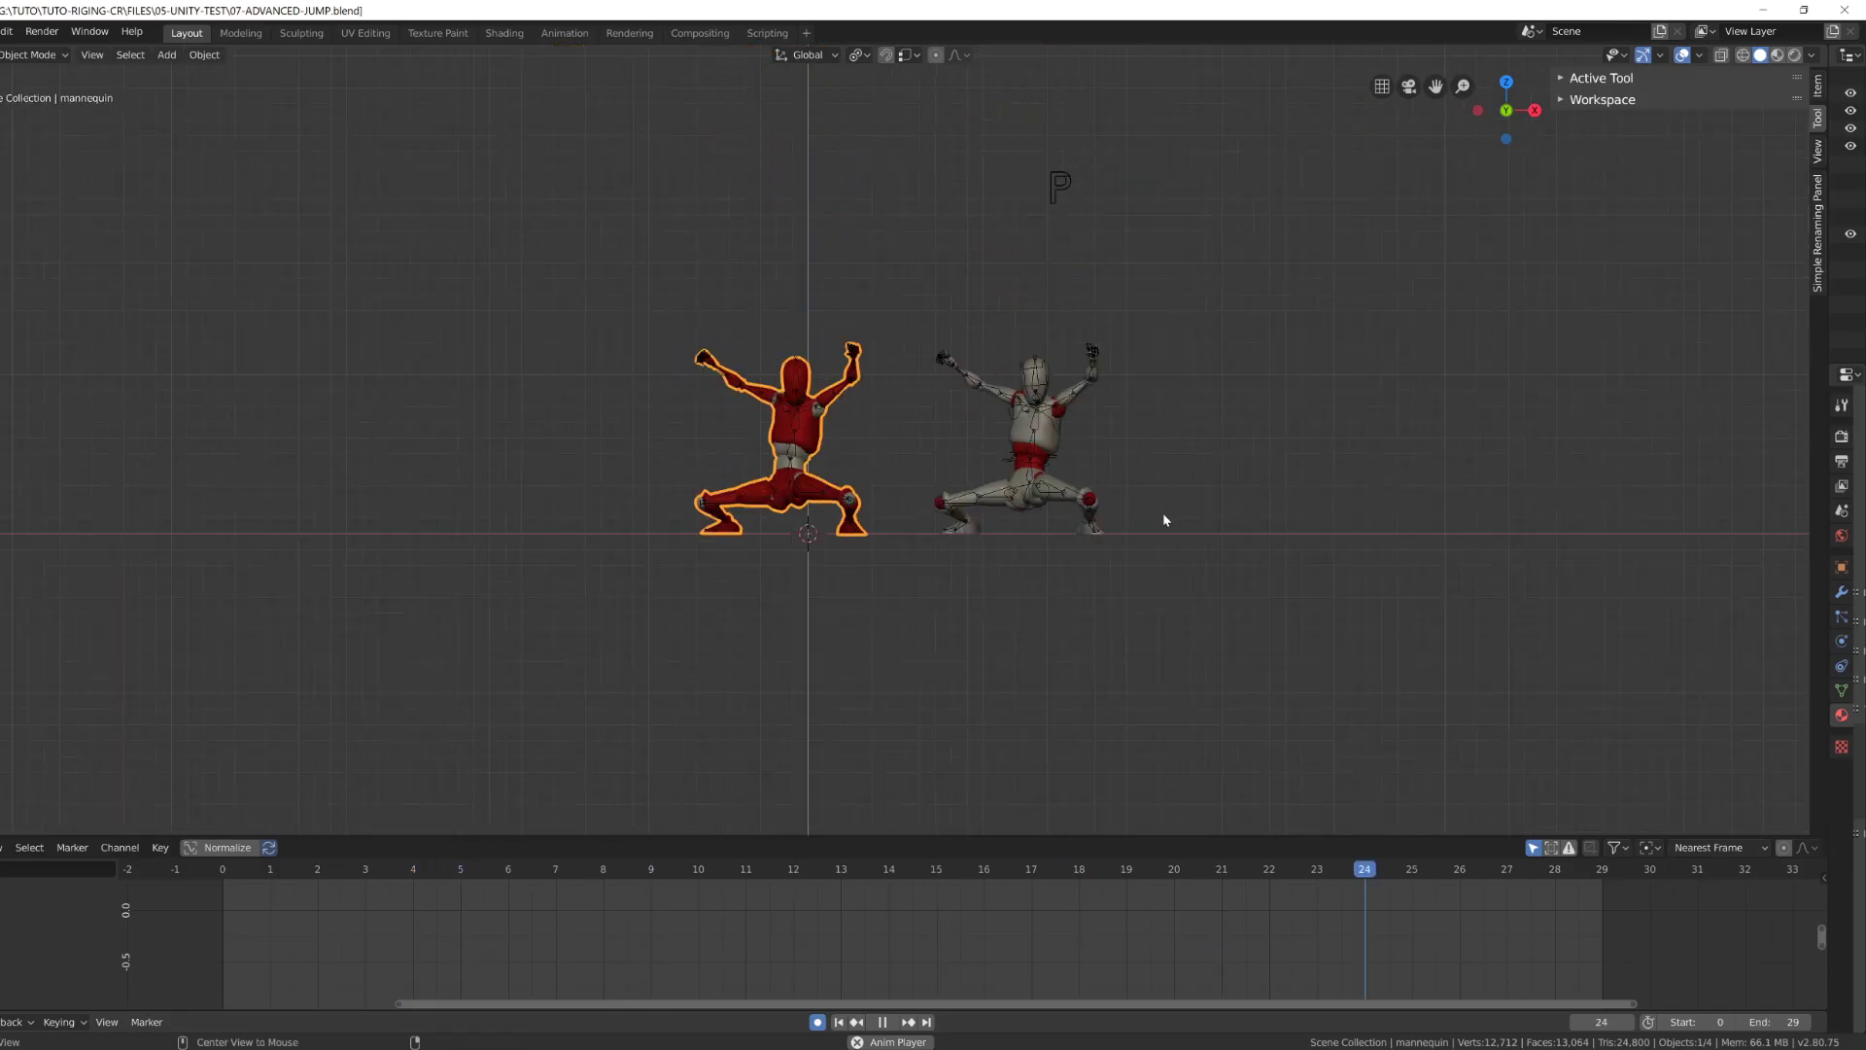
# Frame both mannequin rigs, widen the outliner and properties area, and stop playback at frame 24.
pyautogui.keyDown('shift'); pyautogui.moveTo(1163, 511); pyautogui.dragTo(1113, 612, button='middle'); pyautogui.keyUp('shift')
pyautogui.scroll(1, 1104, 636)
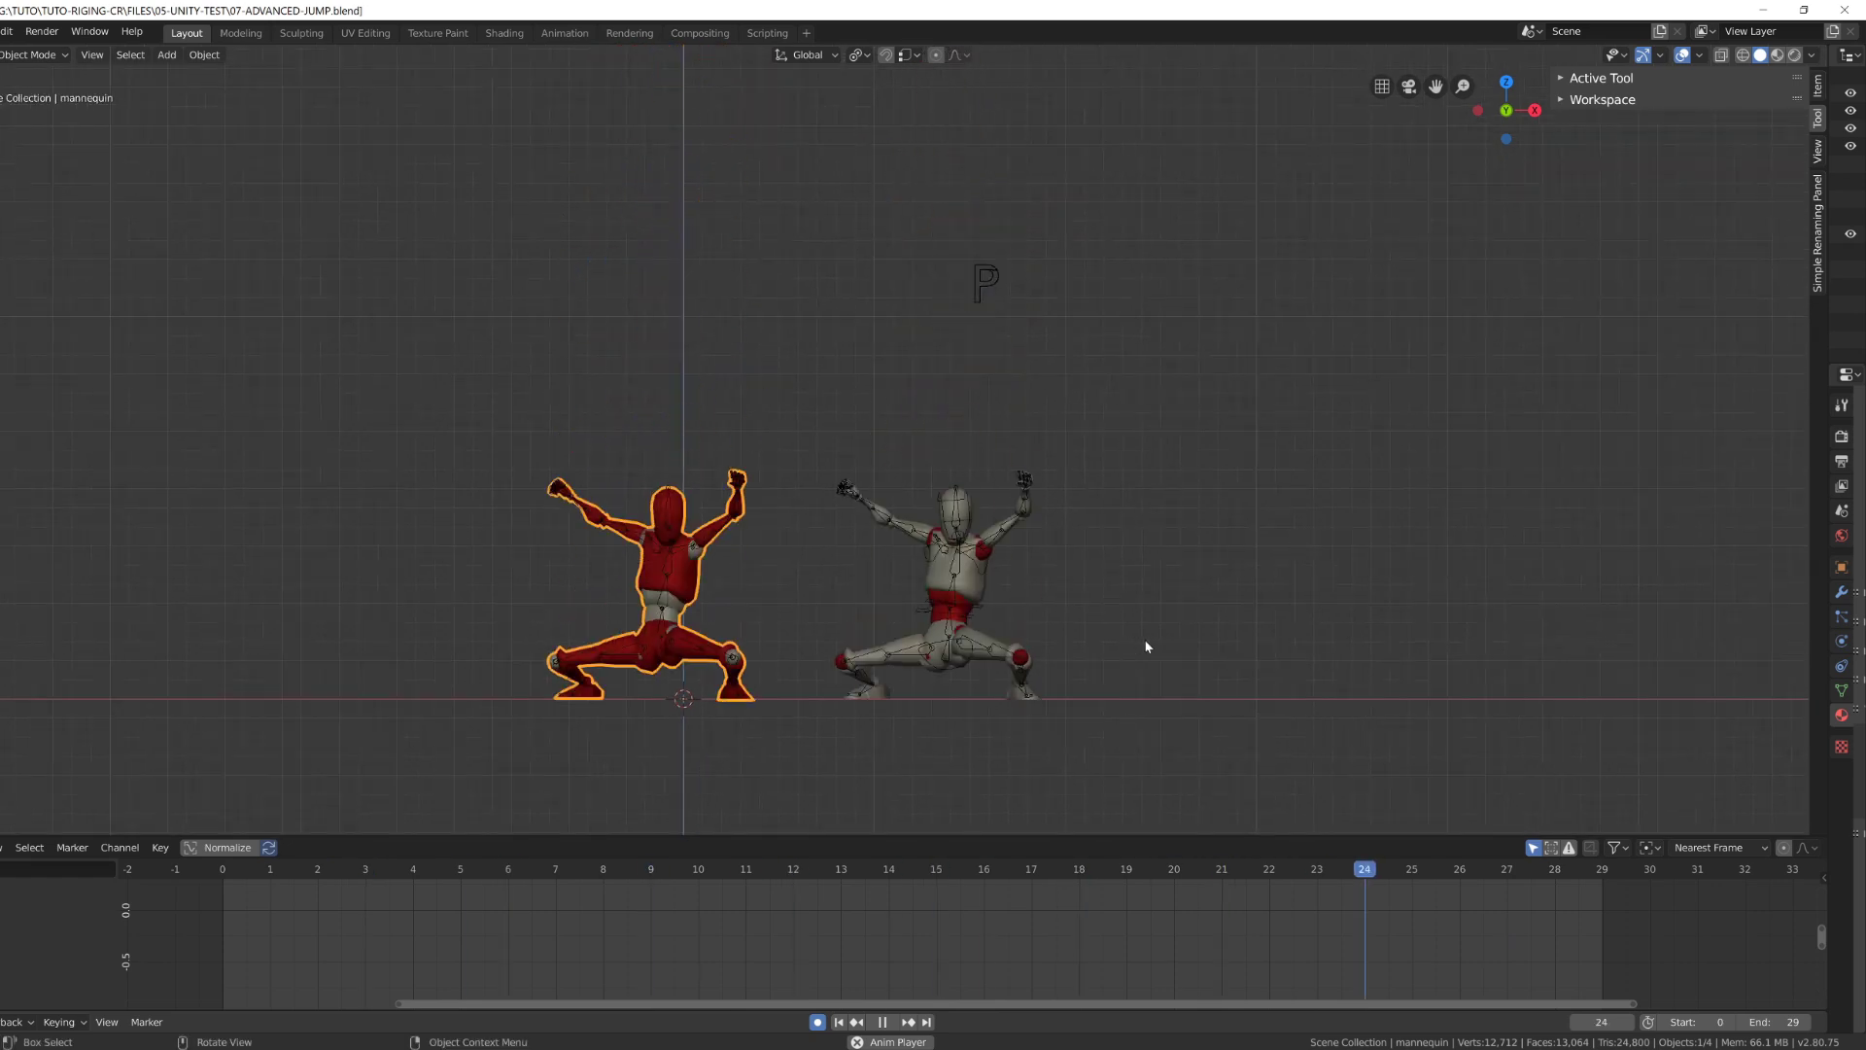
pyautogui.hotkey('shift', 'alt', 'z')
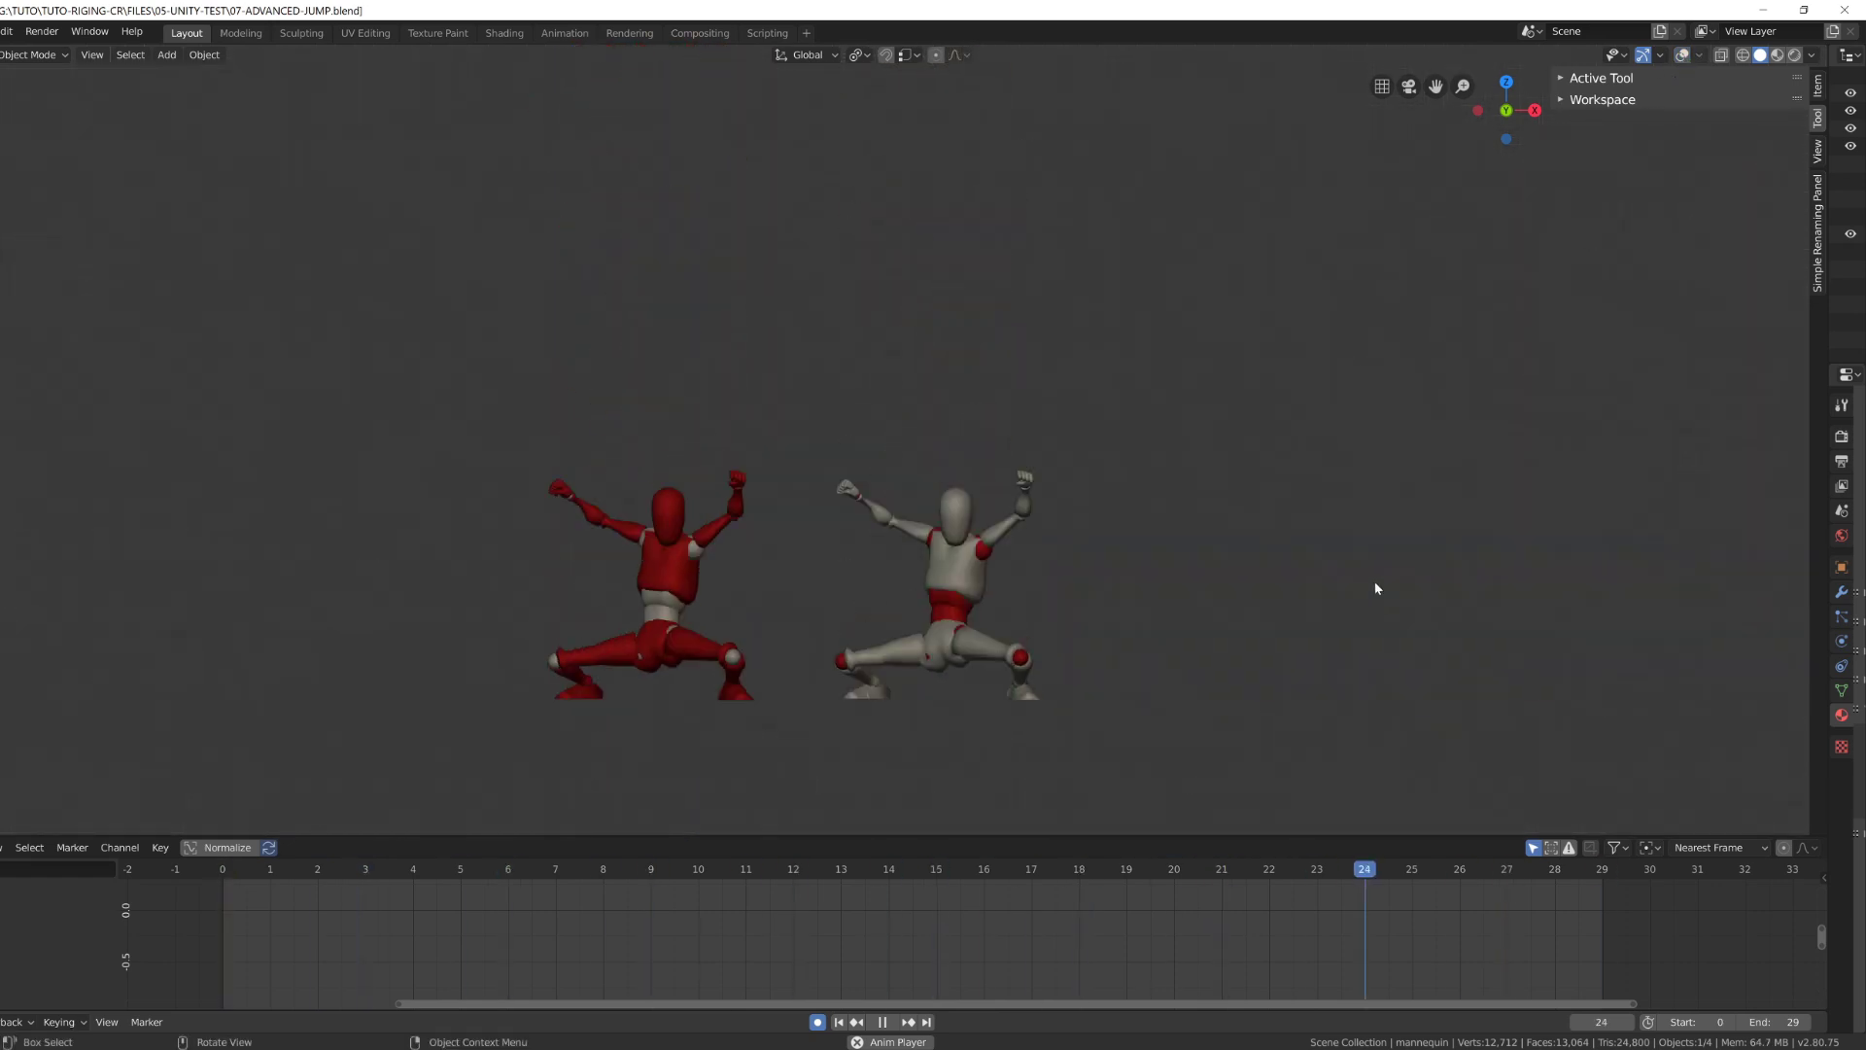
pyautogui.moveTo(1828, 411); pyautogui.dragTo(1640, 622)
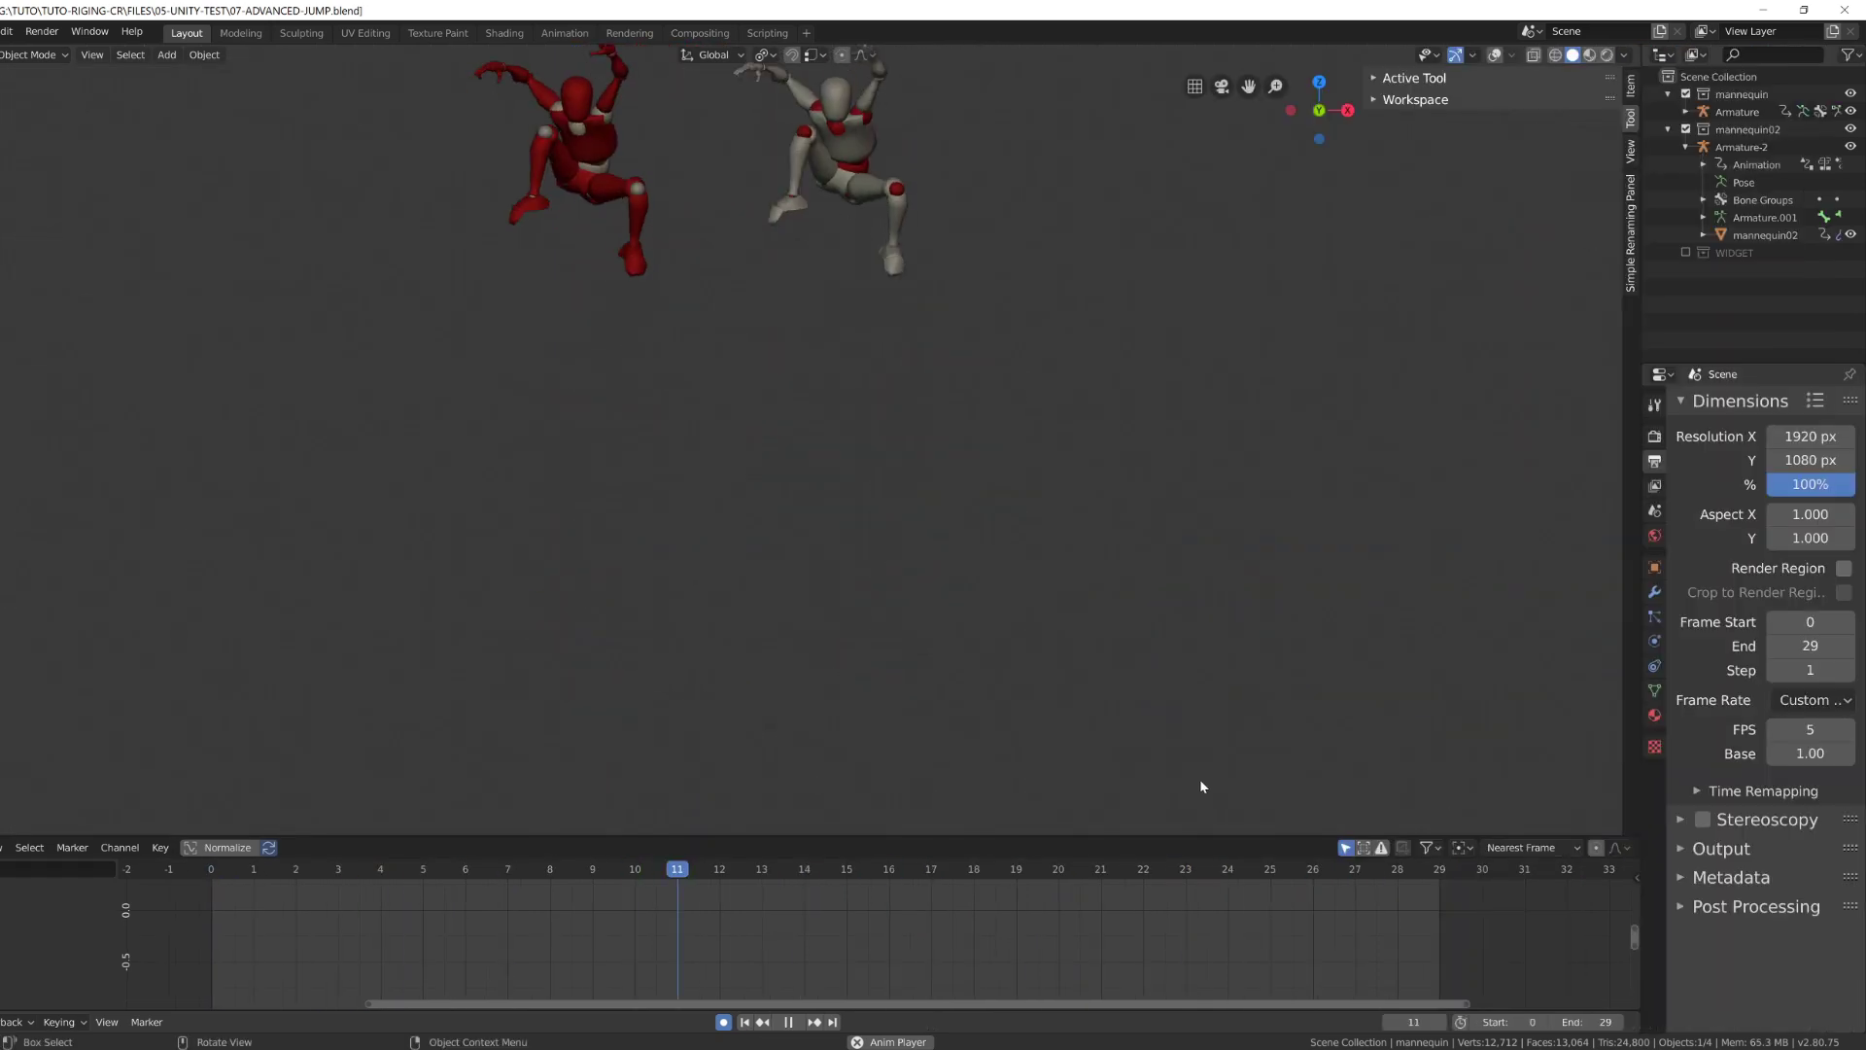
pyautogui.hotkey('shift', 'alt', 'z')
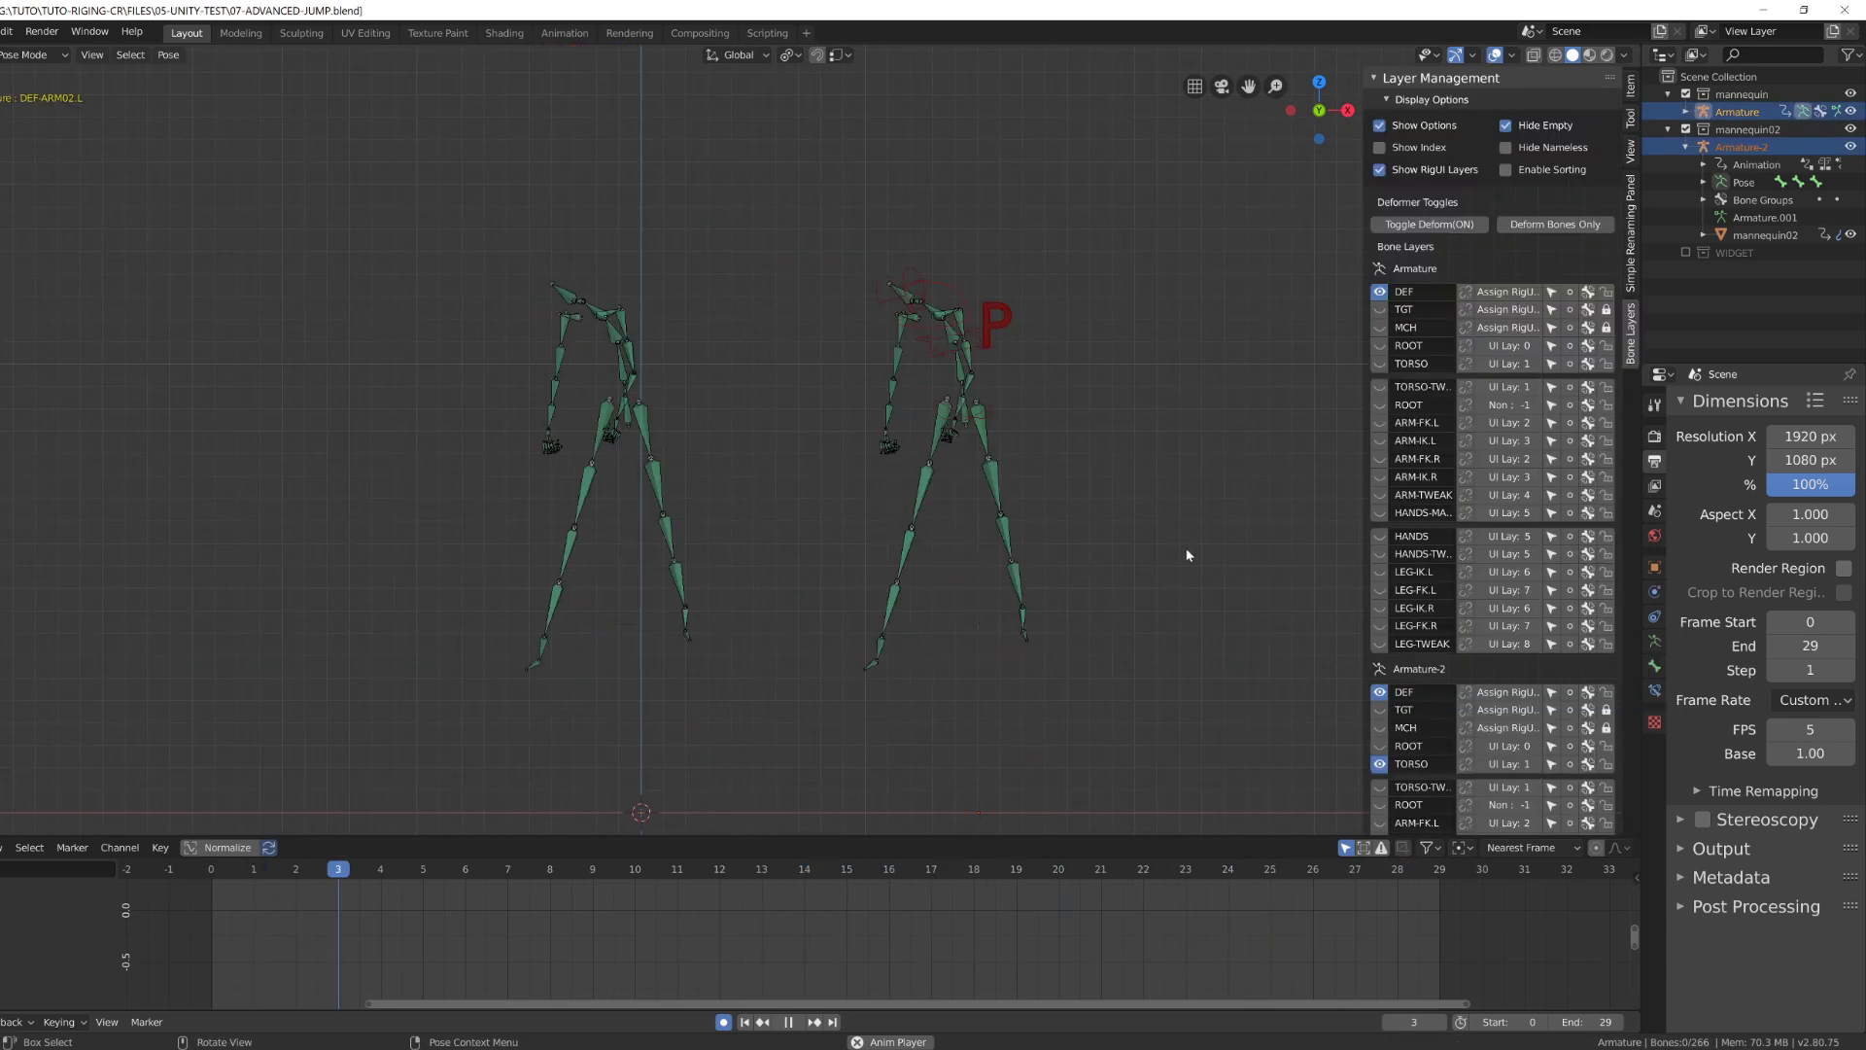
pyautogui.scroll(-1, 1187, 548)
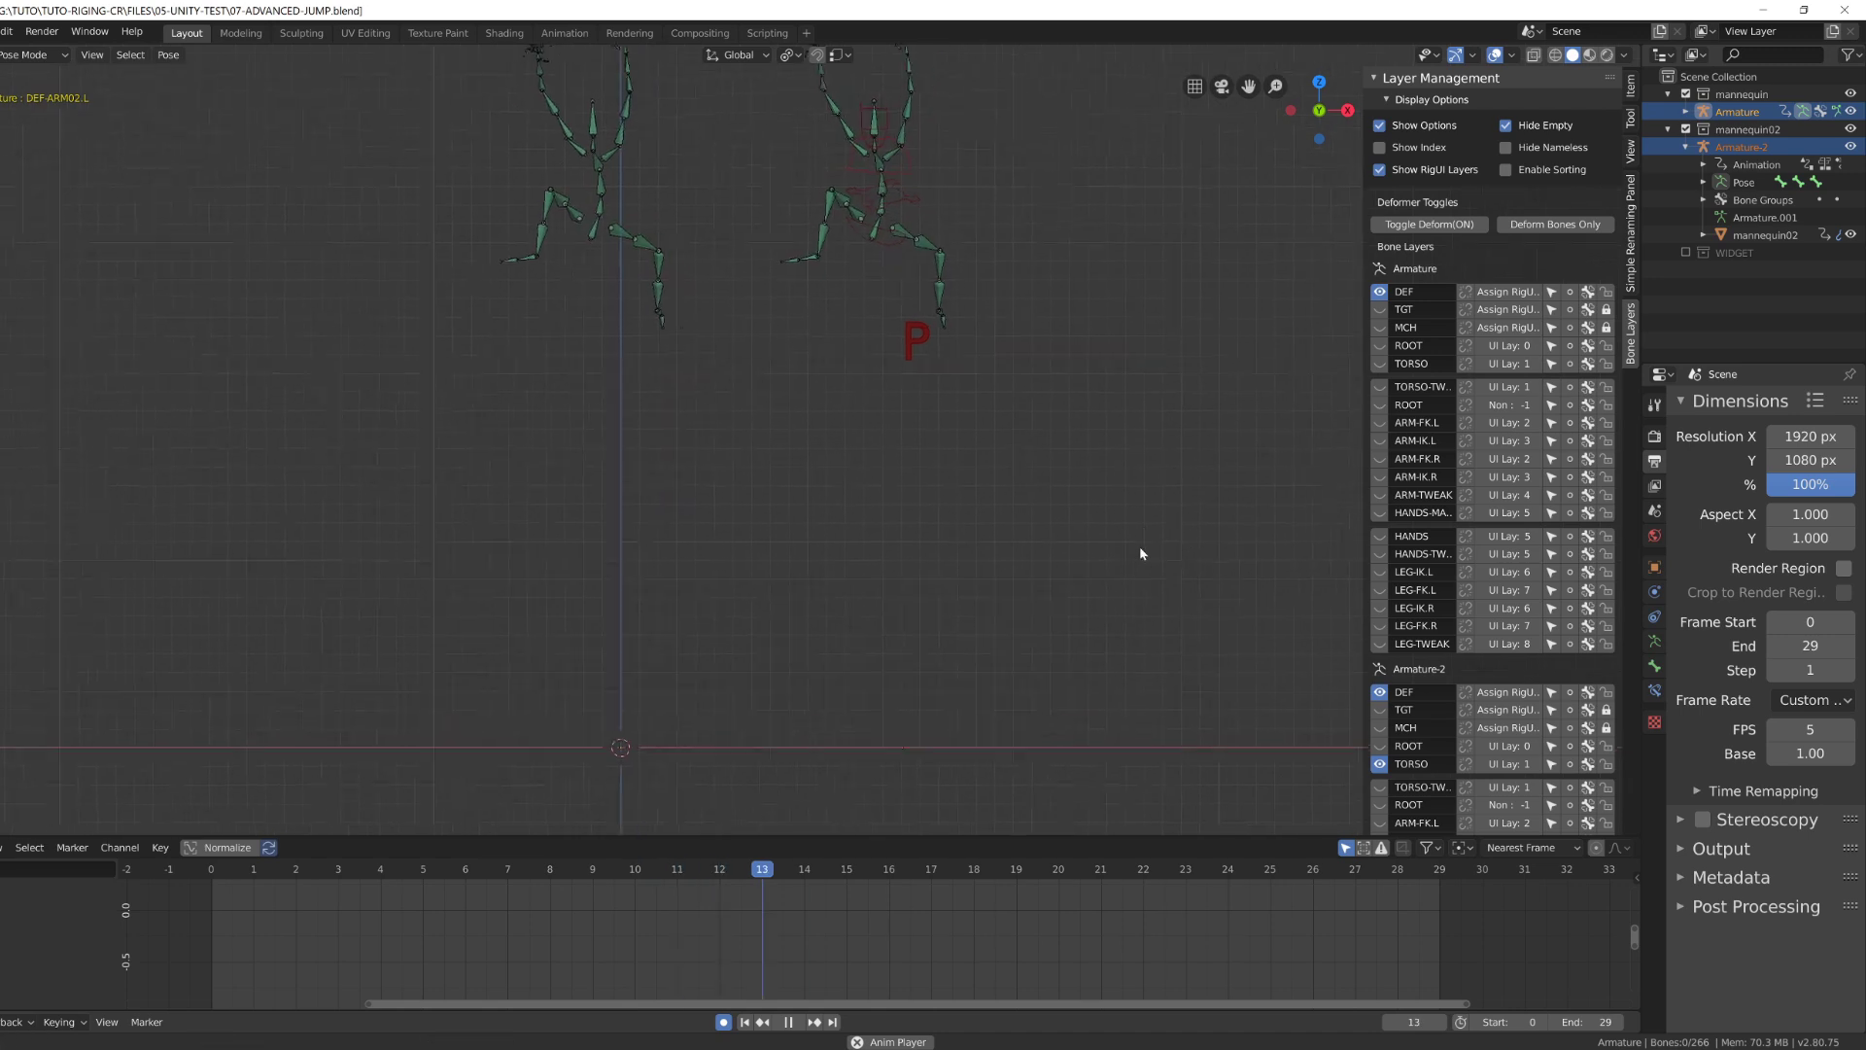
pyautogui.keyDown('shift'); pyautogui.moveTo(1139, 553); pyautogui.dragTo(1112, 558, button='middle'); pyautogui.keyUp('shift')
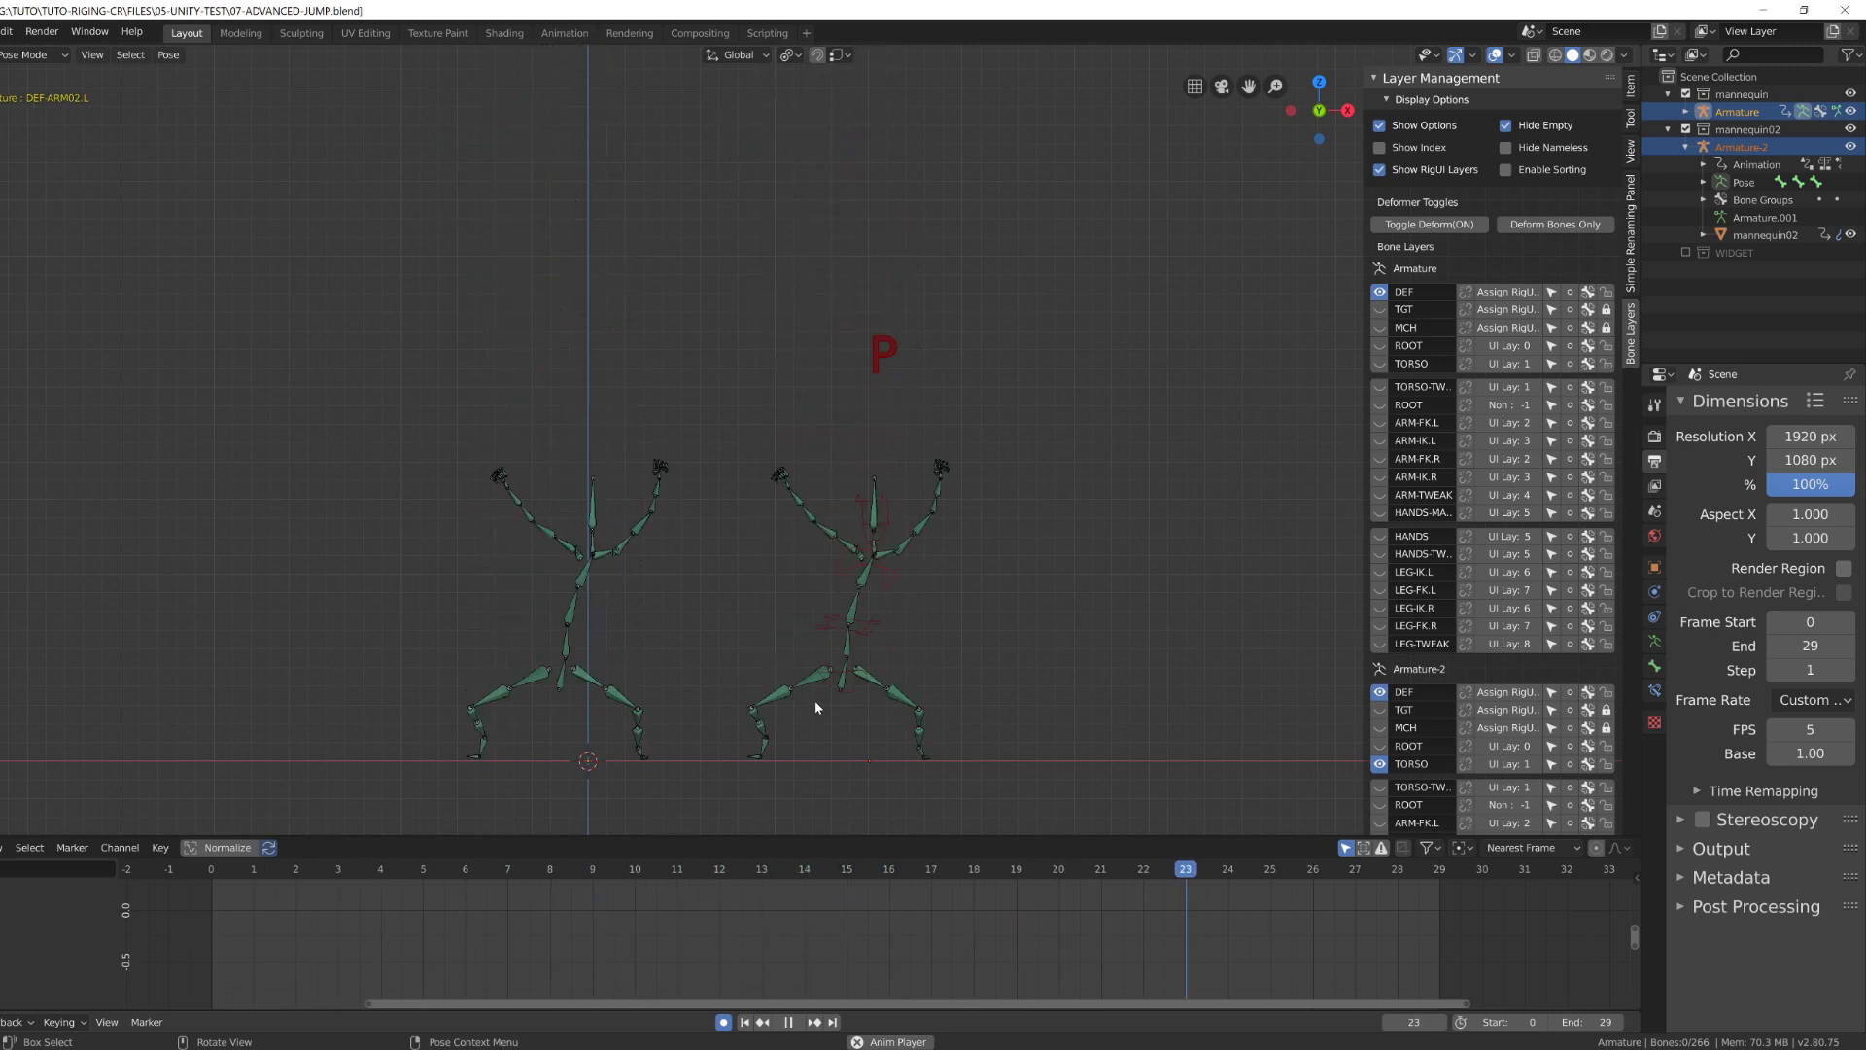
pyautogui.press('space')
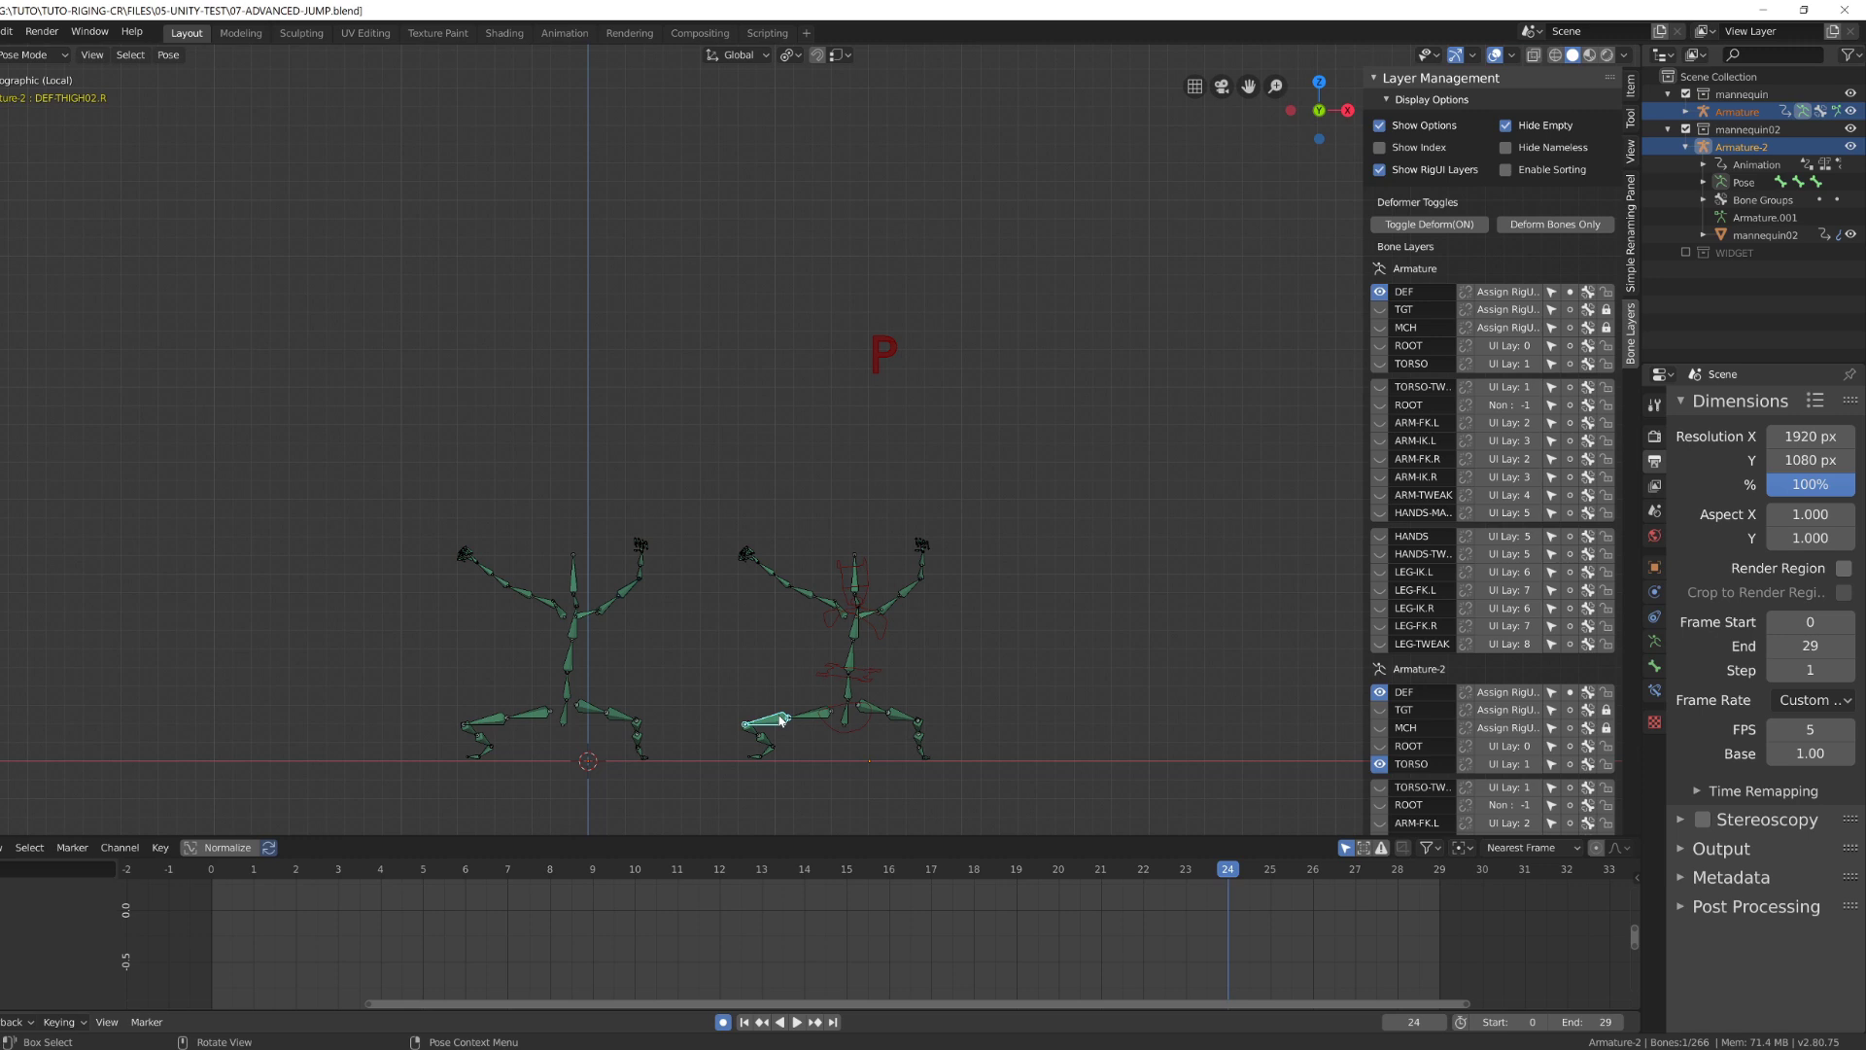
# Enter Edit Mode and inspect the spine and root bones from a tilted view.
pyautogui.press('Tab')
pyautogui.moveTo(801, 687); pyautogui.dragTo(642, 597, button='middle')
pyautogui.scroll(4, 642, 596)
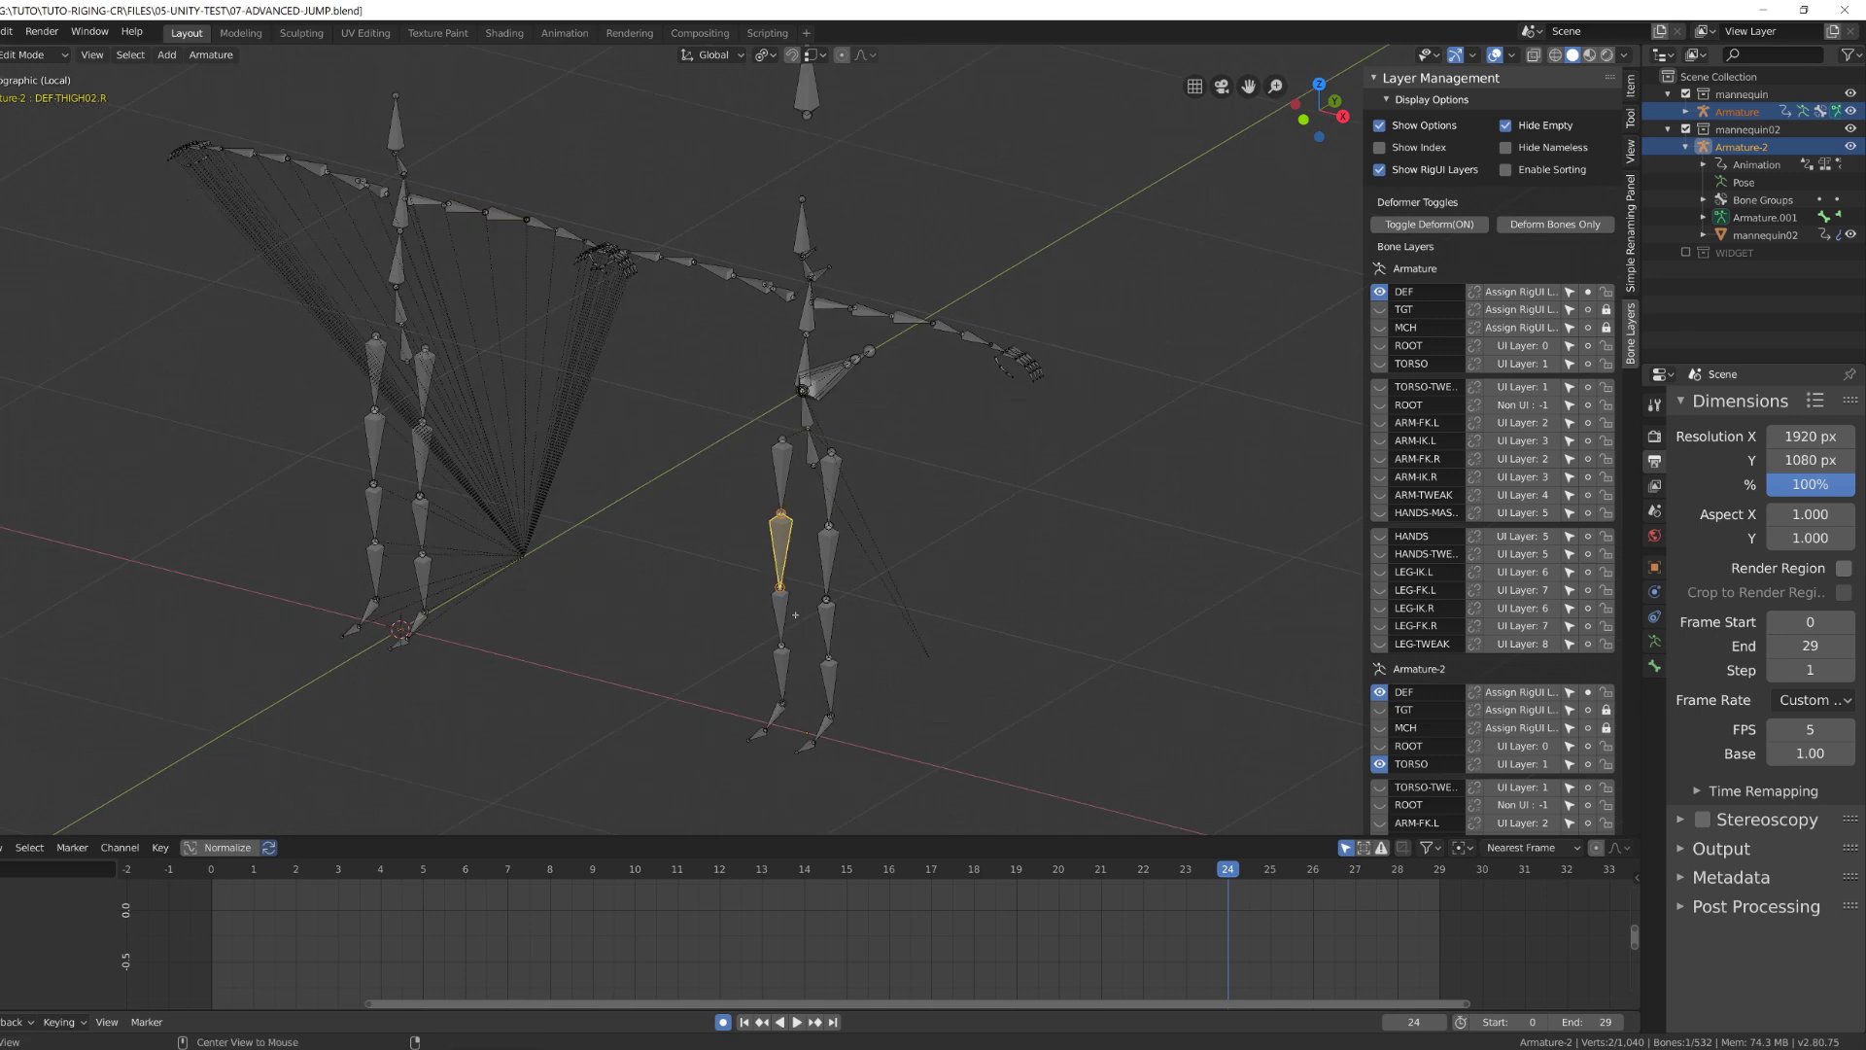
pyautogui.click(804, 452)
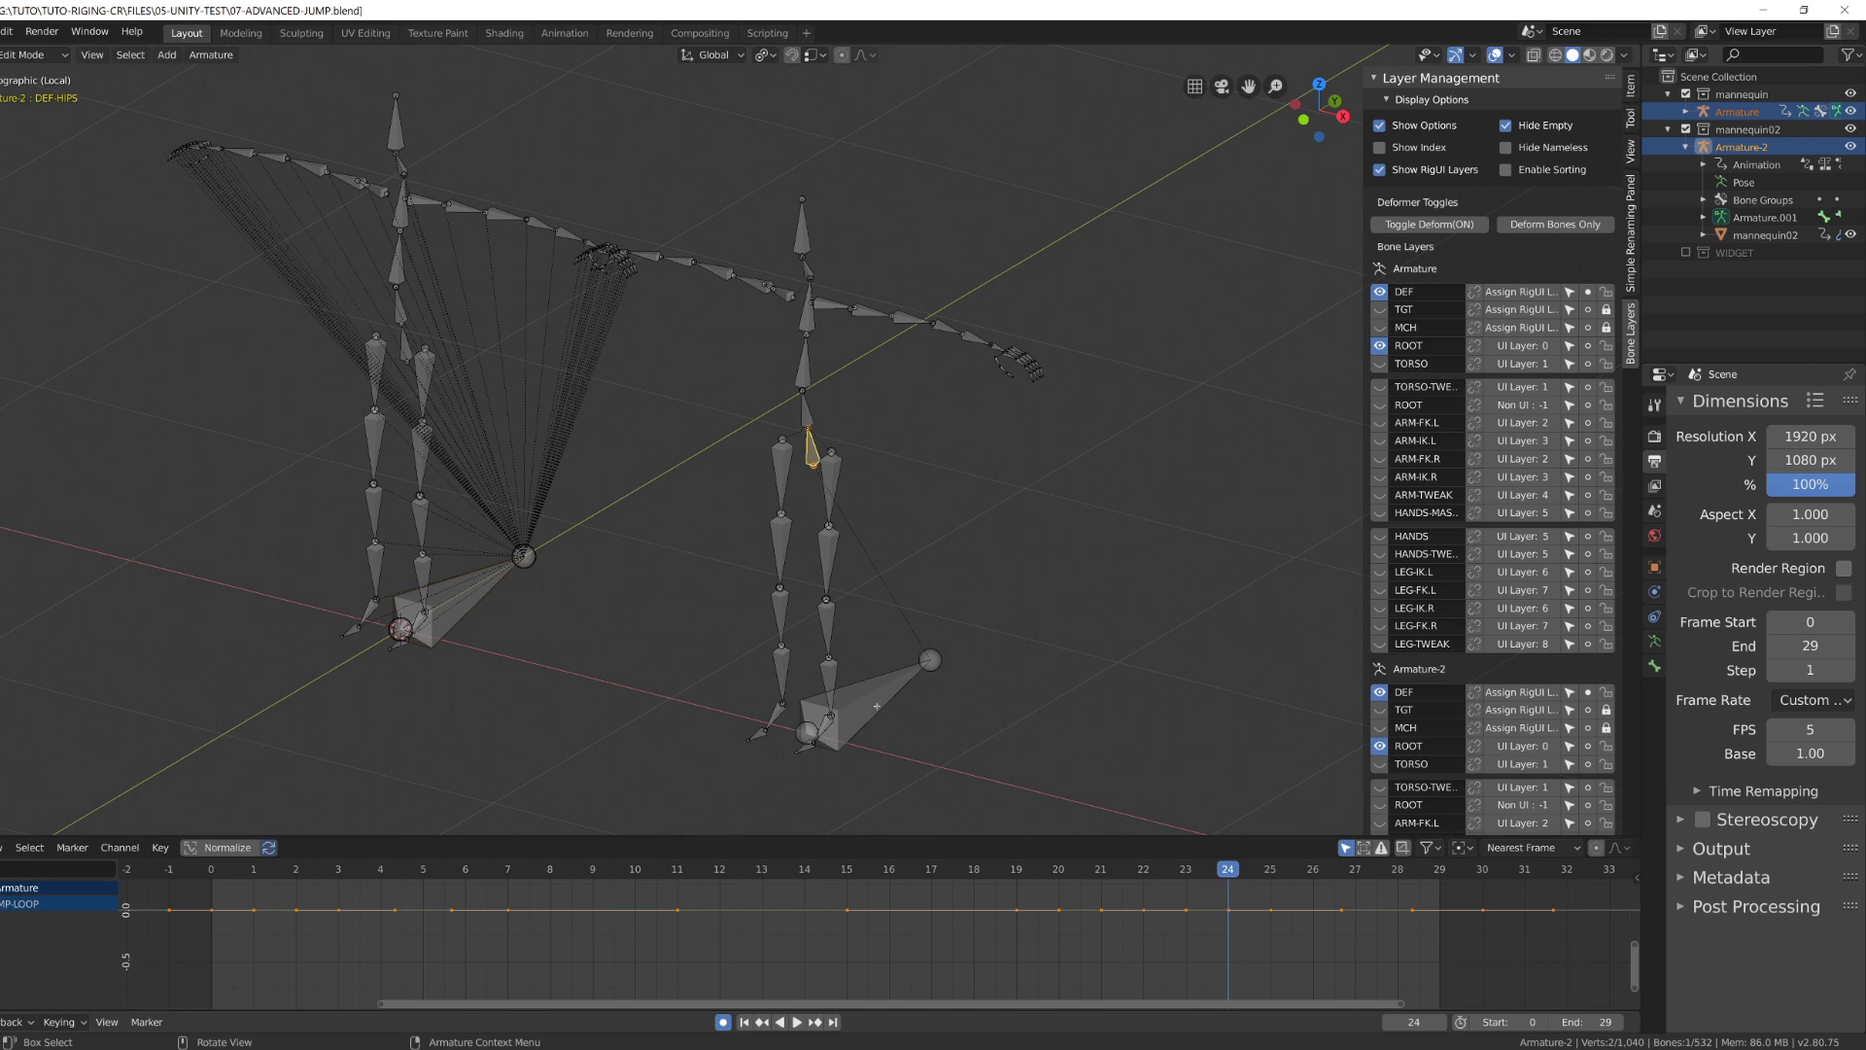
pyautogui.click(877, 707)
pyautogui.scroll(6, 873, 670)
# Inspect Armature-2's left thigh, DEF-HIPS and shin bones, then return to Object Mode.
pyautogui.click(844, 513)
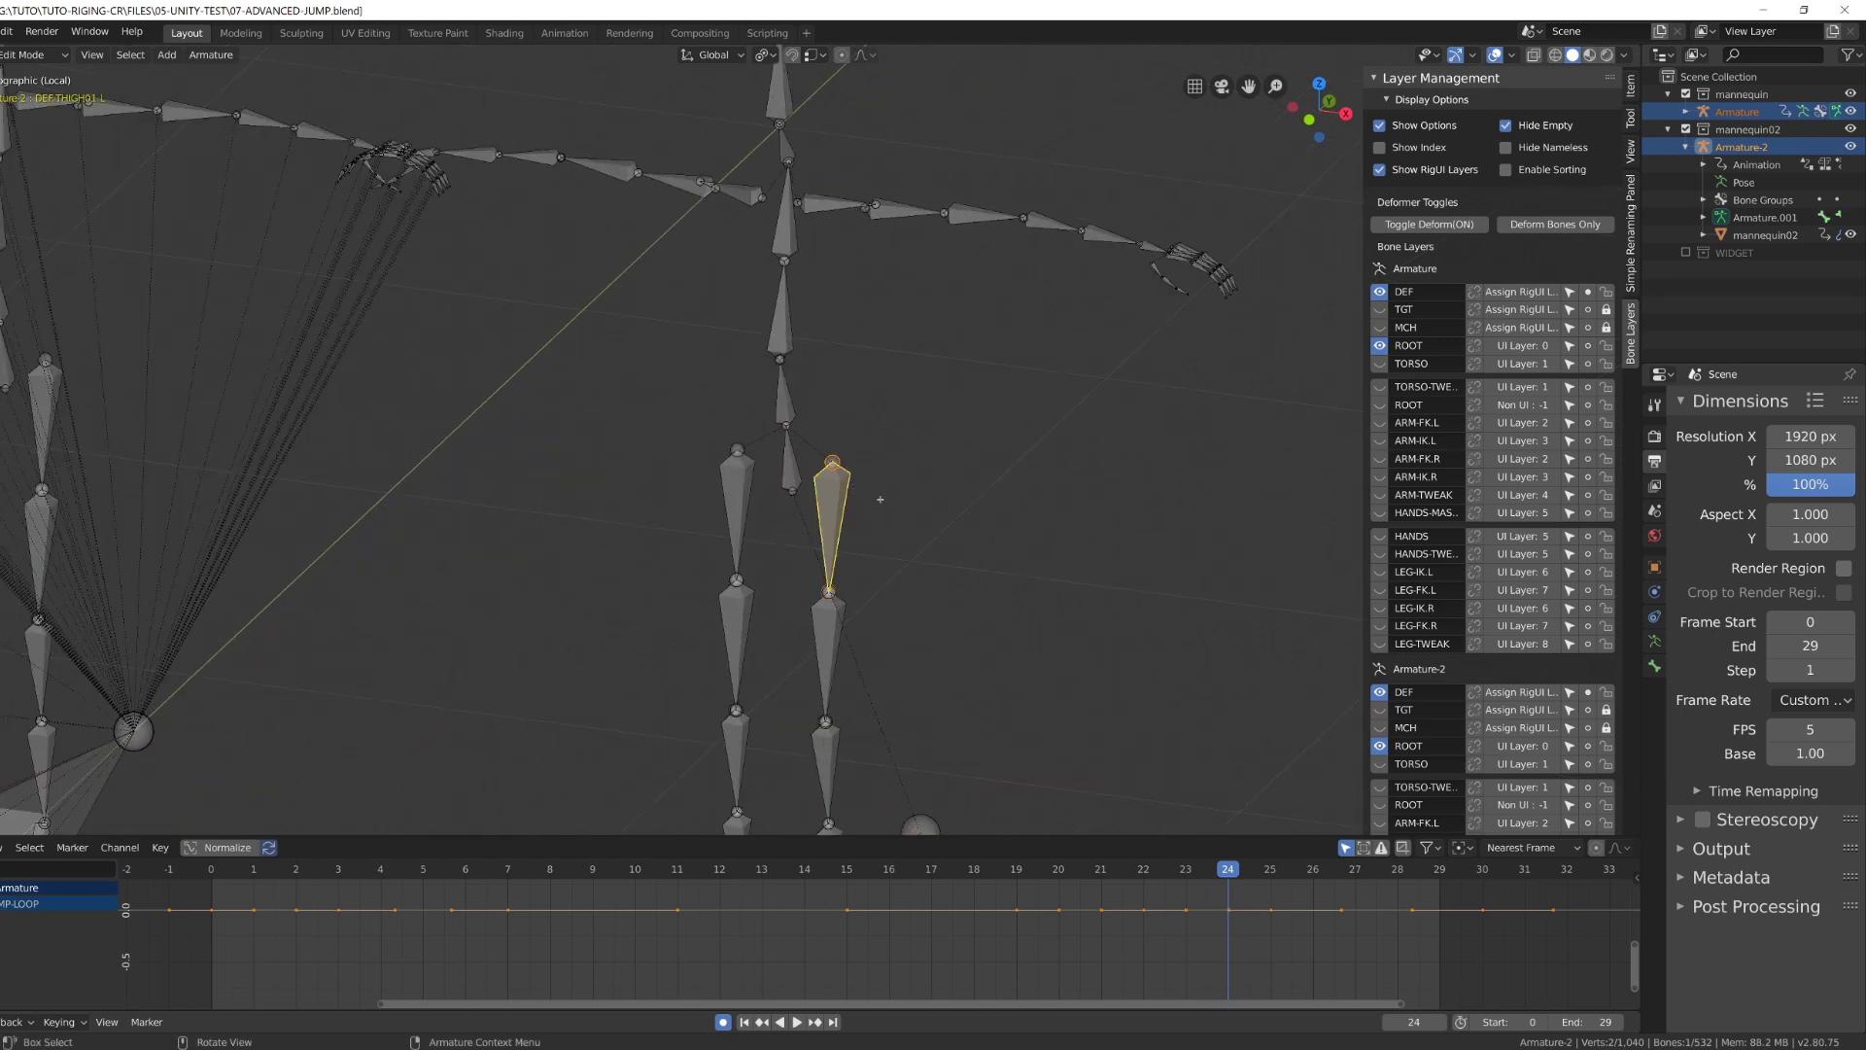
pyautogui.scroll(5, 819, 489)
pyautogui.keyDown('shift'); pyautogui.click(787, 446); pyautogui.keyUp('shift')
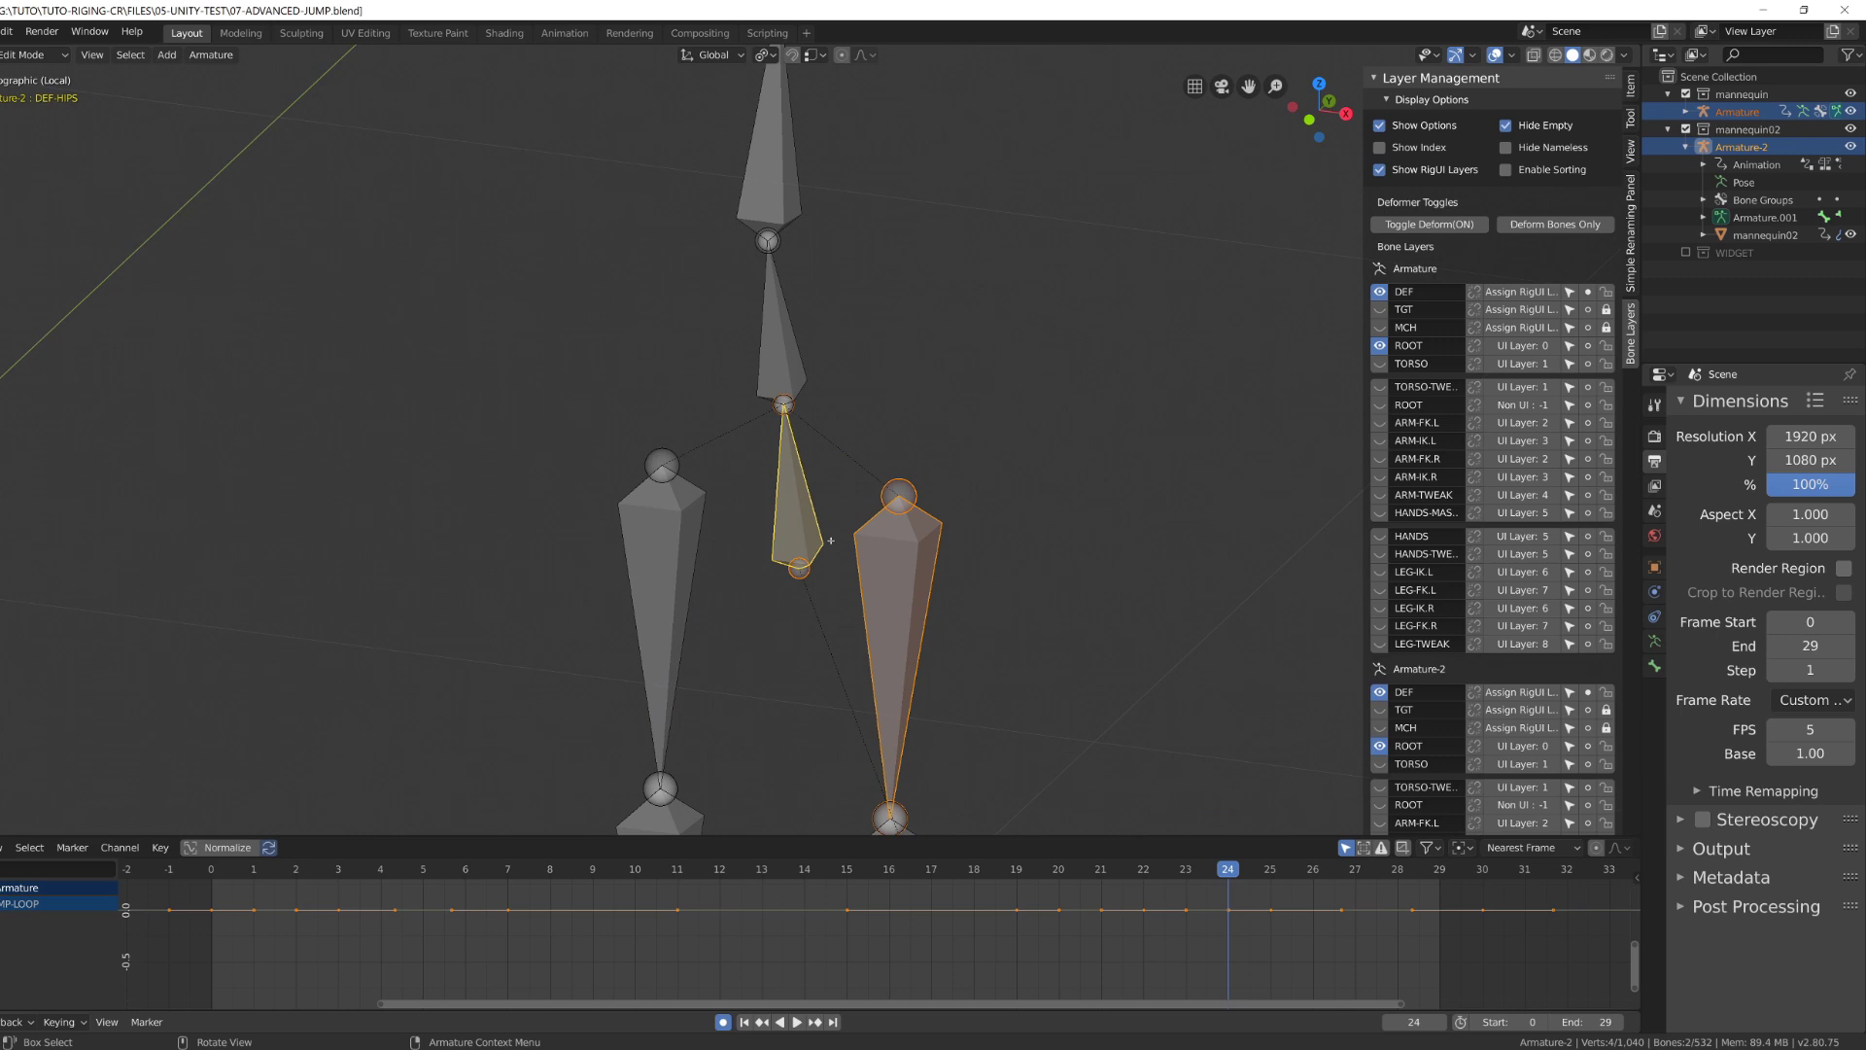
pyautogui.scroll(-4, 846, 525)
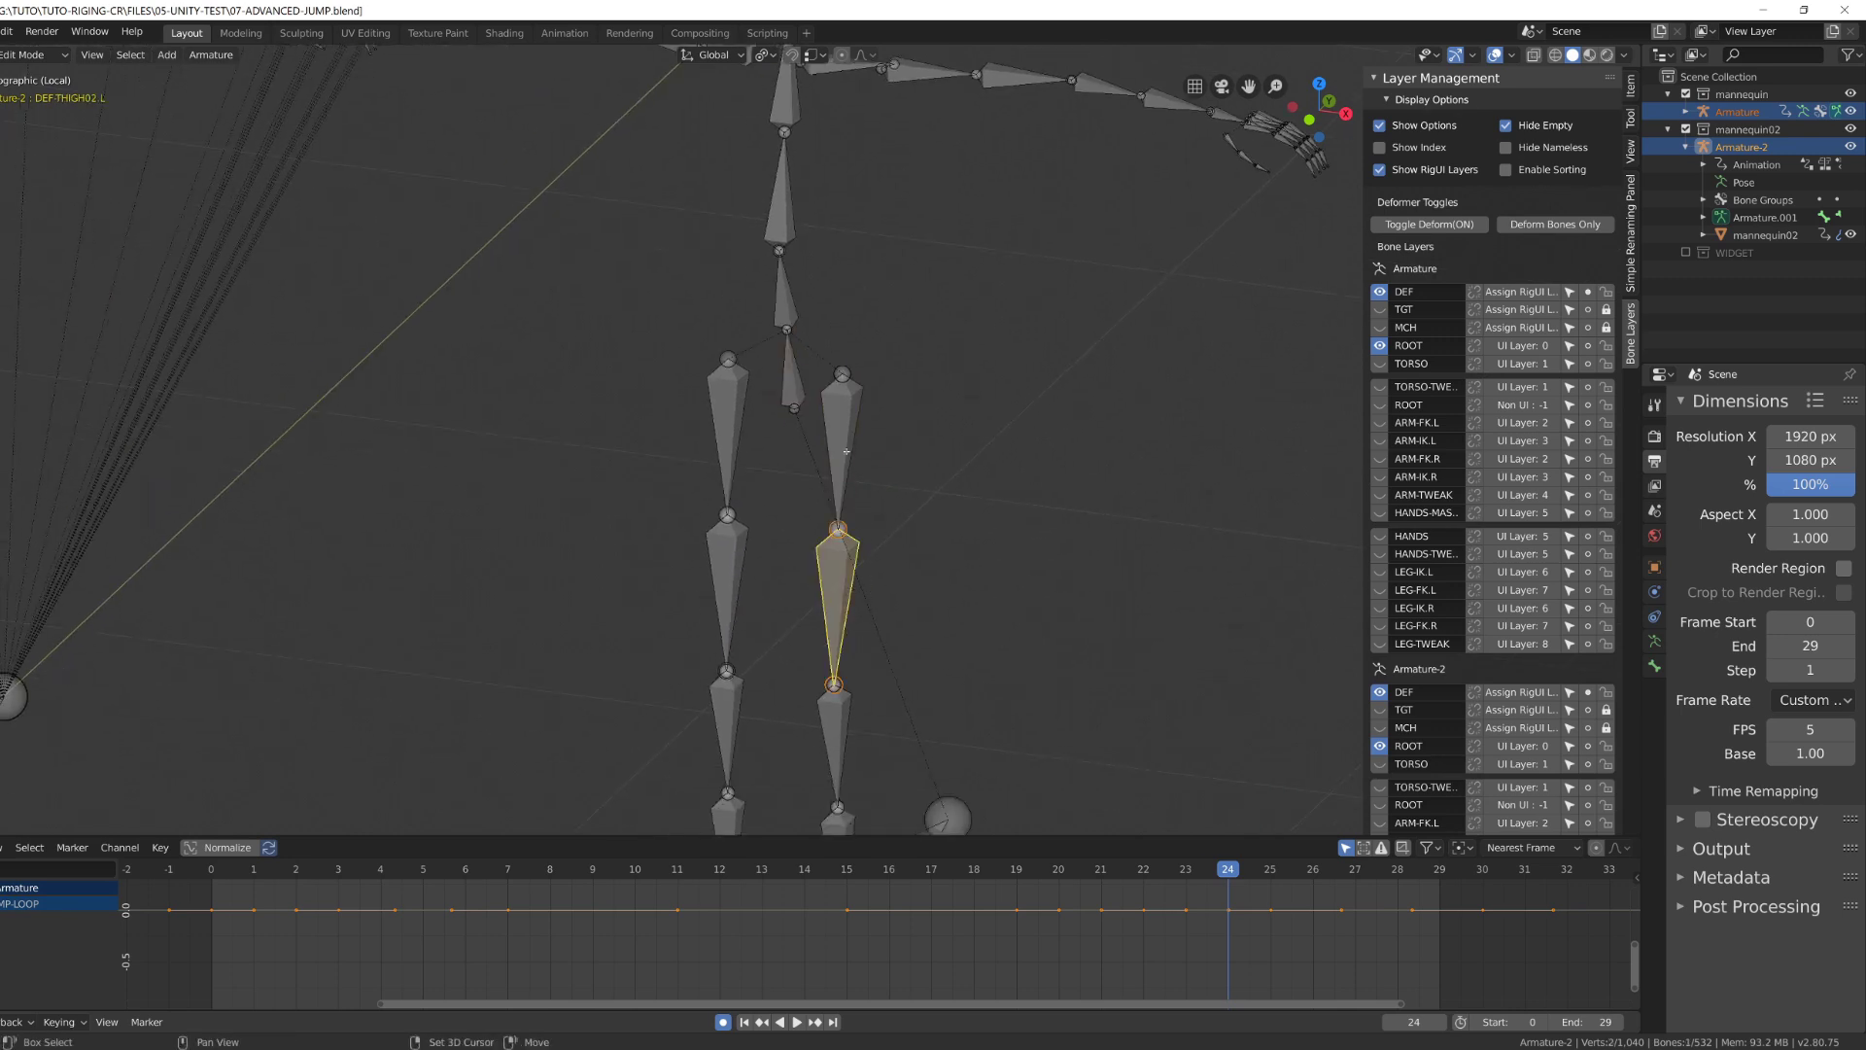
pyautogui.click(844, 741)
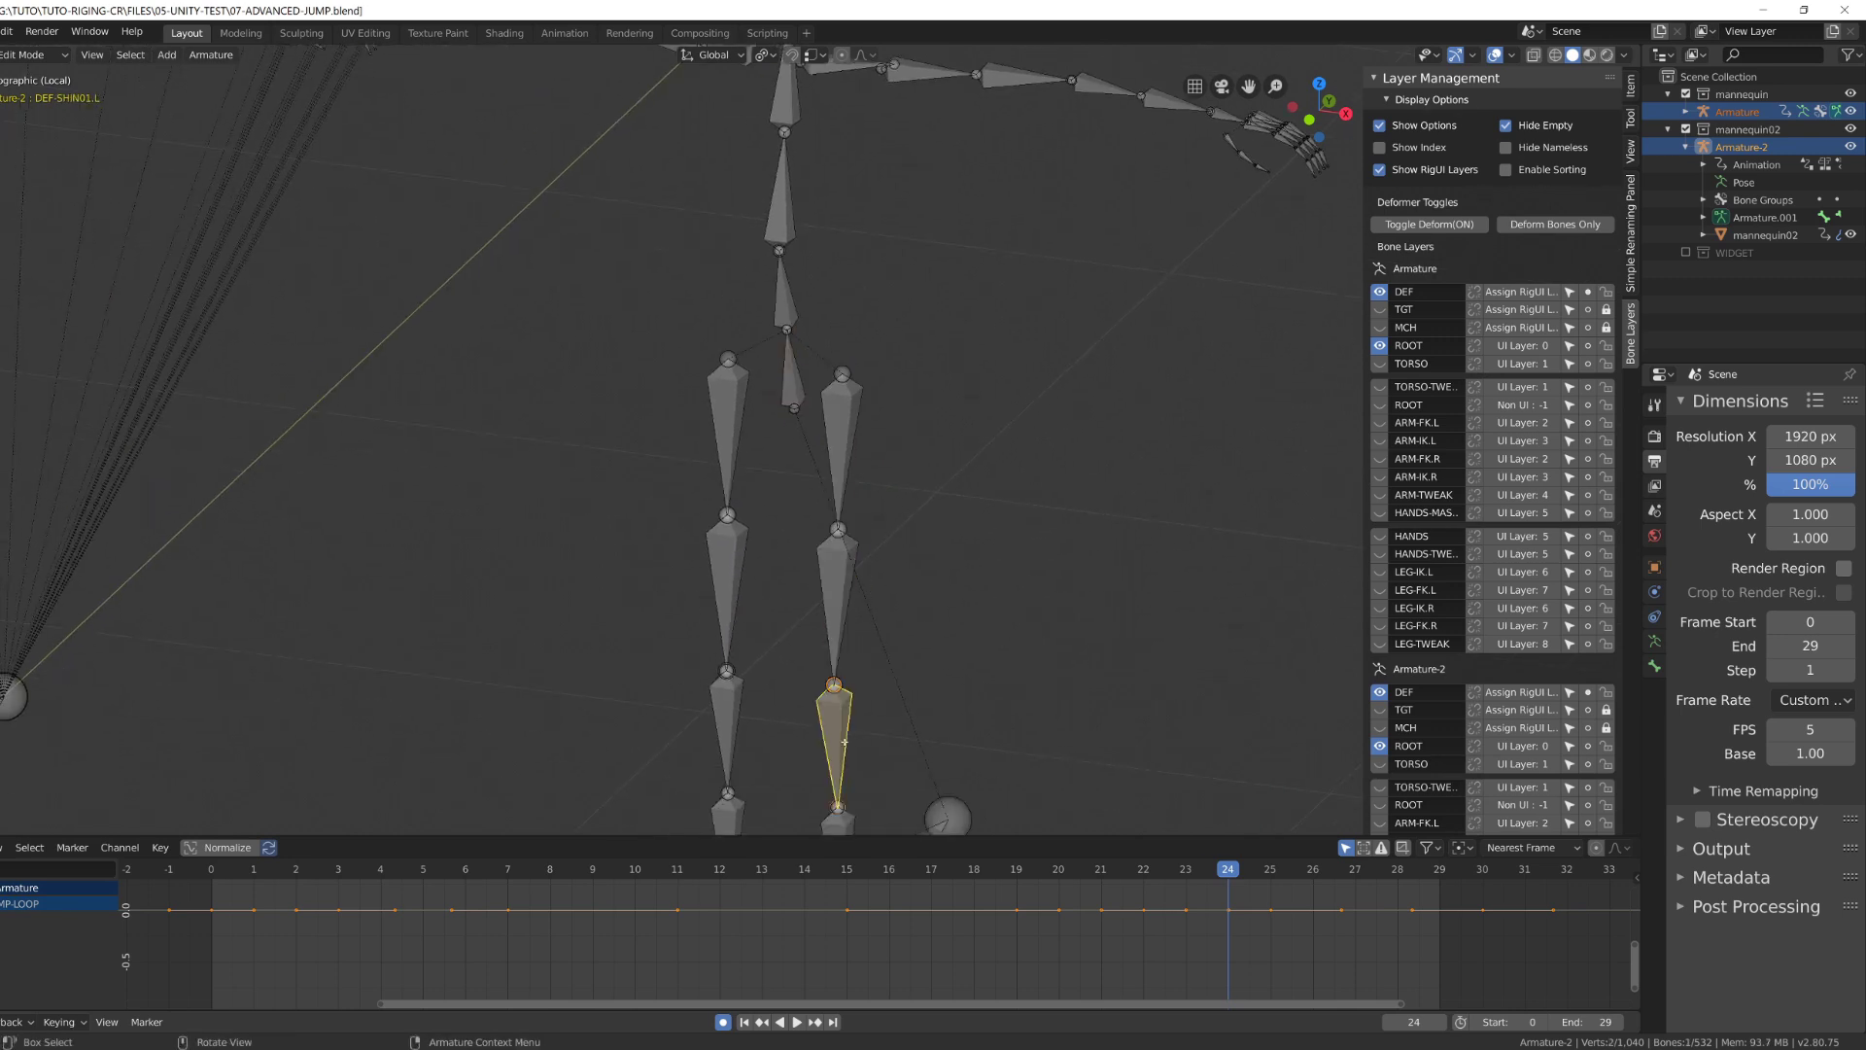
pyautogui.keyDown('shift'); pyautogui.click(842, 621); pyautogui.keyUp('shift')
pyautogui.scroll(-5, 837, 627)
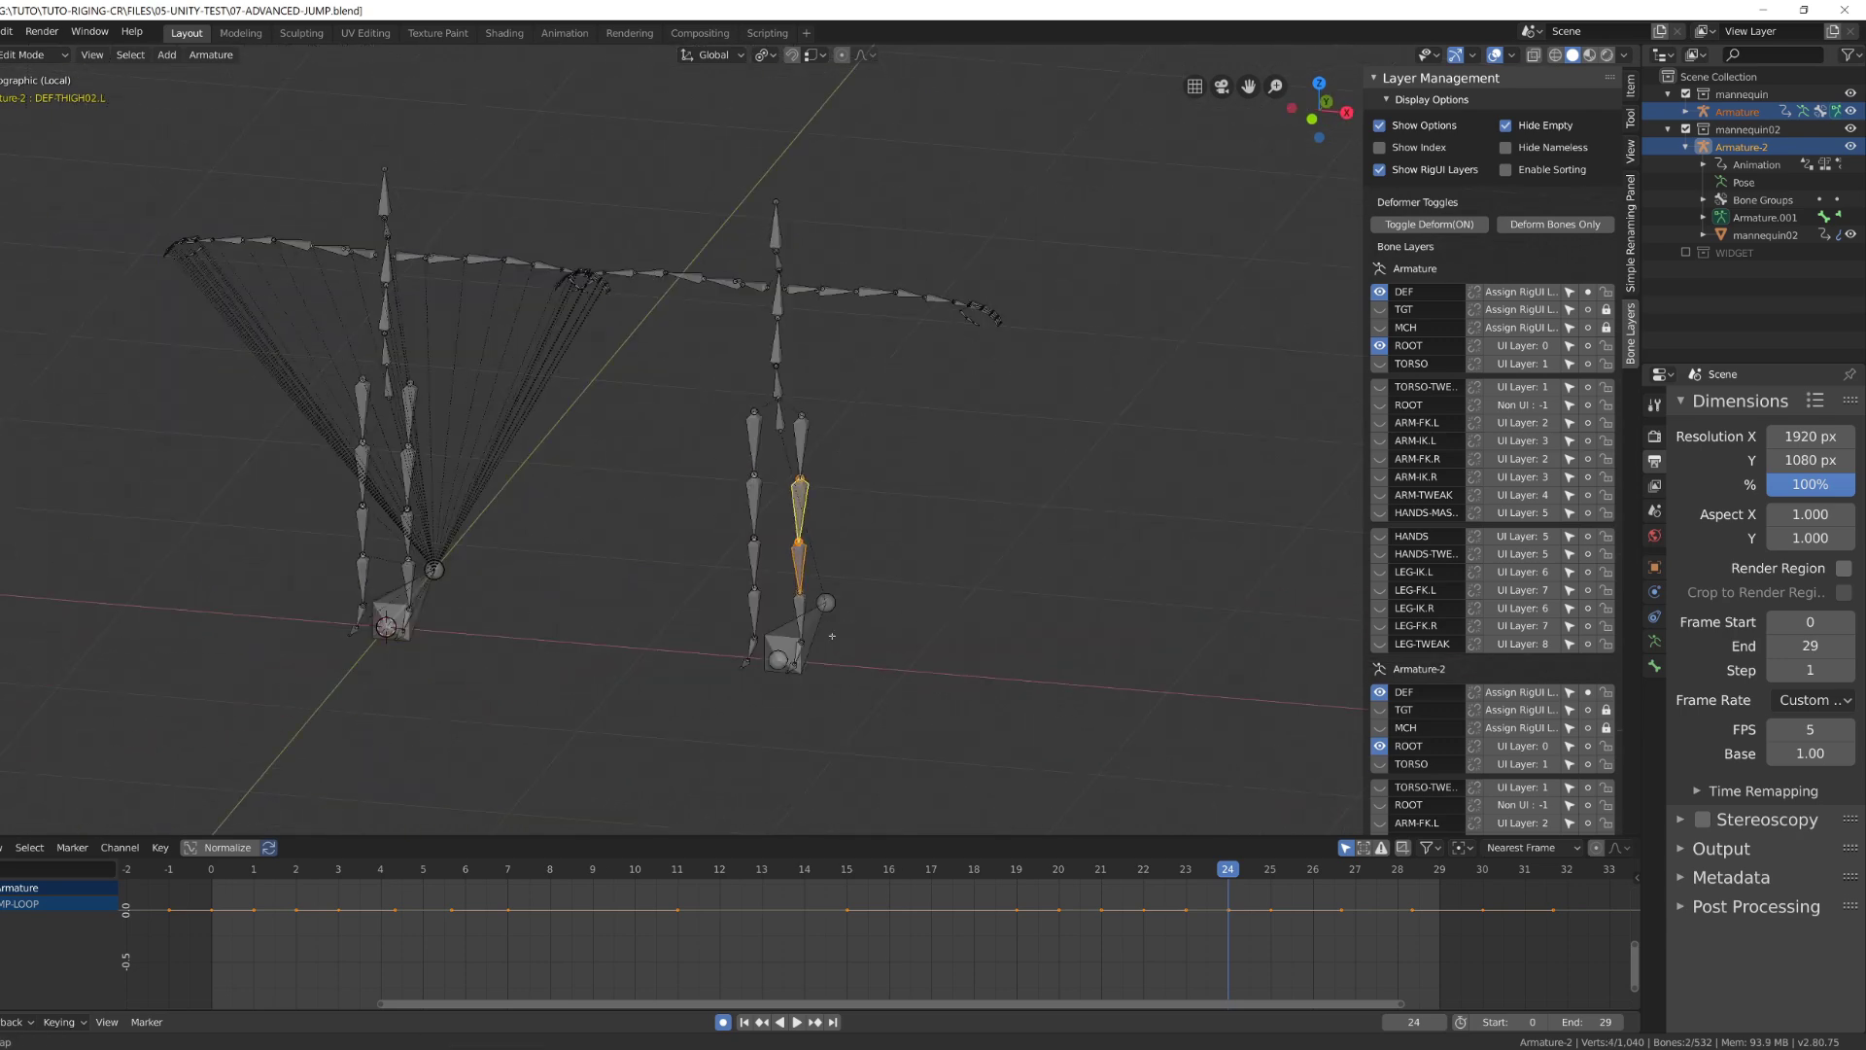
pyautogui.press('Tab')
pyautogui.scroll(5, 849, 645)
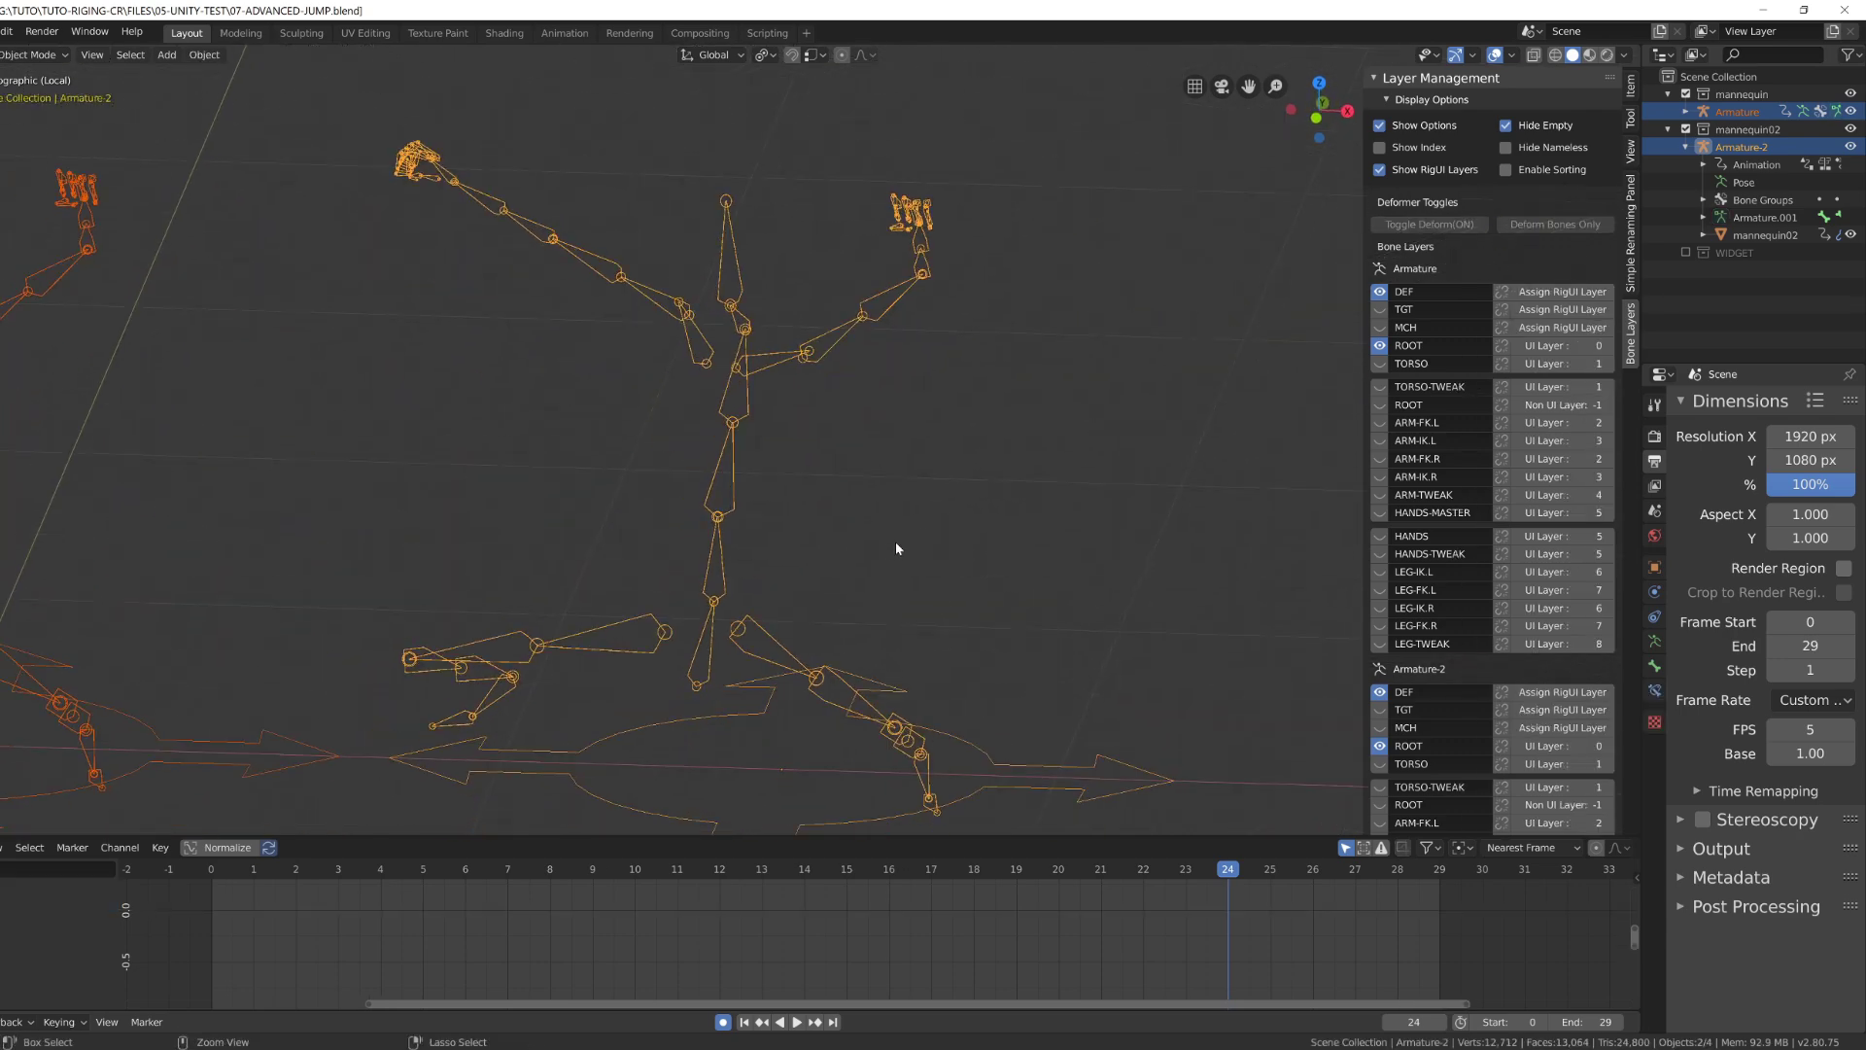
# In Pose Mode, show DEF-THIGH01.L's Copy Transforms constraints in a widened properties area.
pyautogui.hotkey('ctrl', 'Tab')
pyautogui.click(779, 655)
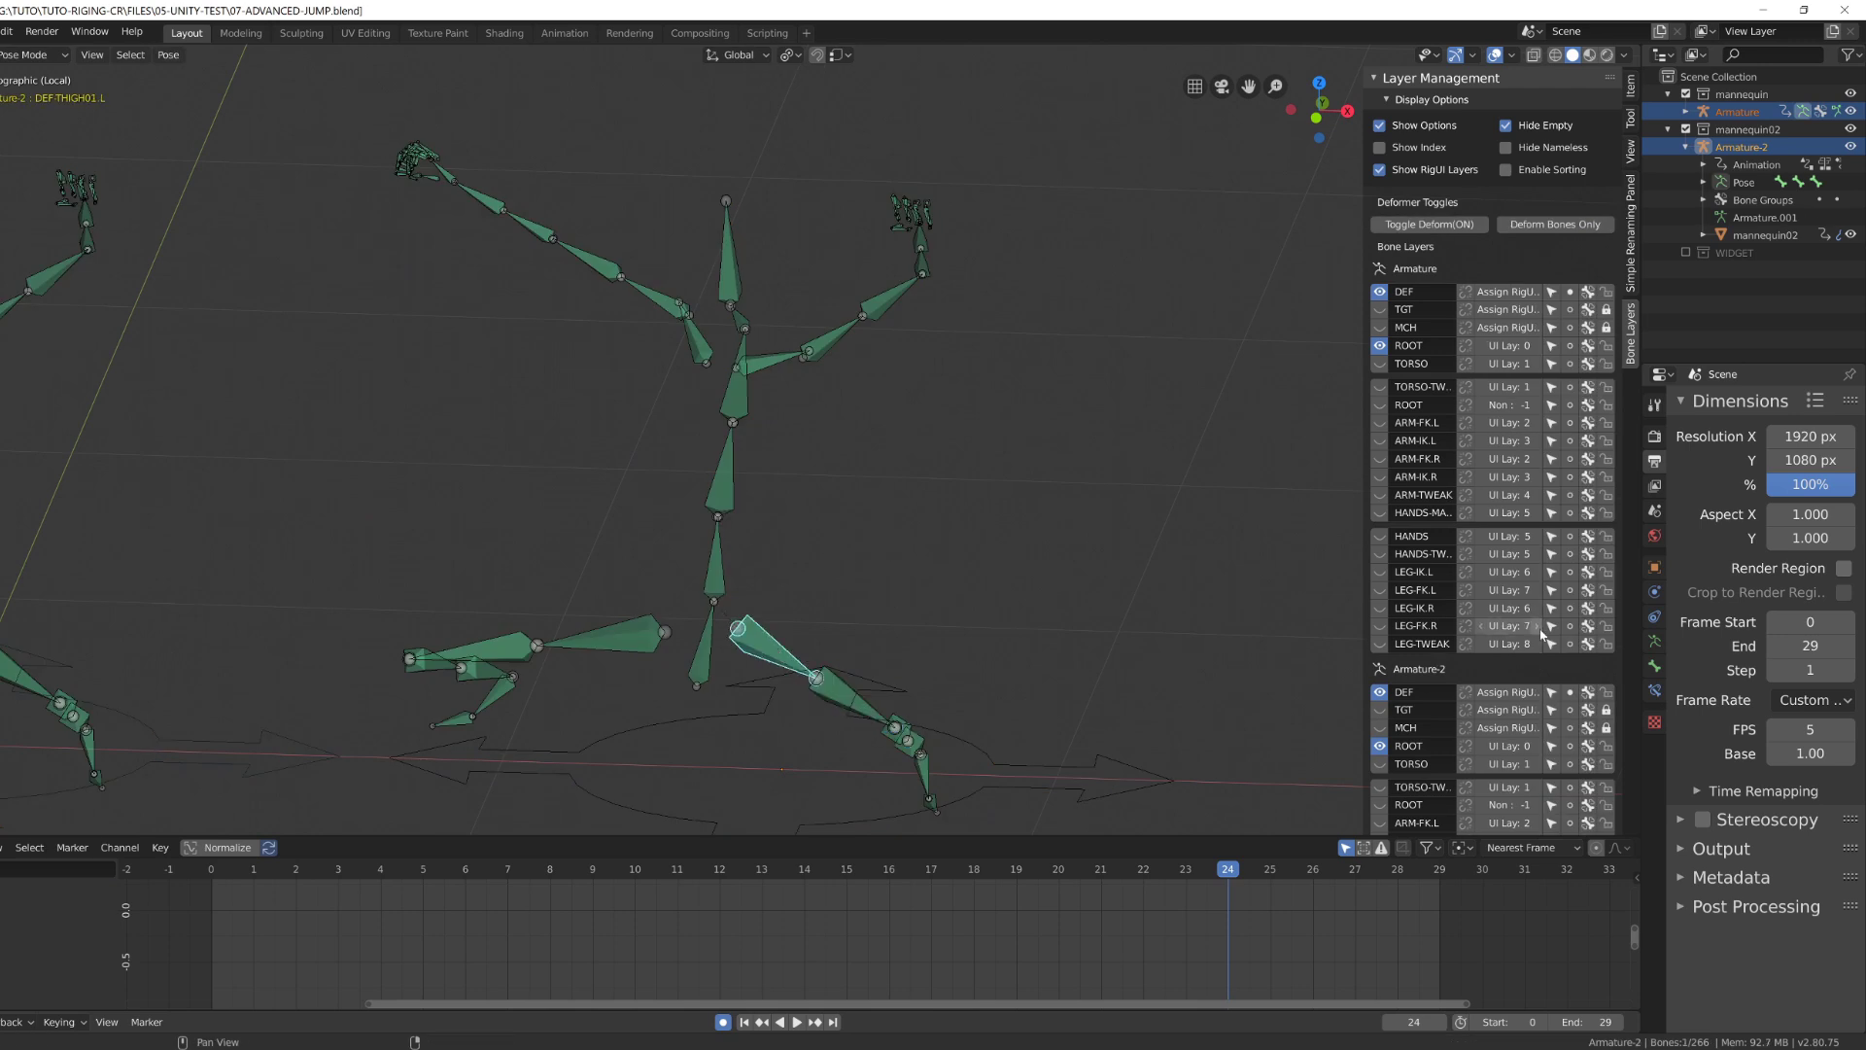
pyautogui.click(1654, 690)
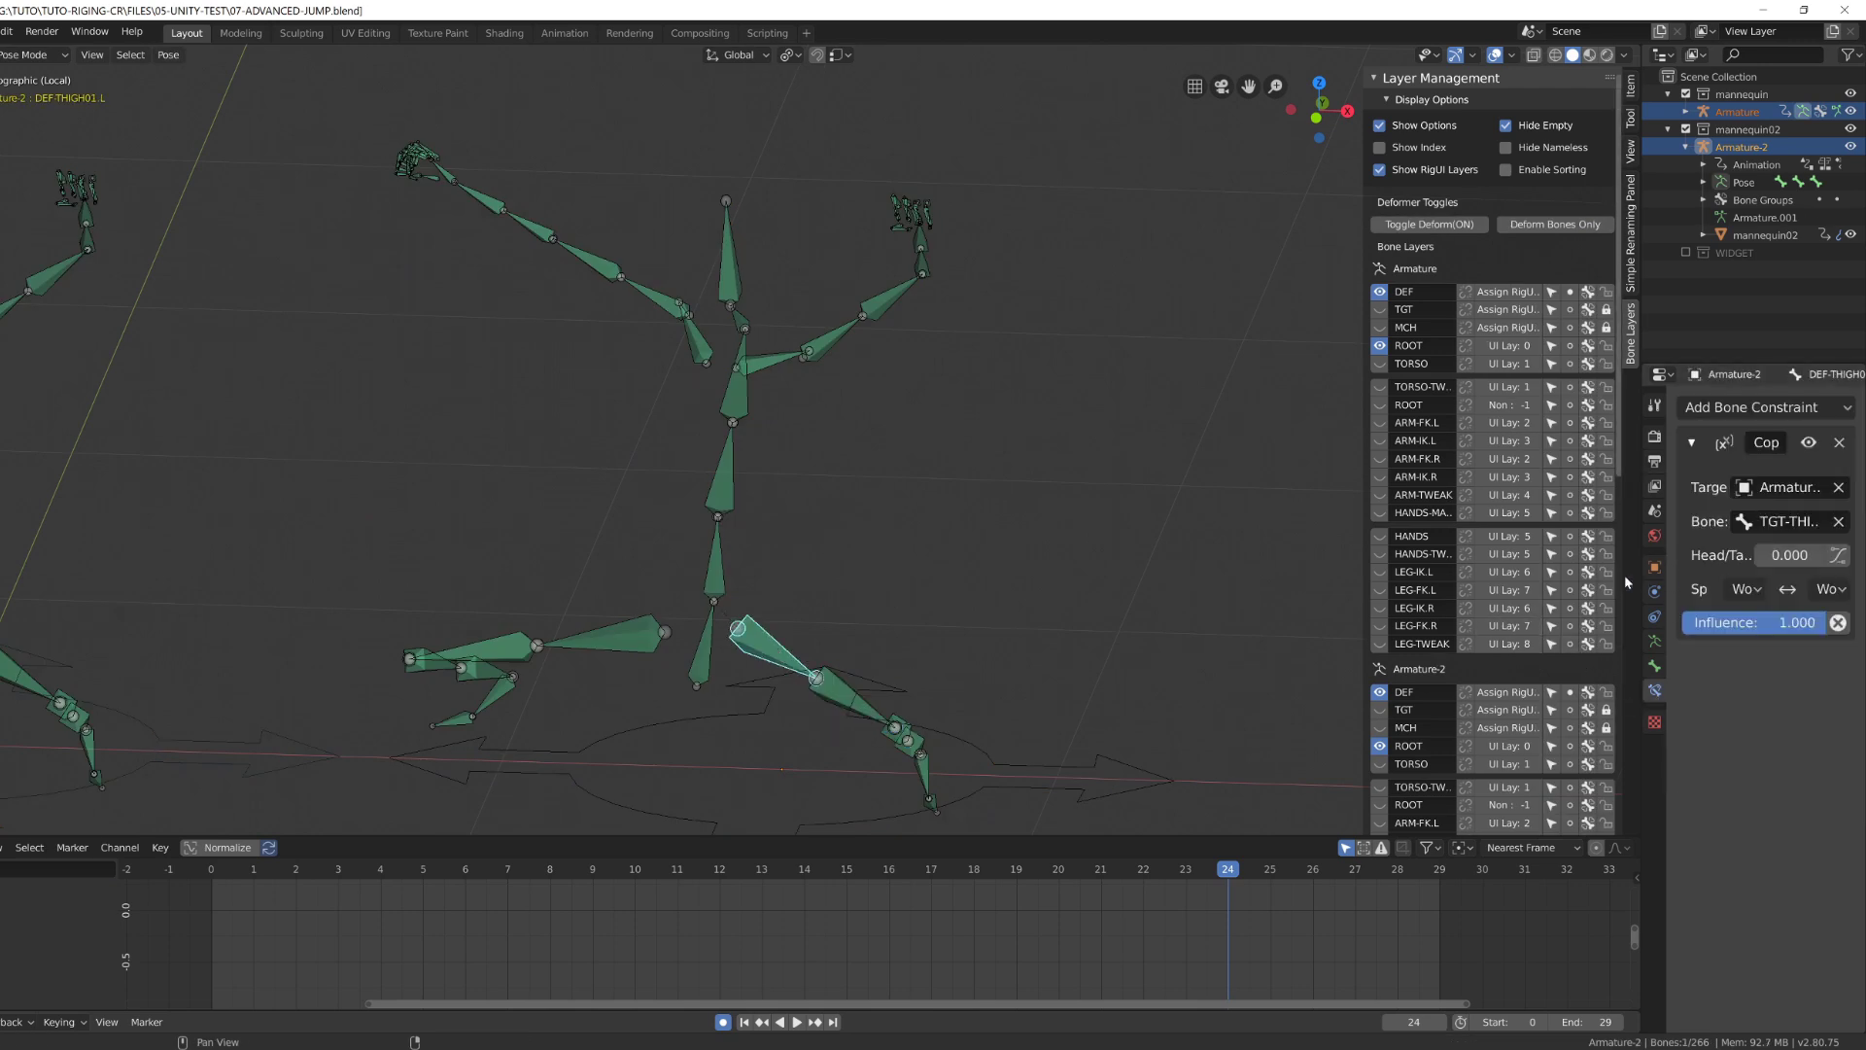
pyautogui.moveTo(1642, 571); pyautogui.dragTo(1321, 583)
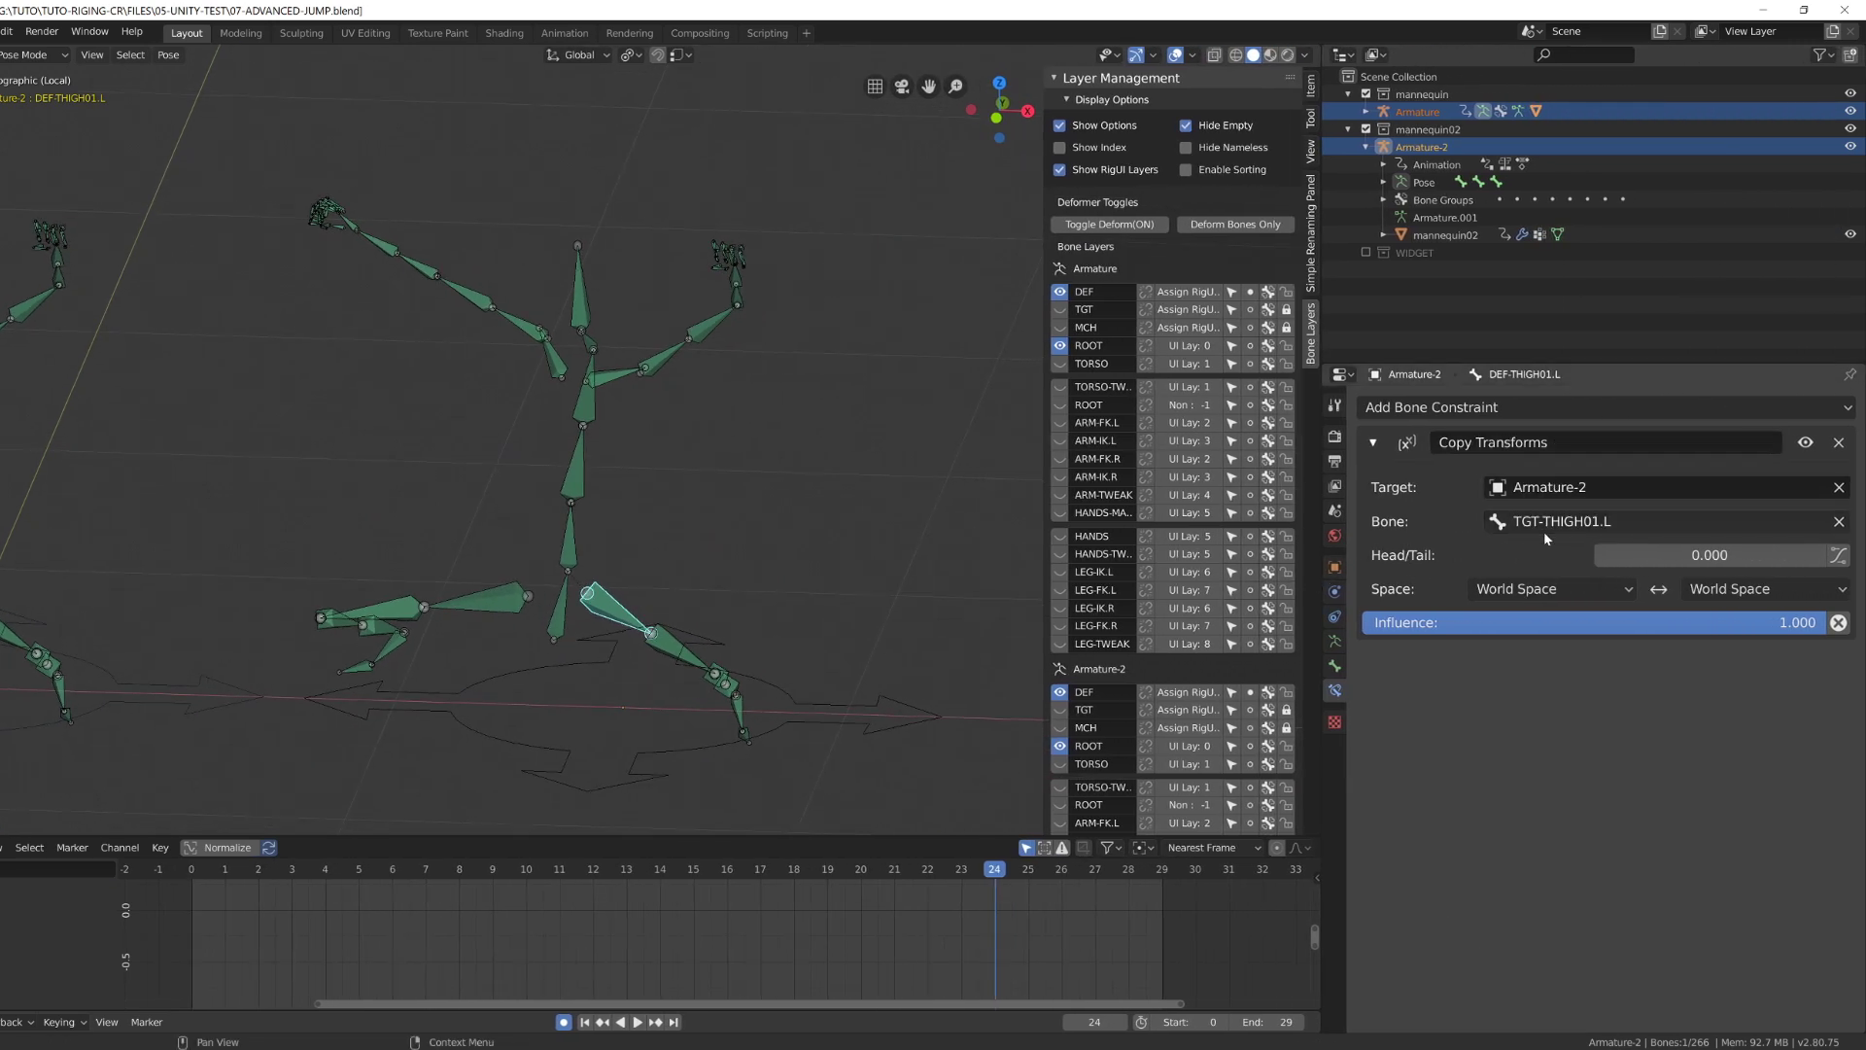
pyautogui.scroll(-2, 359, 571)
pyautogui.keyDown('ctrl'); pyautogui.scroll(3, 491, 532); pyautogui.keyUp('ctrl')
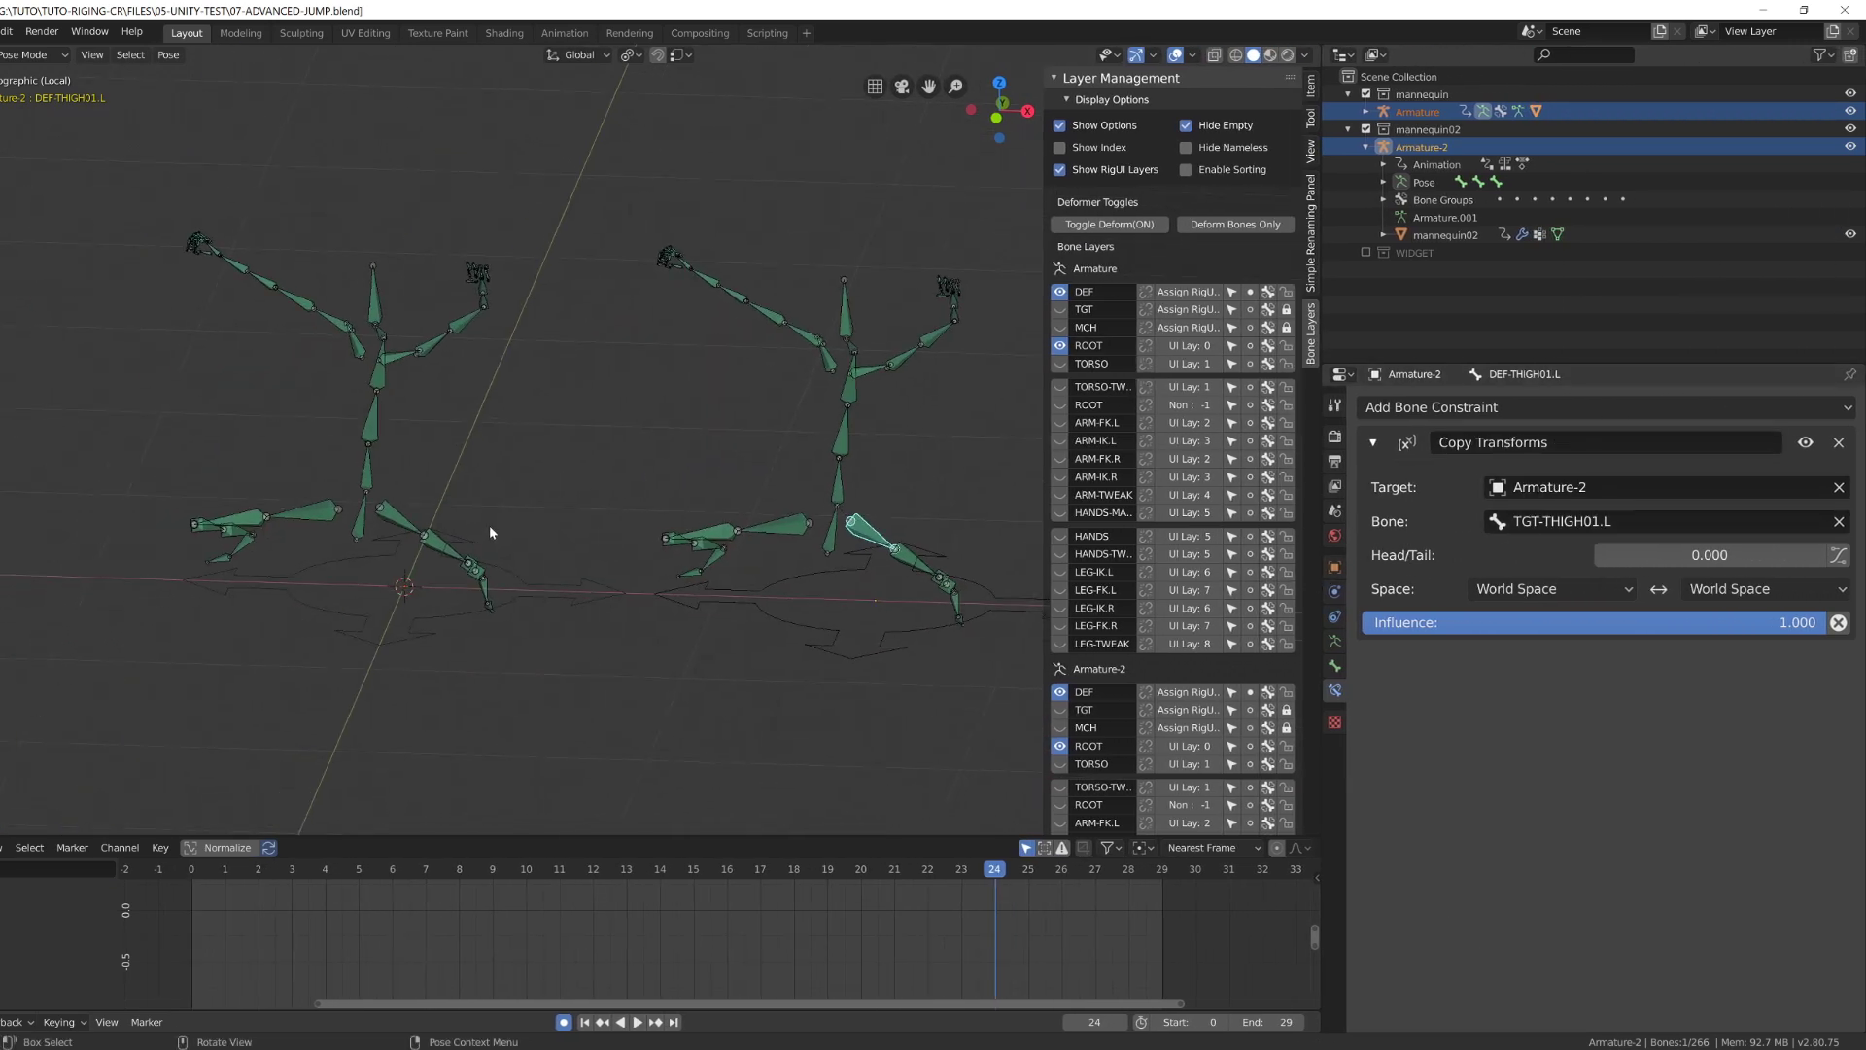
# Test-move the other rig's thigh bone in Edit Mode, then undo the move.
pyautogui.click(431, 533)
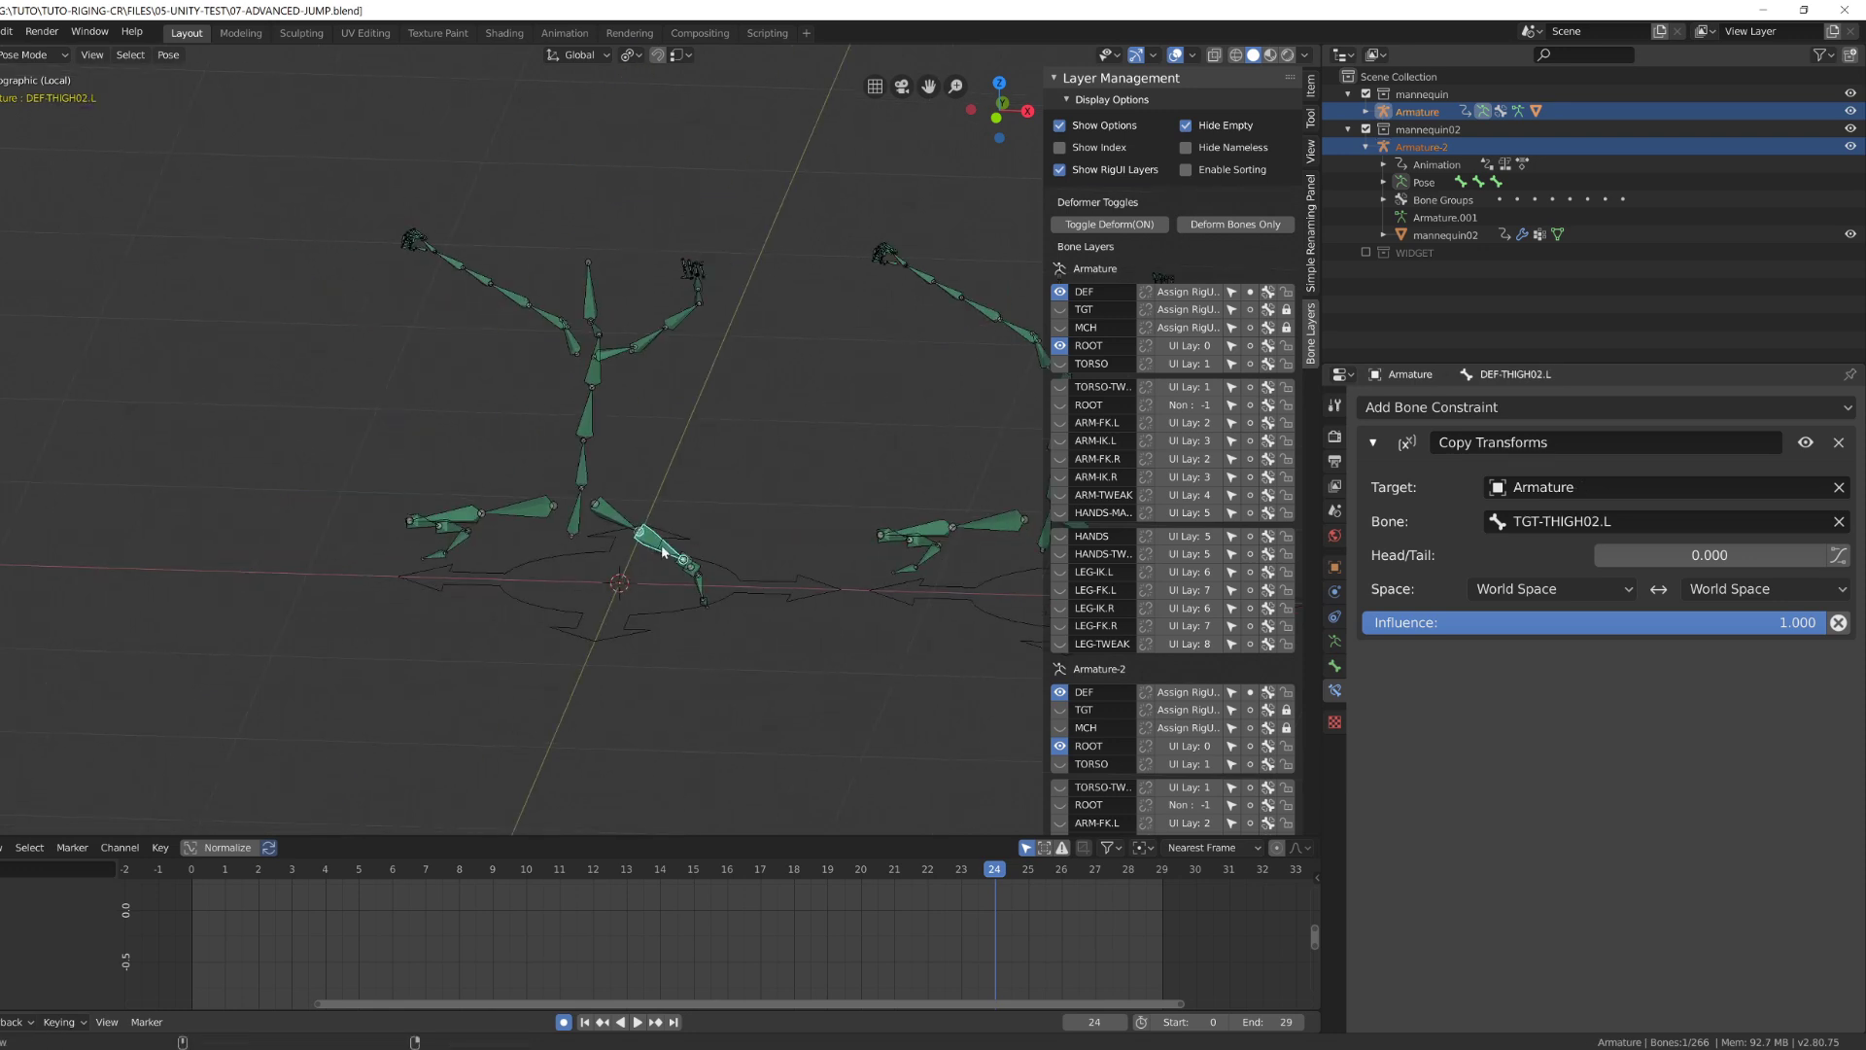
pyautogui.press('Tab')
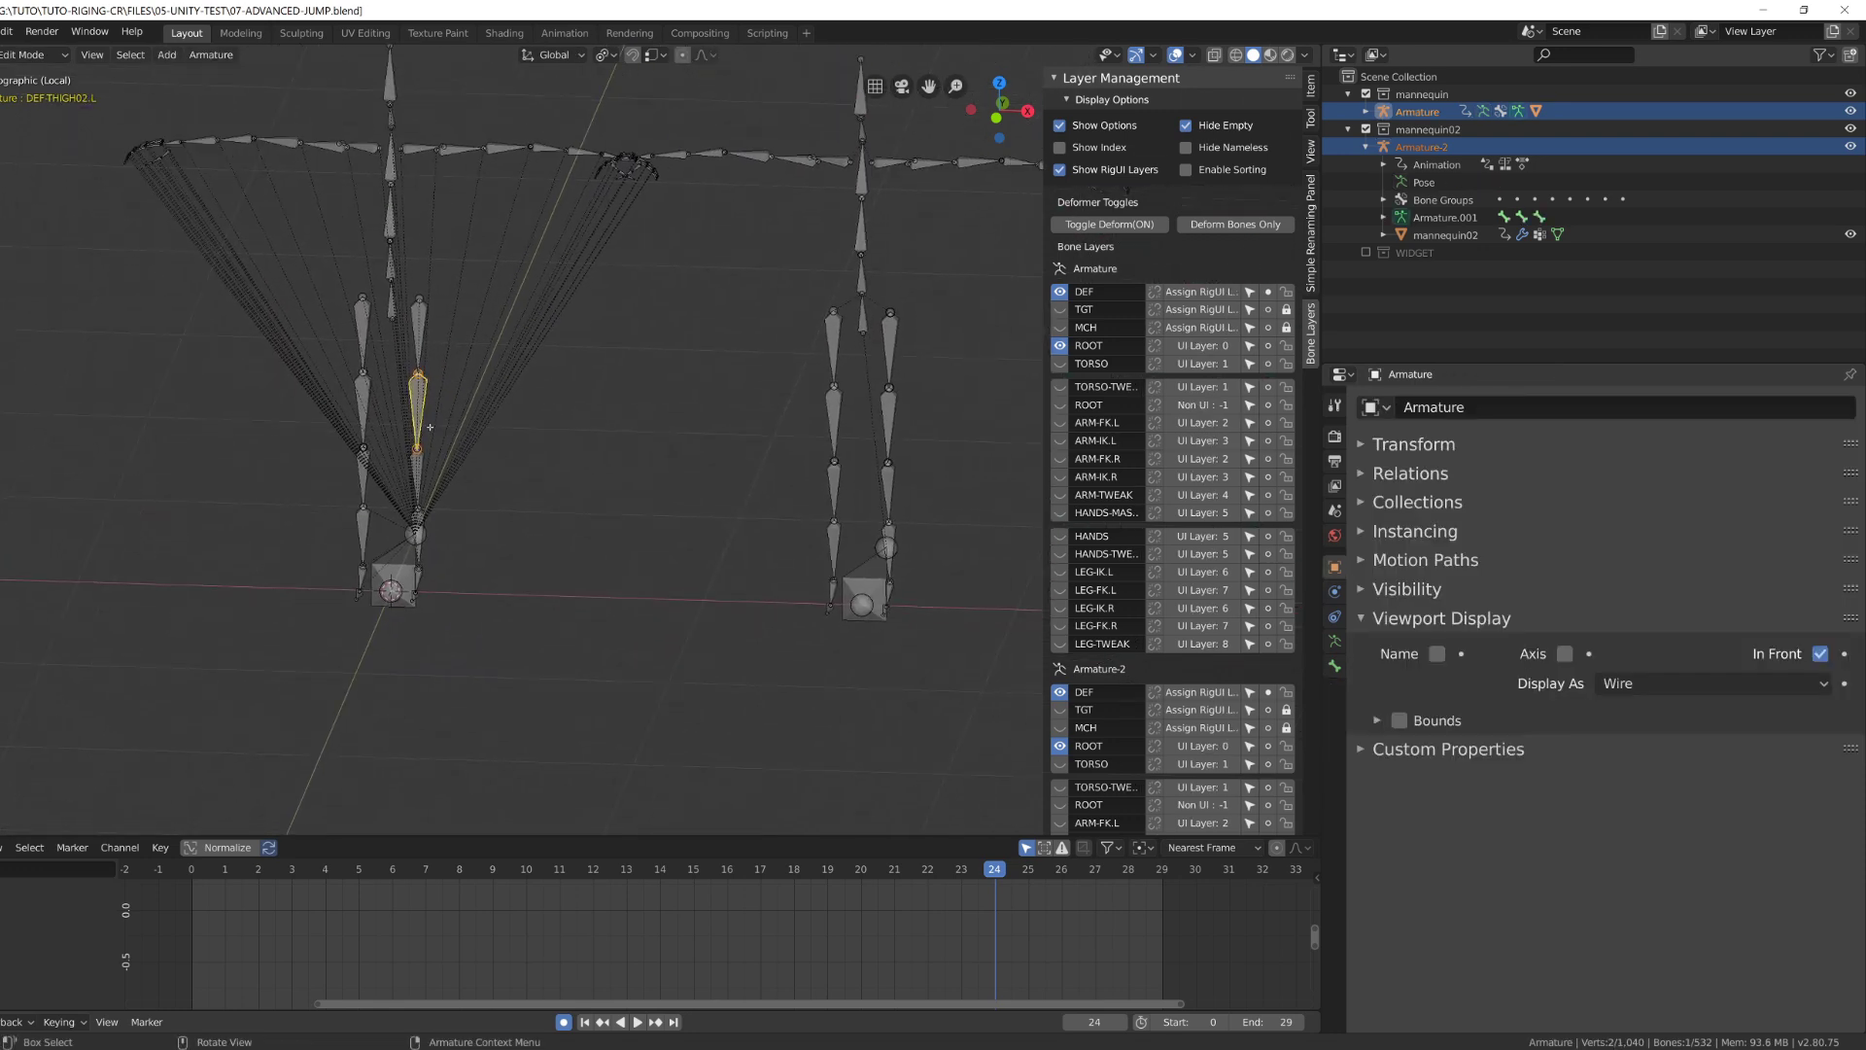
pyautogui.press('g')
pyautogui.press('Escape')
pyautogui.press('g')
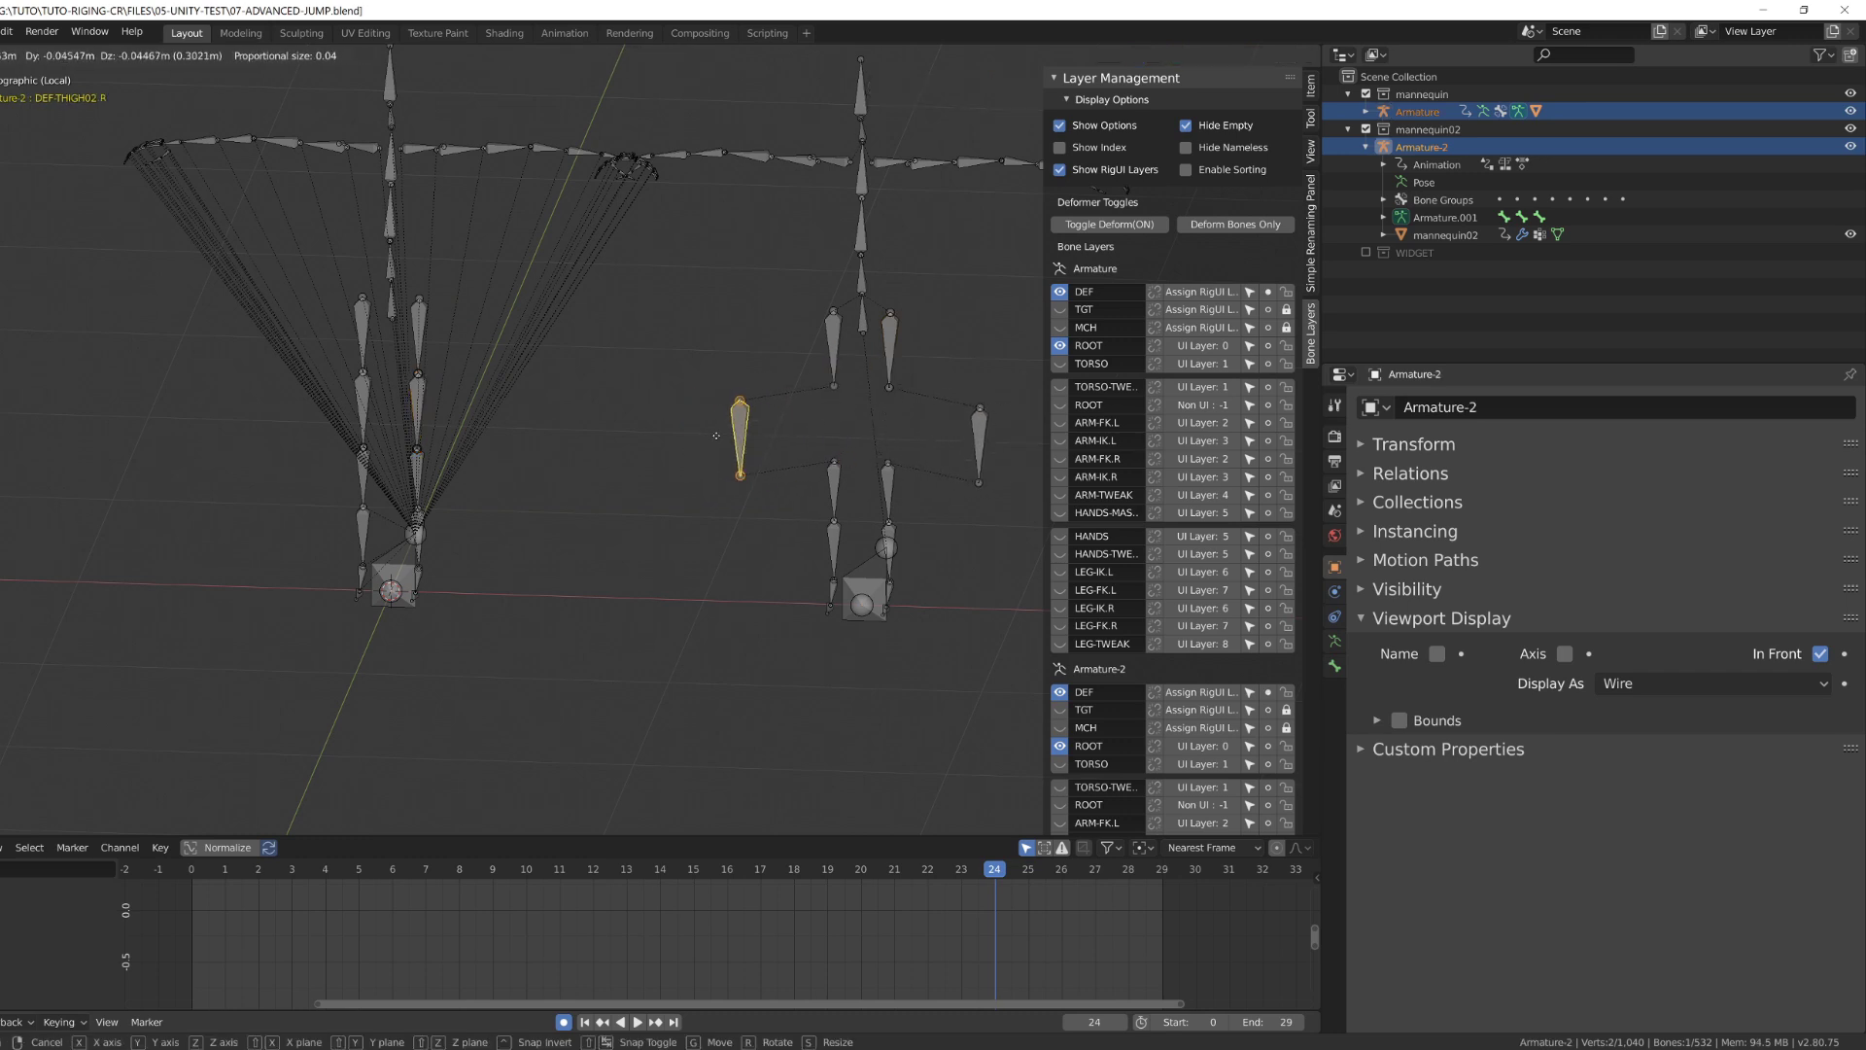
pyautogui.click(671, 442)
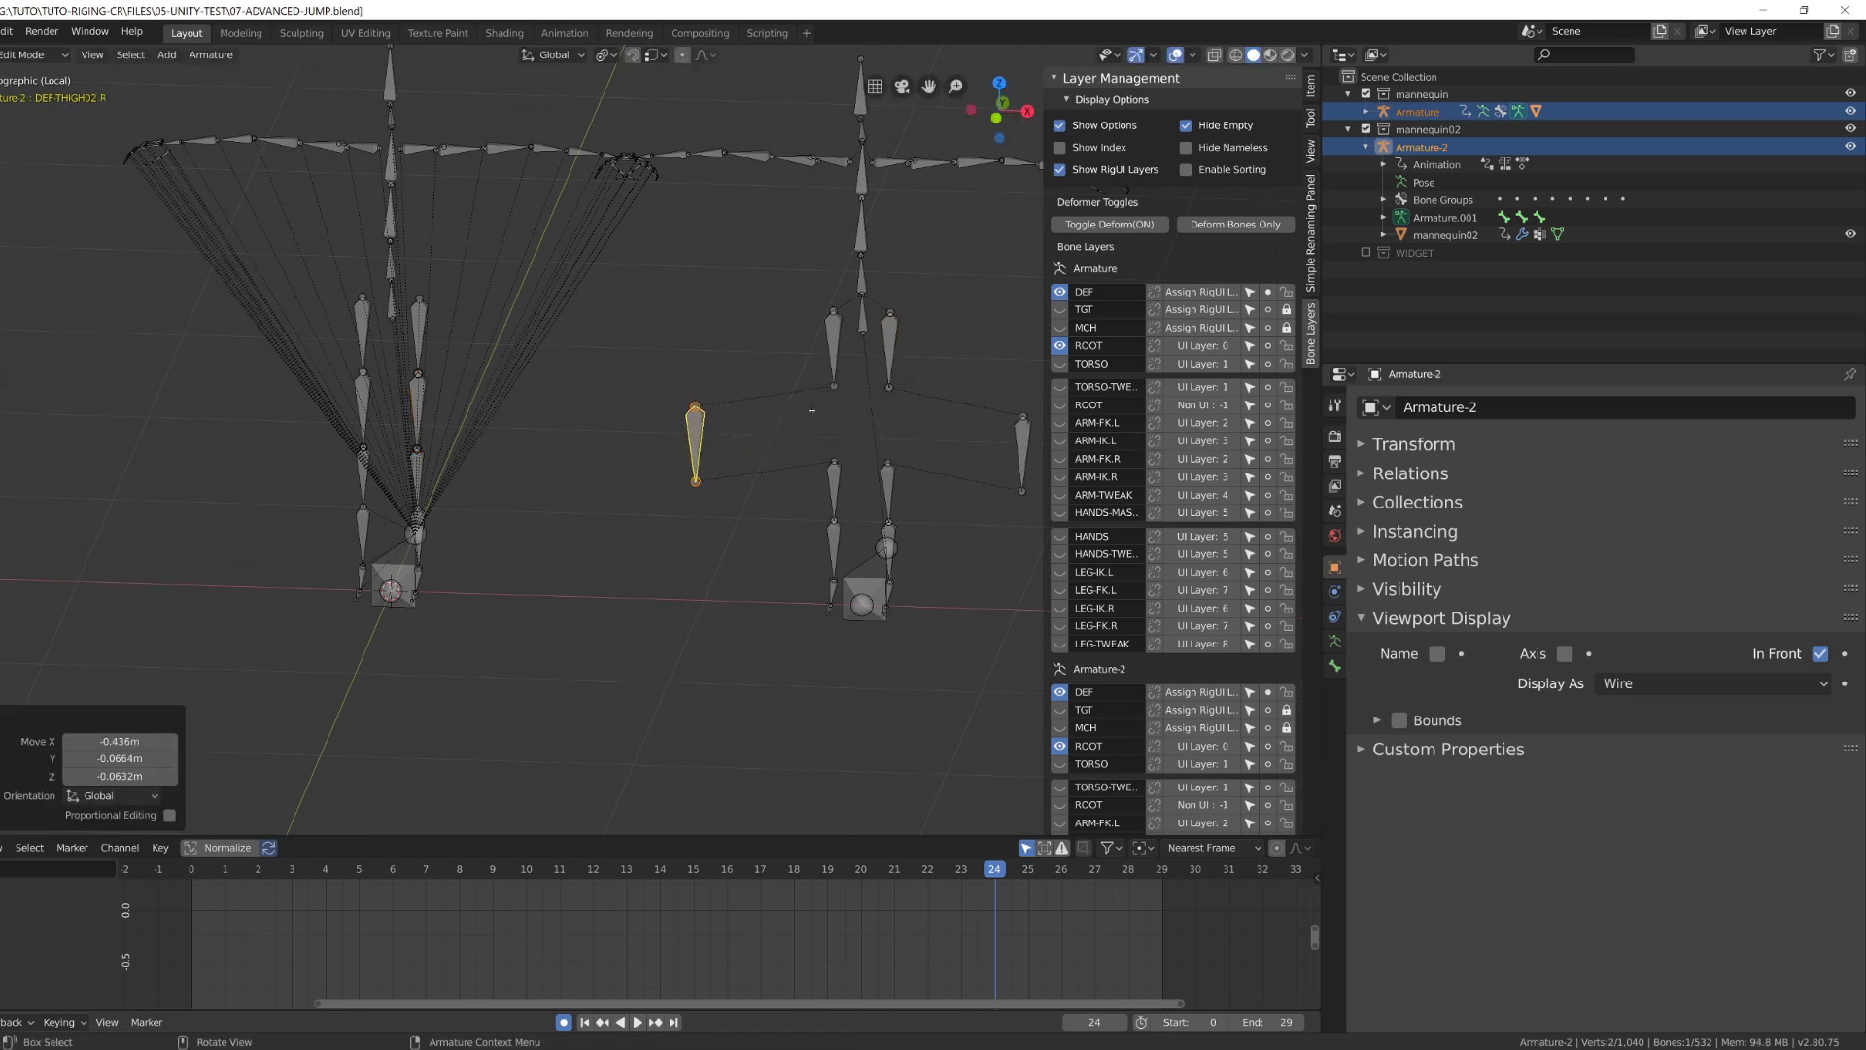
pyautogui.hotkey('ctrl', 'z')
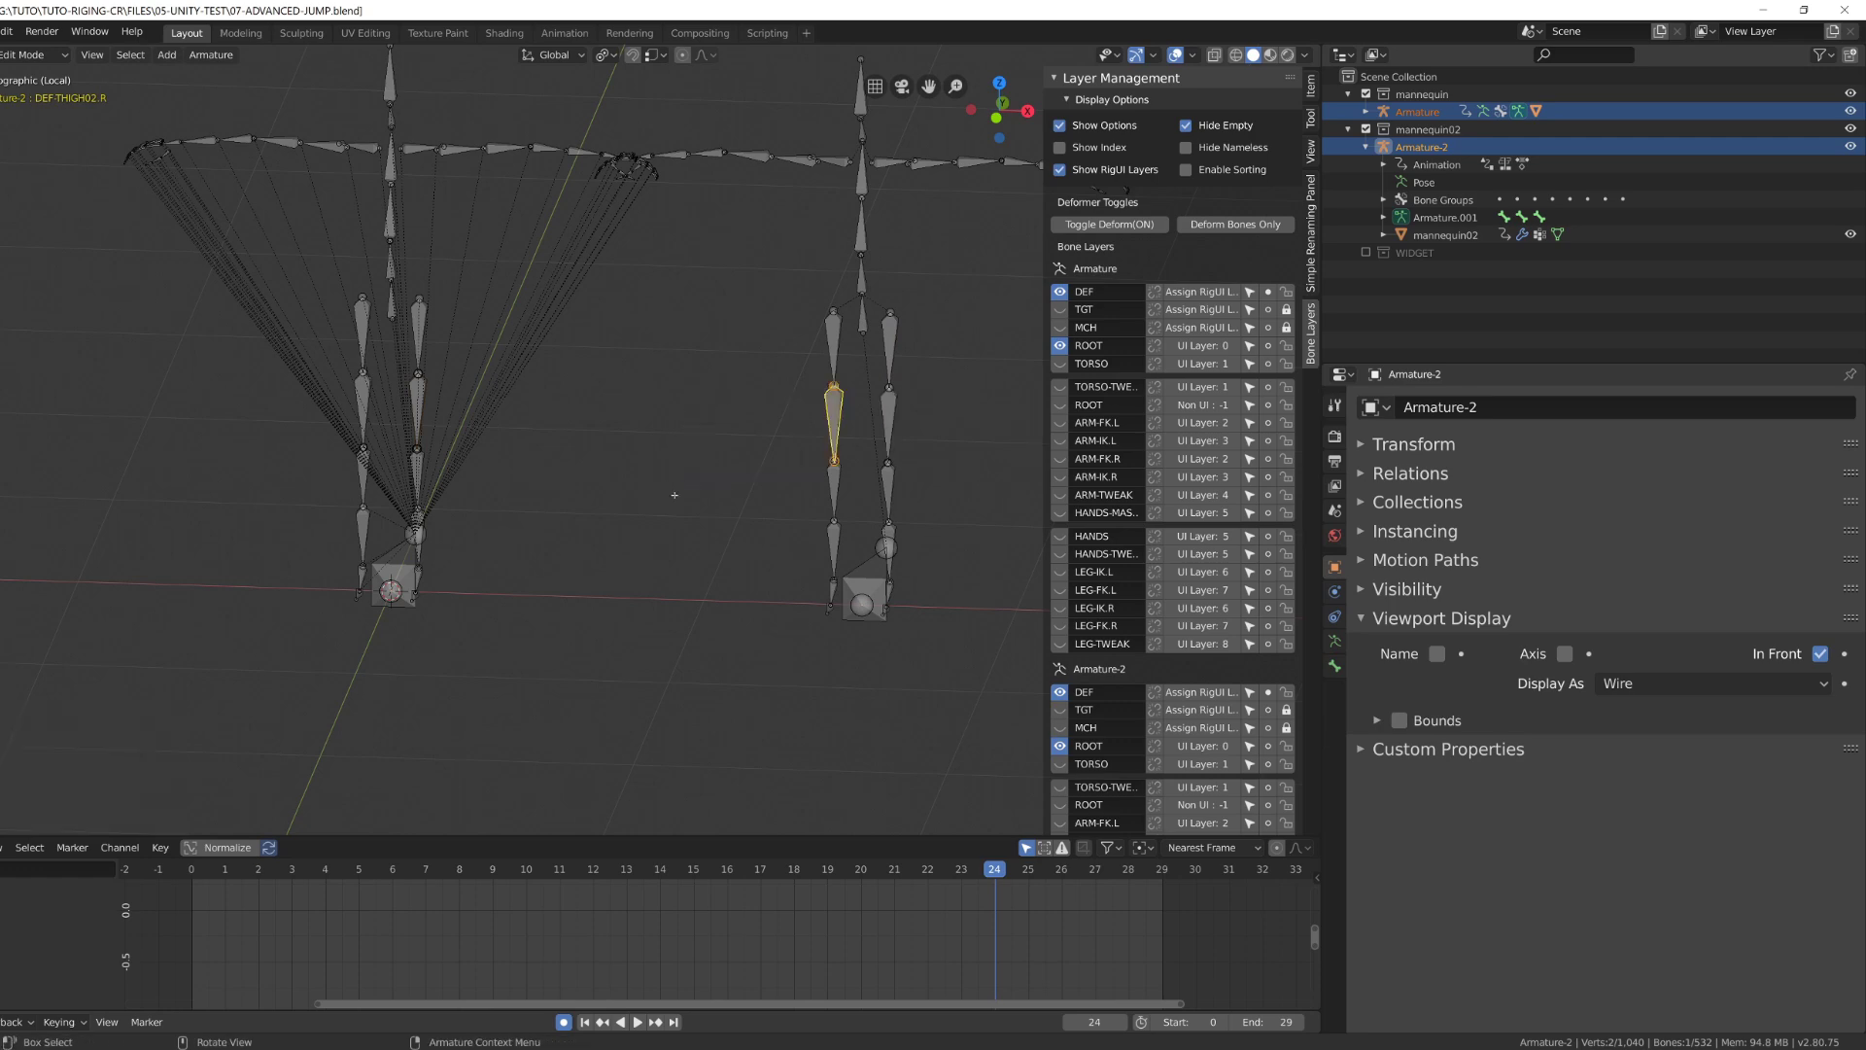
# Return to Object Mode, view both rigs from the front, and select the left rig.
pyautogui.moveTo(675, 495); pyautogui.dragTo(661, 538, button='middle')
pyautogui.press('Tab')
pyautogui.scroll(2, 661, 538)
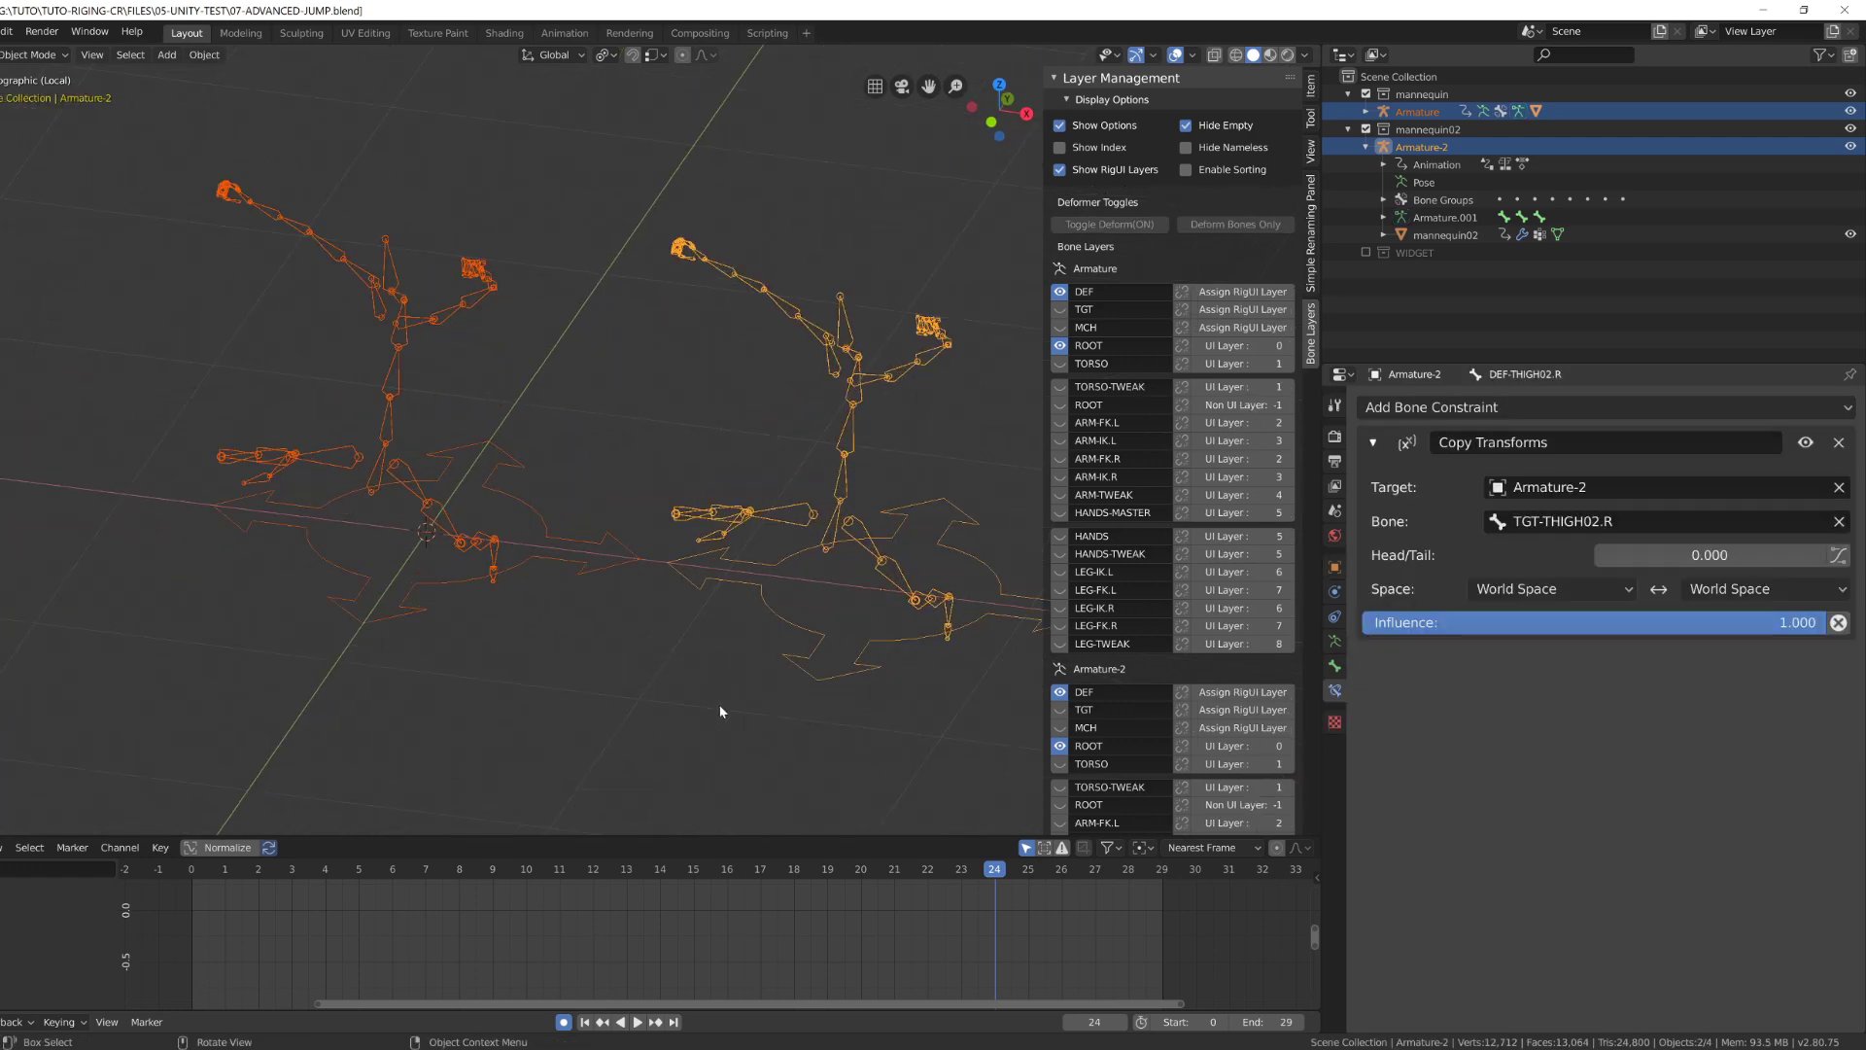
pyautogui.moveTo(720, 712); pyautogui.dragTo(698, 678, button='middle')
pyautogui.click(383, 547)
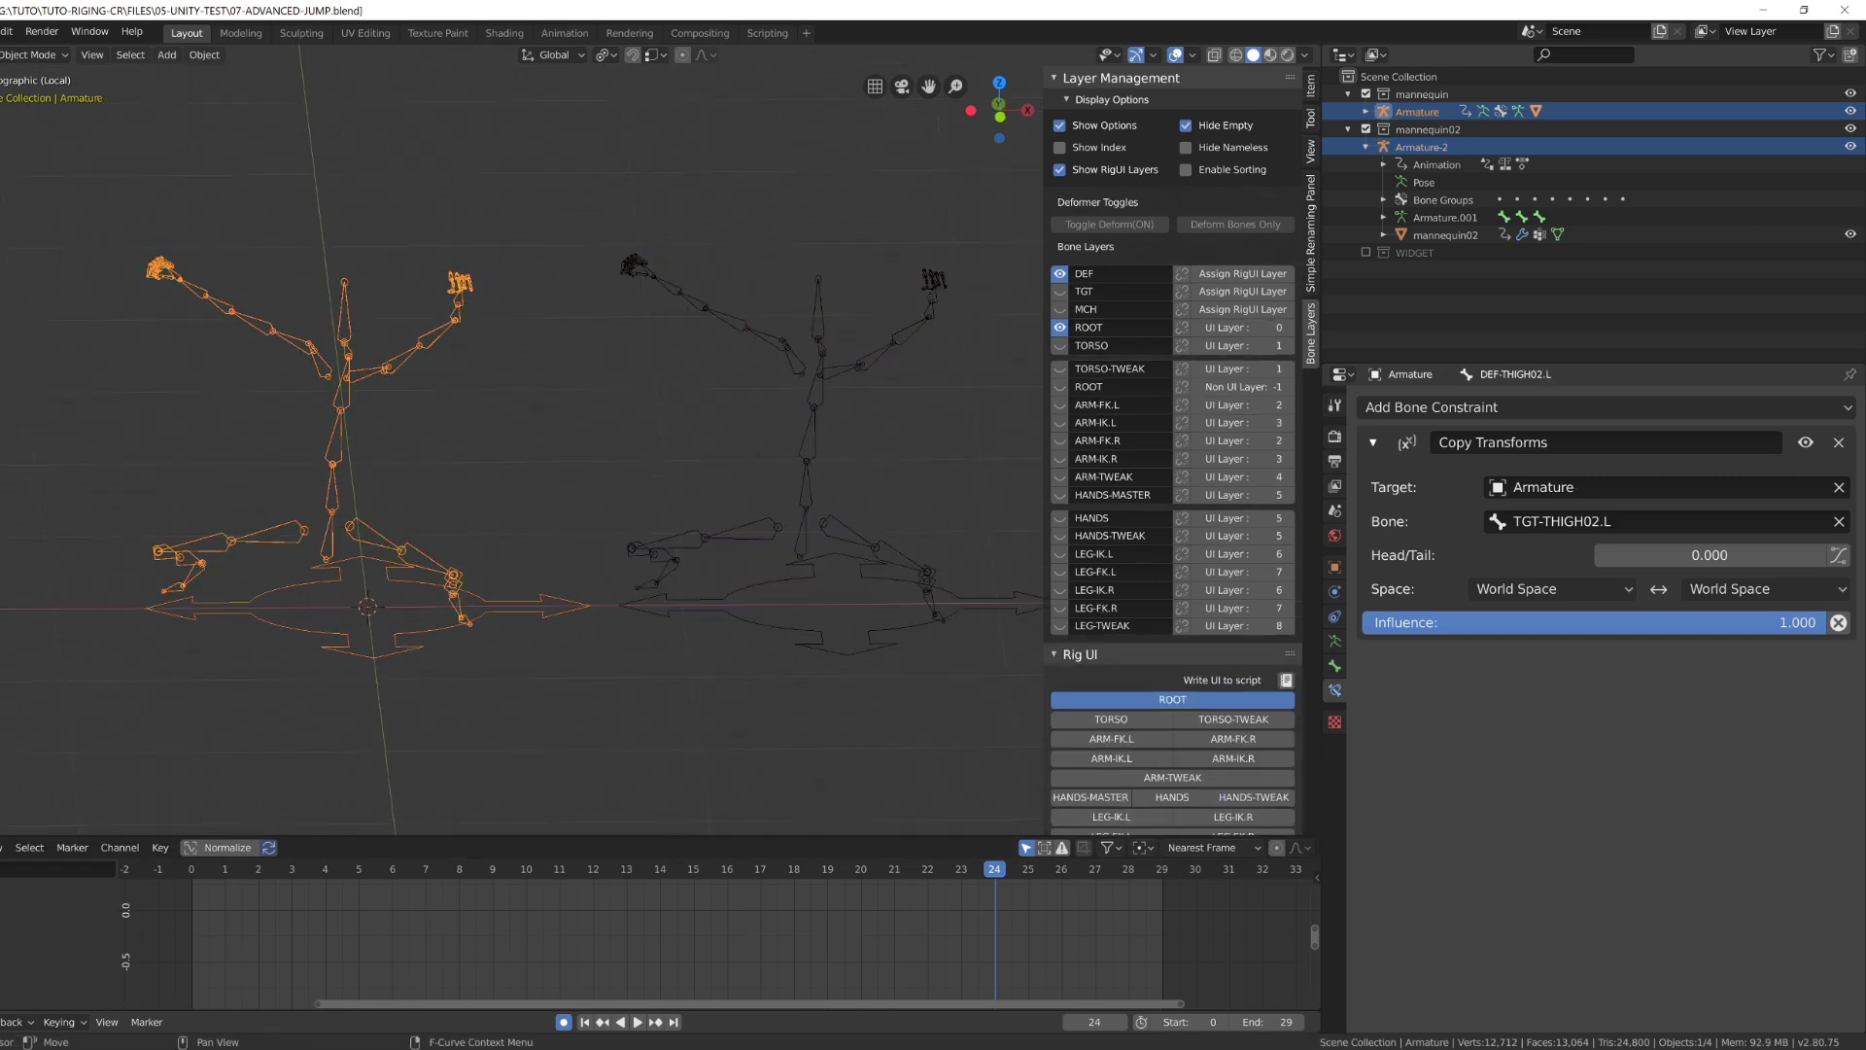
# Switch to Unity and inspect 07-mannequin-01's Armature asset (rotation X -89.98, scale 100).
pyautogui.moveTo(525, 1048)
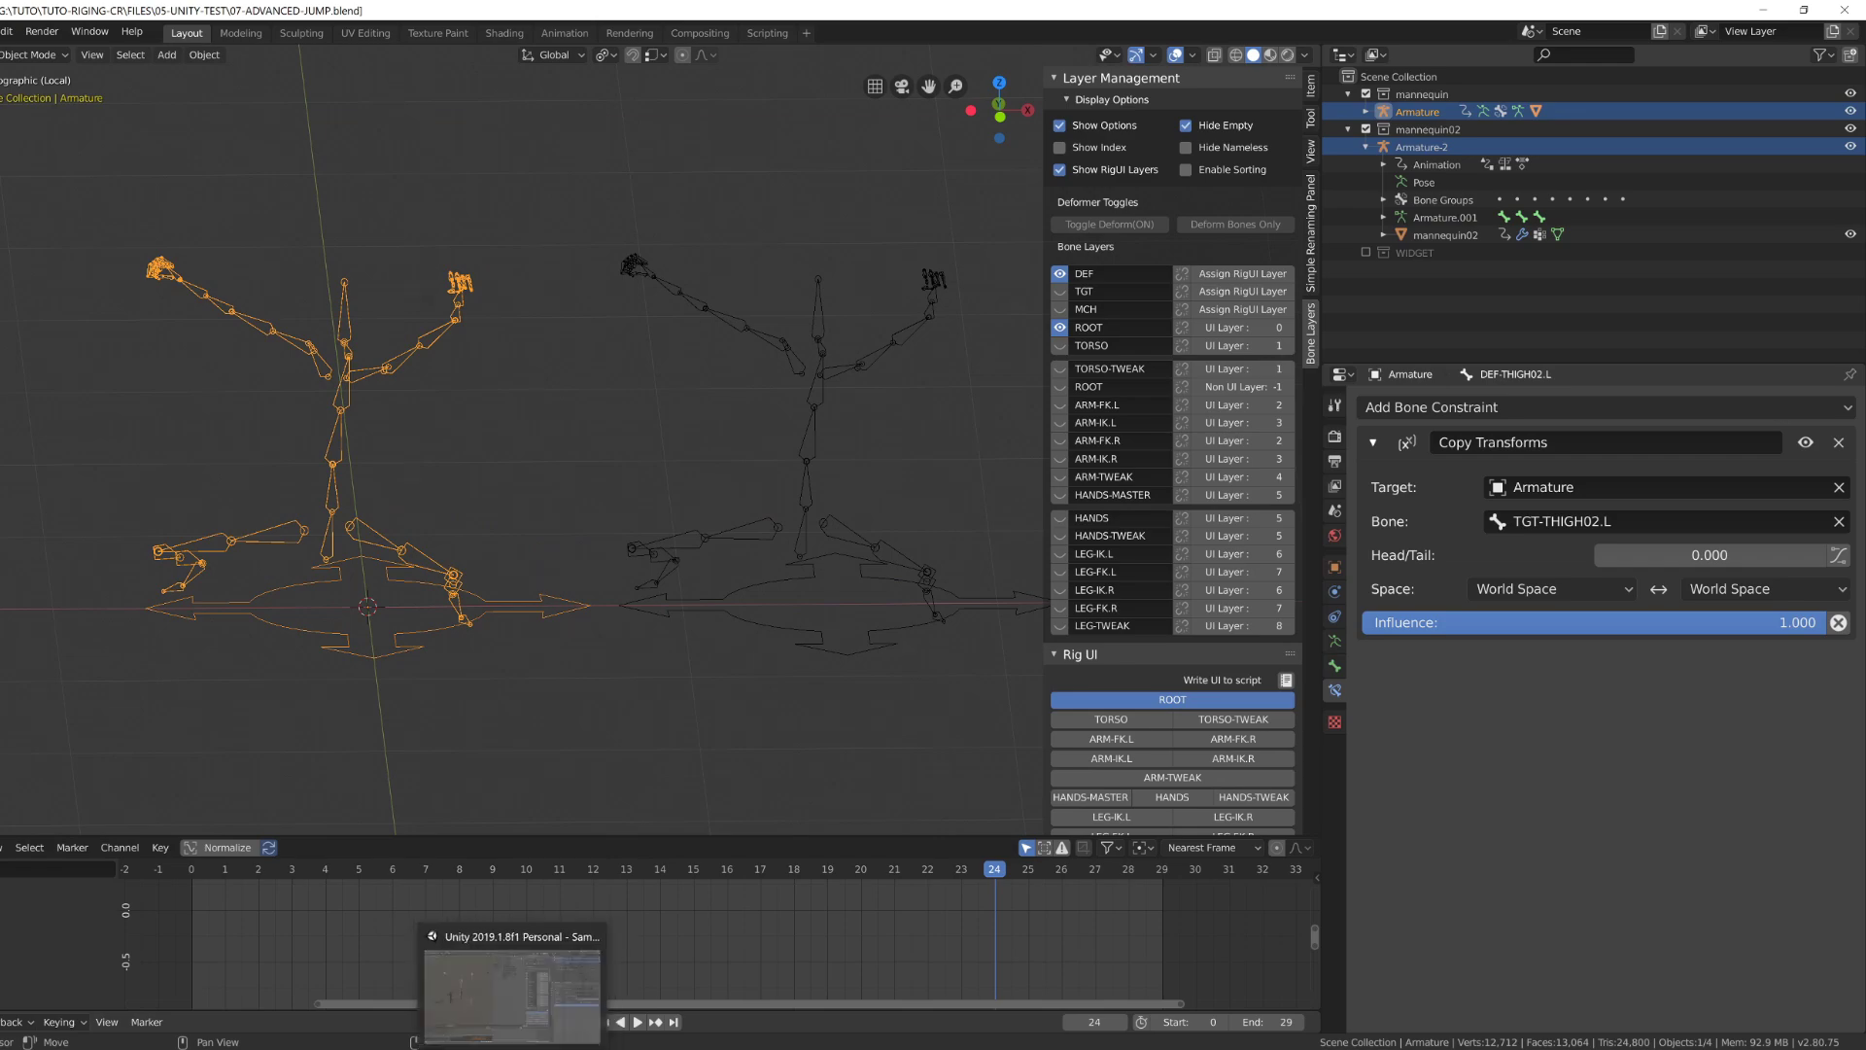
pyautogui.click(583, 1048)
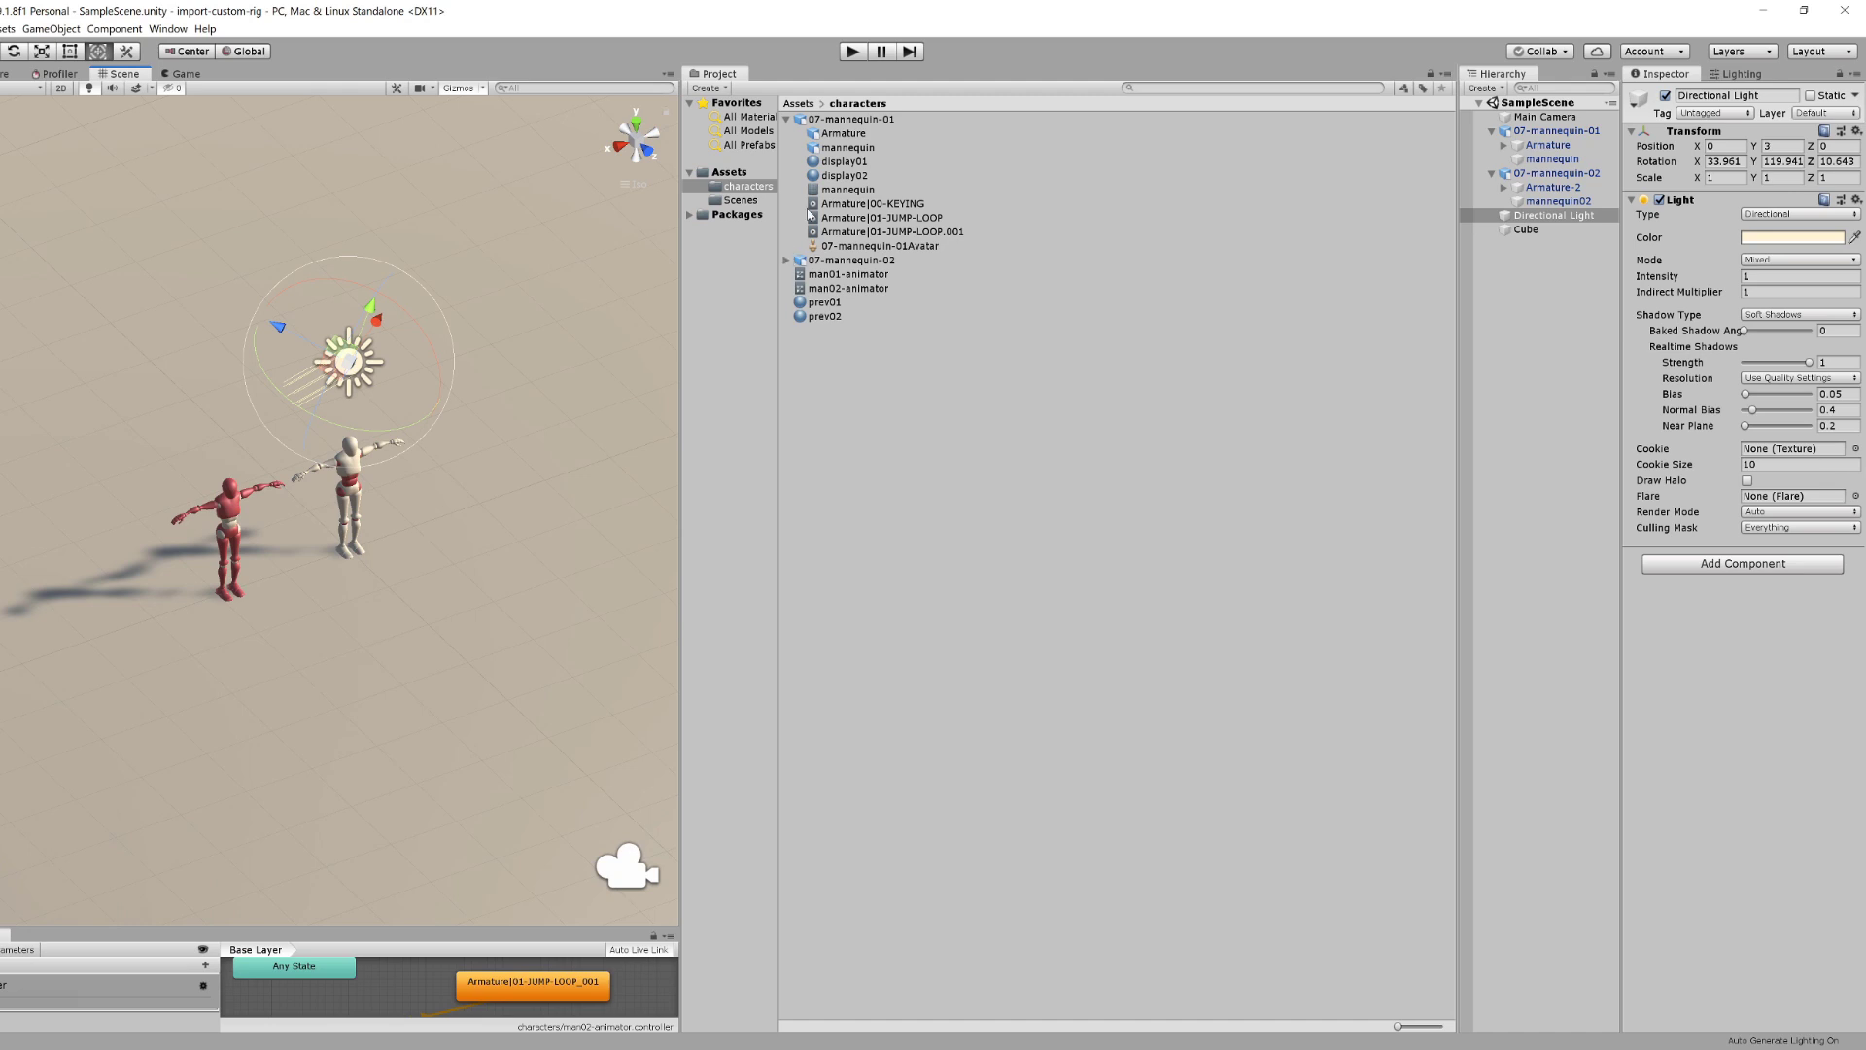
pyautogui.click(844, 133)
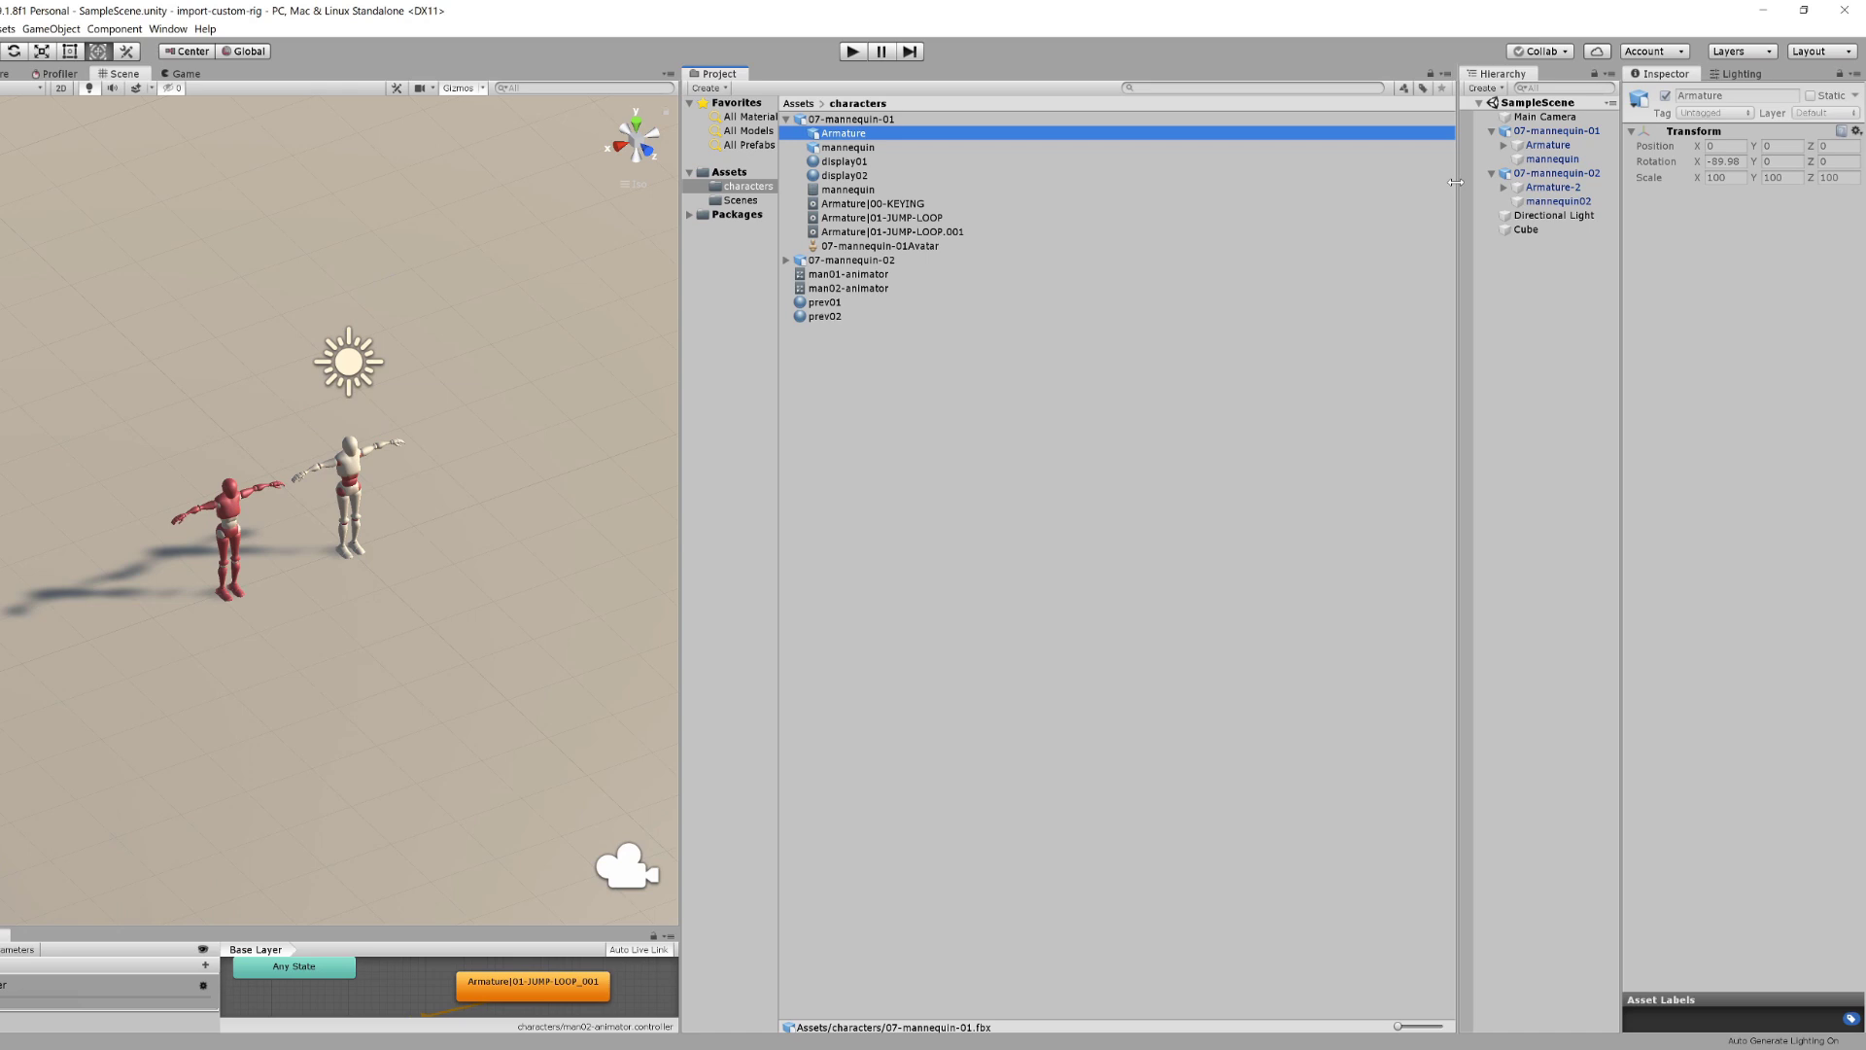
# Unfold Armature-2 through DEF-SPINE02, ROOT and DEF-HIPS down to both thigh bones, and frame the mannequin.
pyautogui.moveTo(1454, 182); pyautogui.dragTo(1163, 190)
pyautogui.click(1209, 188)
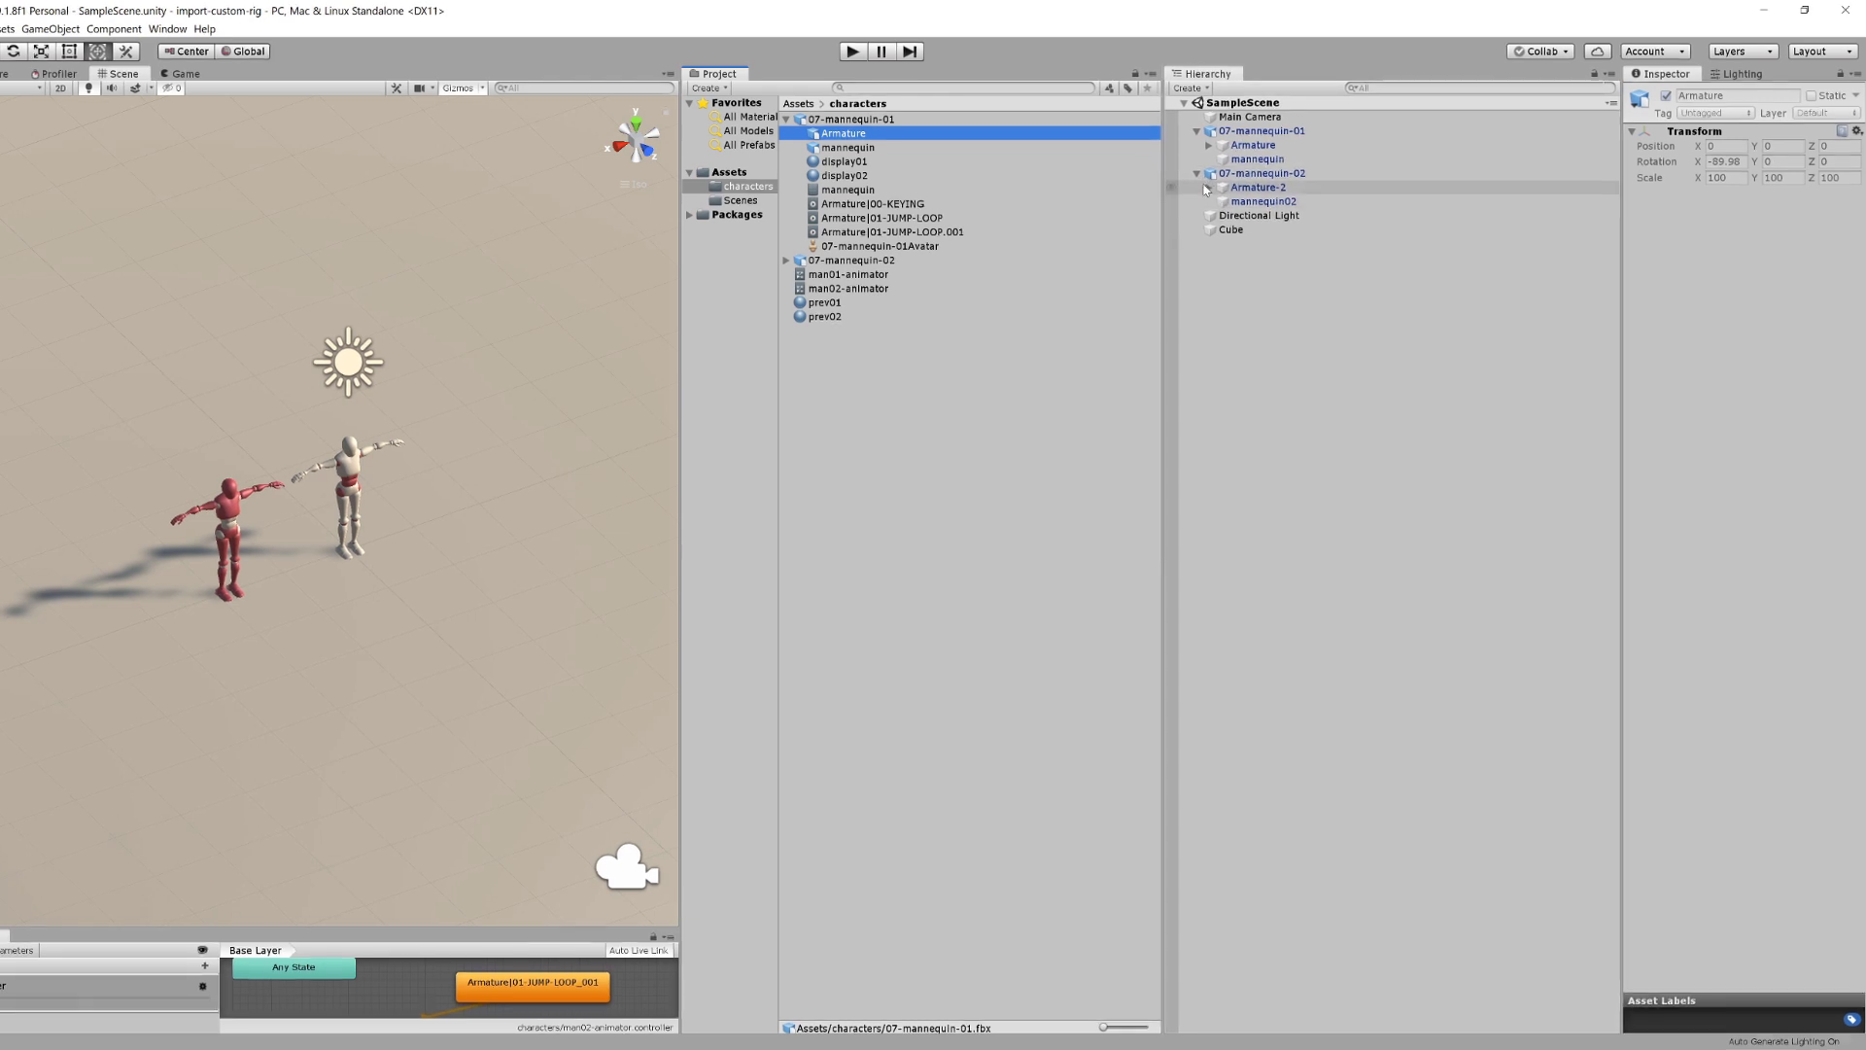
pyautogui.click(1364, 271)
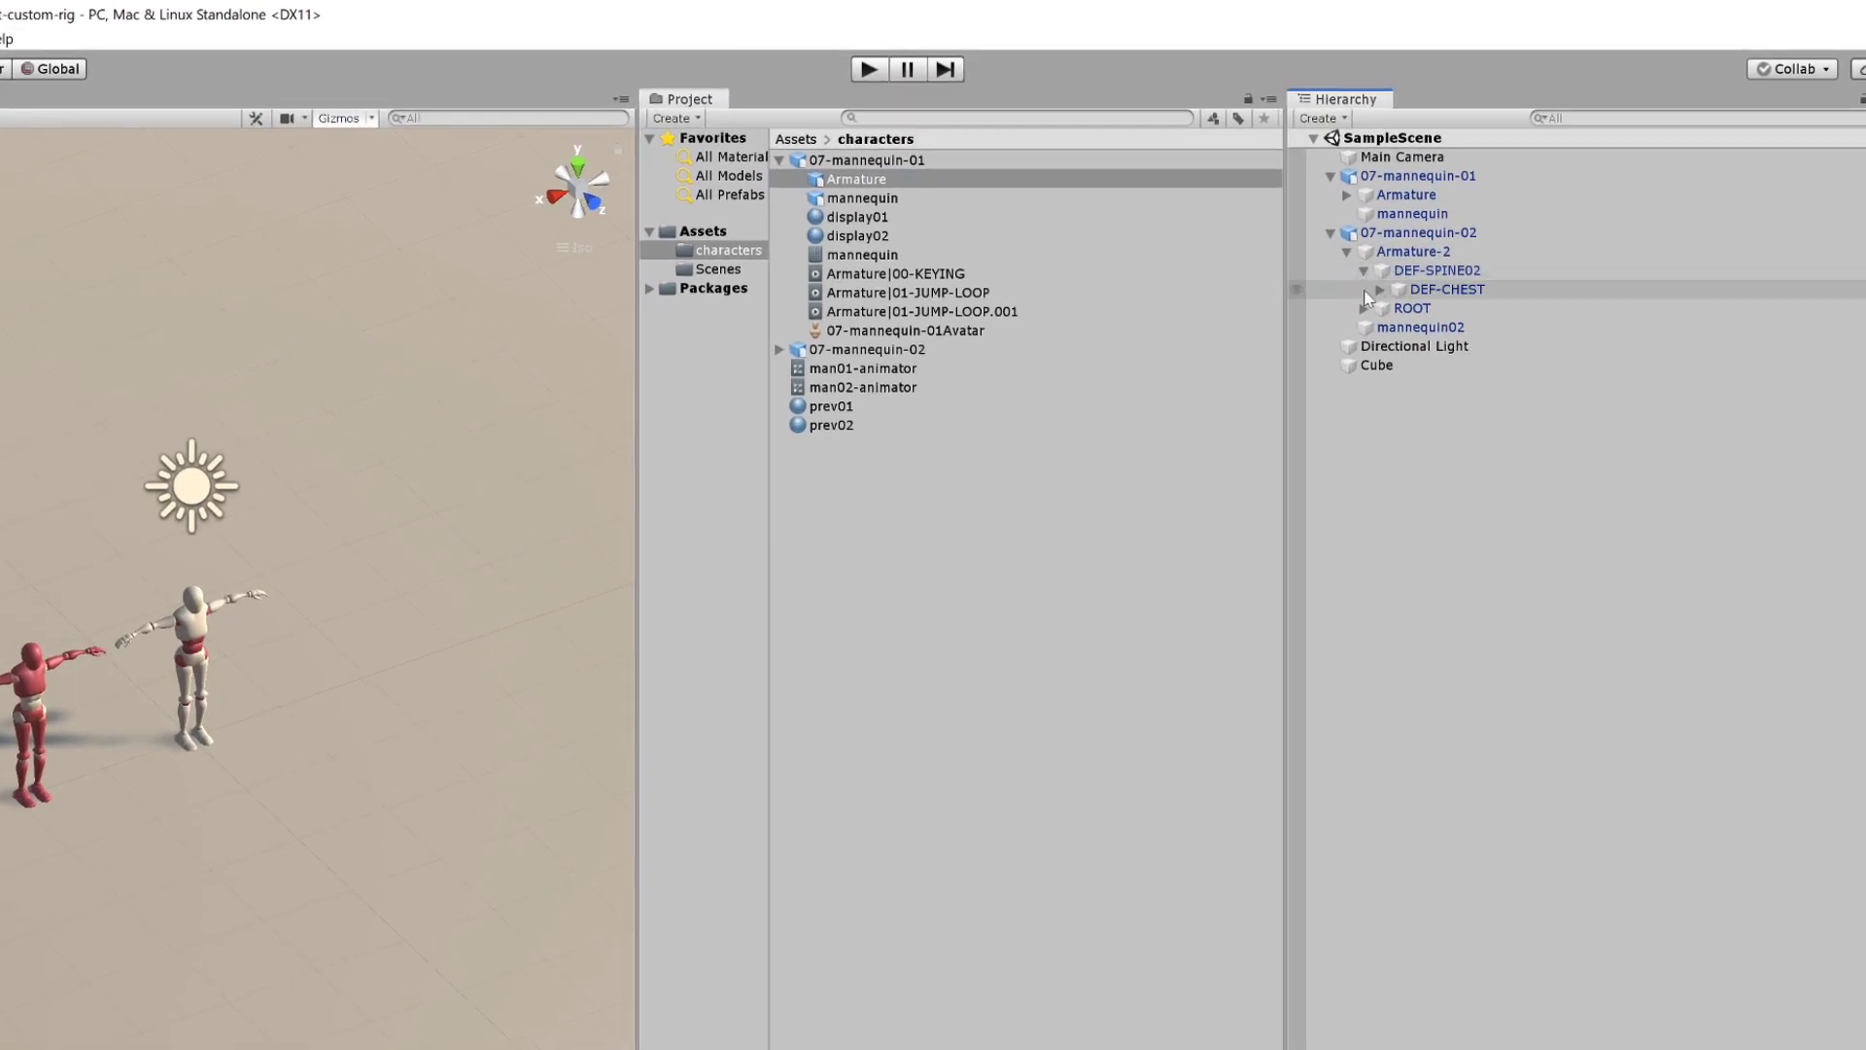
pyautogui.click(1363, 309)
pyautogui.click(1380, 327)
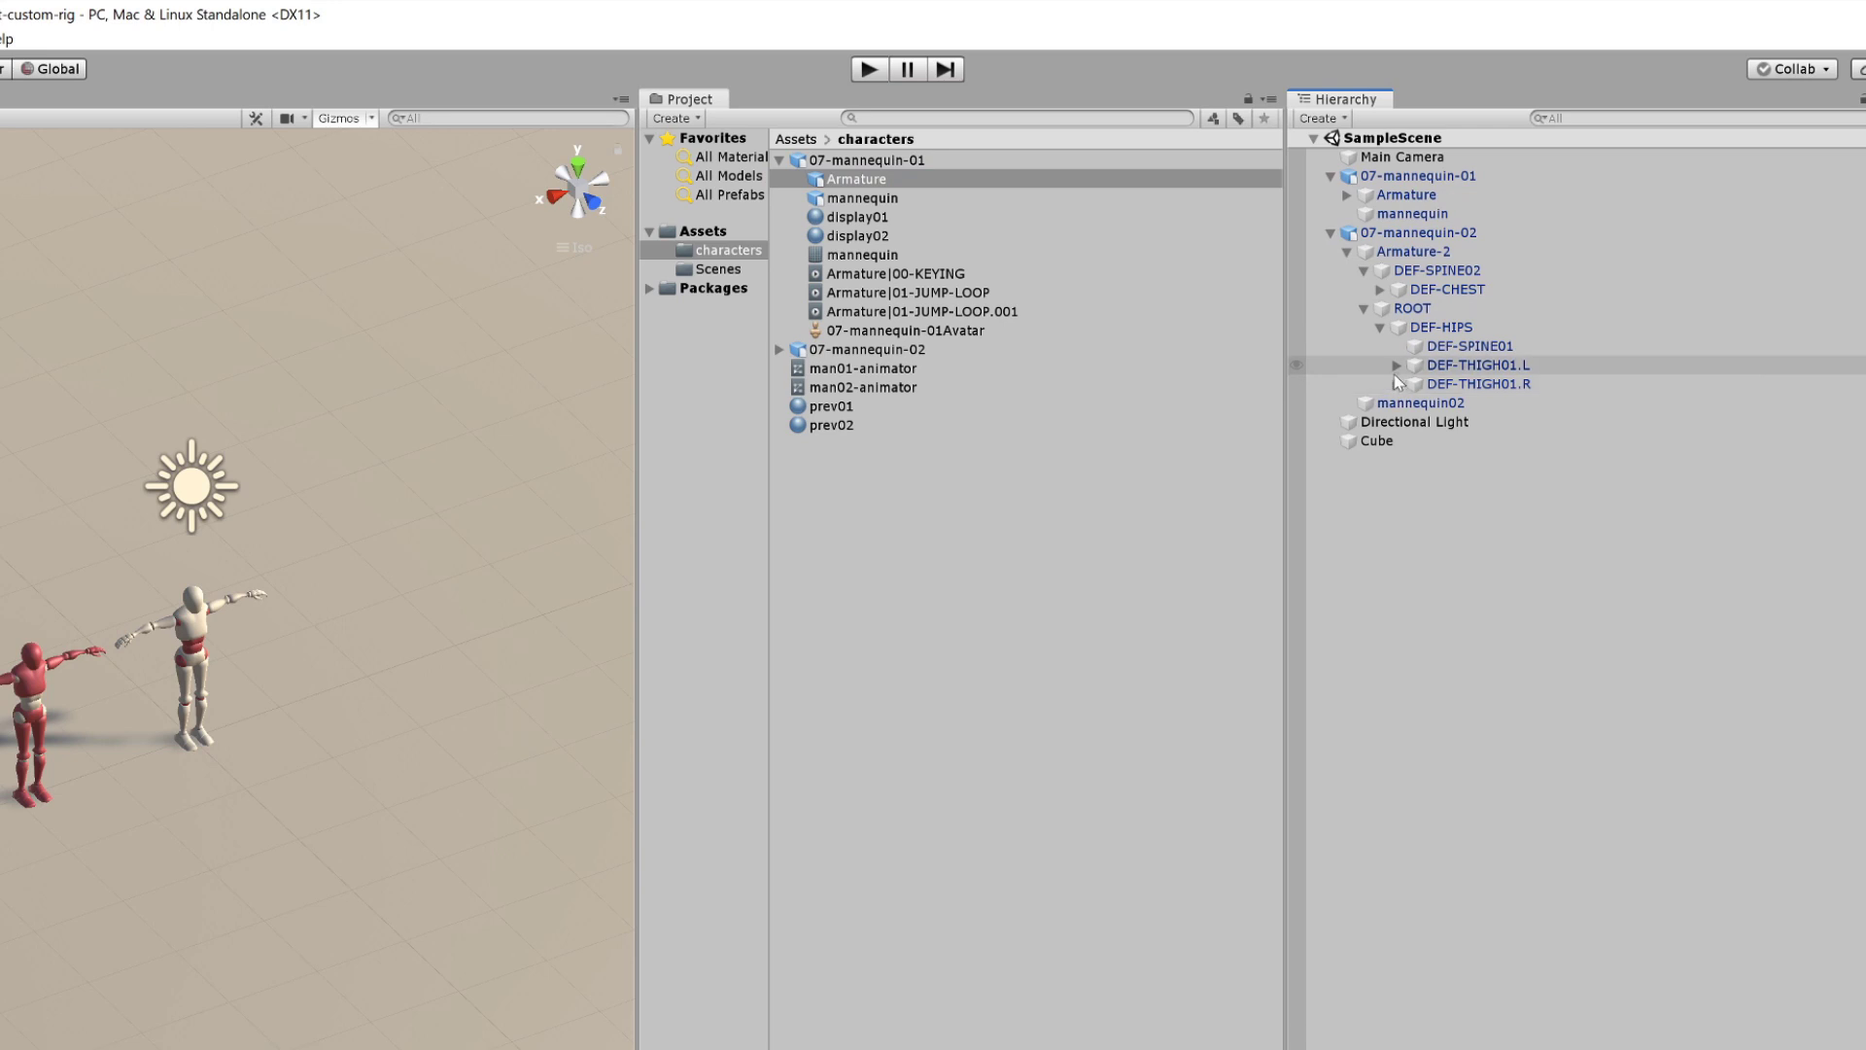
pyautogui.click(1396, 364)
pyautogui.click(1477, 402)
pyautogui.click(1397, 403)
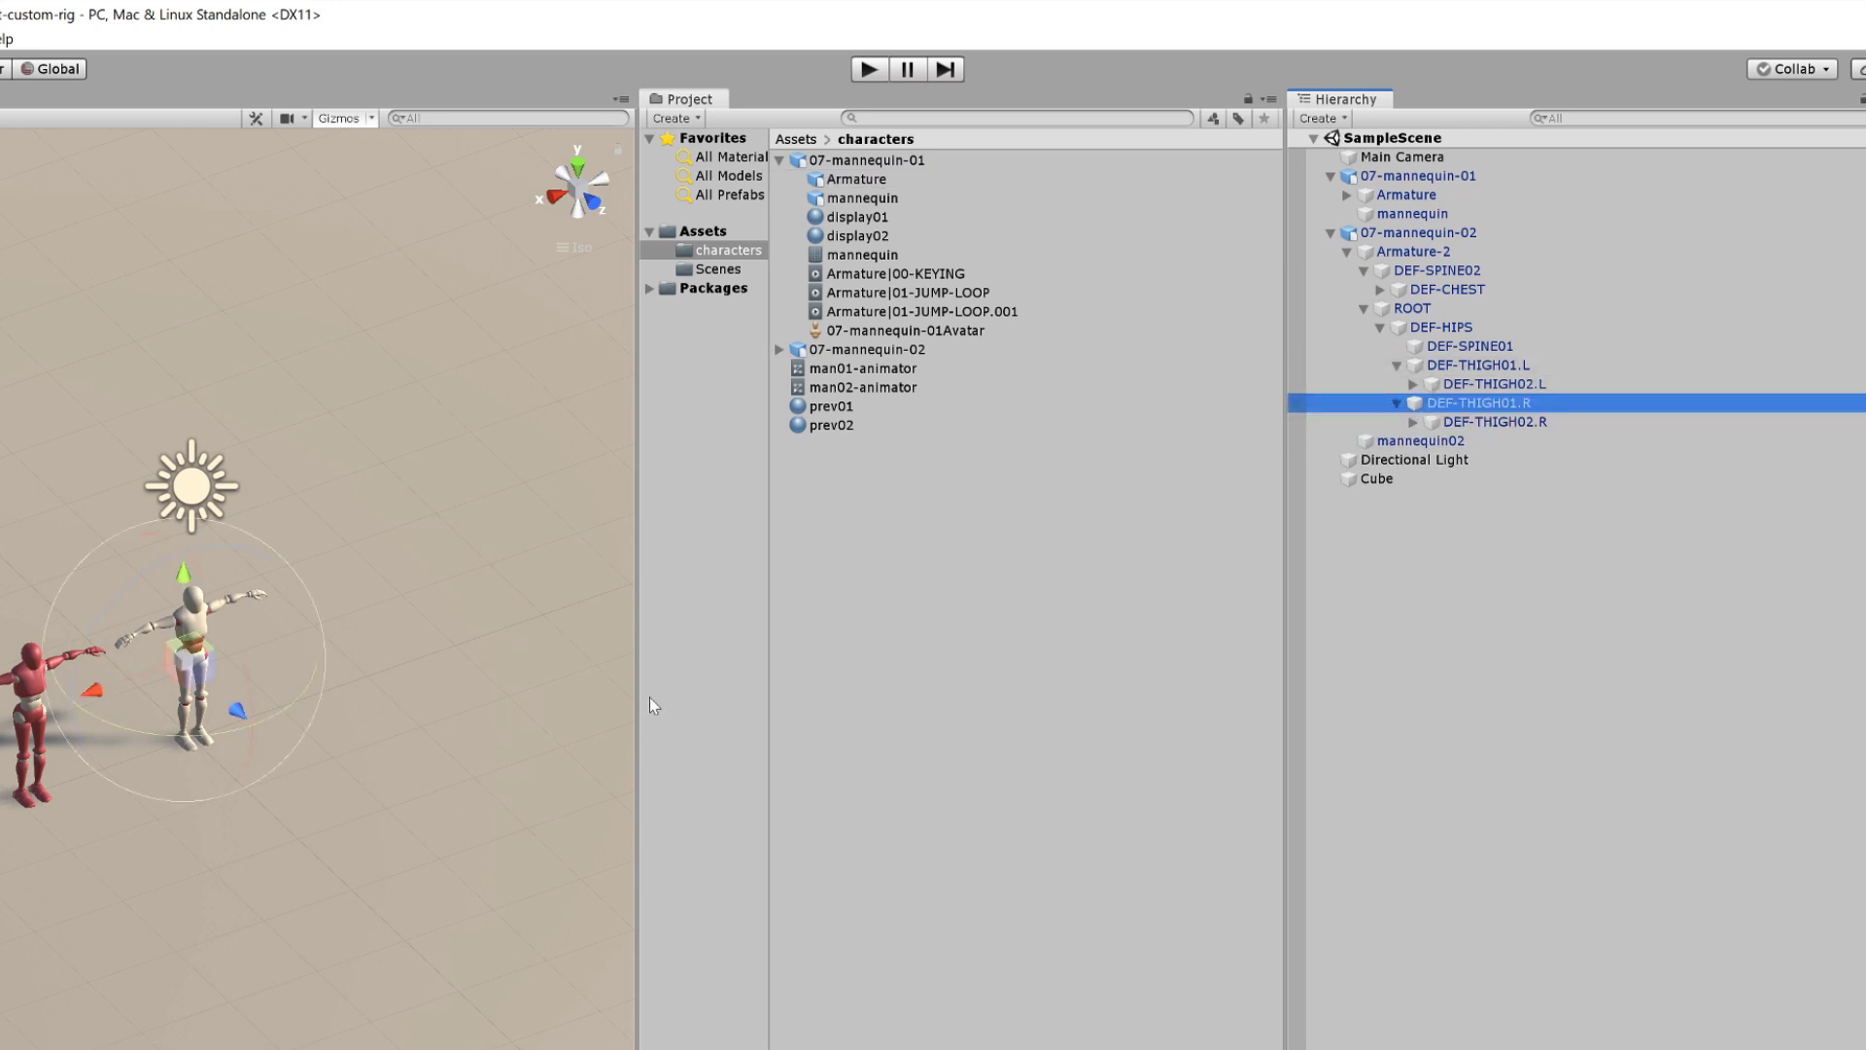
pyautogui.press('f')
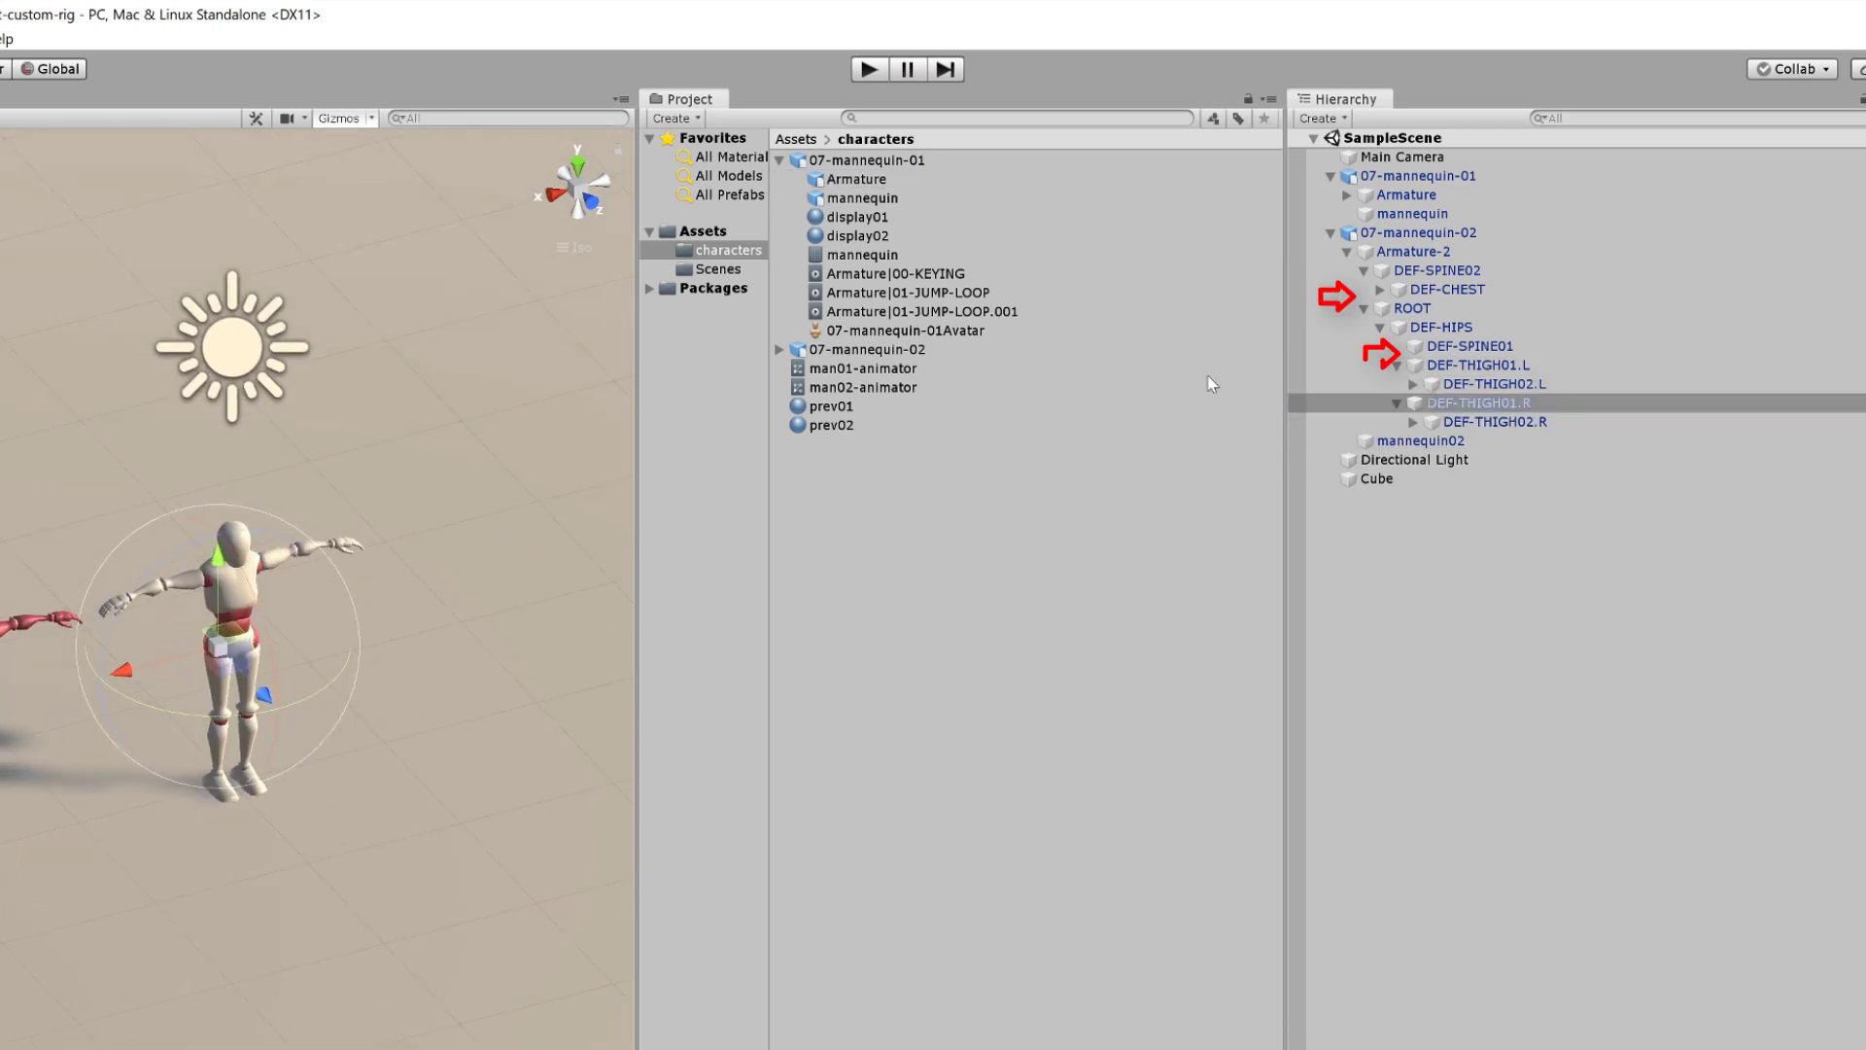
# Expand 07-mannequin-01's Armature > ROOT to list its flat DEF bones and select DEF-FINGER-A-01.L.
pyautogui.click(1348, 196)
pyautogui.click(1363, 213)
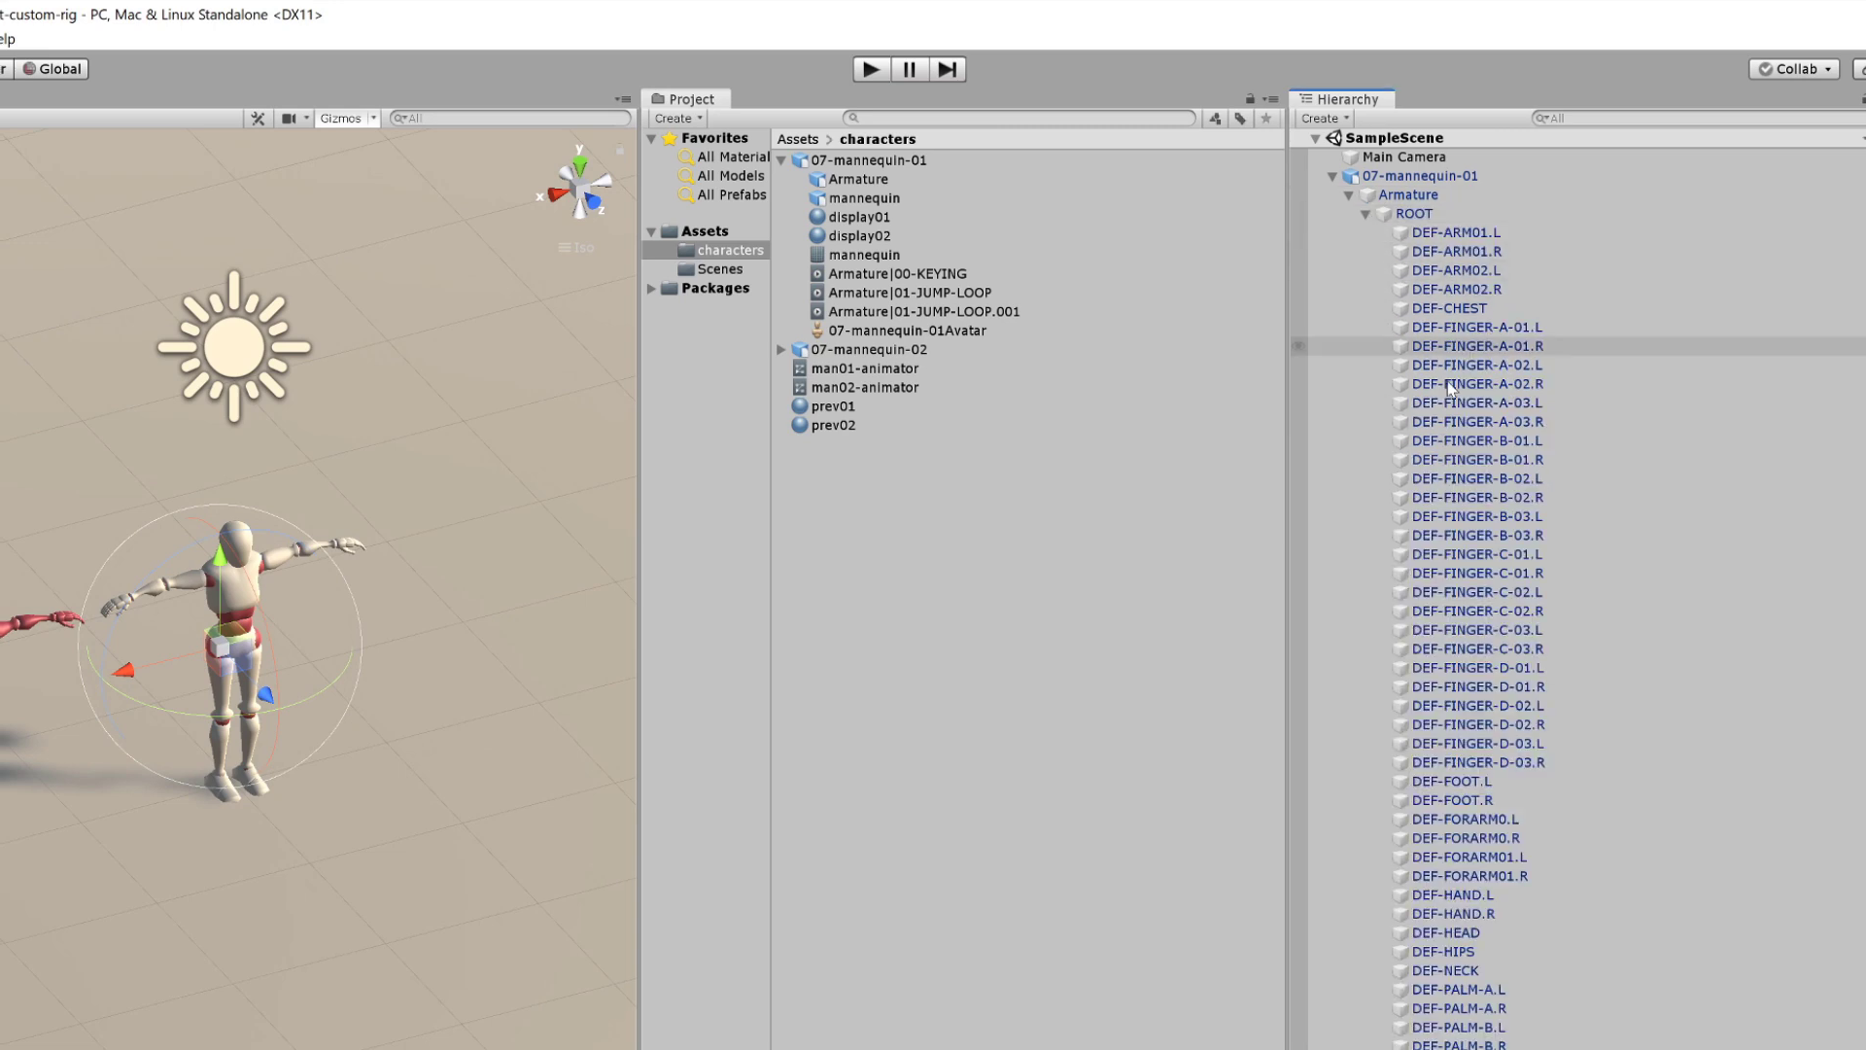
pyautogui.scroll(-3, 1545, 486)
pyautogui.scroll(3, 1546, 486)
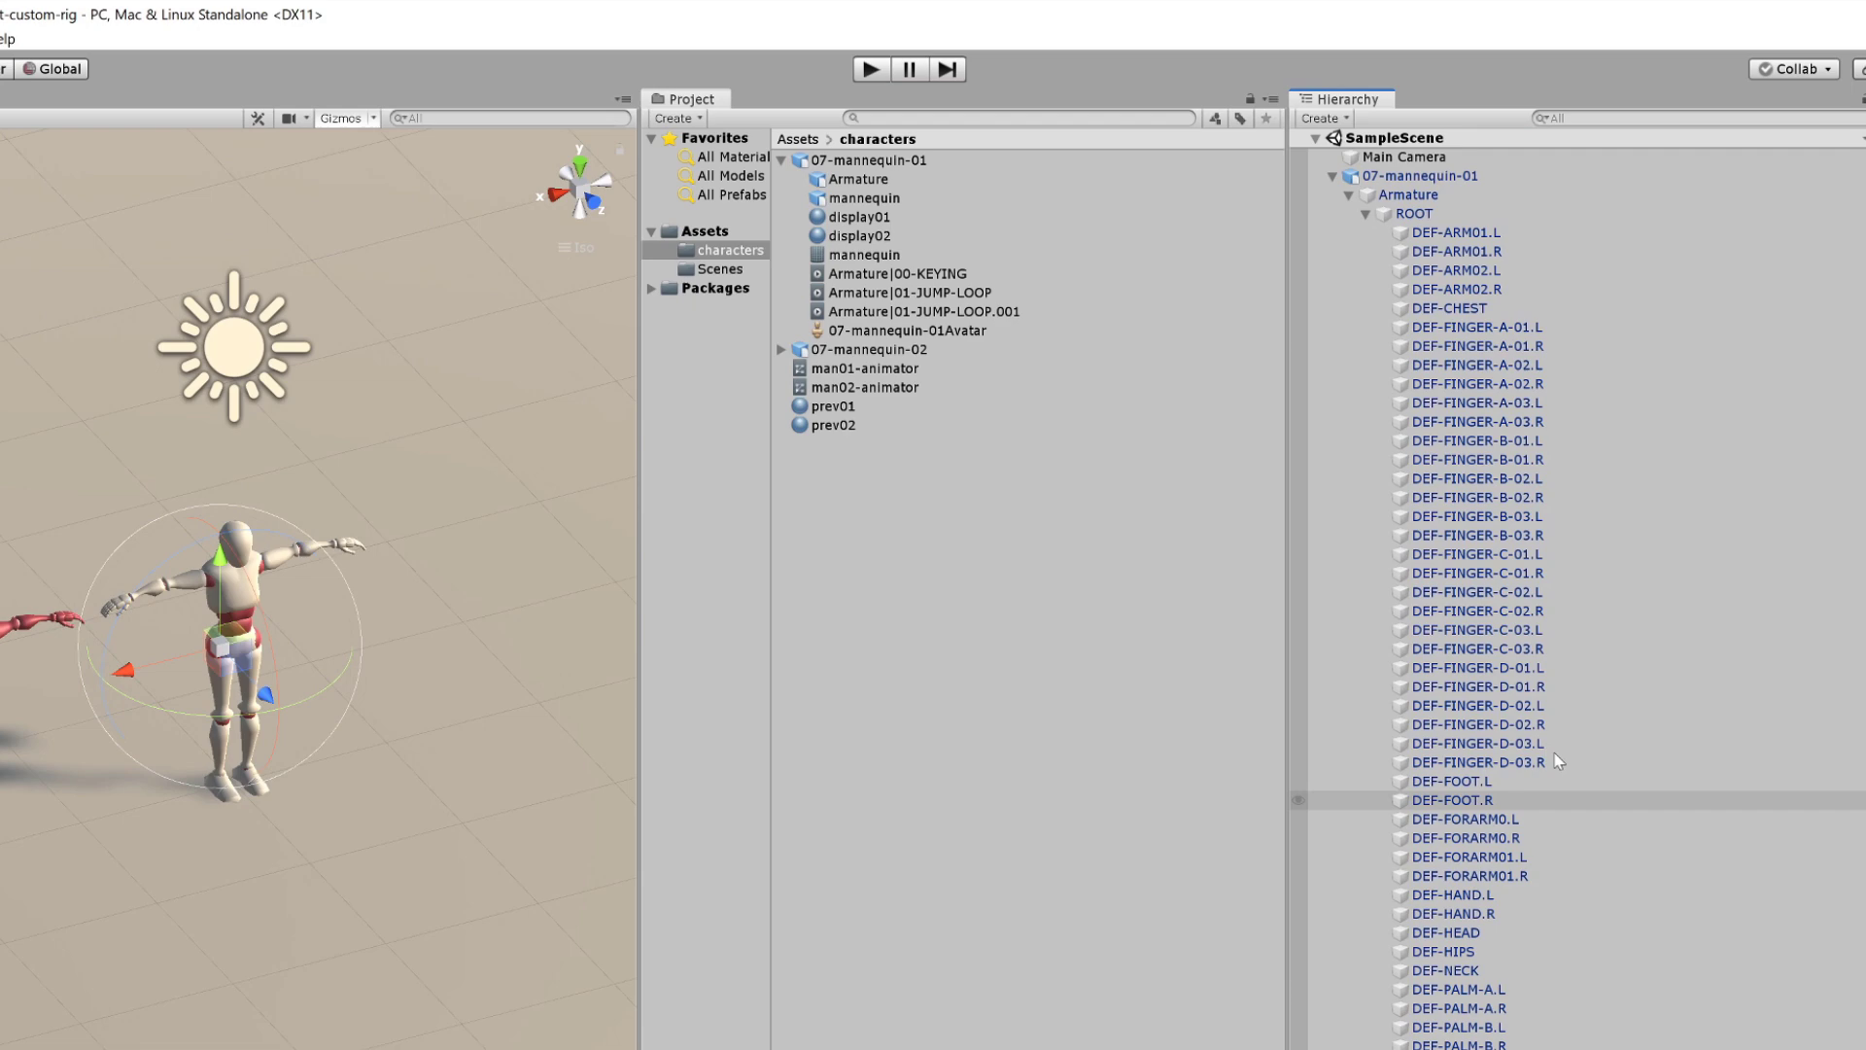
pyautogui.click(1532, 328)
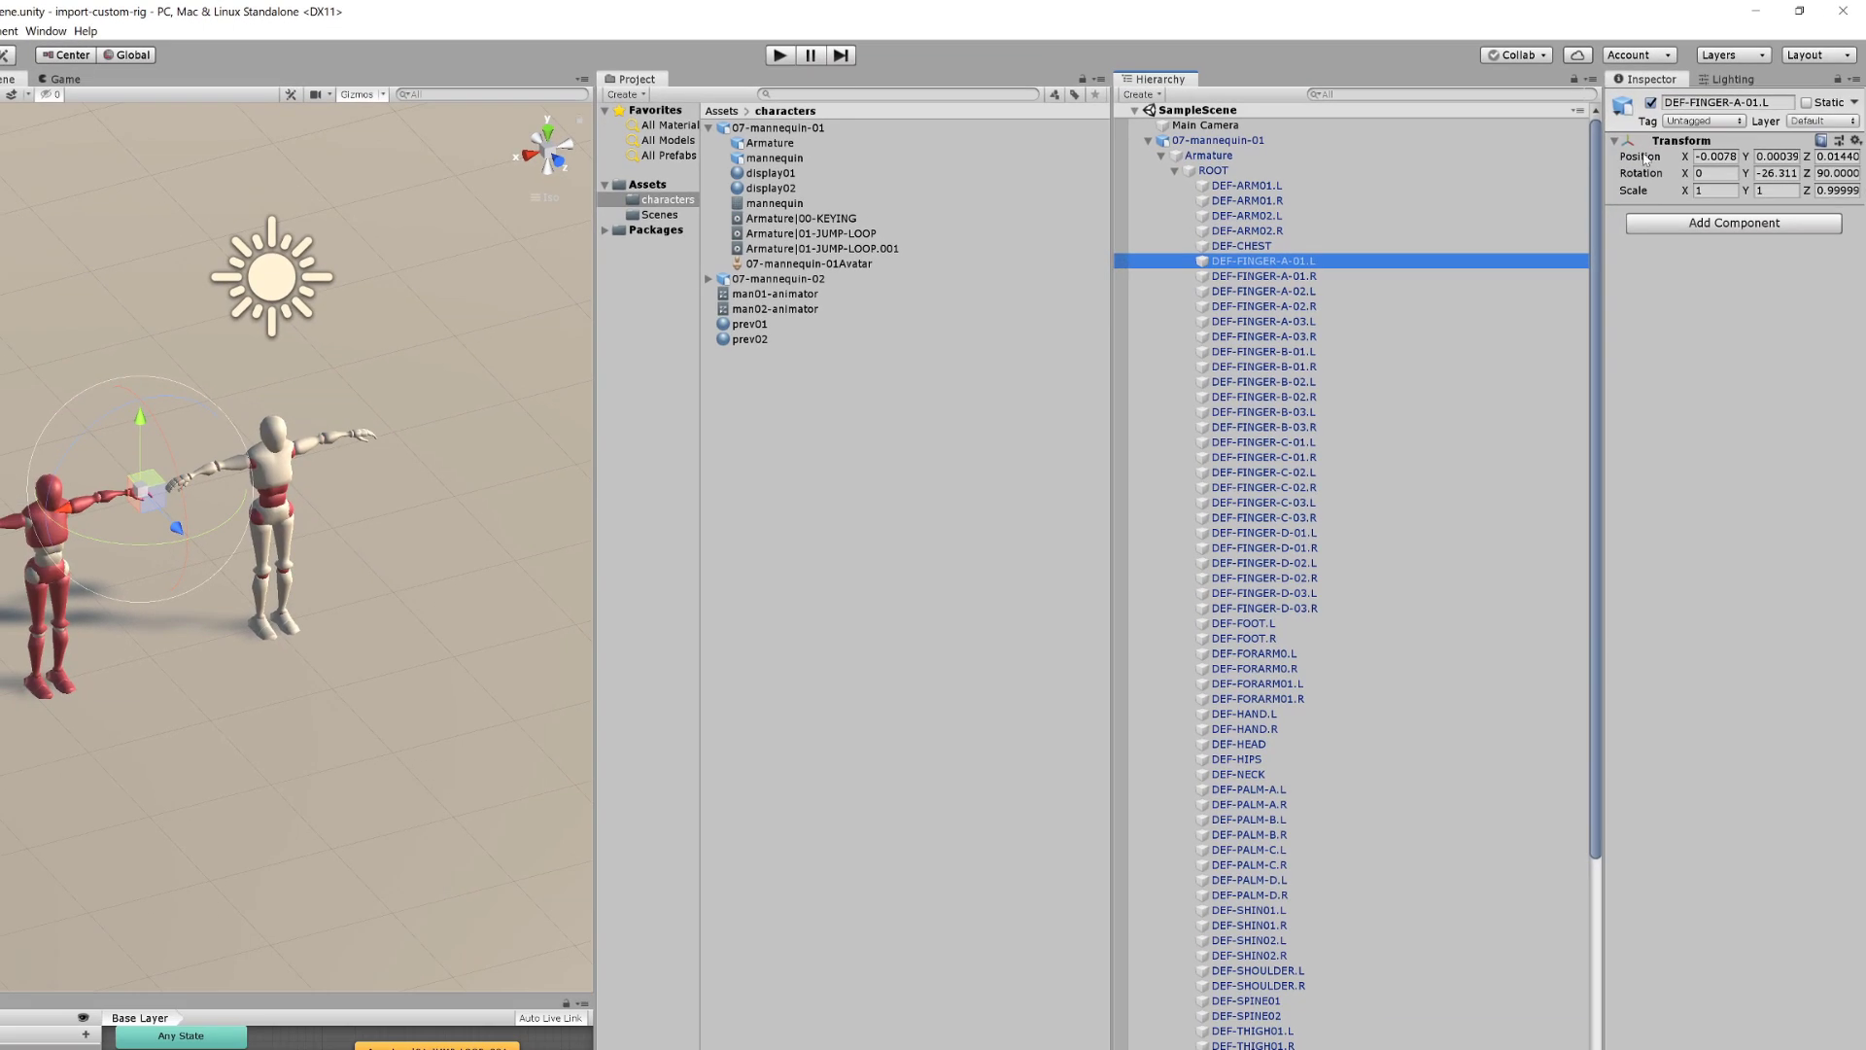
# Play the jump scene with a wider Inspector, inspecting the DEF-THIGH02.R and DEF-SHIN01.R bones.
pyautogui.moveTo(1602, 149); pyautogui.dragTo(1328, 153)
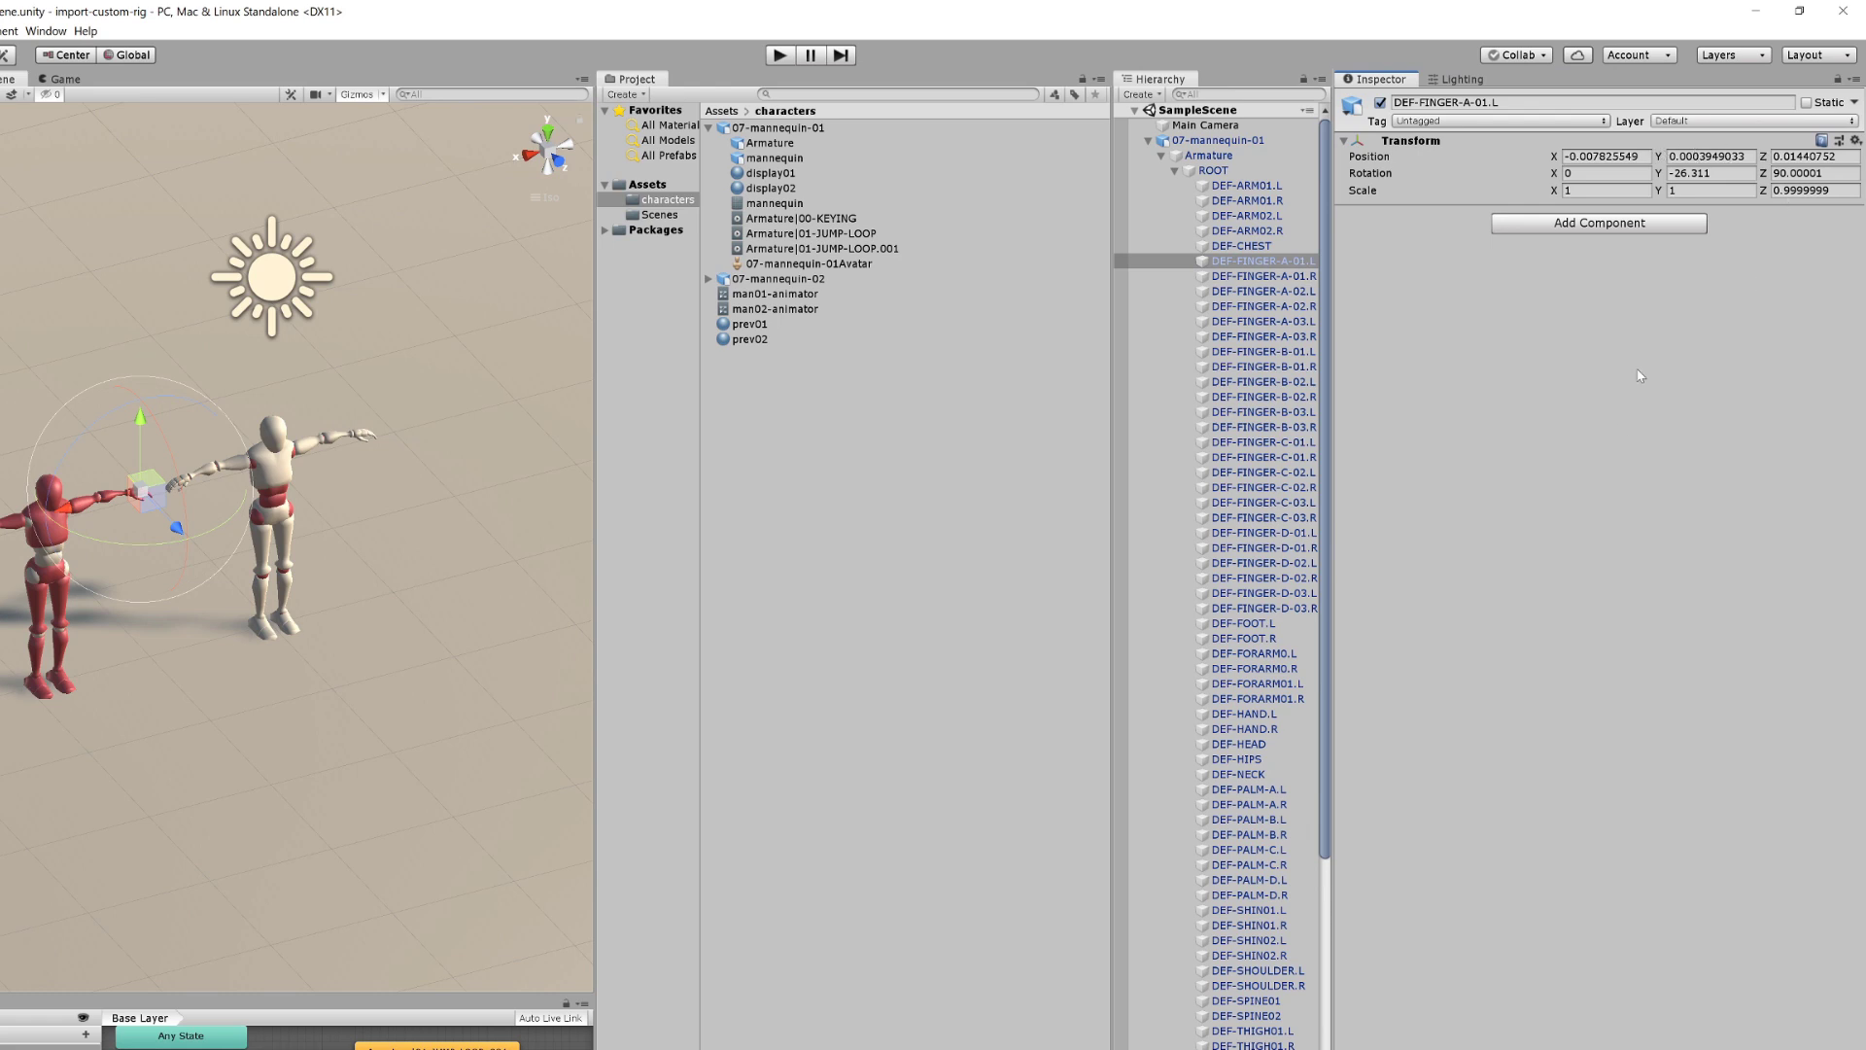
pyautogui.click(779, 56)
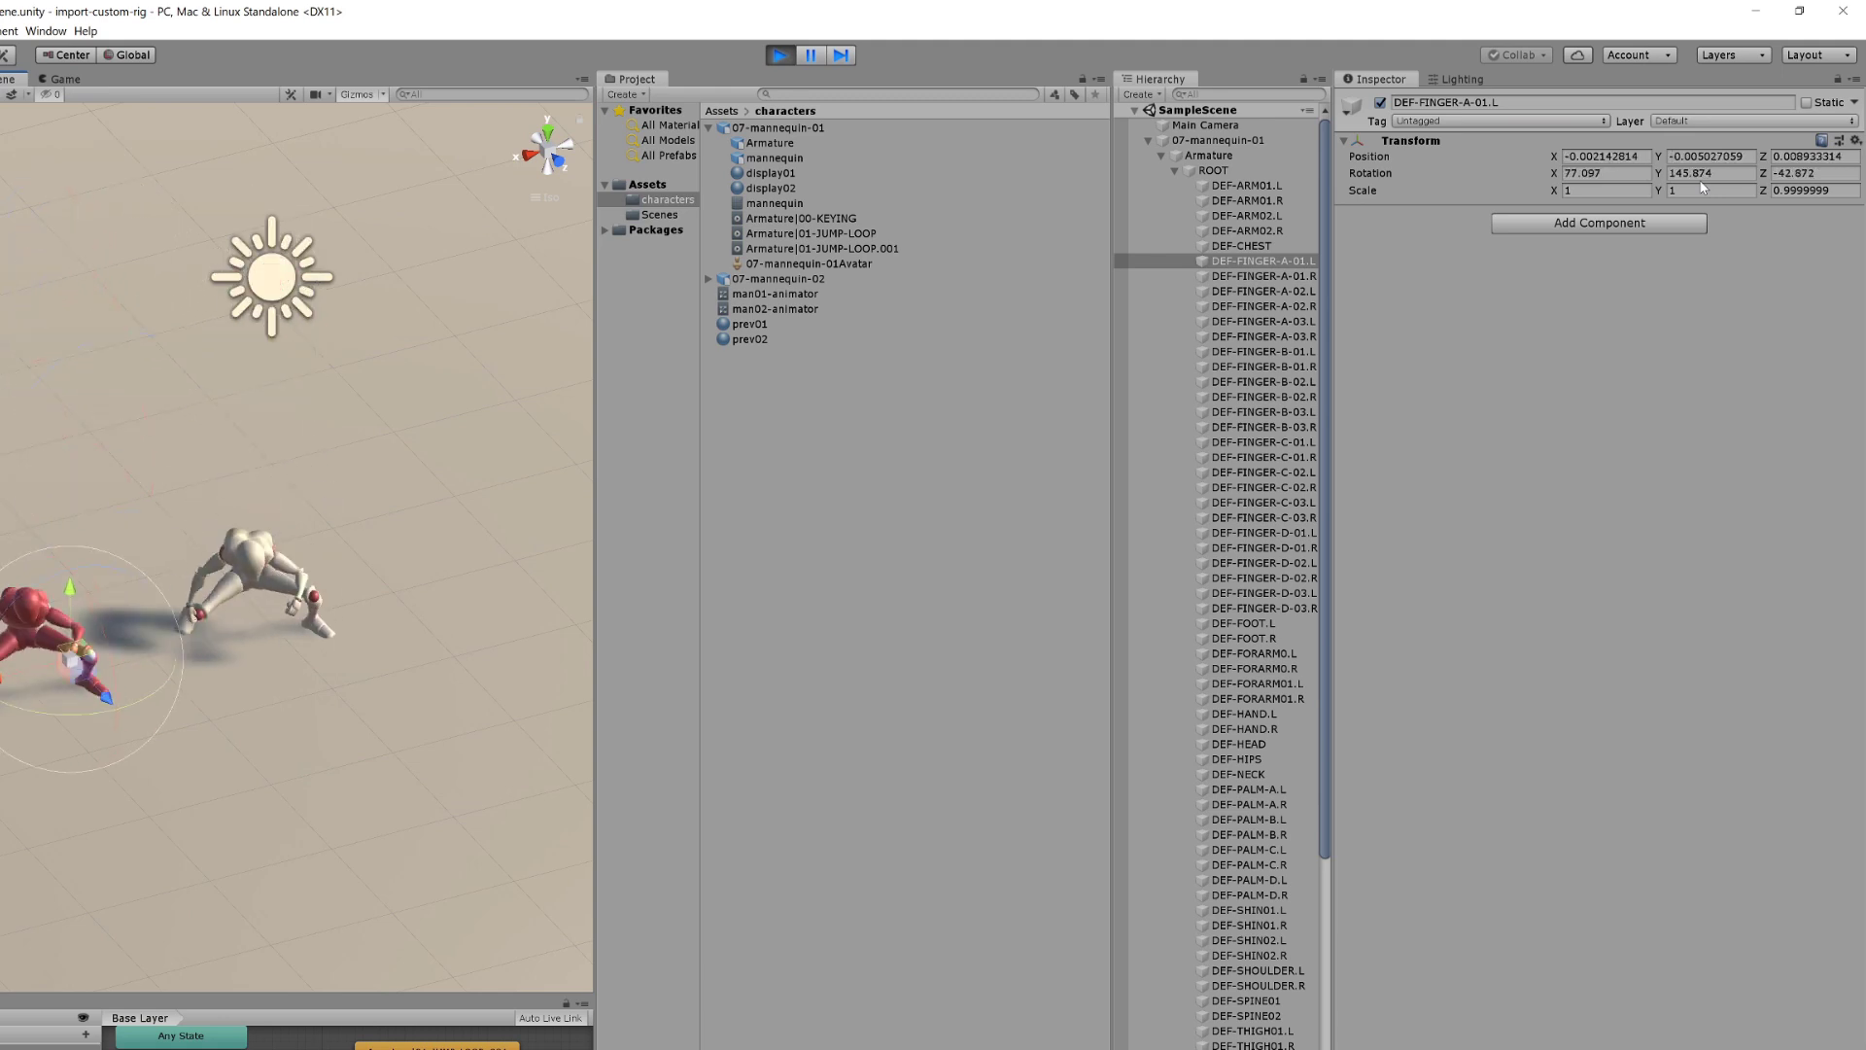
pyautogui.click(1161, 155)
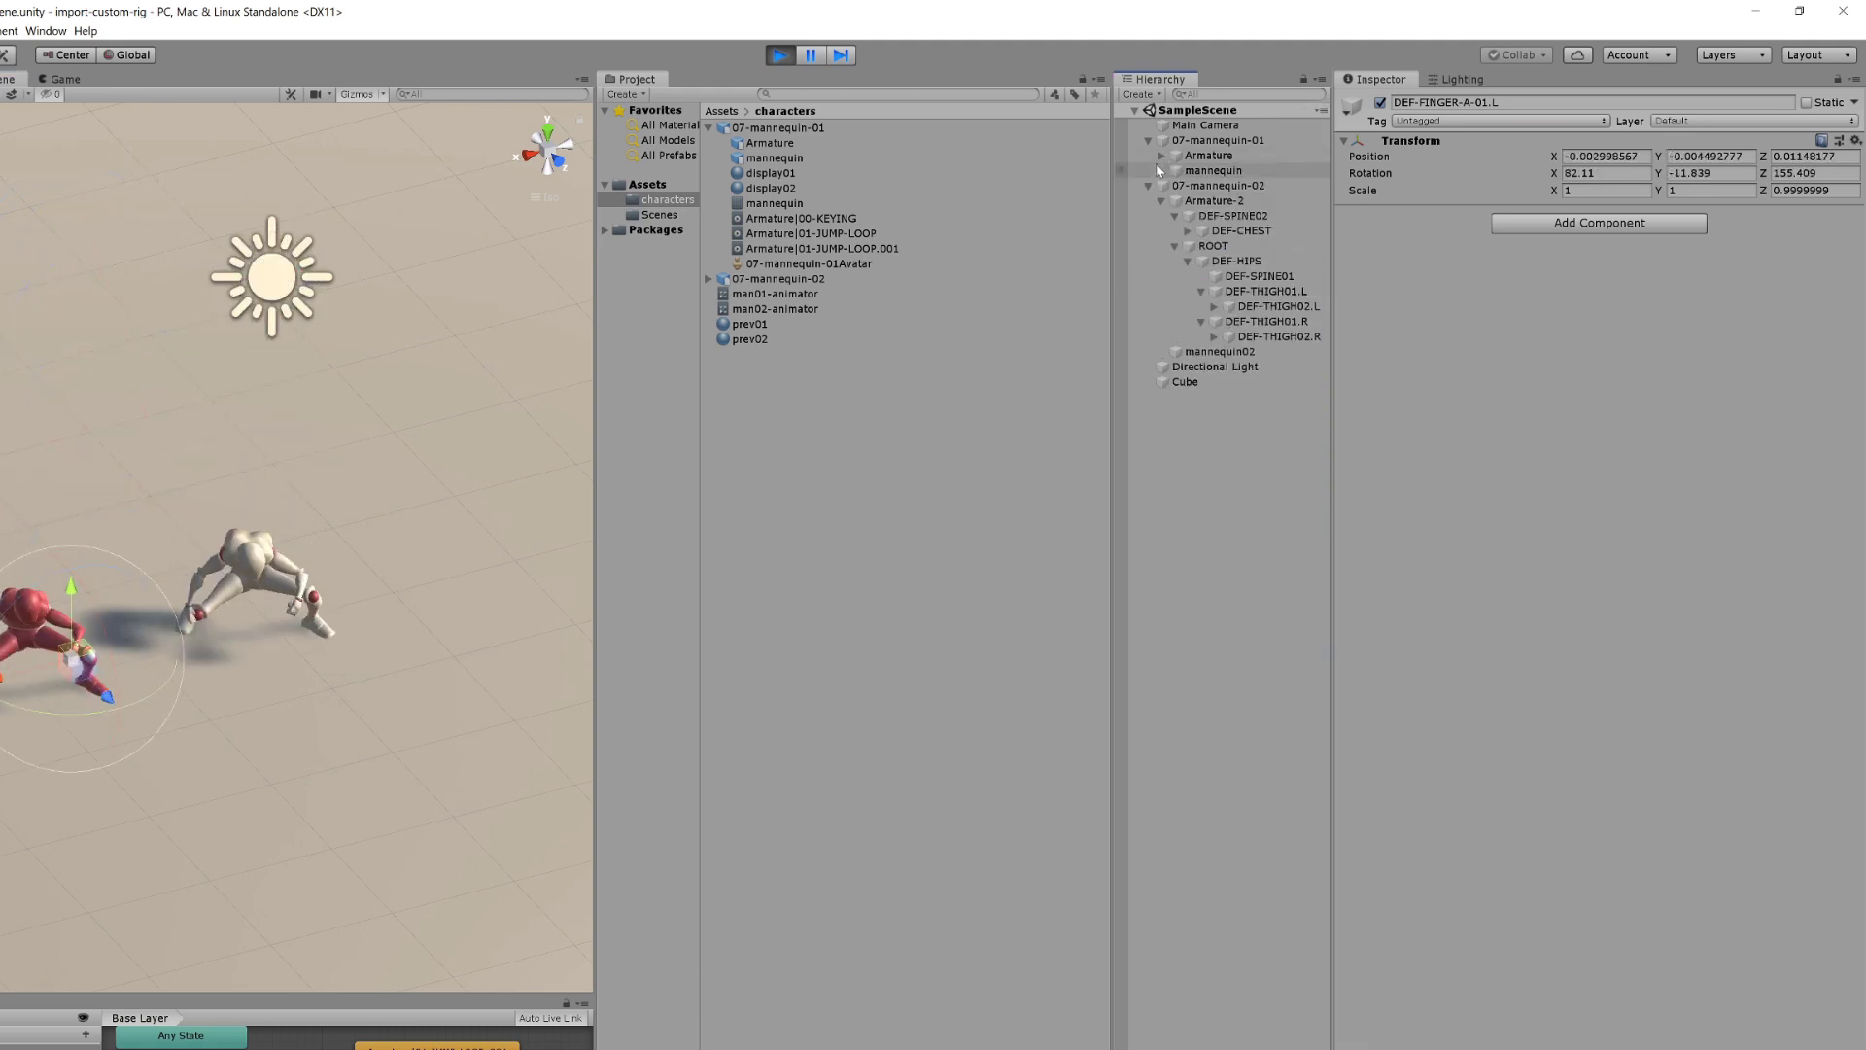
pyautogui.click(1281, 336)
pyautogui.click(1215, 336)
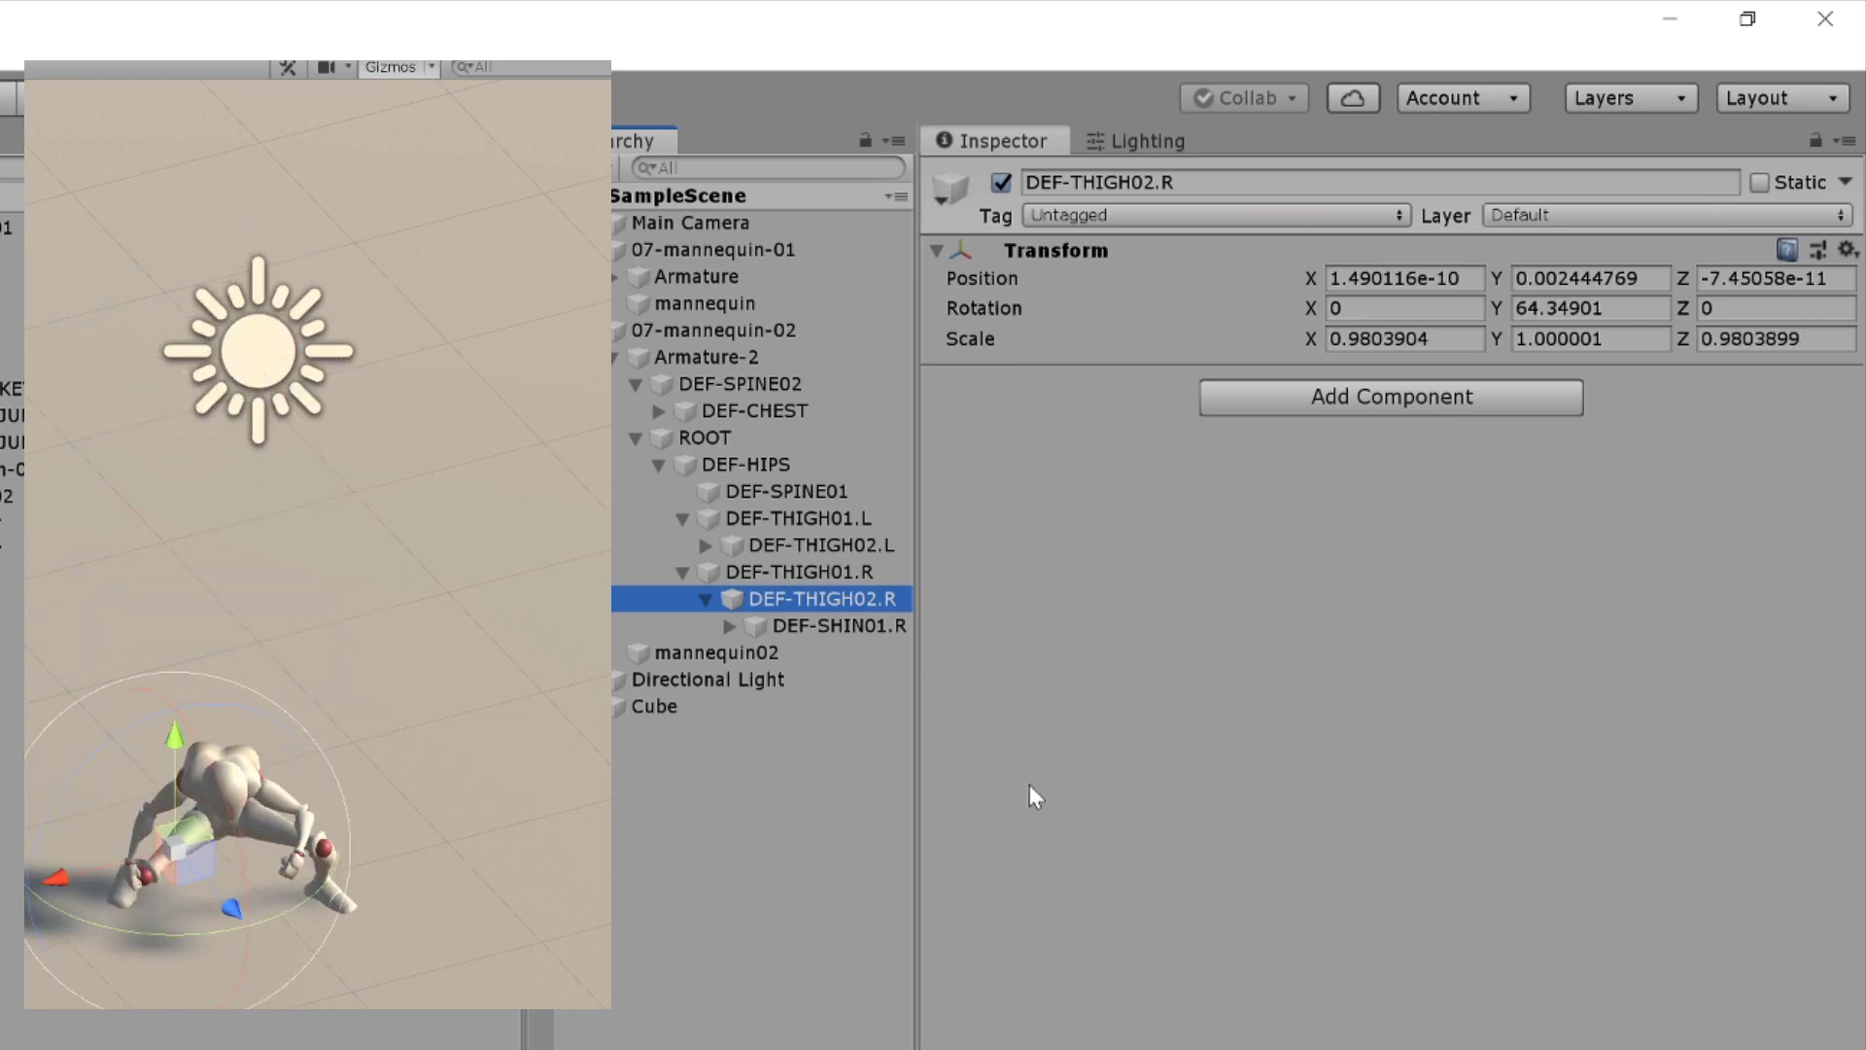
pyautogui.click(842, 627)
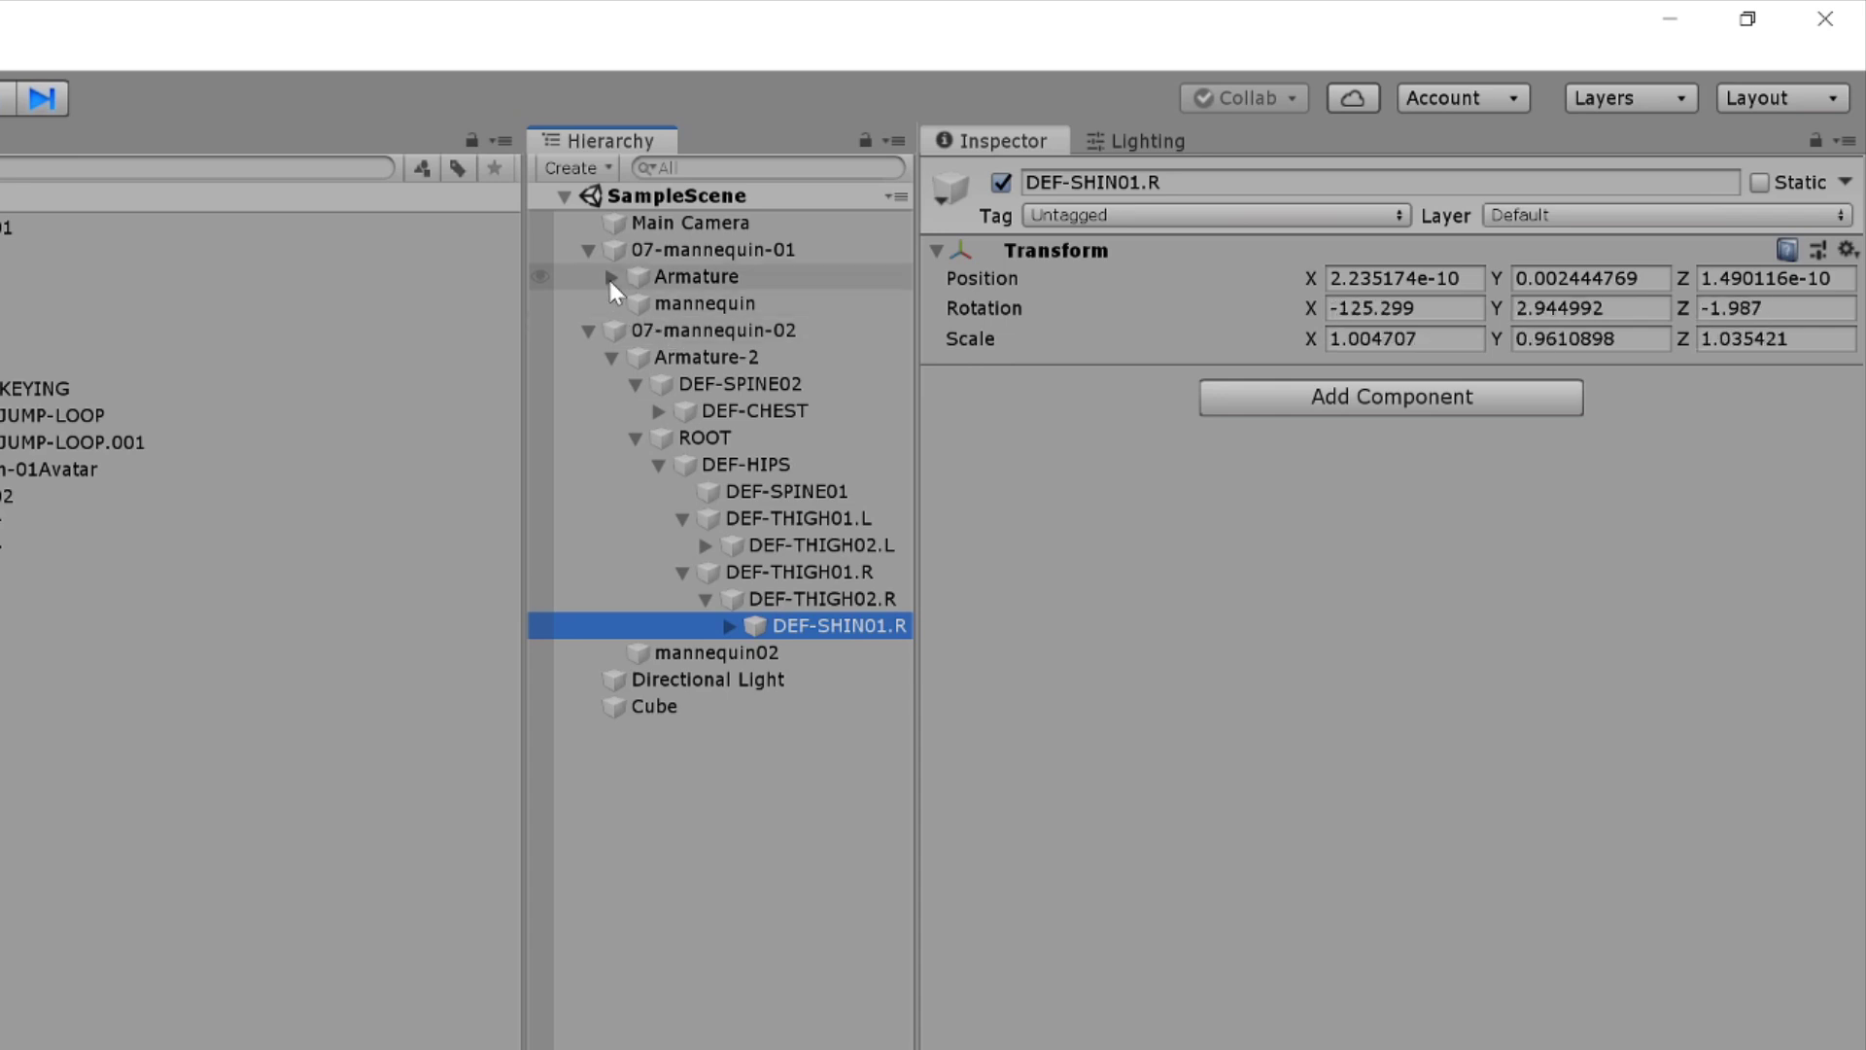
# Read the Transform values of DEF-THIGH01.L, then DEF-THIGH01.R, in the first mannequin's Armature.
pyautogui.click(611, 277)
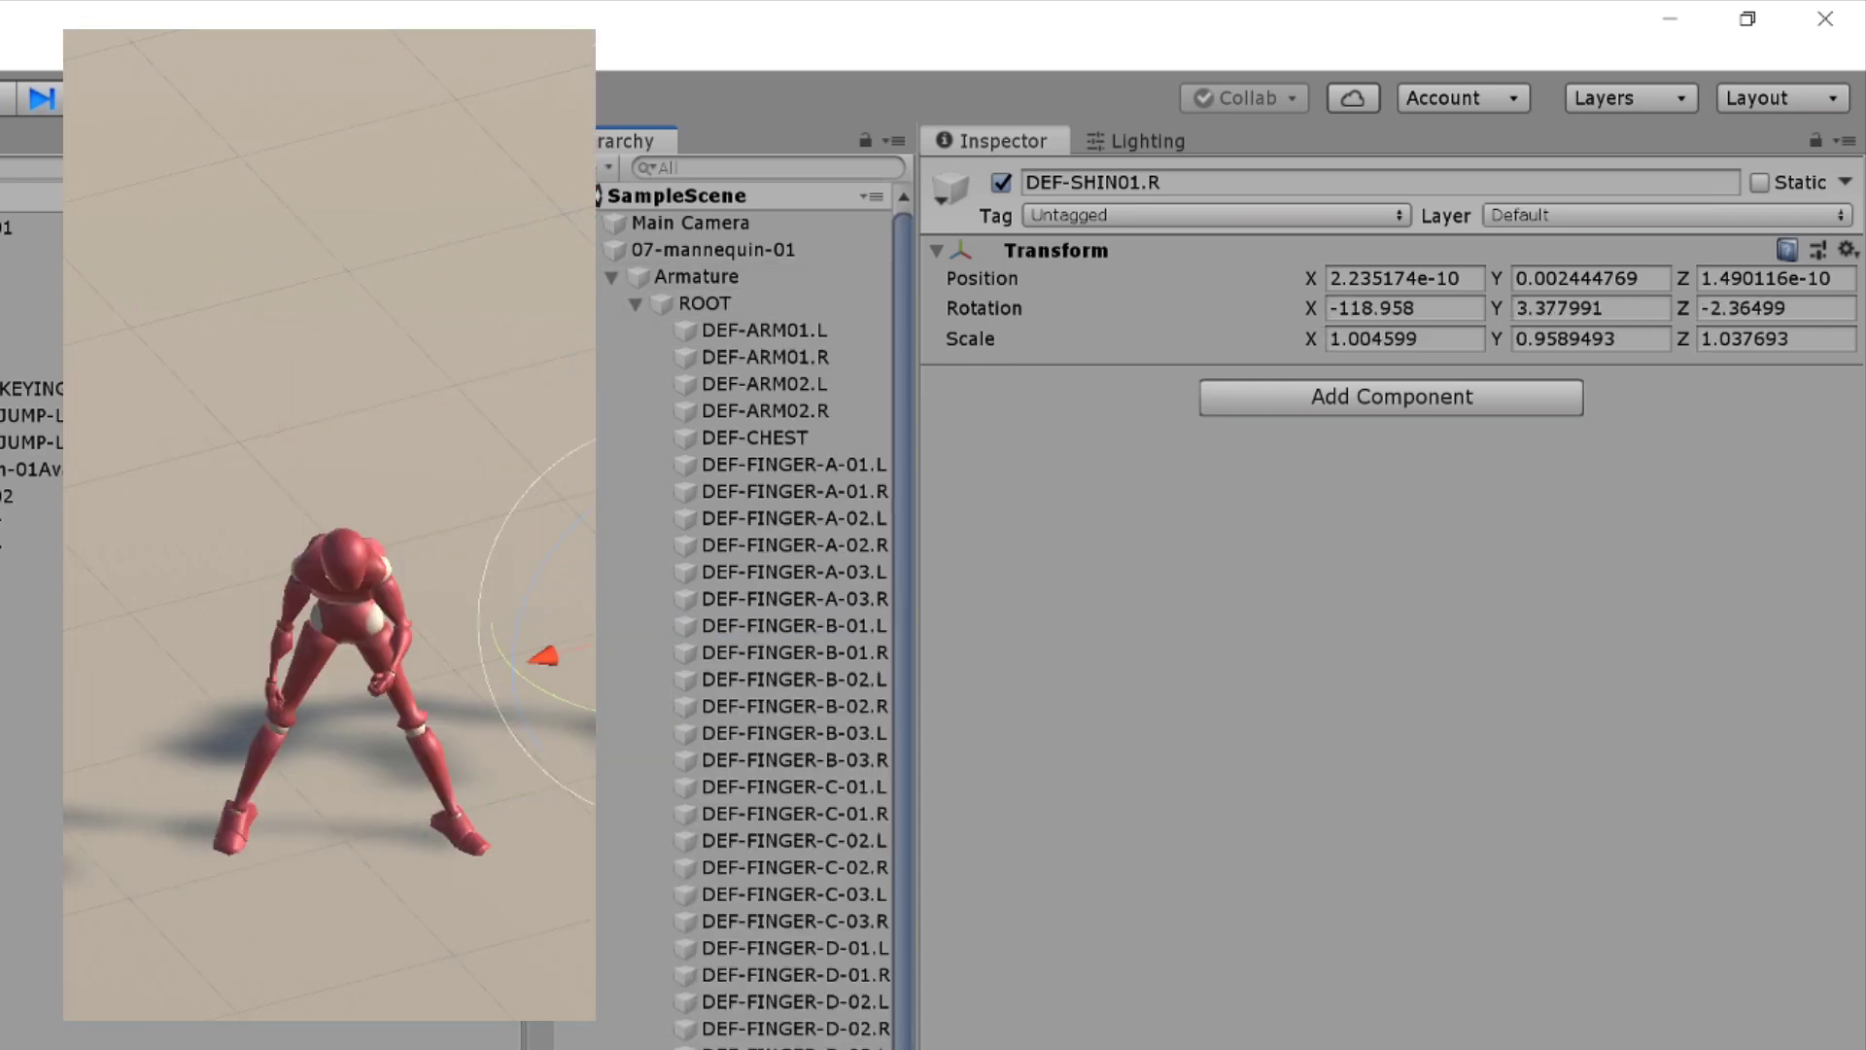
pyautogui.scroll(-6, 744, 612)
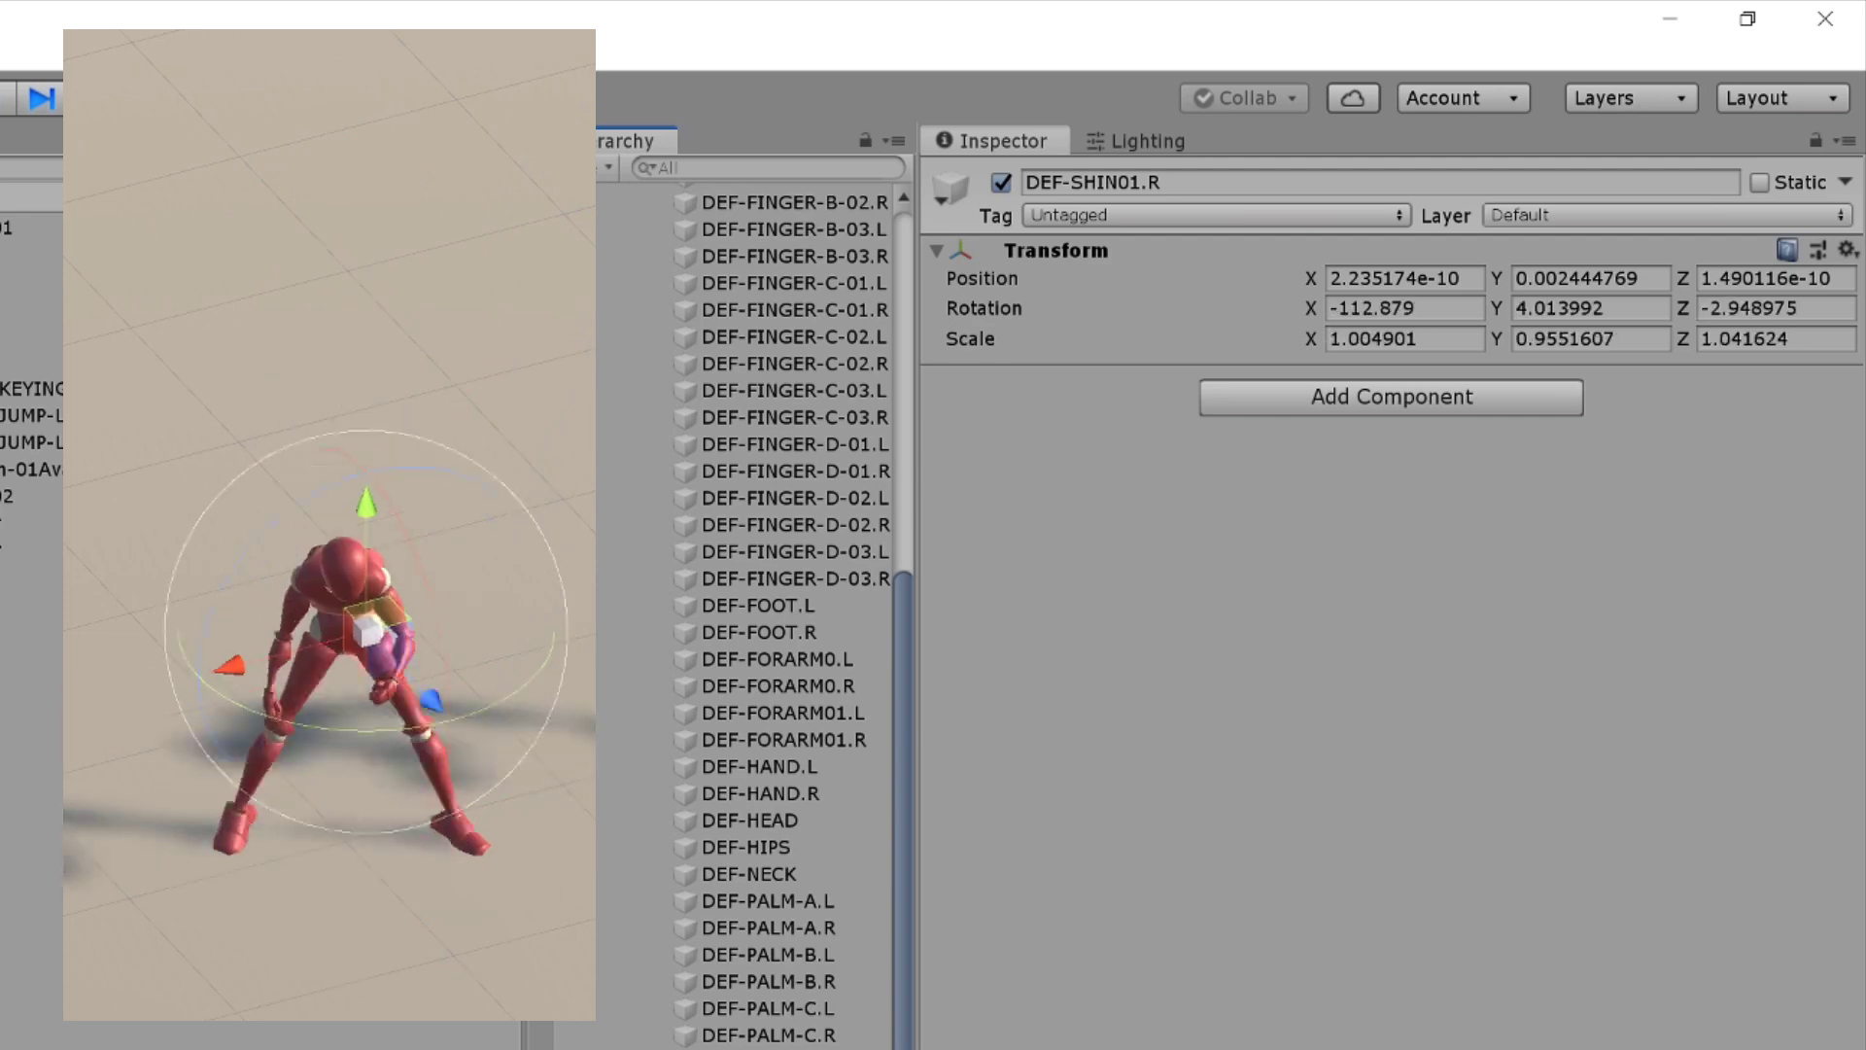
pyautogui.click(943, 987)
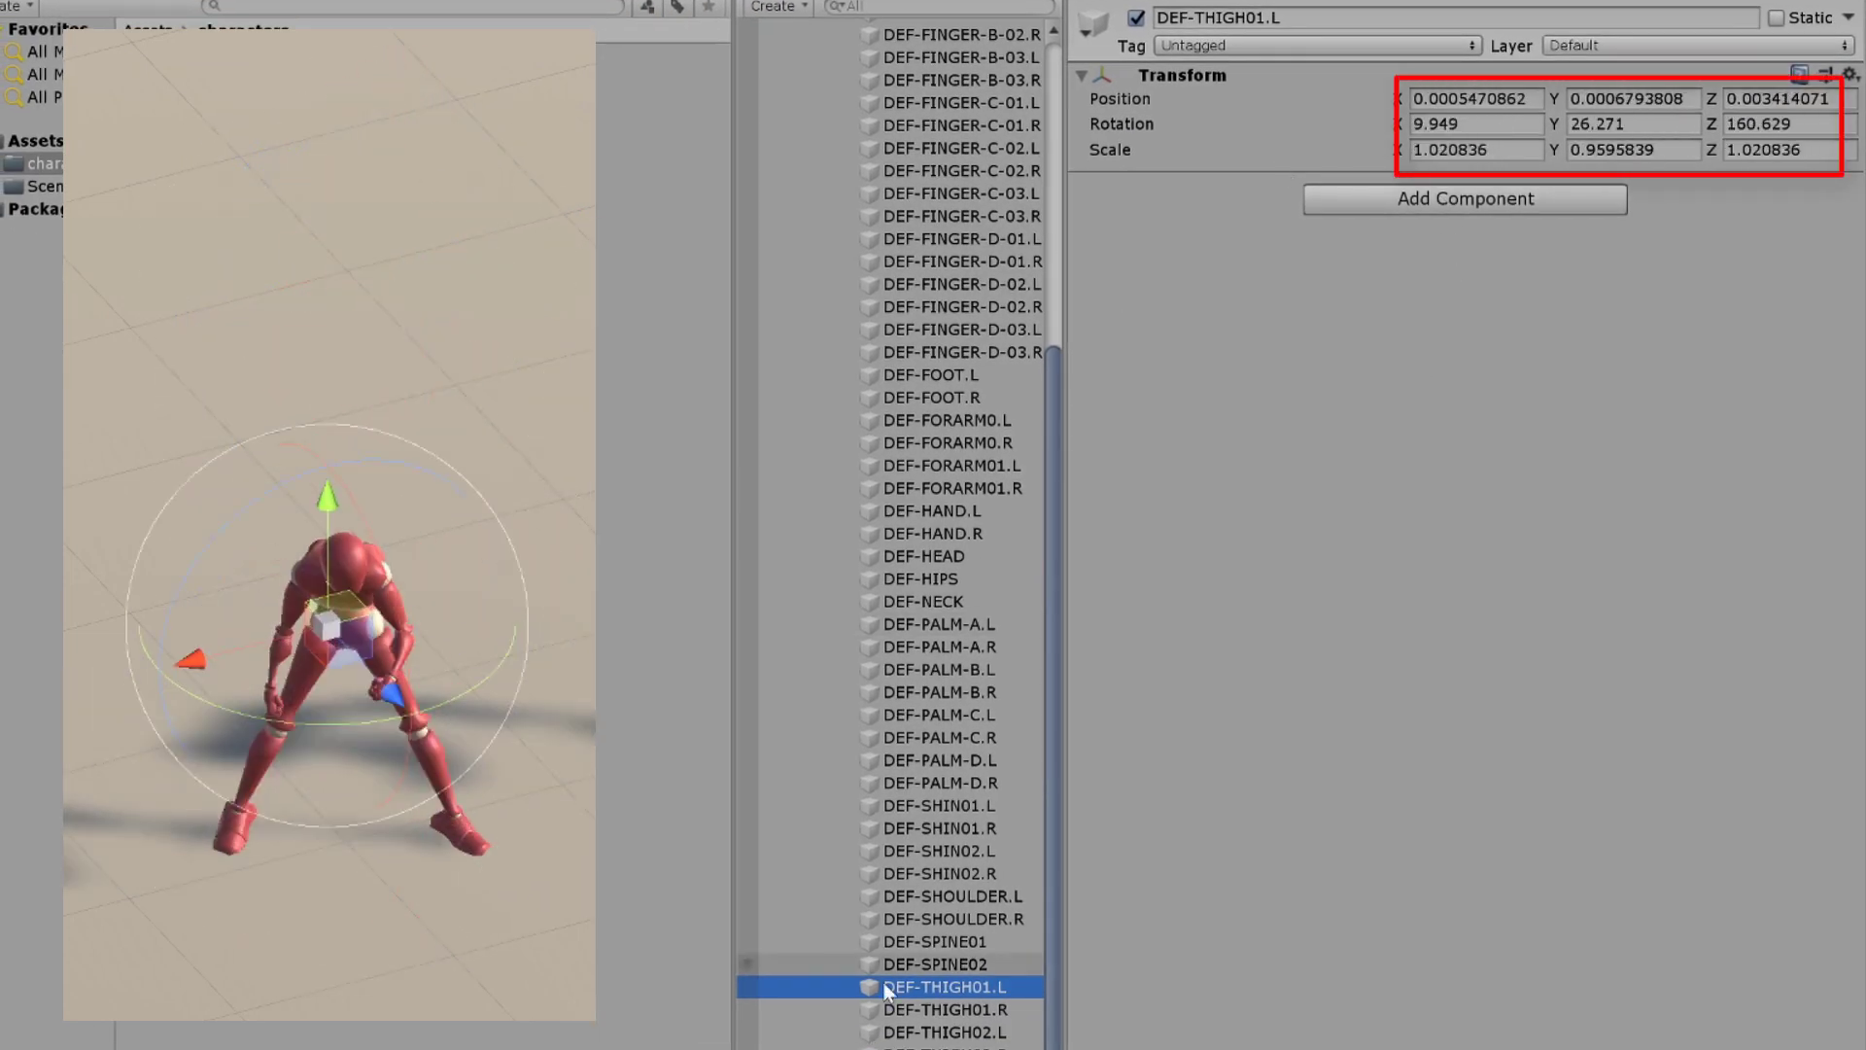
pyautogui.press('Down')
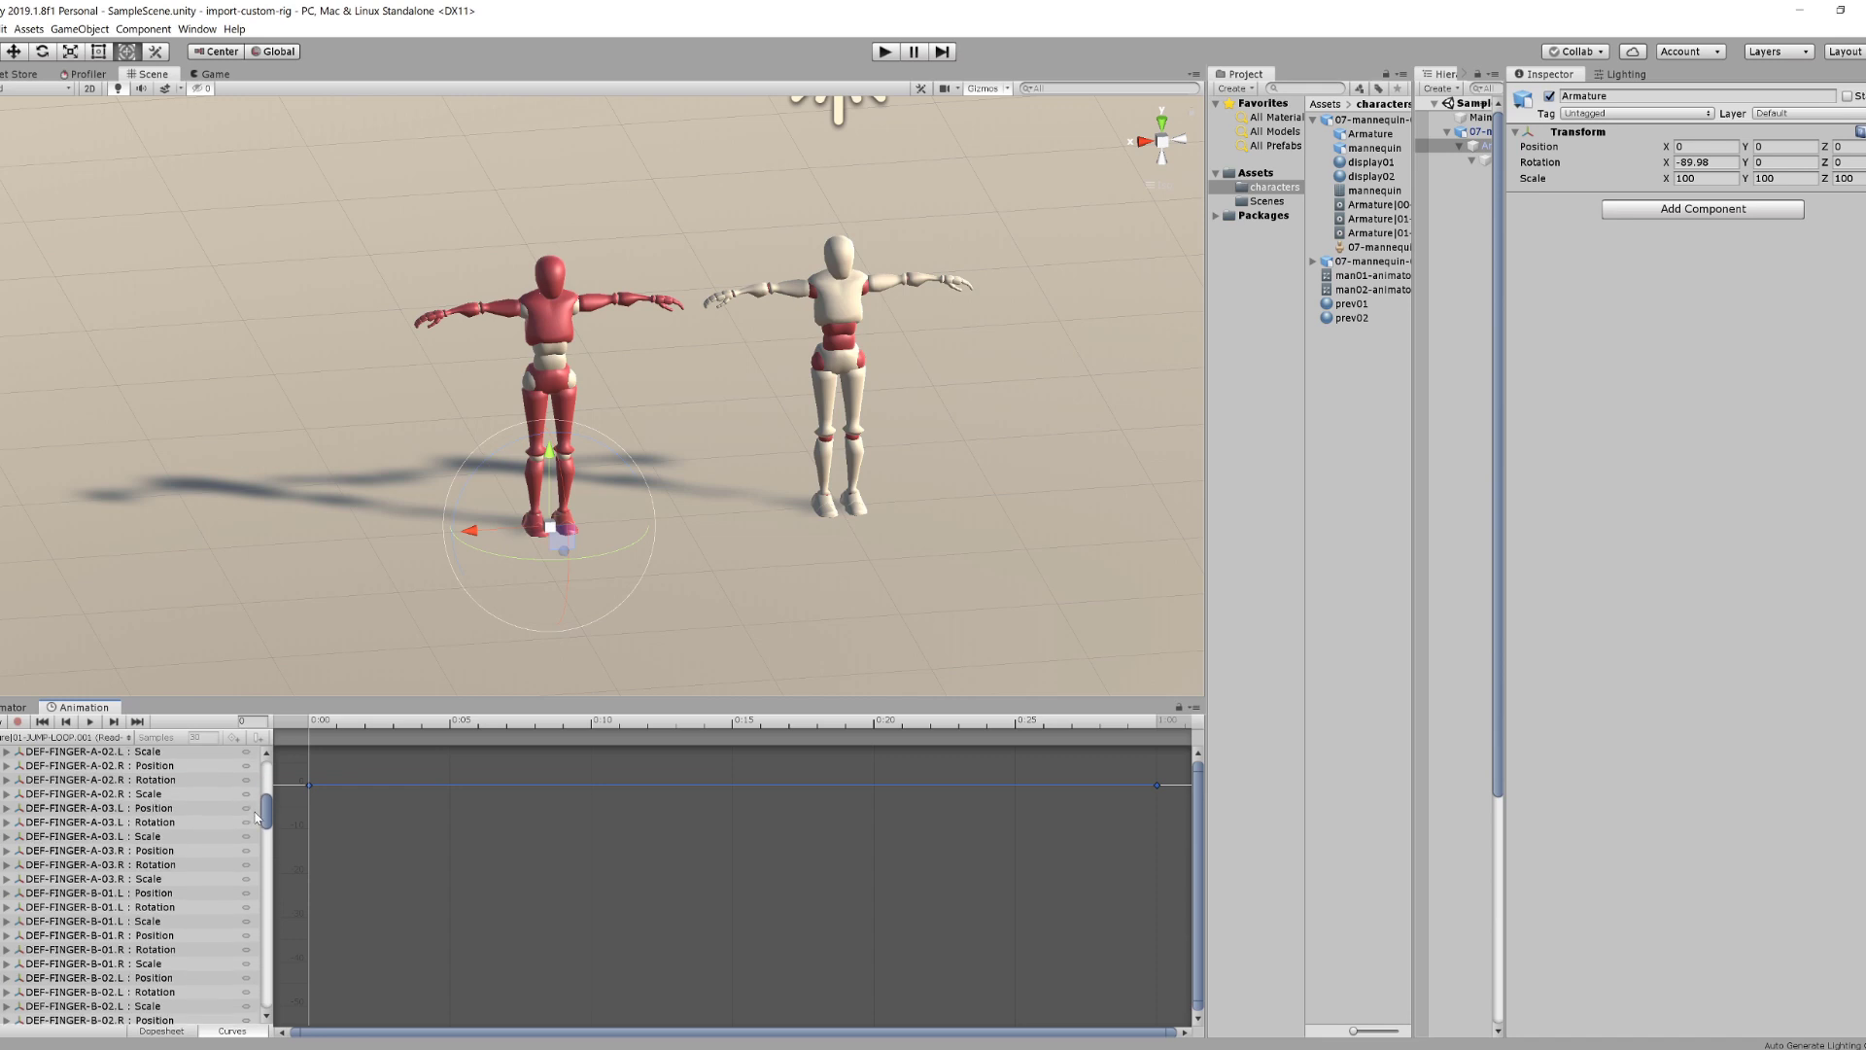
# Display the DEF-FOOT.L Position, Rotation and Scale curves, then the DEF-FOOT.R Position curves.
pyautogui.scroll(3, 248, 828)
pyautogui.scroll(-15, 248, 828)
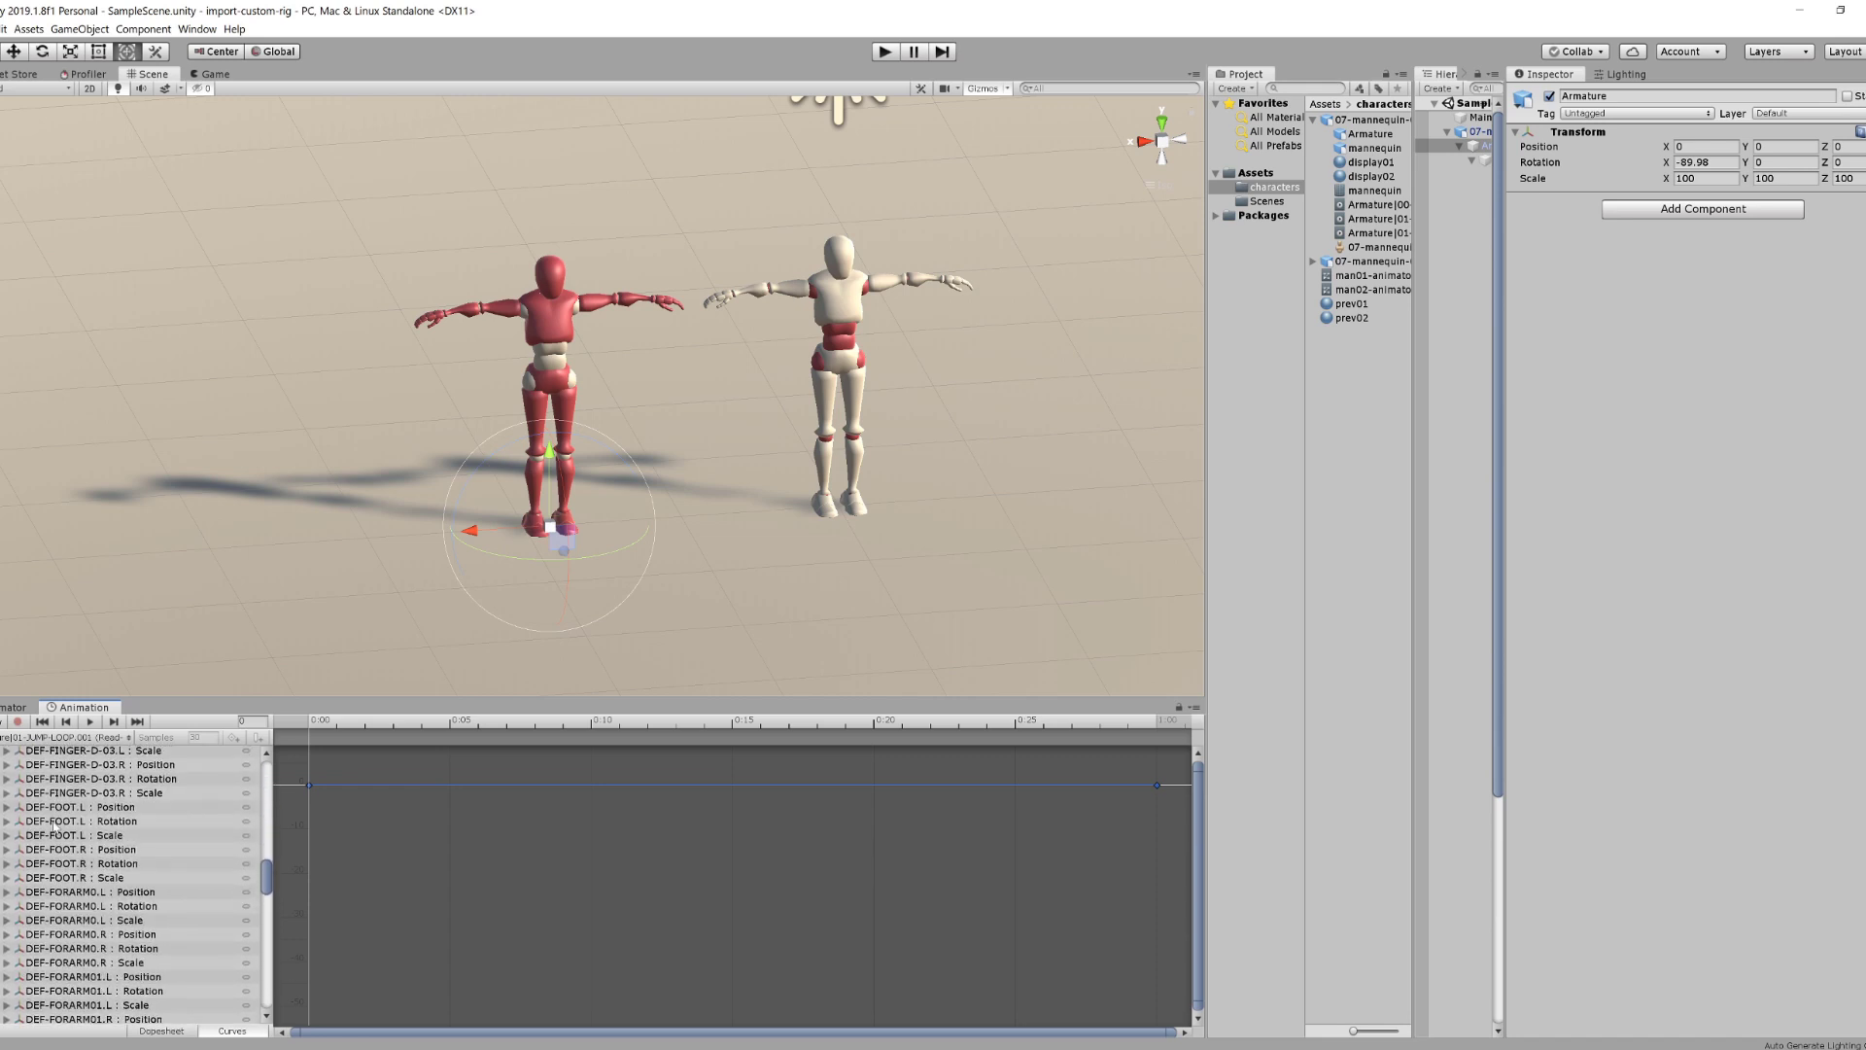
pyautogui.click(61, 821)
pyautogui.click(62, 807)
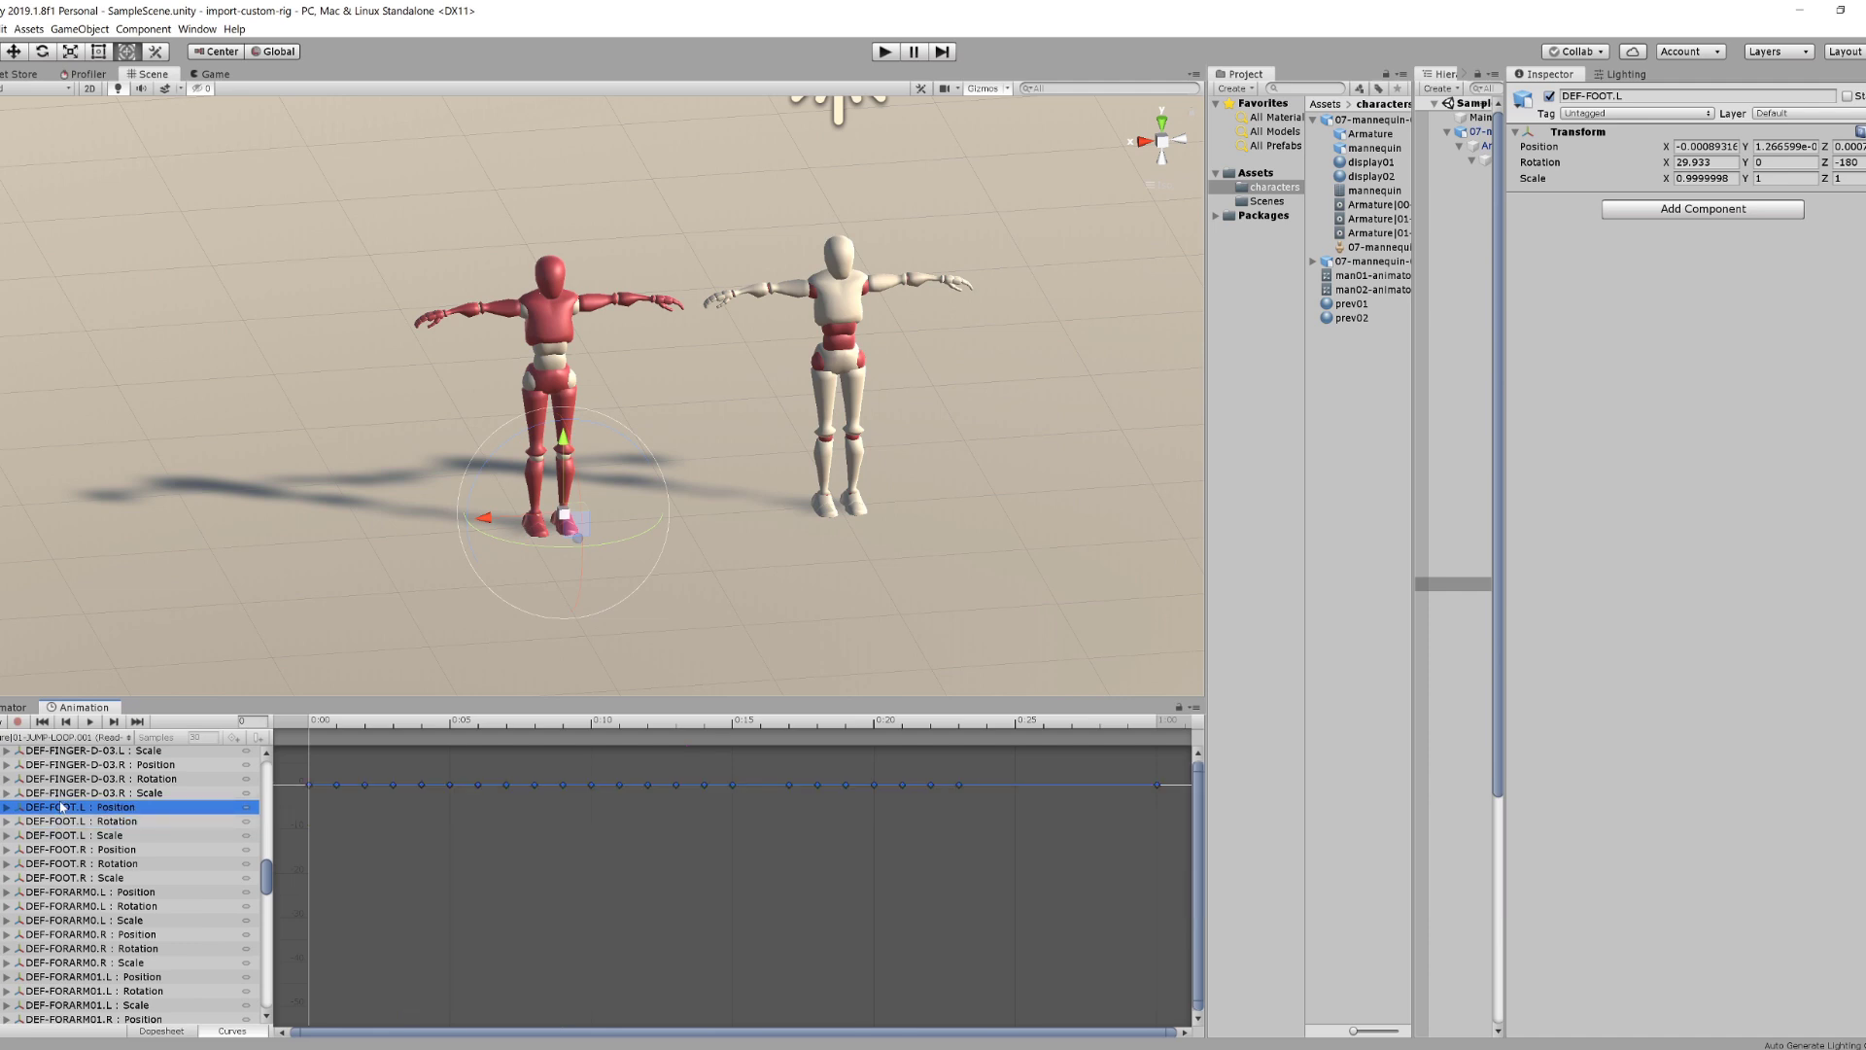
pyautogui.click(68, 821)
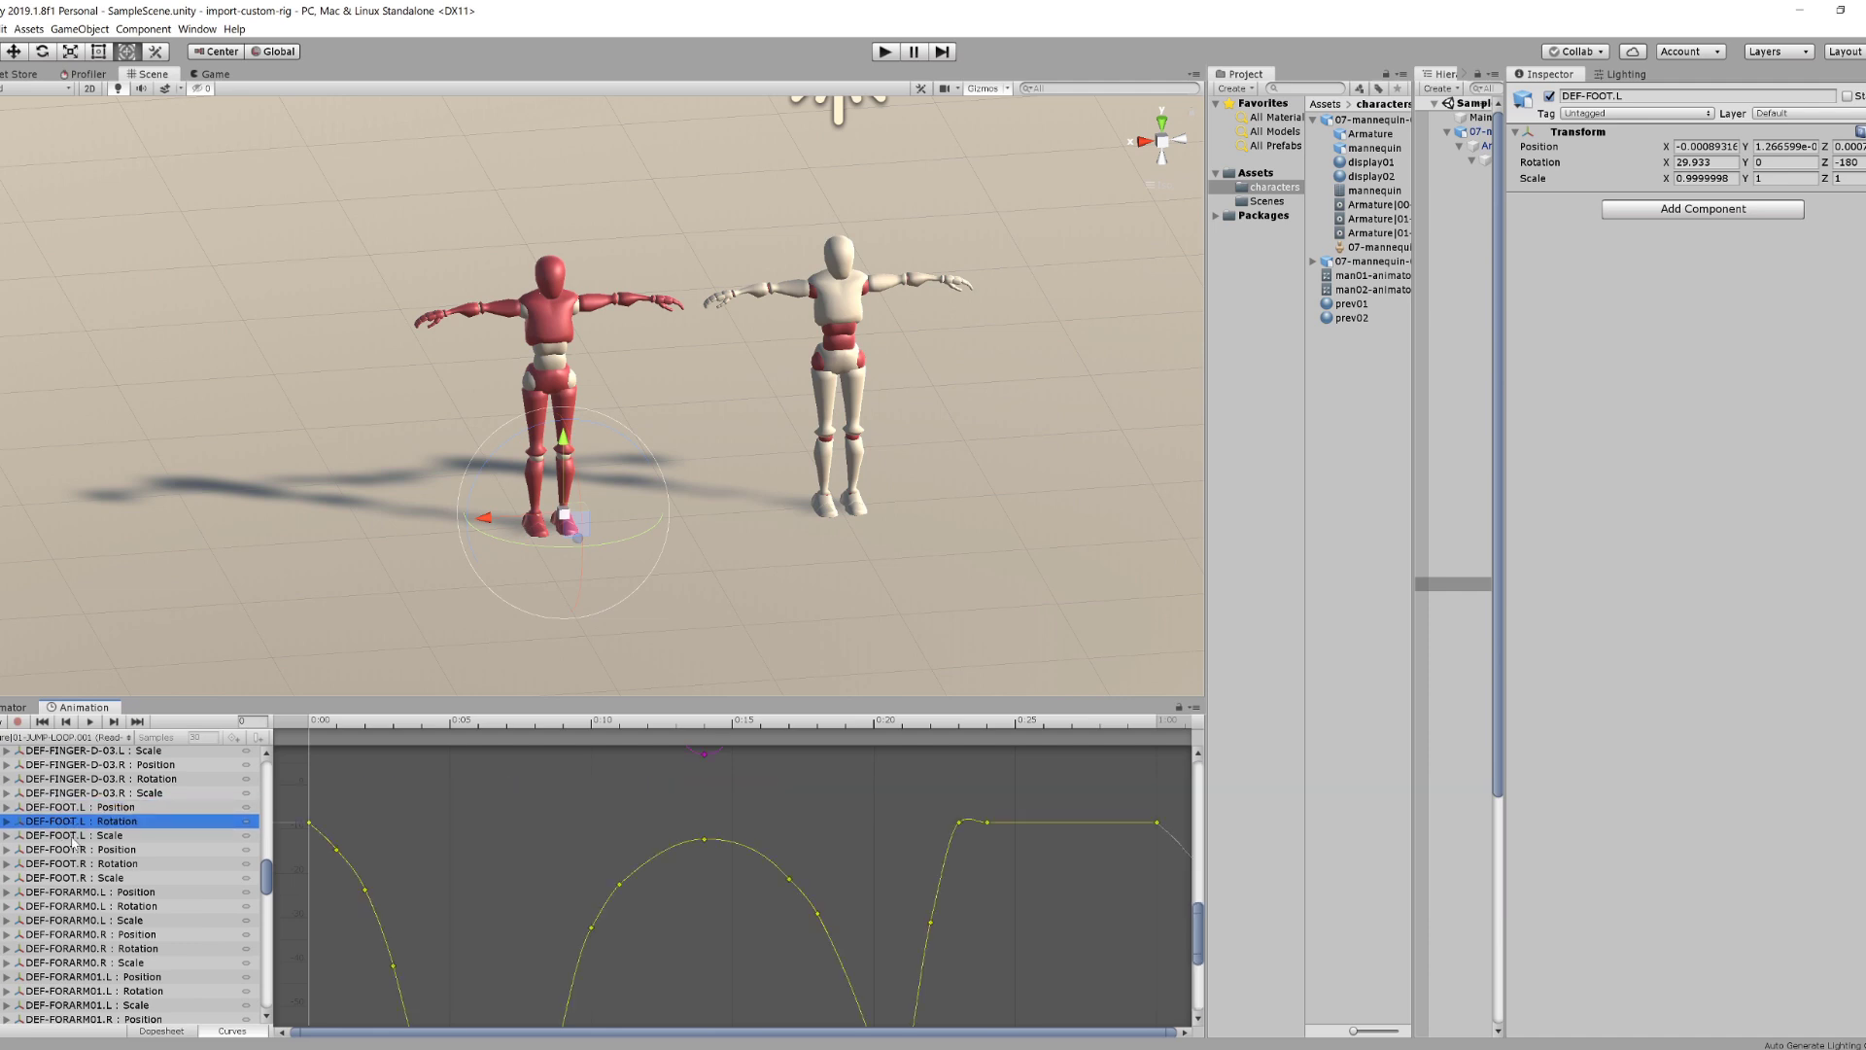
pyautogui.click(73, 836)
pyautogui.click(73, 849)
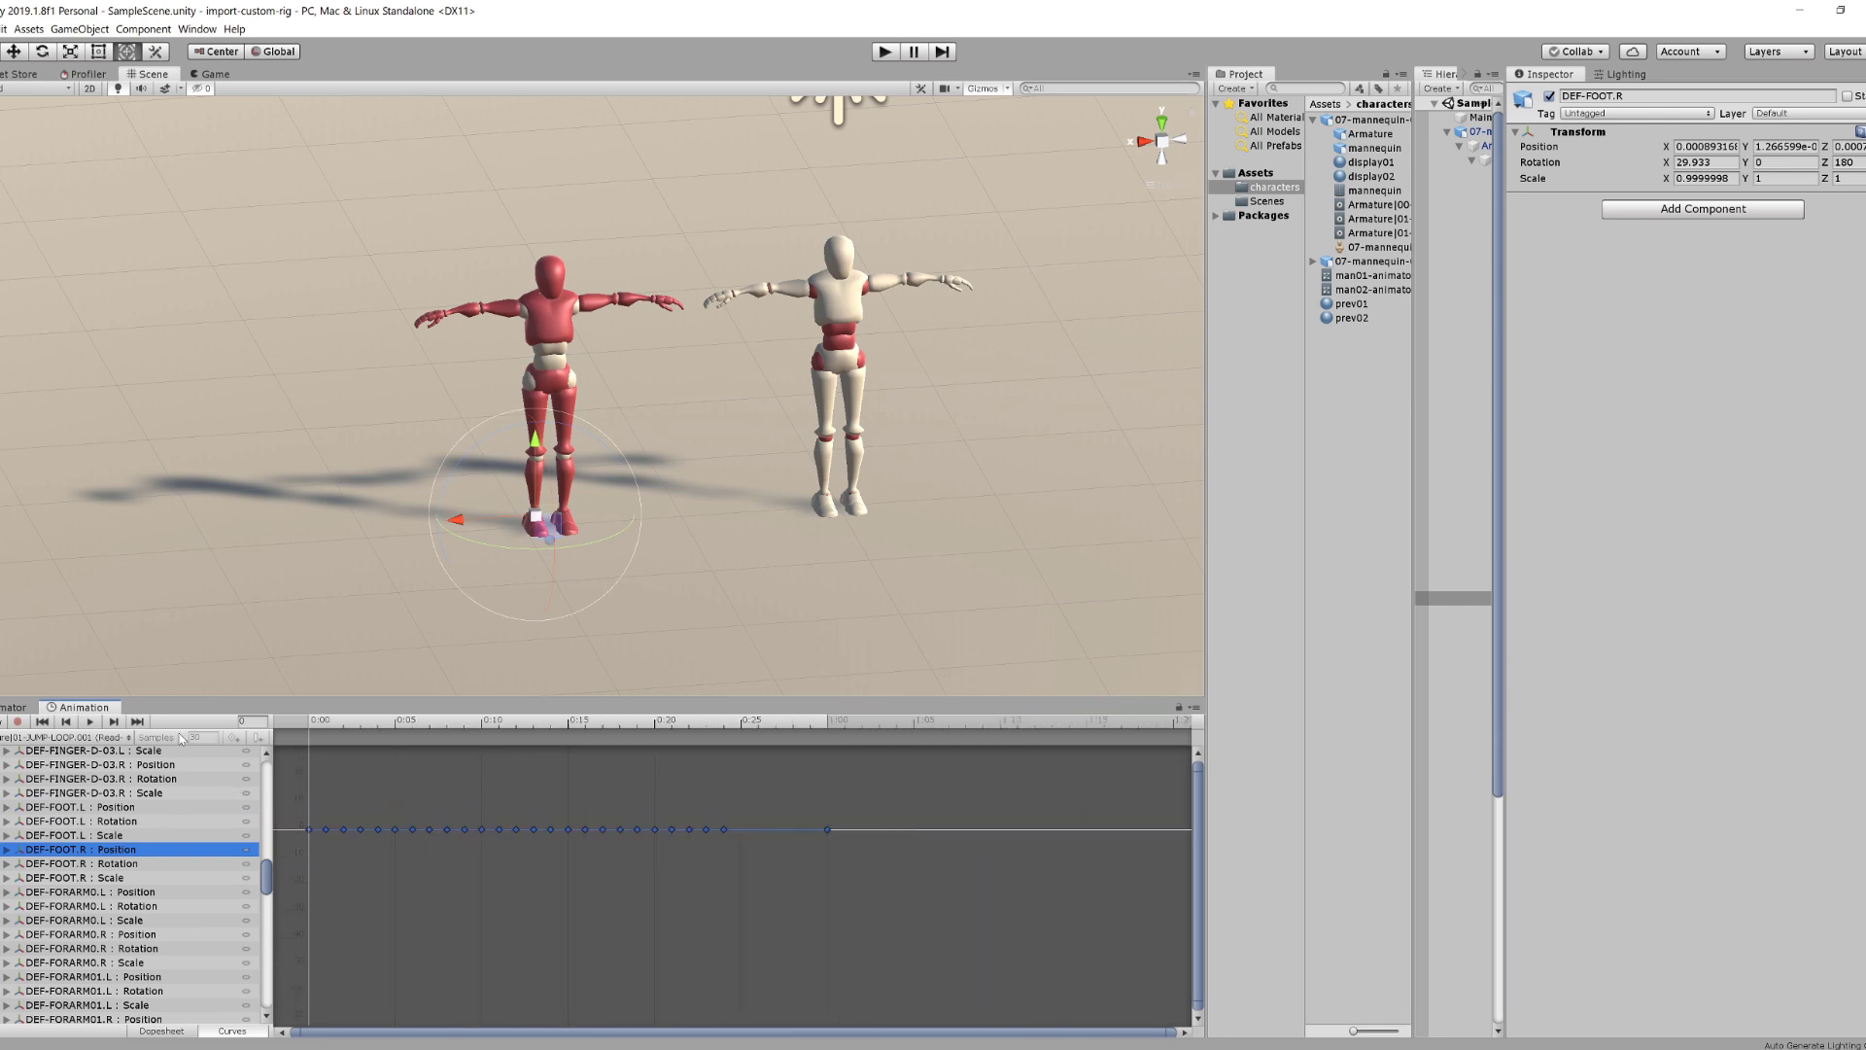
# Fit the foot position curves to the graph, scrub the jump, and select the blue key at 0:22.
pyautogui.moveTo(326, 727); pyautogui.dragTo(564, 761)
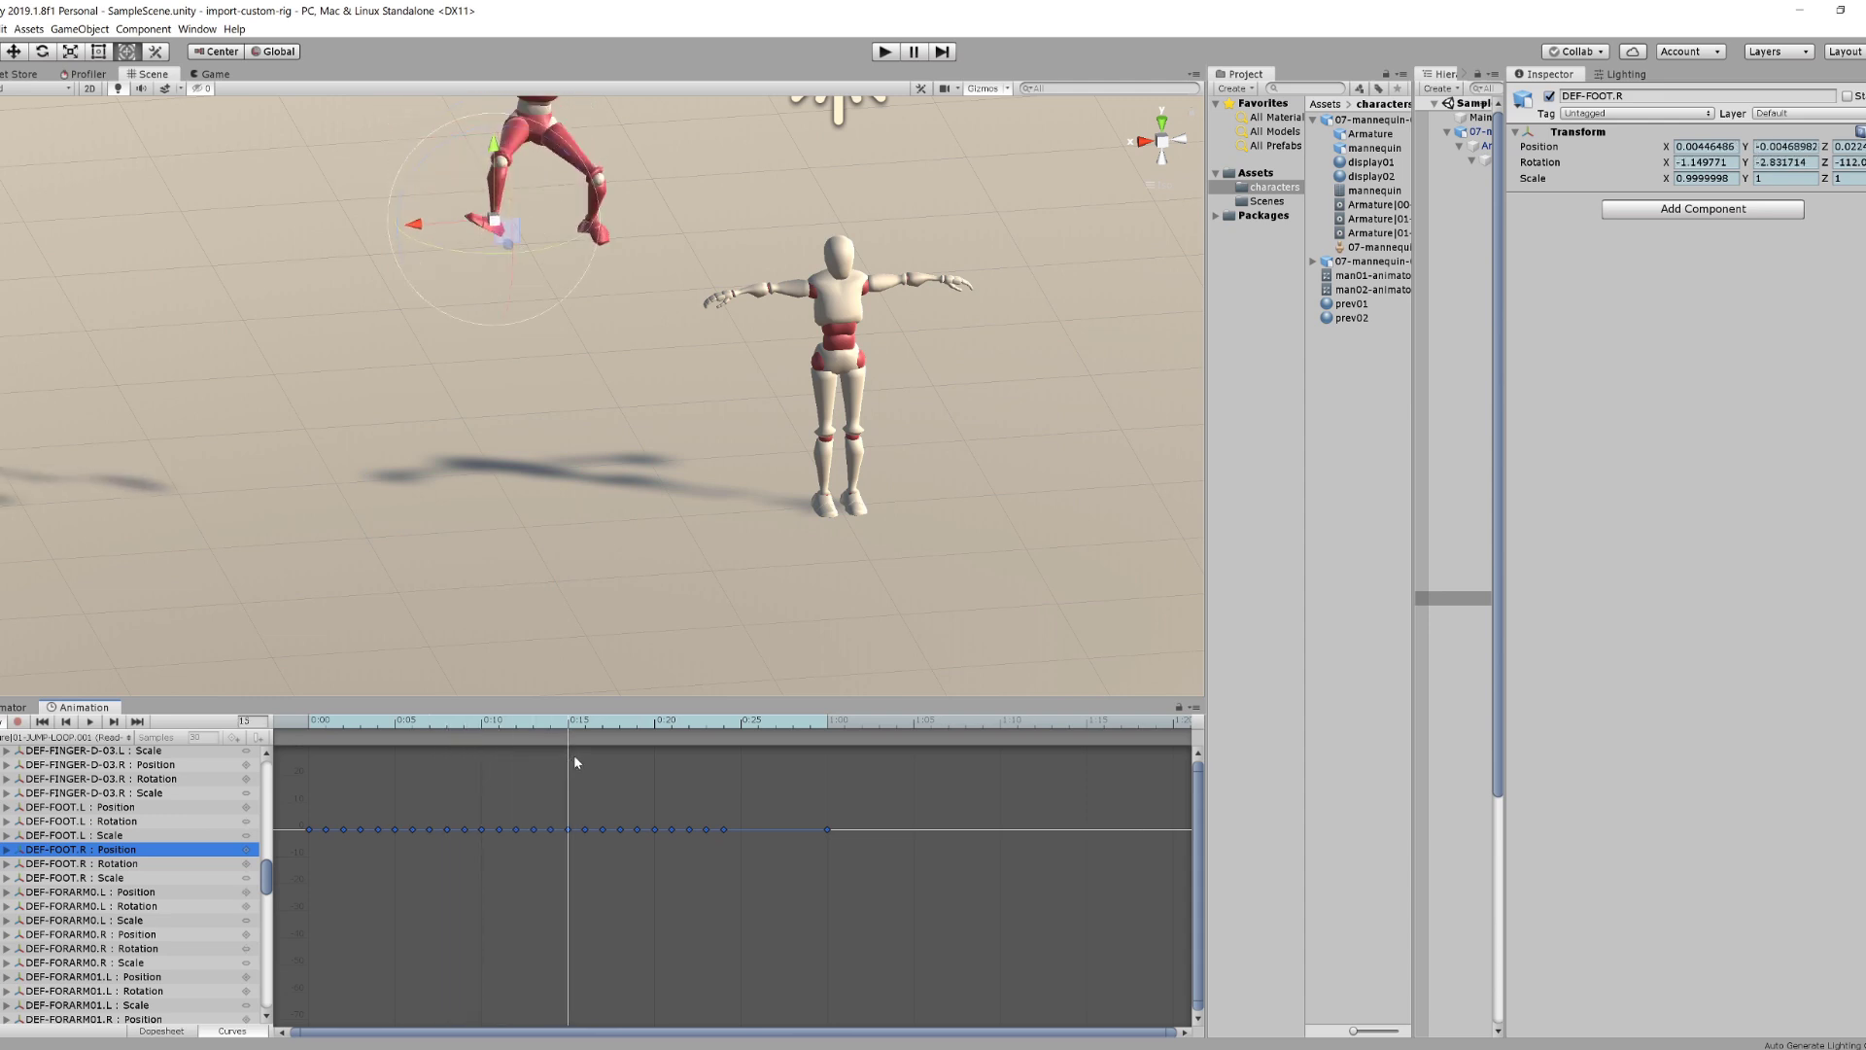
pyautogui.press('f')
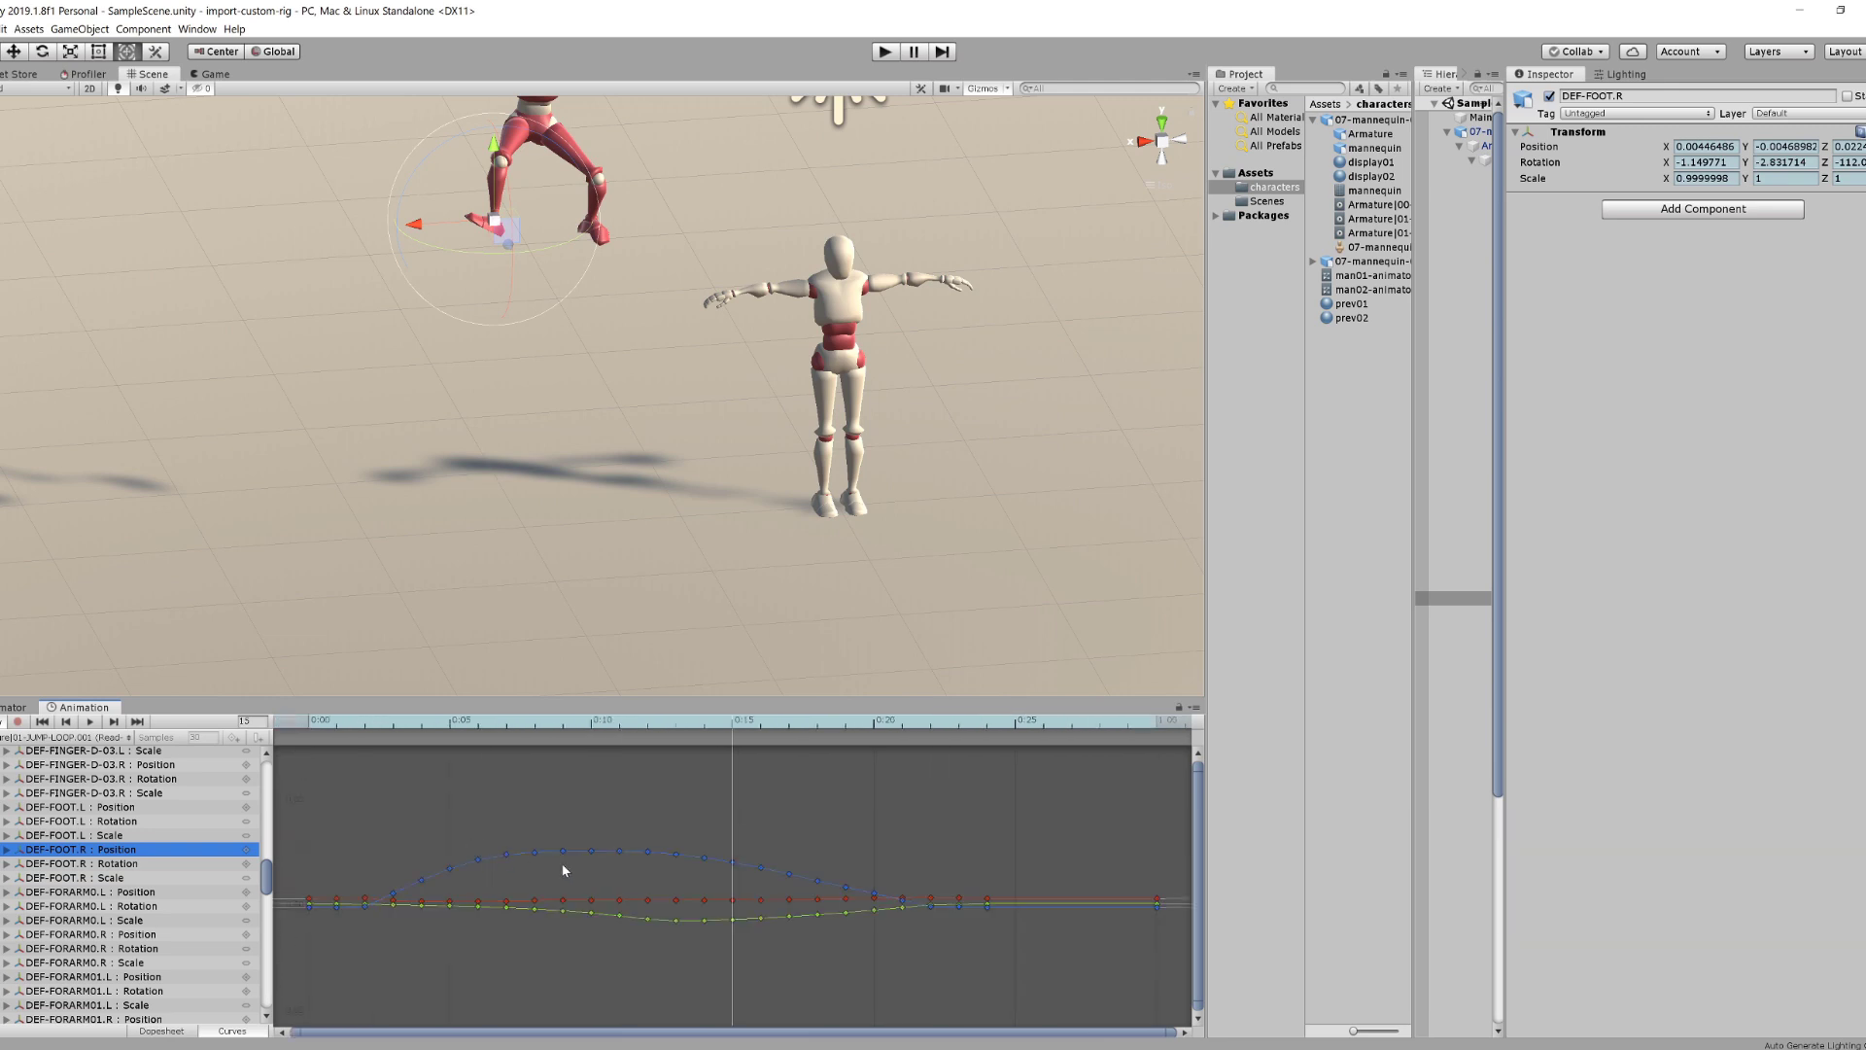
pyautogui.scroll(1, 563, 870)
pyautogui.moveTo(810, 730); pyautogui.dragTo(1012, 813)
pyautogui.scroll(1, 1045, 936)
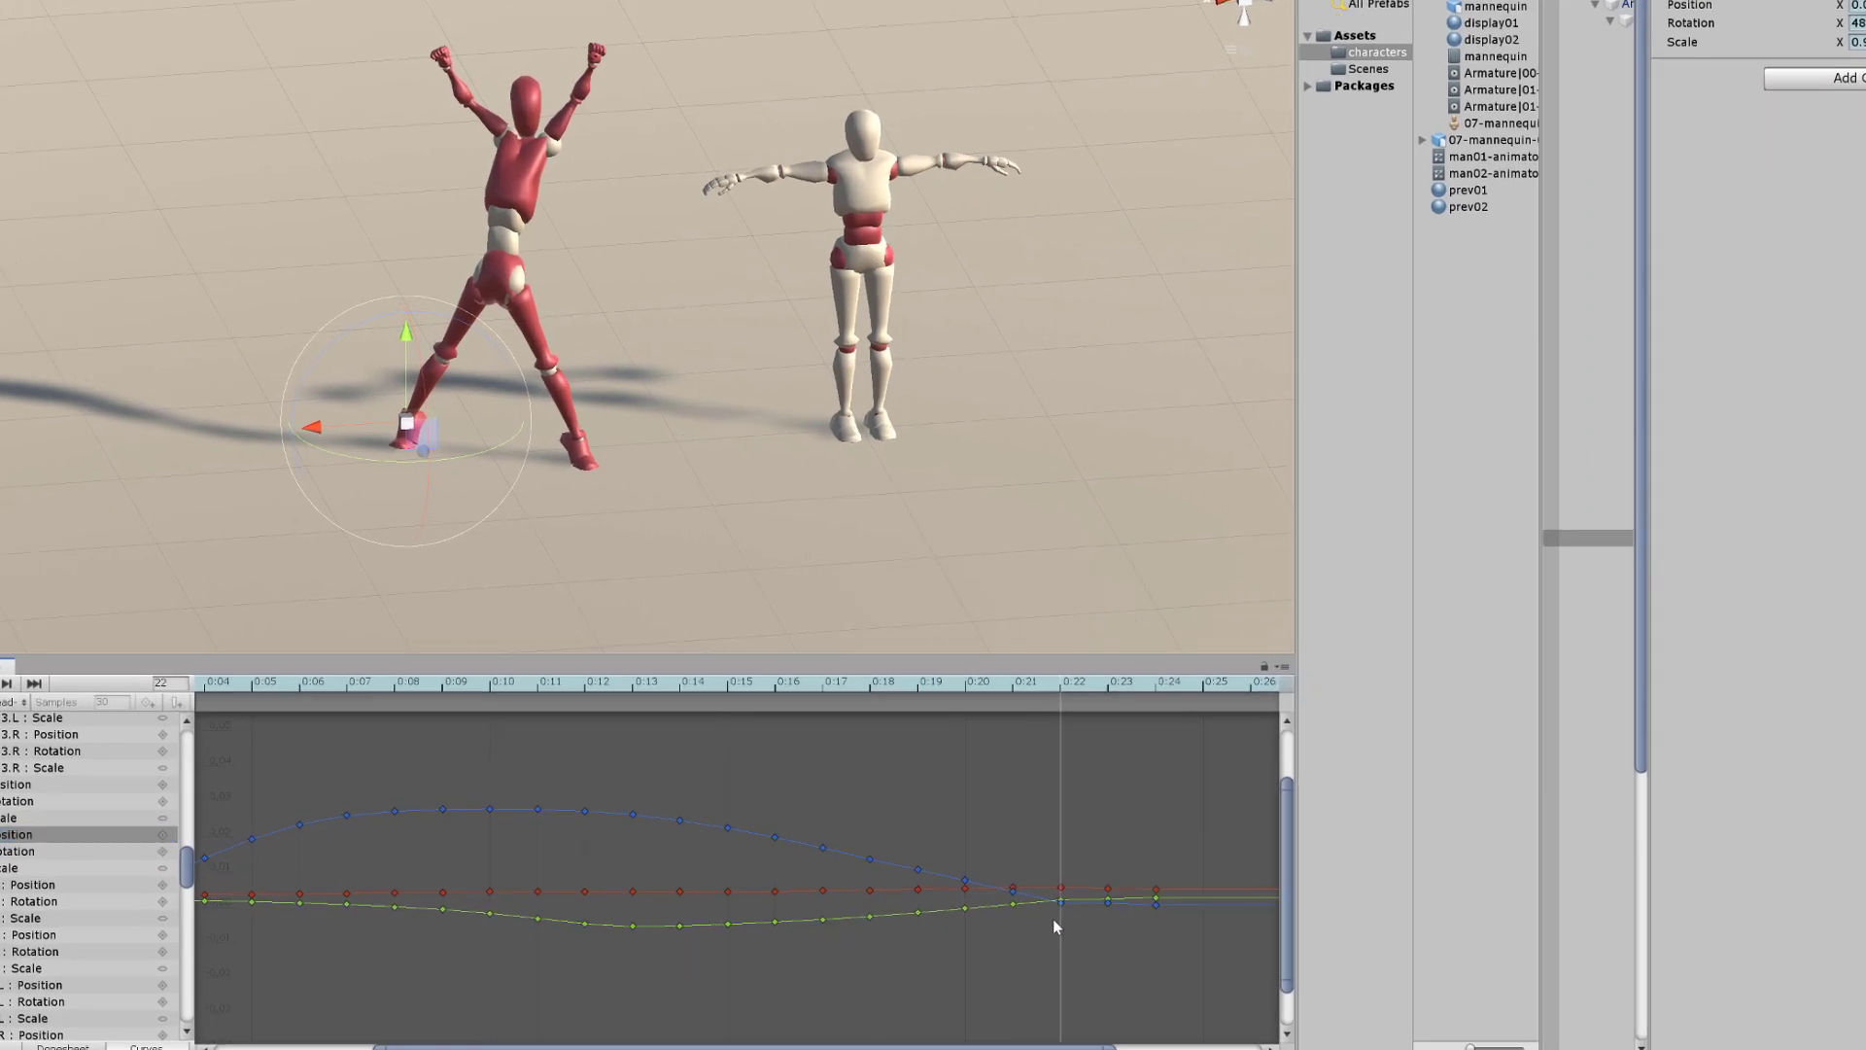
pyautogui.scroll(2, 758, 880)
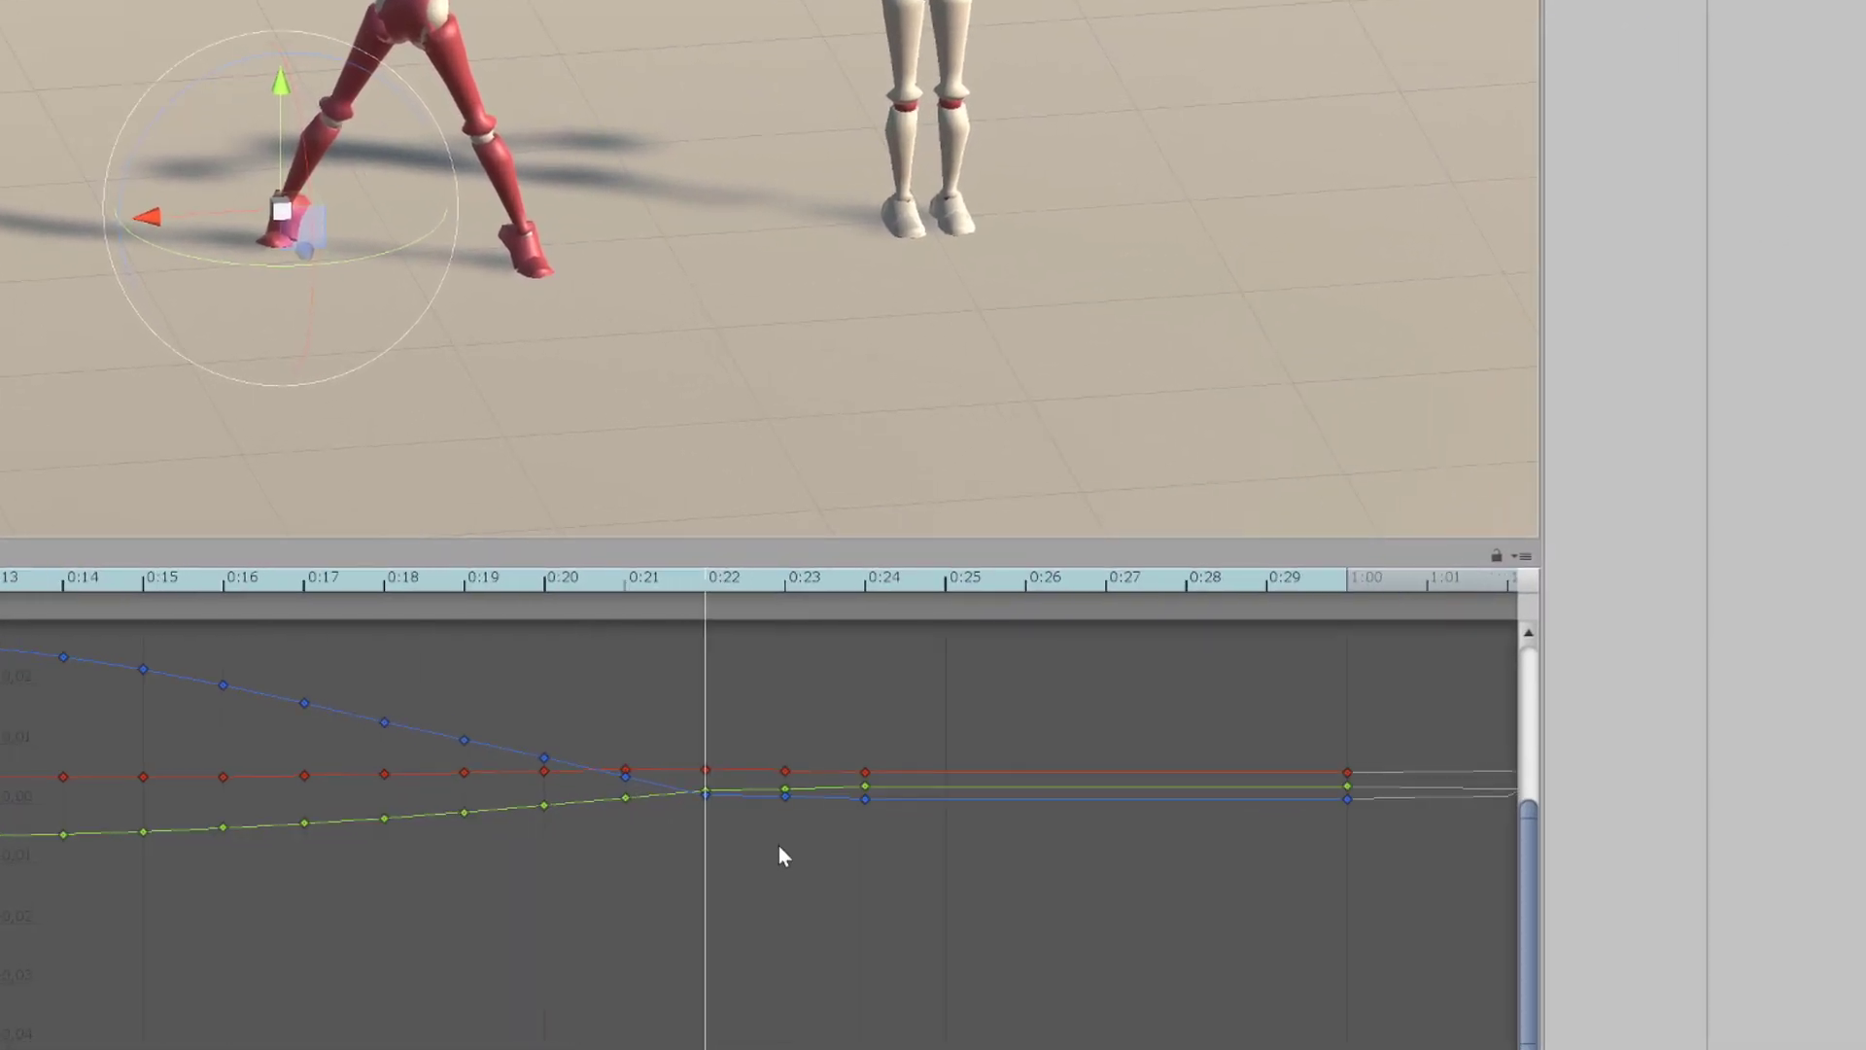
pyautogui.click(692, 799)
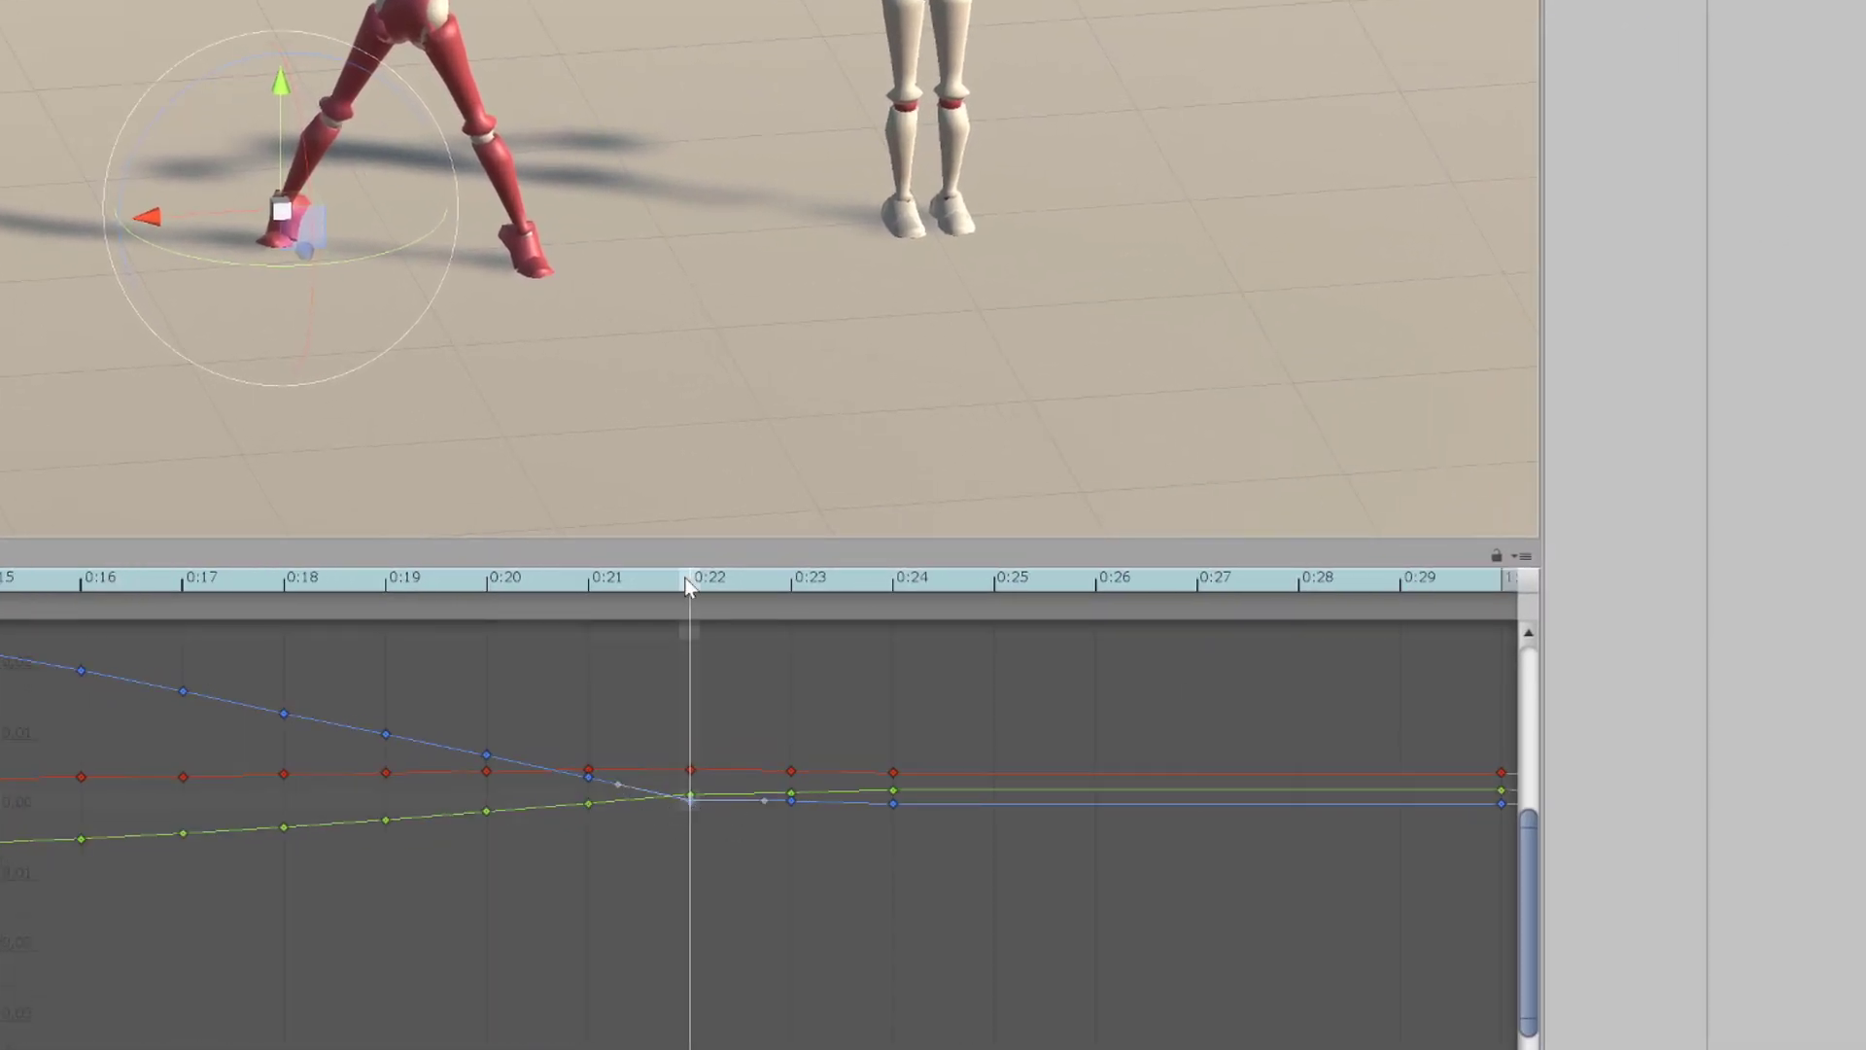
# Preview the jump, shift the graph to span 0:00–0:25, and scrub to about 0:05.
pyautogui.moveTo(686, 586); pyautogui.dragTo(99, 589)
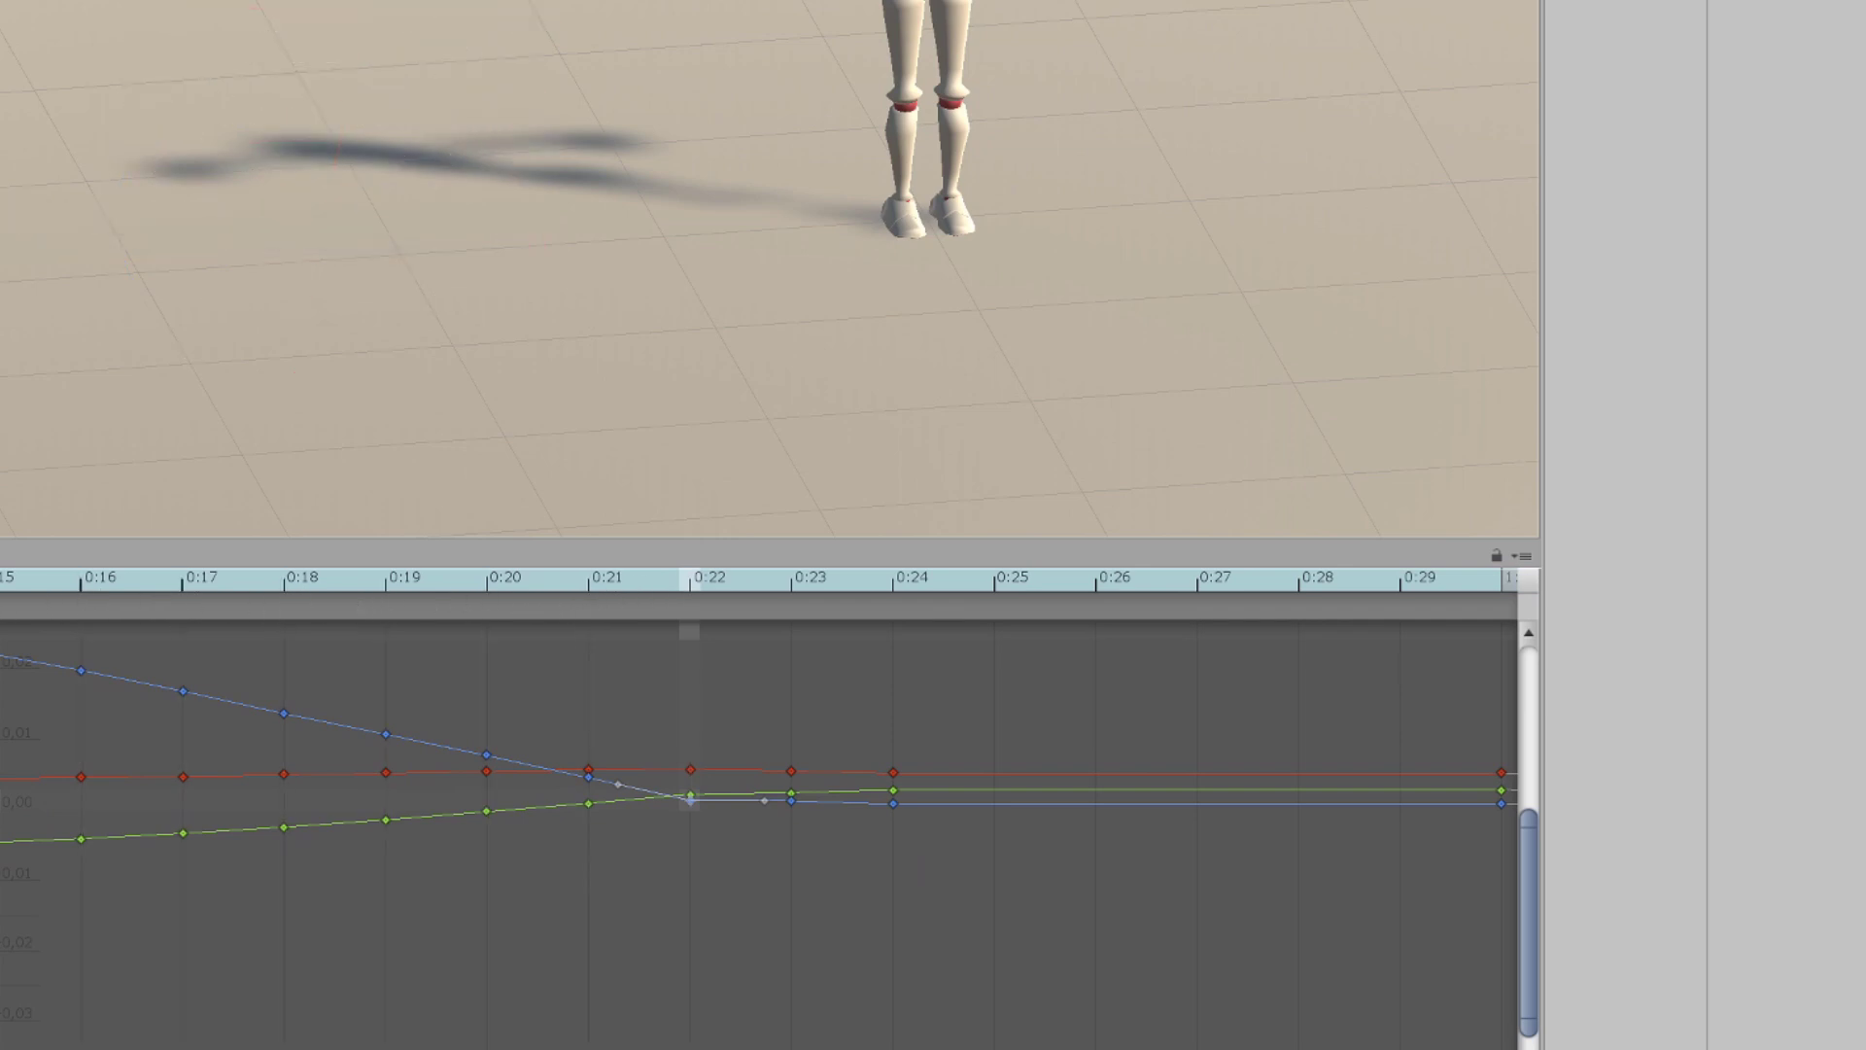
pyautogui.press('space')
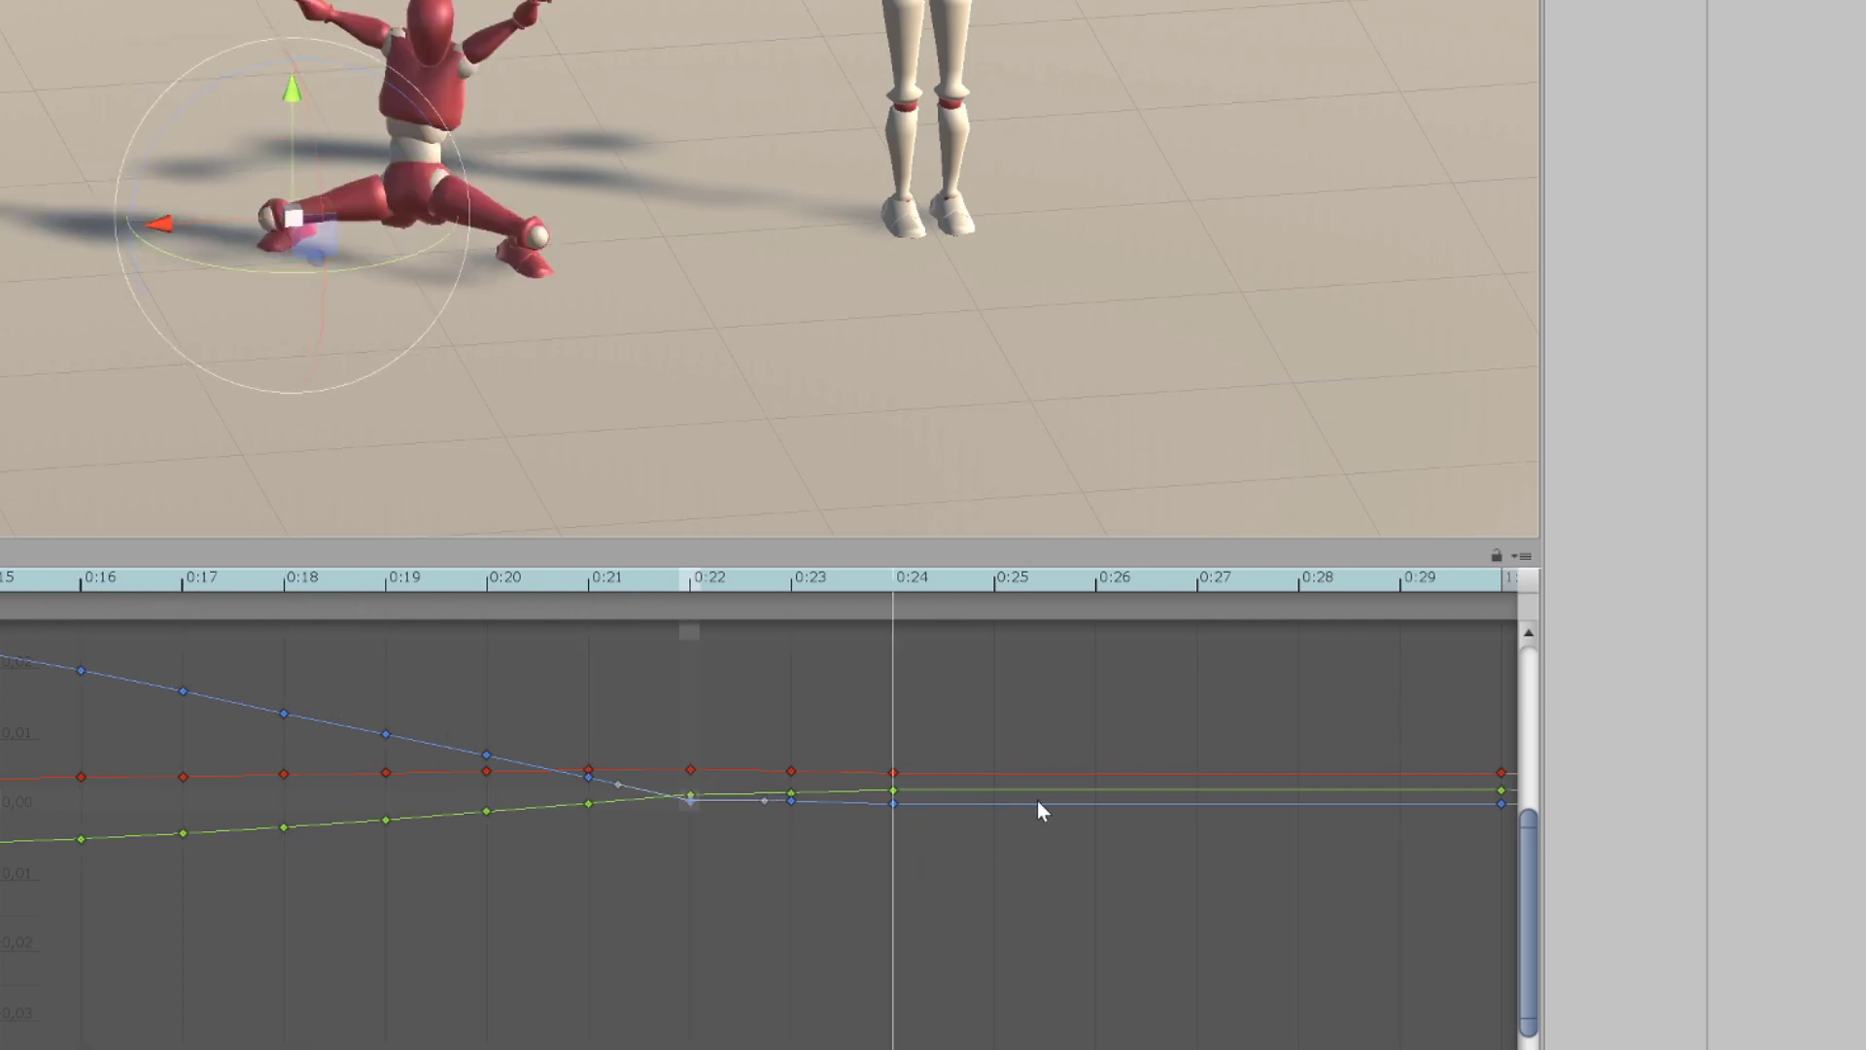
pyautogui.press('space')
pyautogui.scroll(-5, 359, 780)
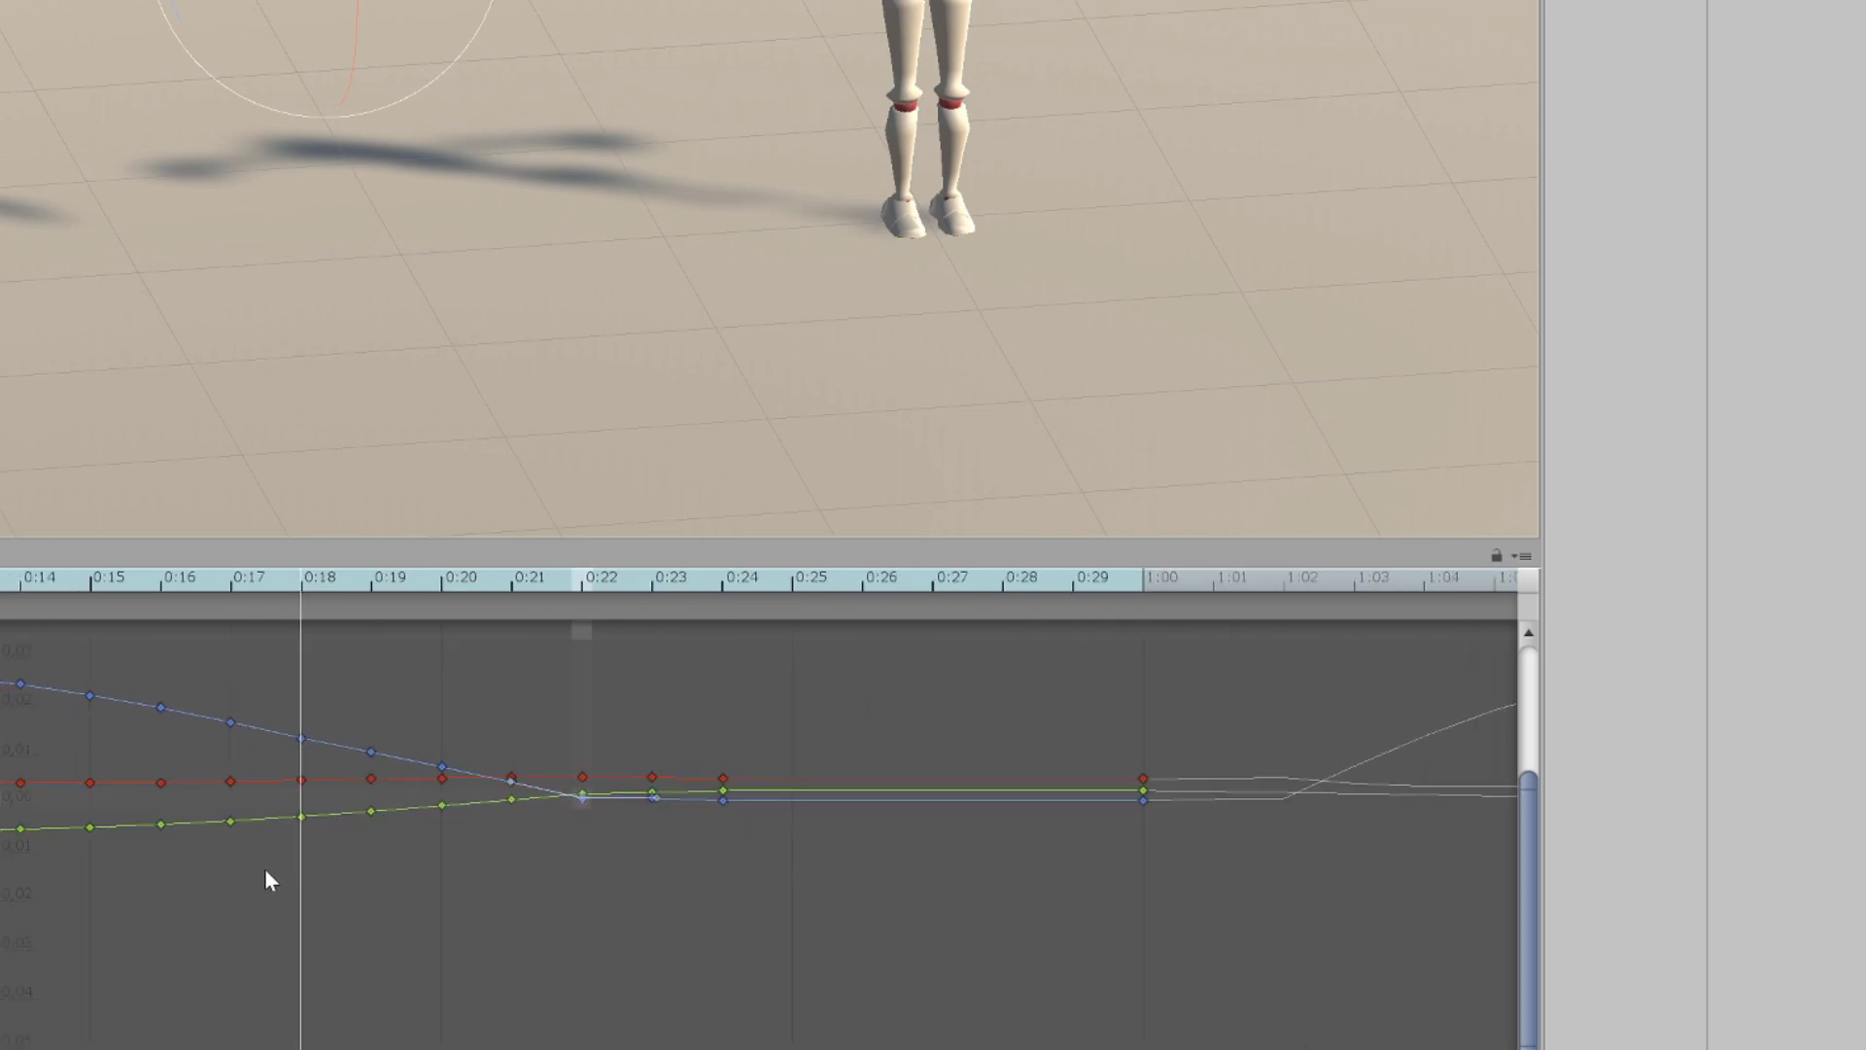
pyautogui.moveTo(383, 890); pyautogui.dragTo(1135, 822, button='middle')
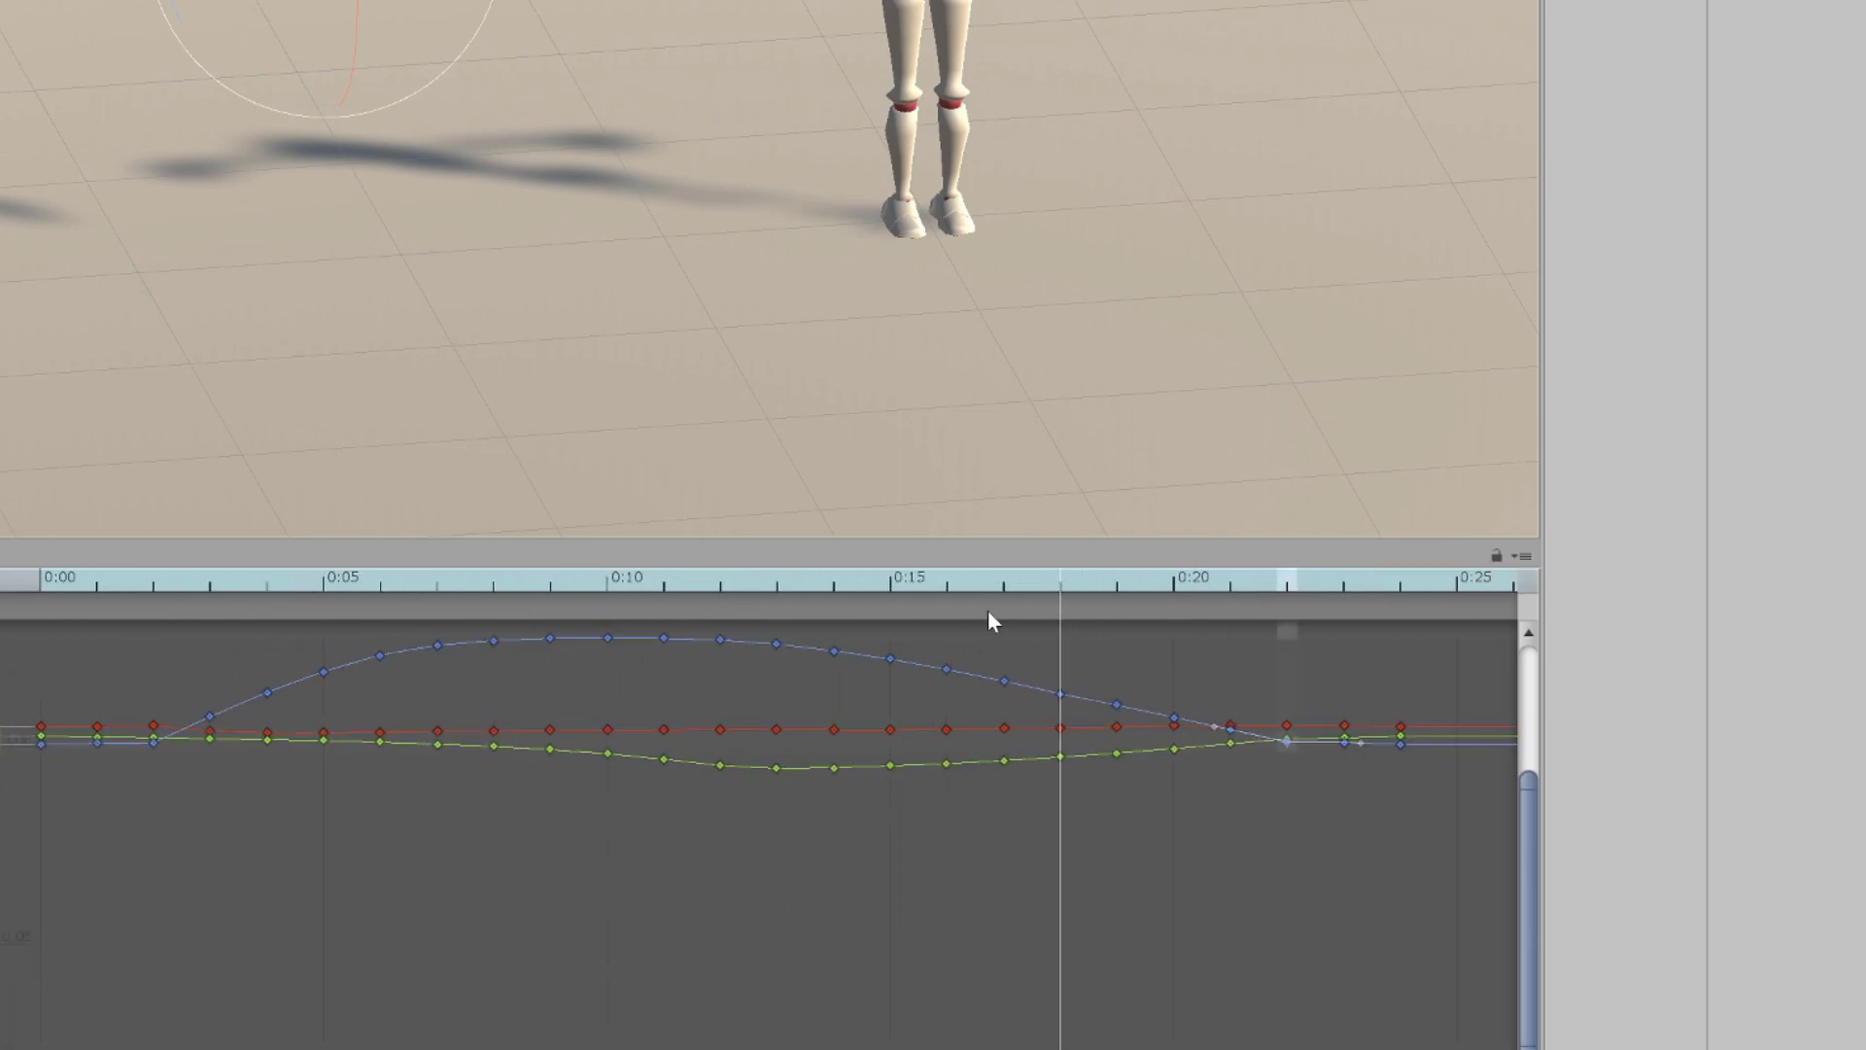
pyautogui.moveTo(977, 587); pyautogui.dragTo(795, 593)
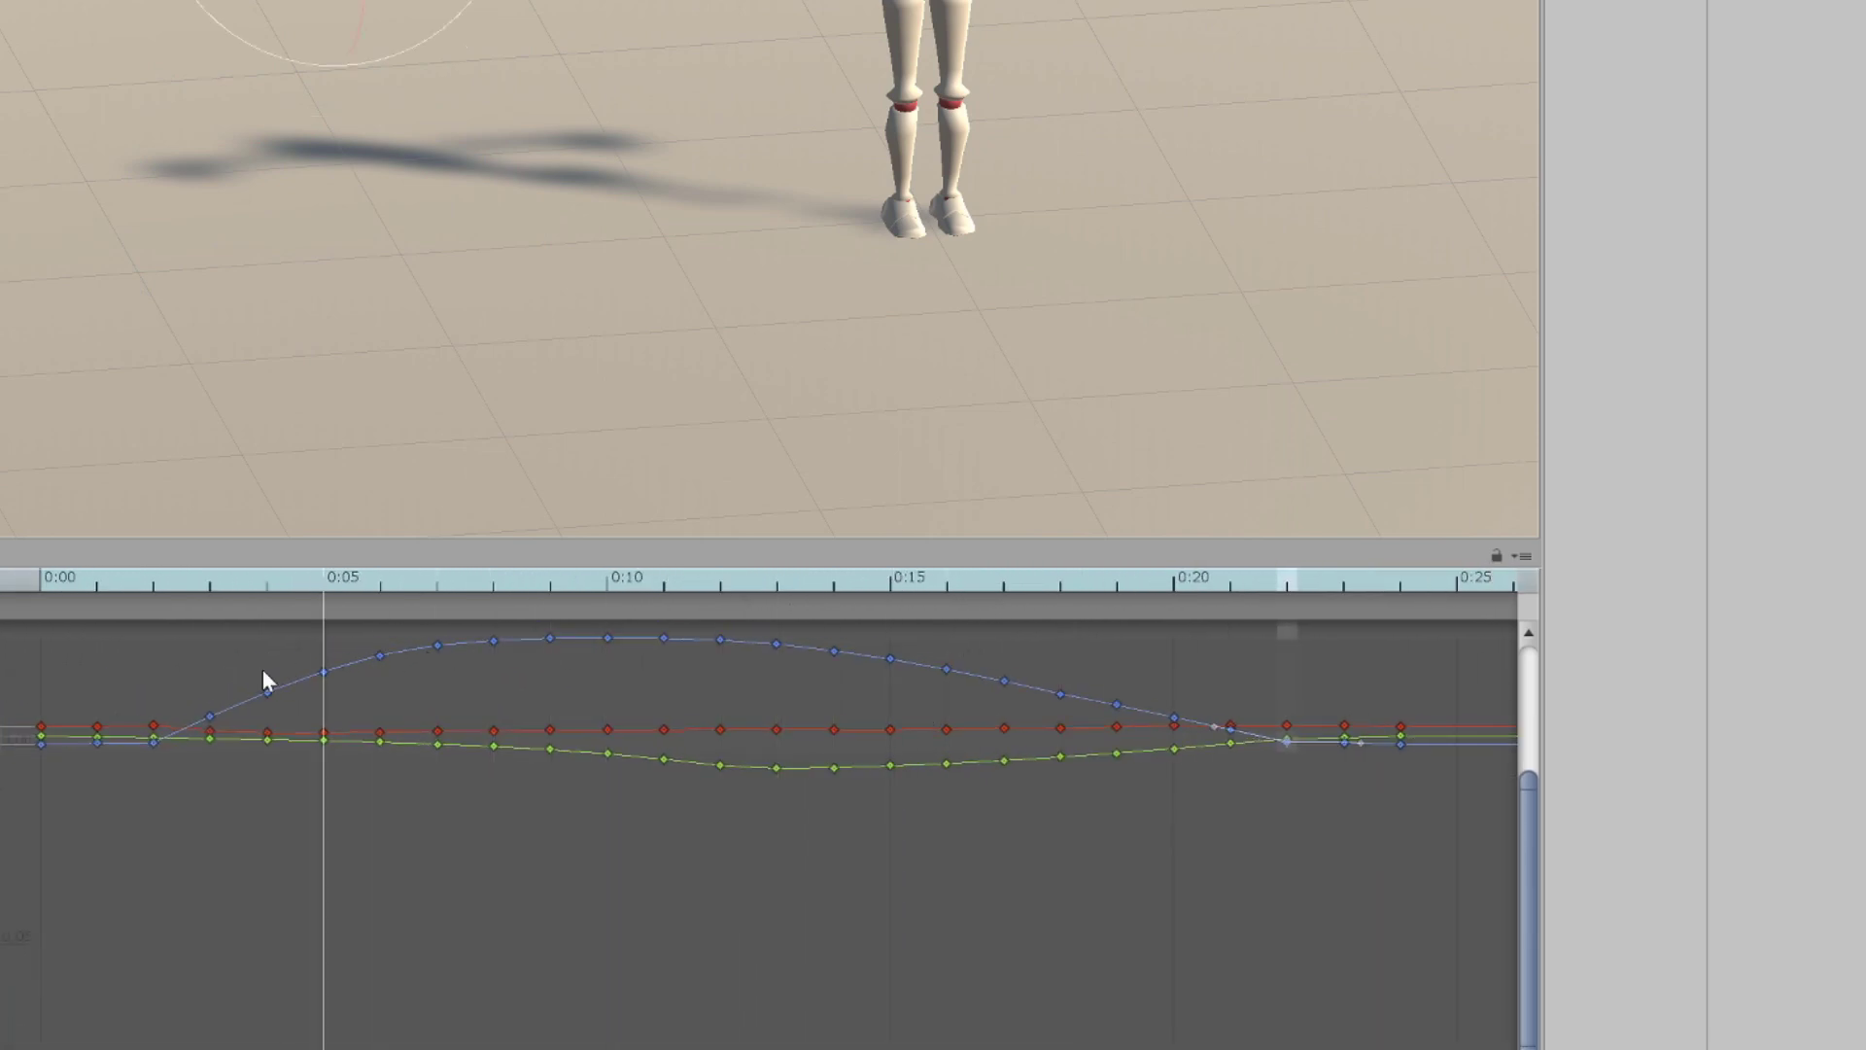
pyautogui.moveTo(262, 680); pyautogui.dragTo(324, 704)
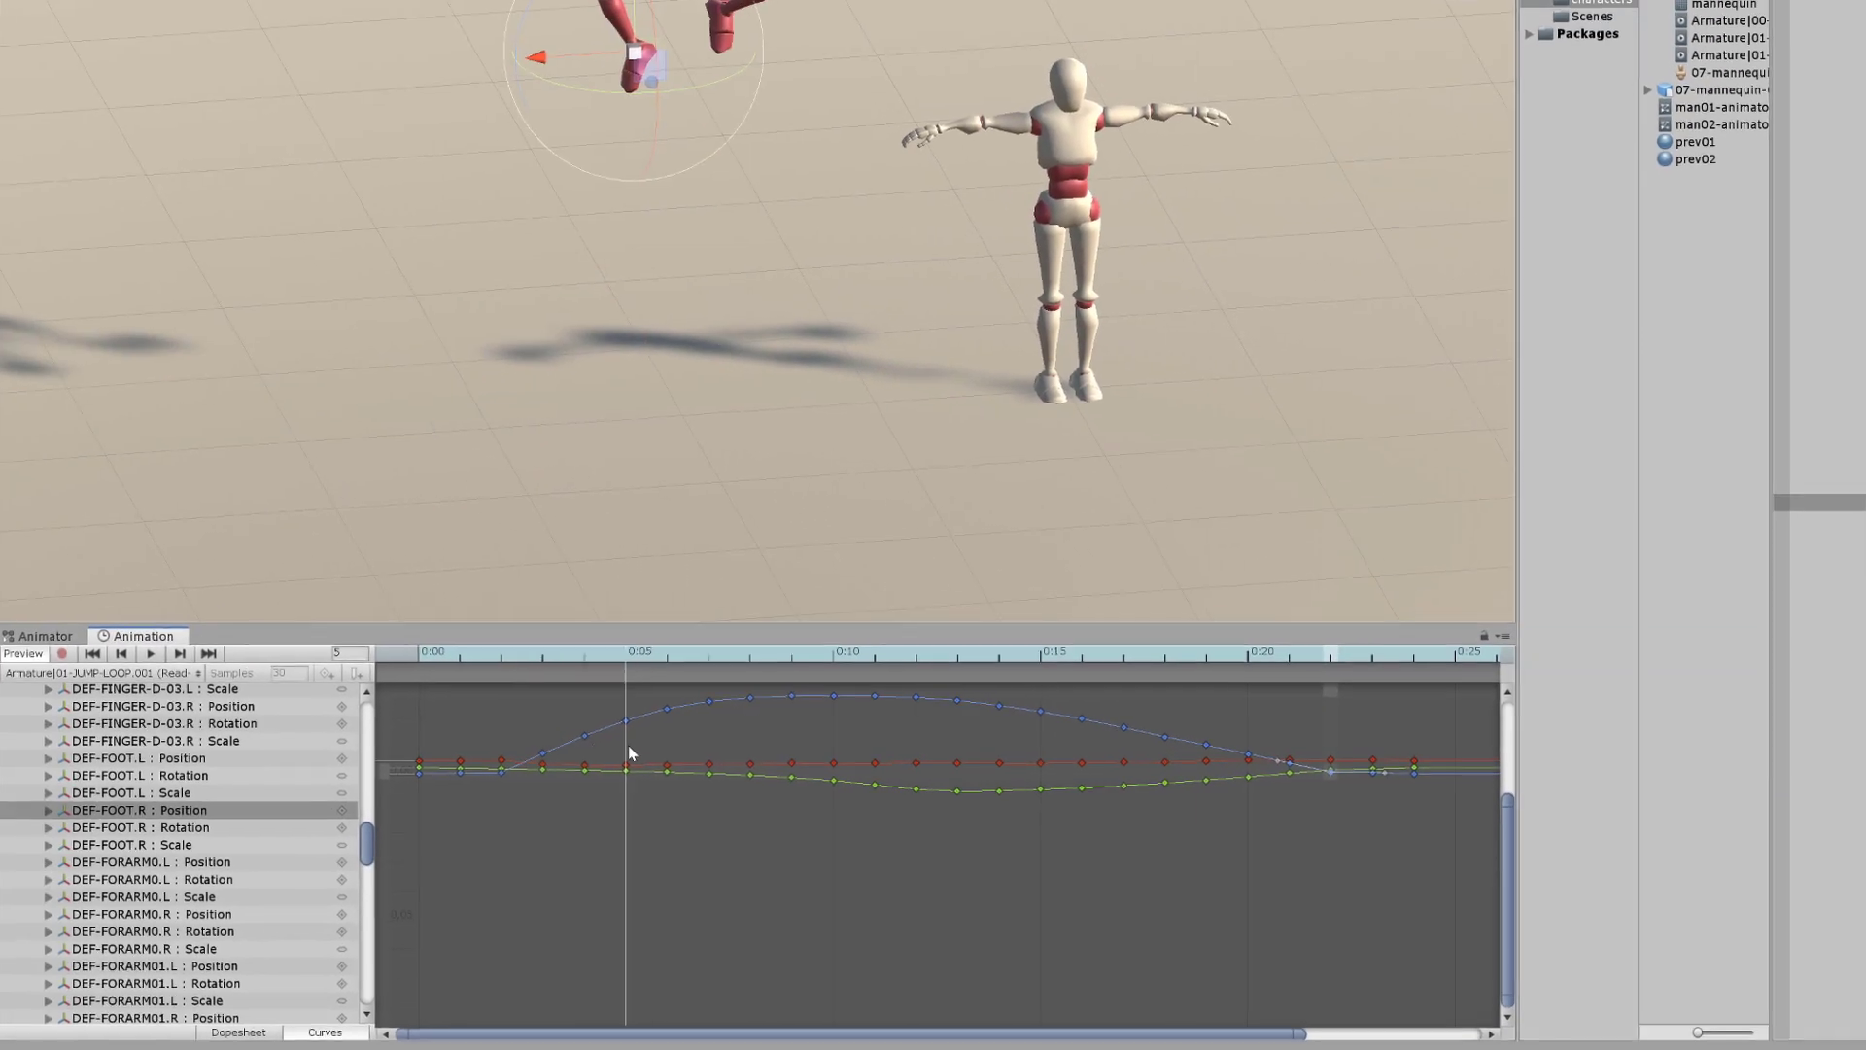
# Review the DEF-FOOT.L Scale, Rotation and Position curves, scrubbing the jump from 0:12 to 0:20.
pyautogui.click(180, 794)
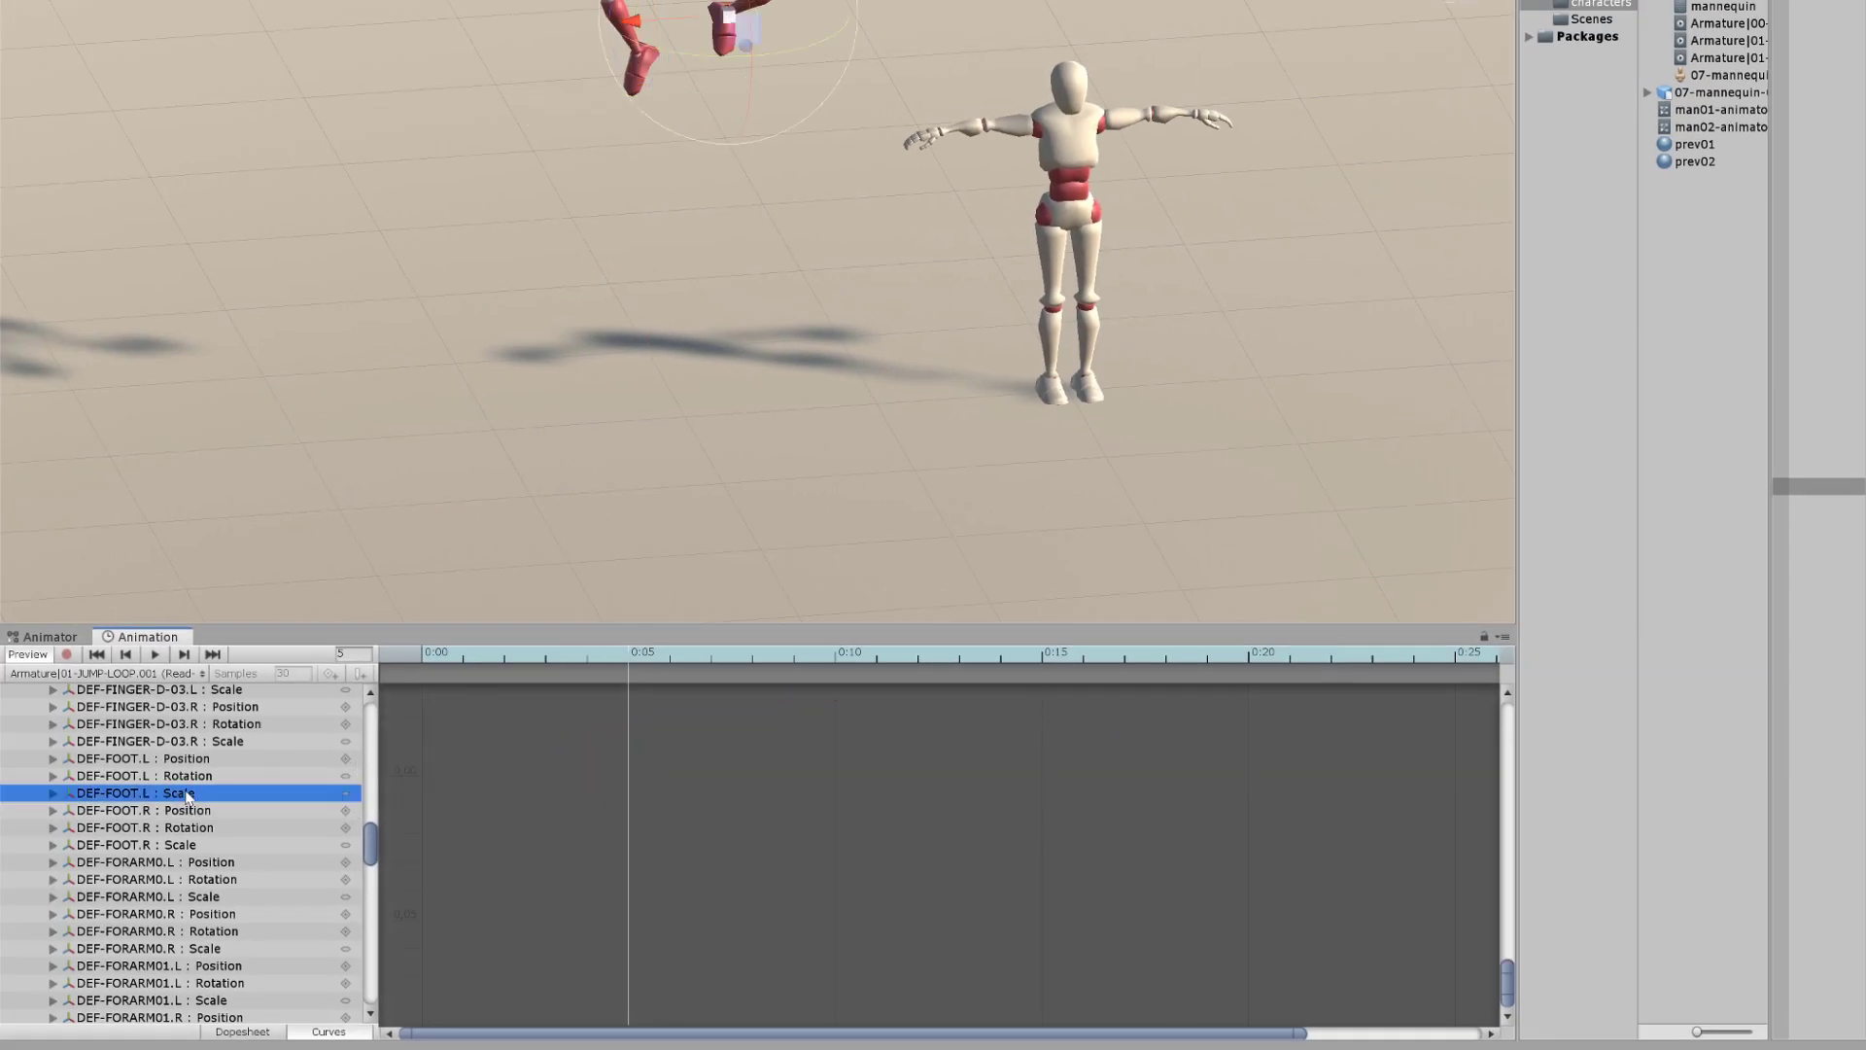
pyautogui.press('f')
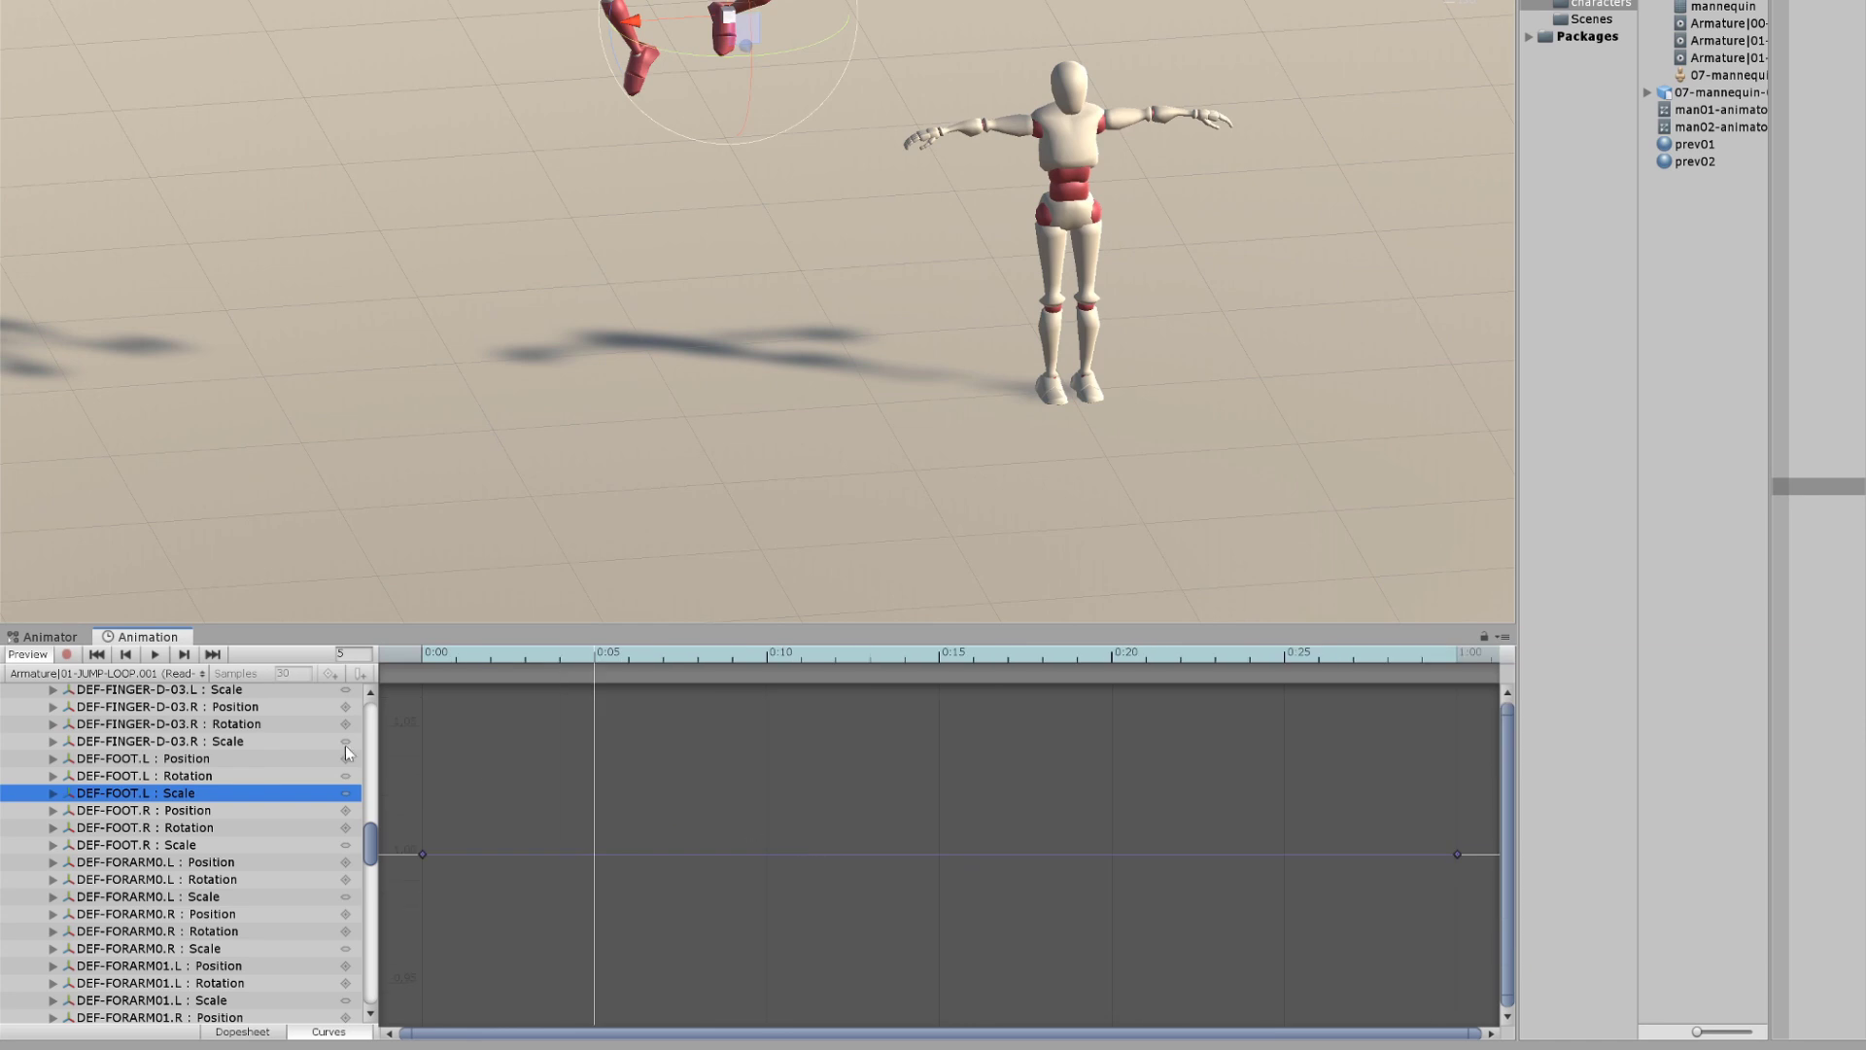
pyautogui.click(207, 777)
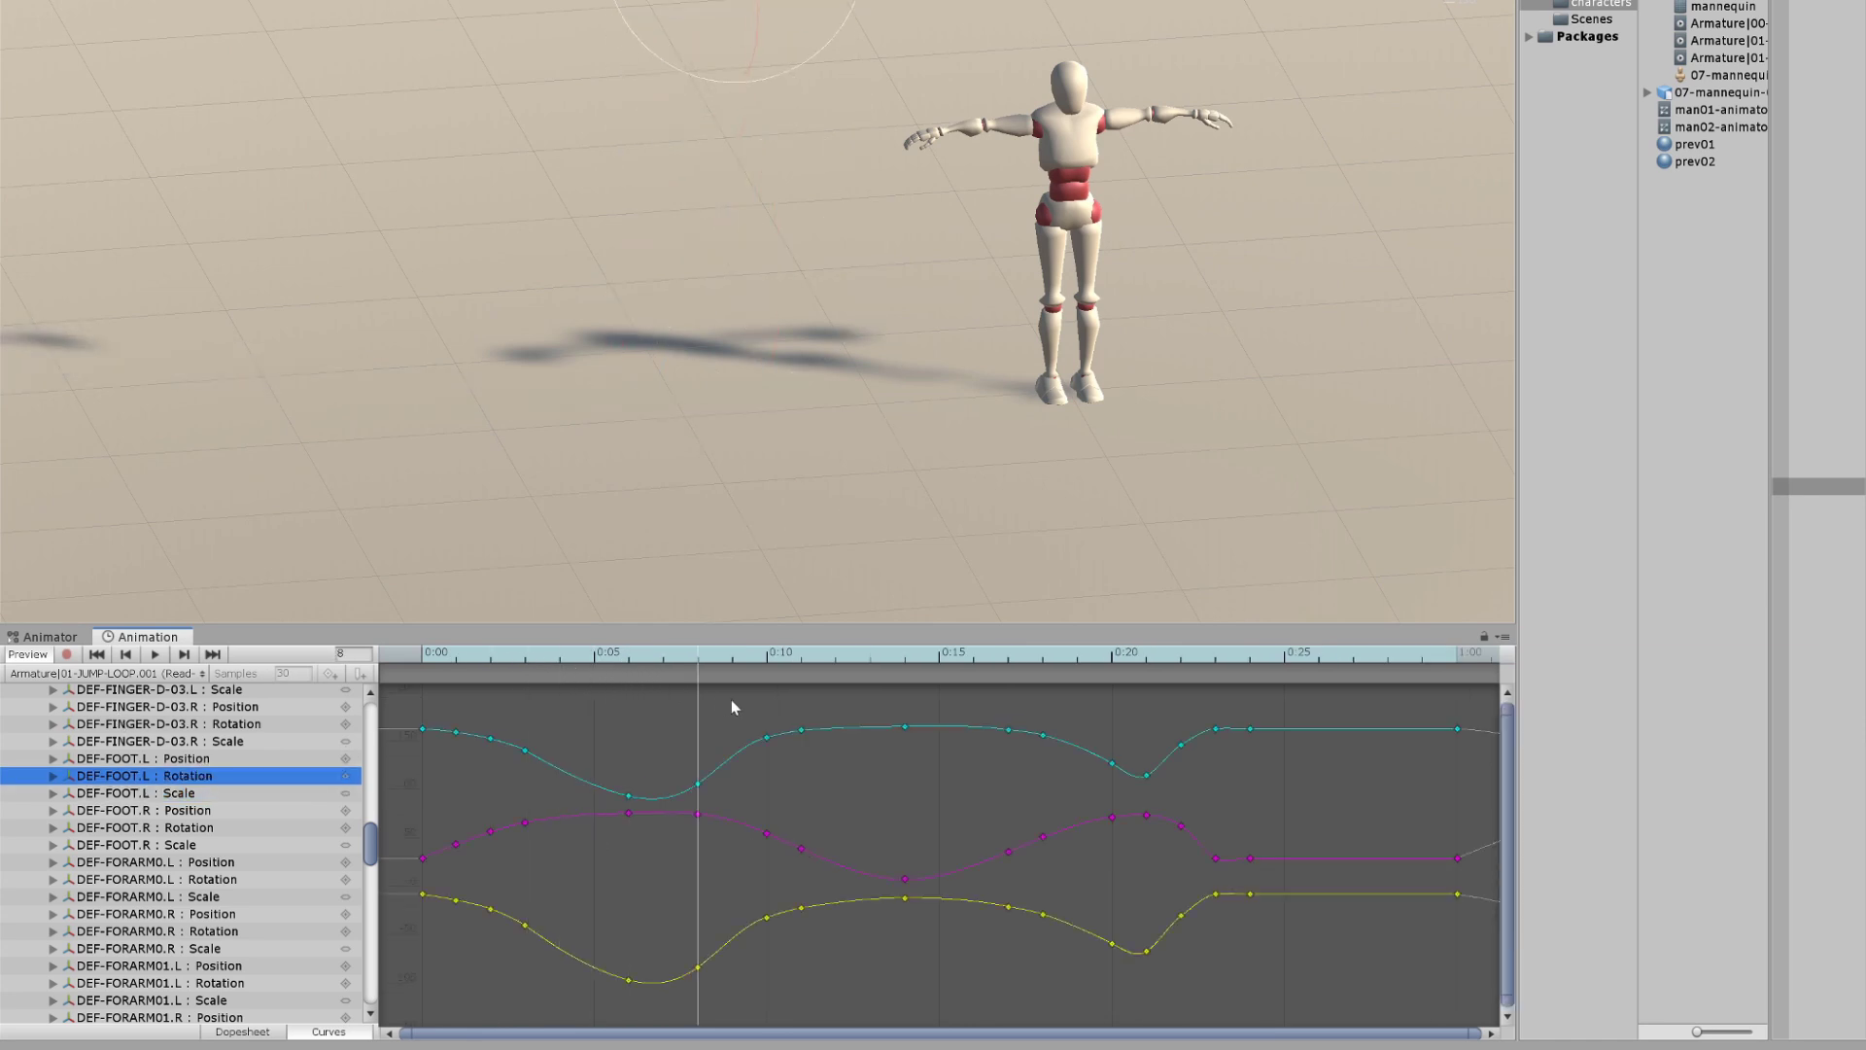
pyautogui.moveTo(868, 731); pyautogui.dragTo(1278, 896)
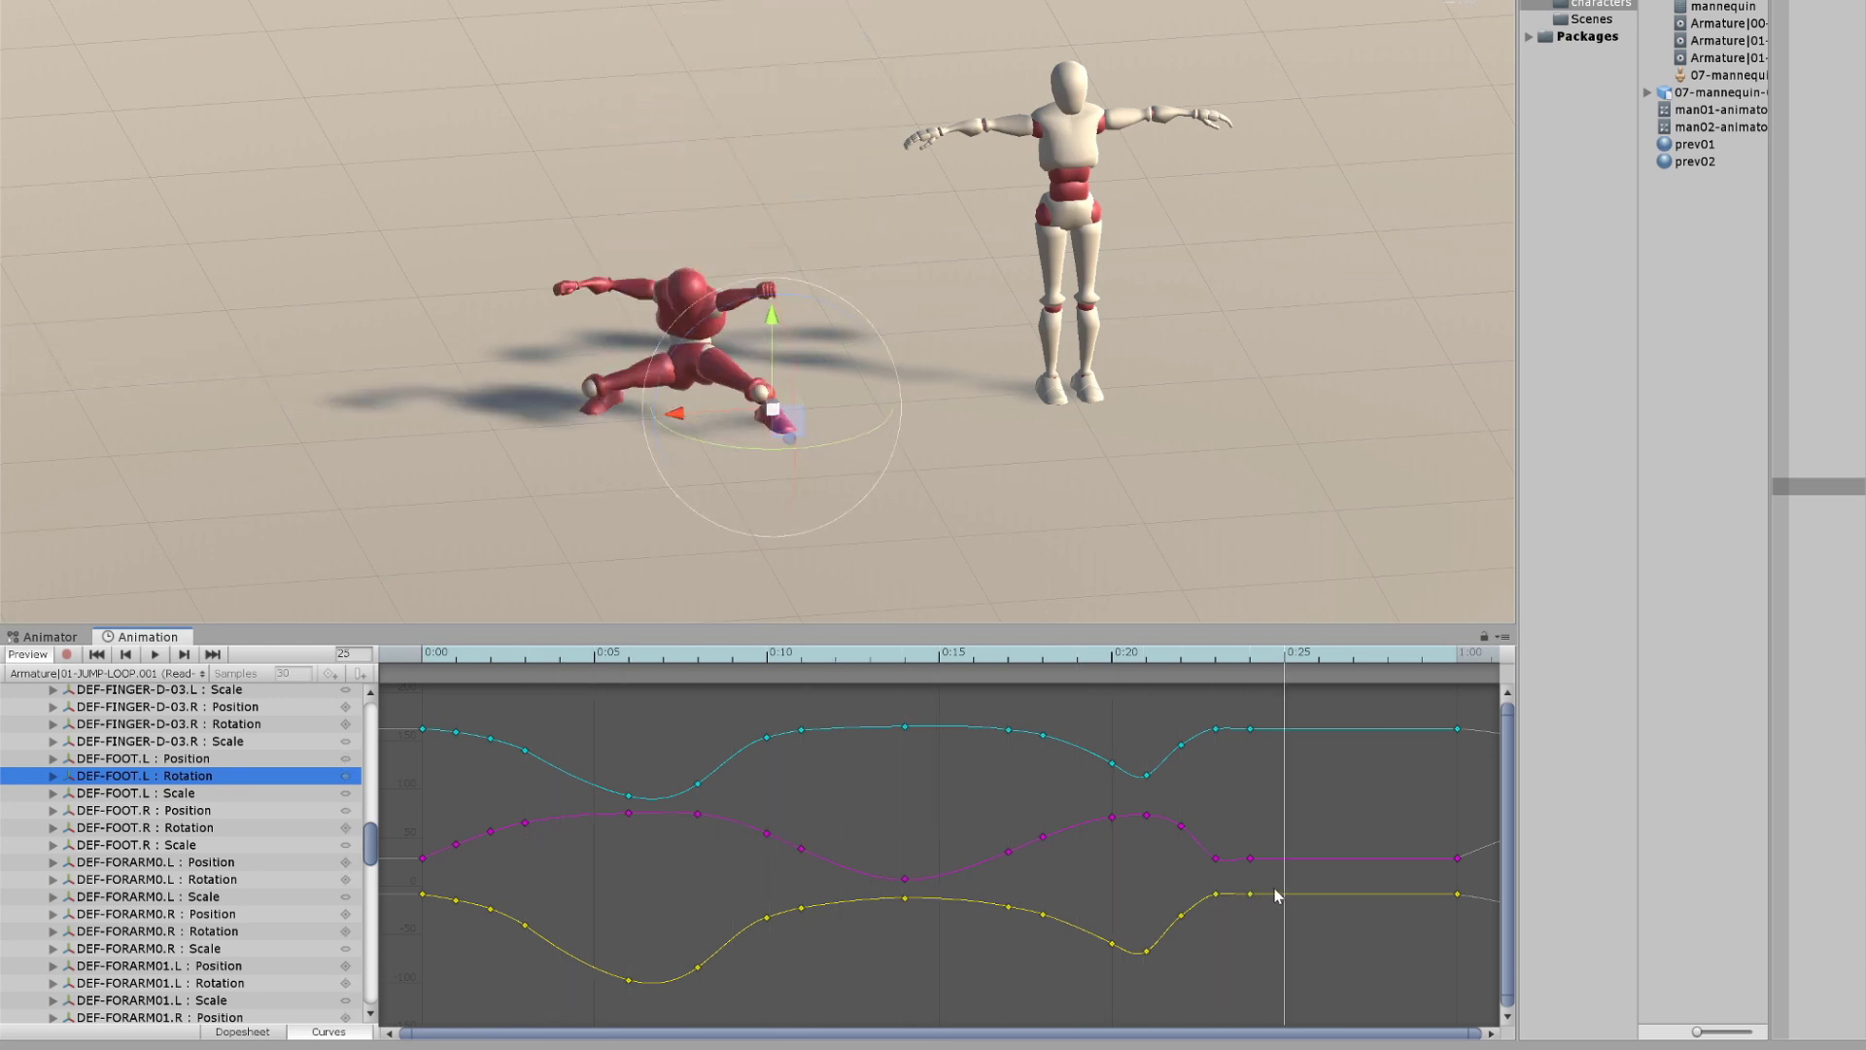
pyautogui.click(222, 759)
# Inspect DEF-FINGER-D-03.R Rotation curves, selecting the spiking yellow key, then rewind to frame 0.
pyautogui.click(207, 741)
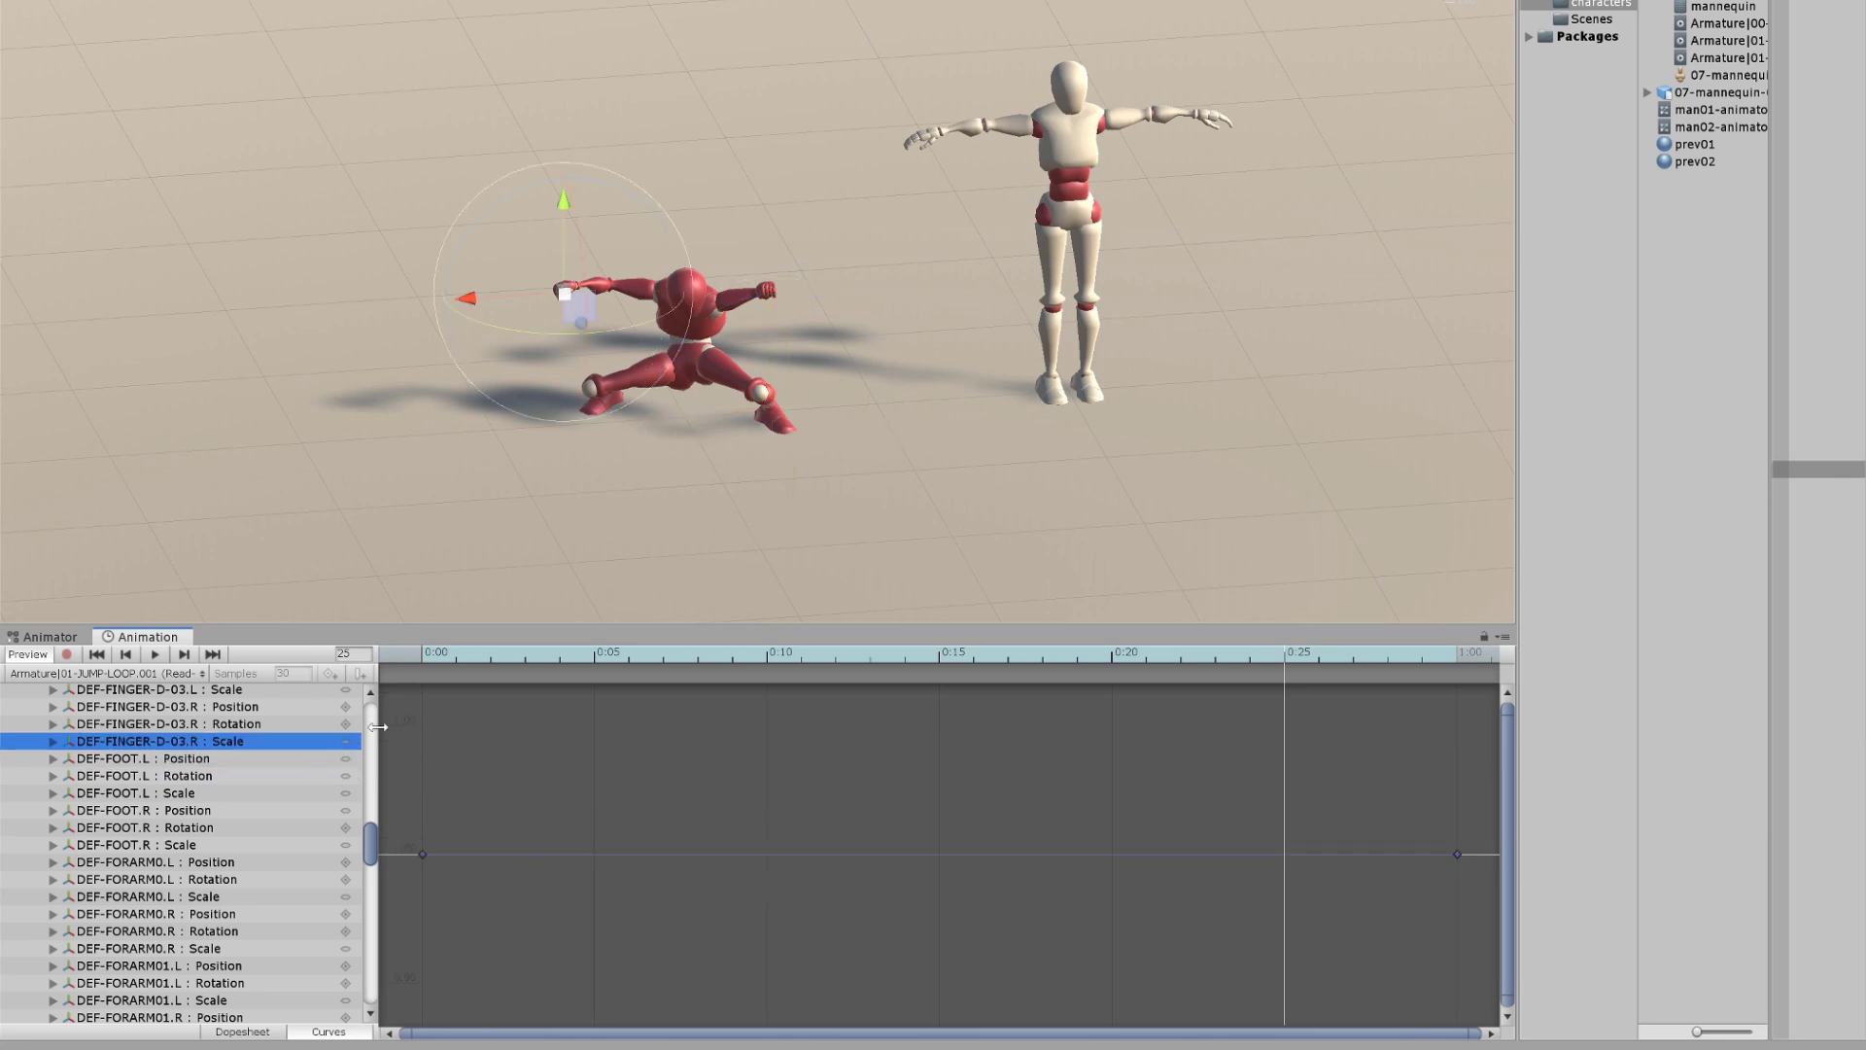
pyautogui.click(271, 724)
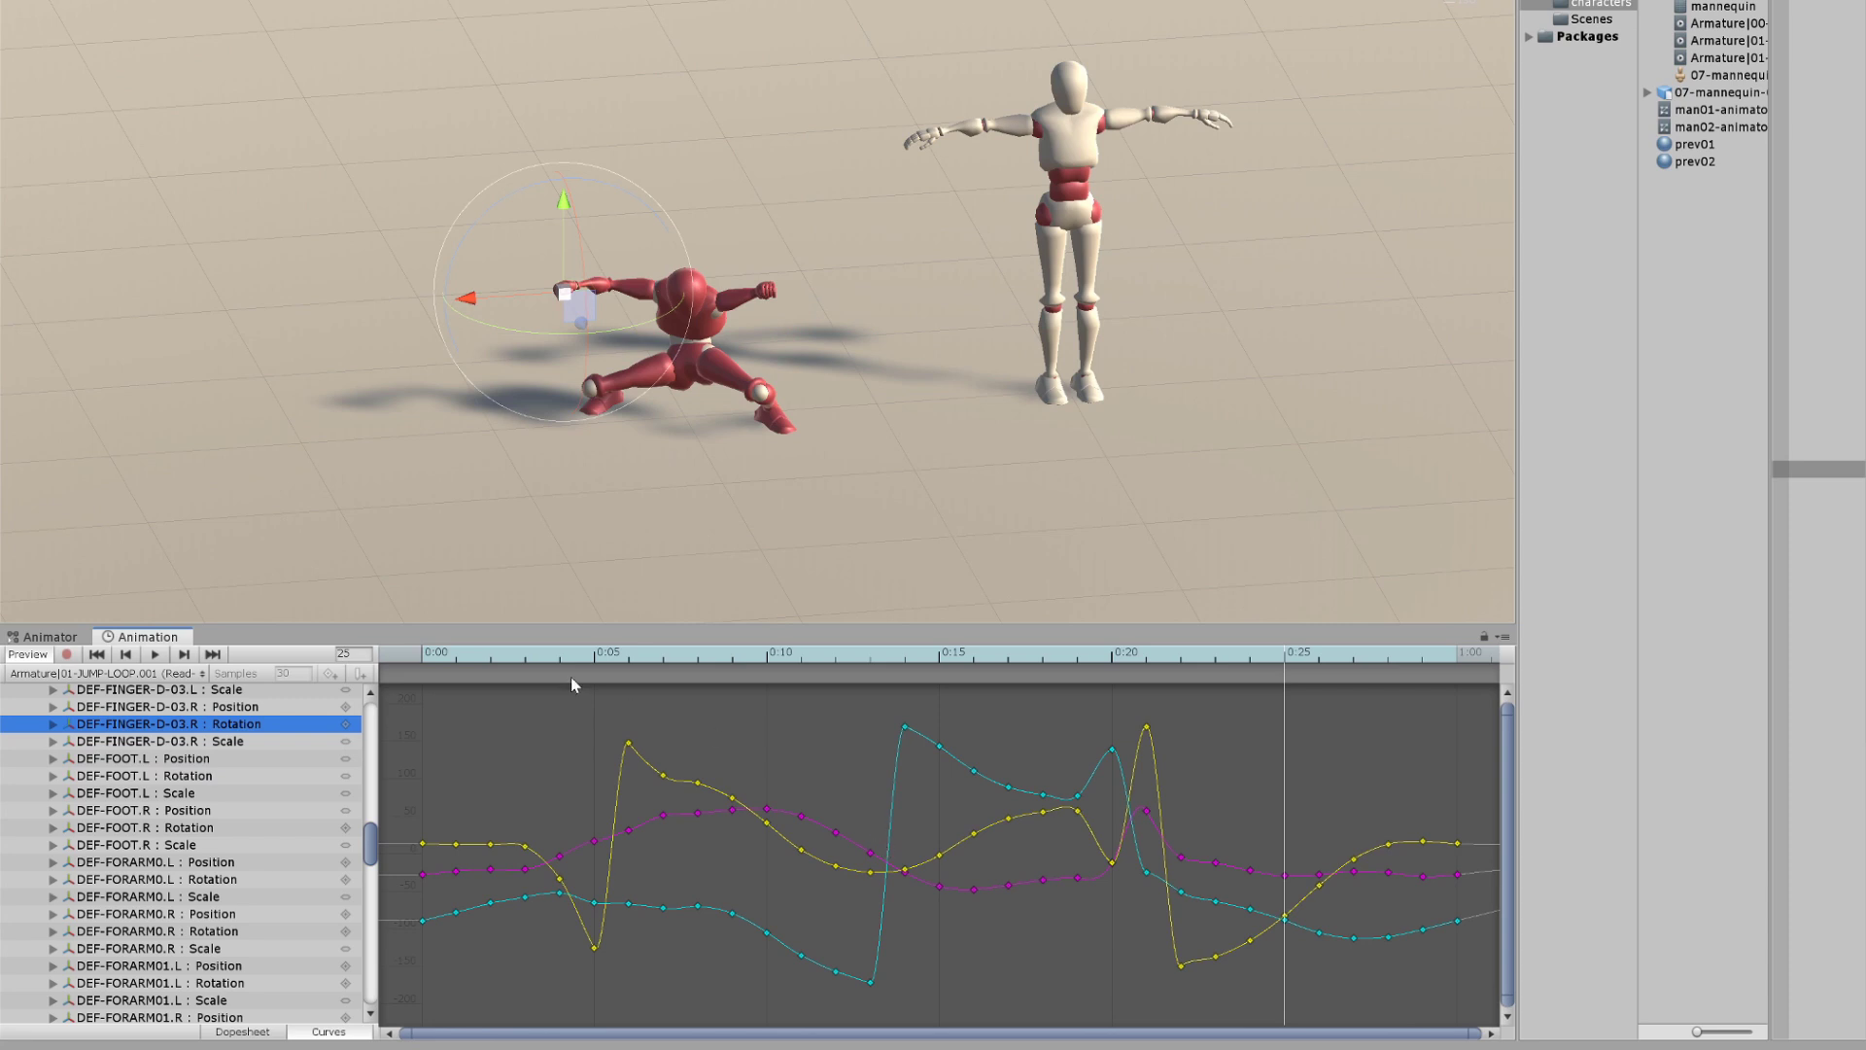
pyautogui.click(547, 662)
pyautogui.moveTo(569, 678); pyautogui.dragTo(682, 707)
pyautogui.moveTo(836, 744); pyautogui.dragTo(1142, 780)
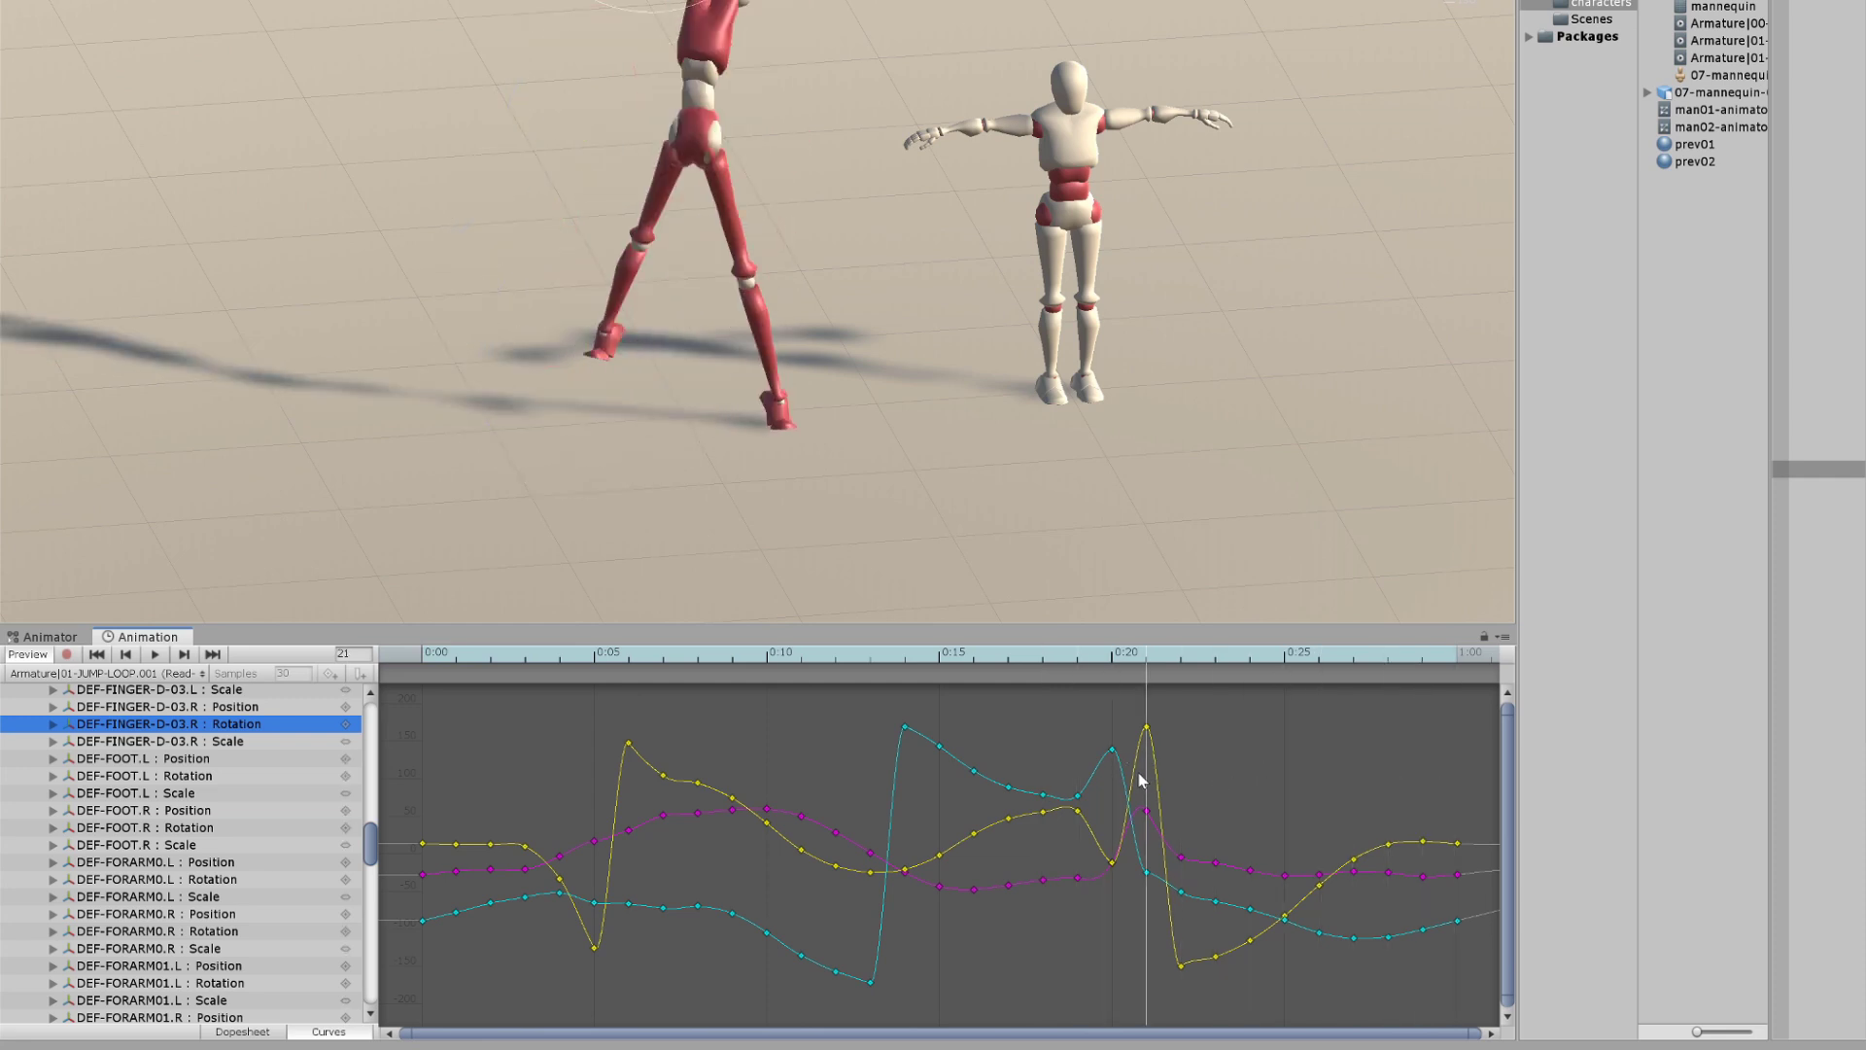
pyautogui.click(1146, 730)
pyautogui.press('a')
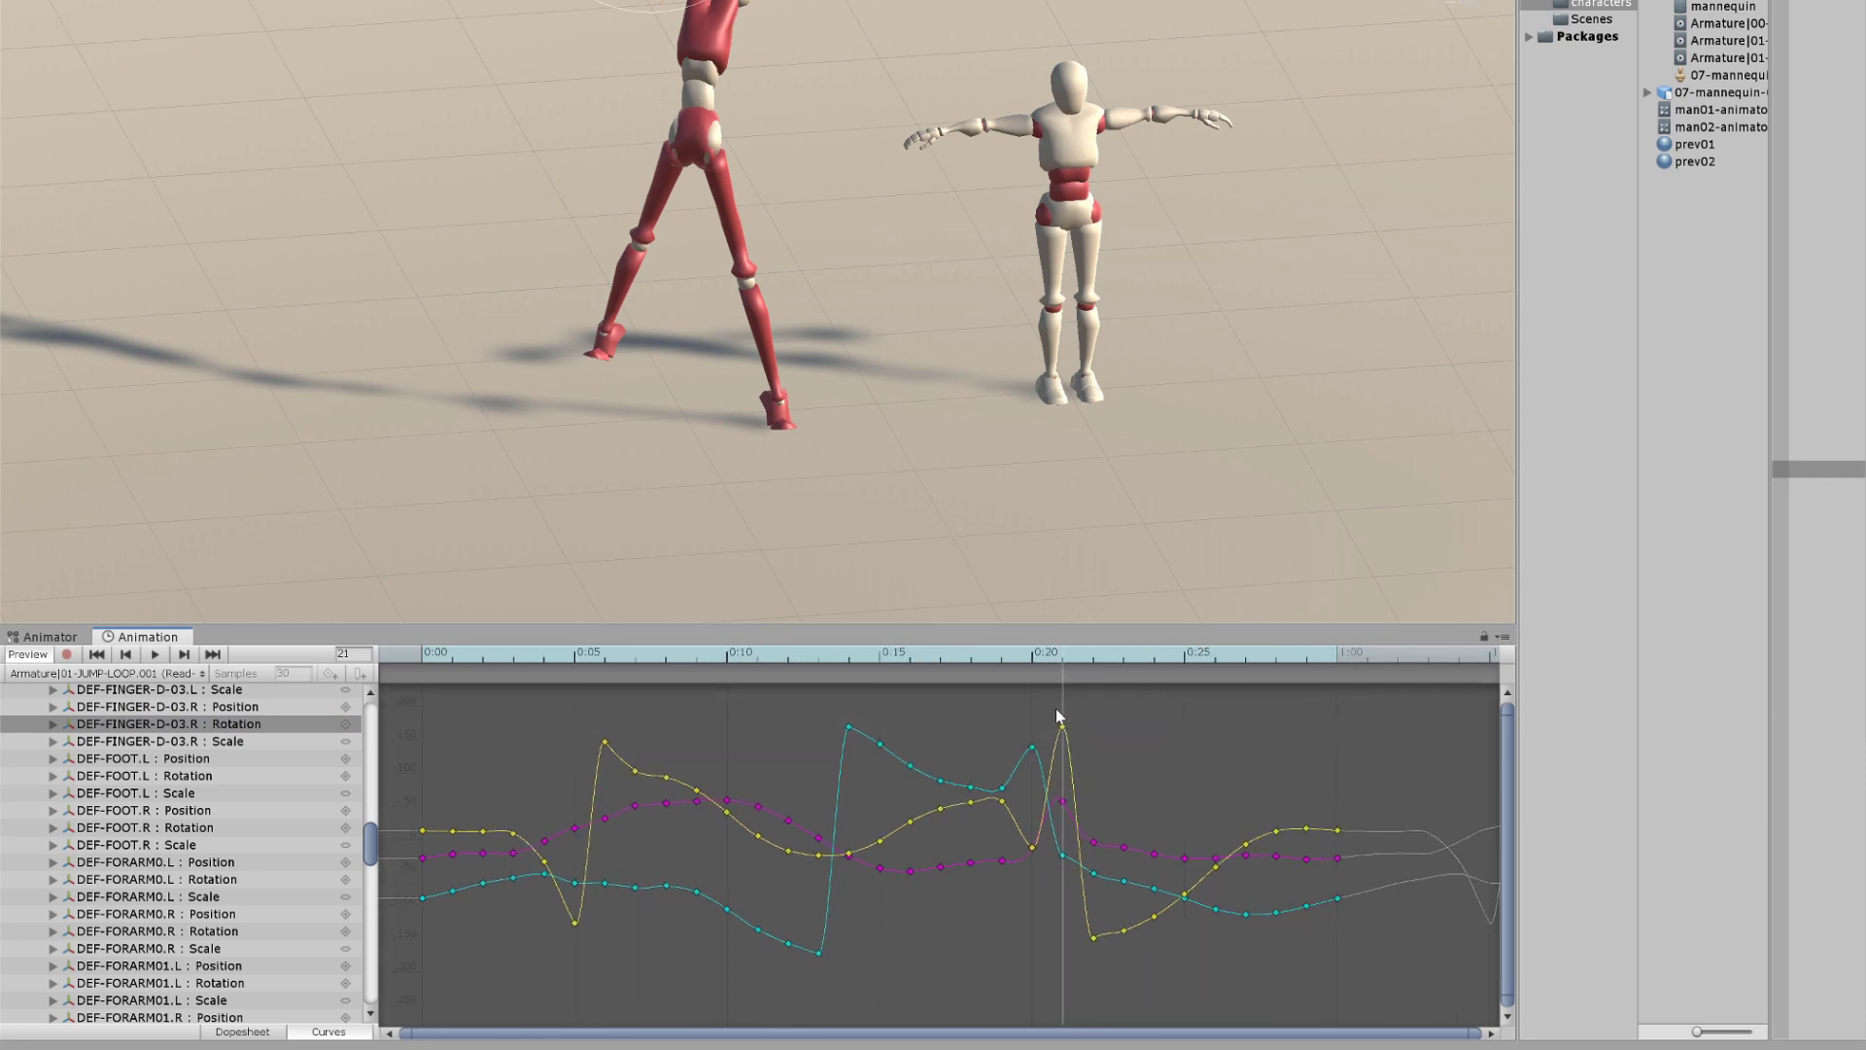
pyautogui.scroll(-2, 802, 271)
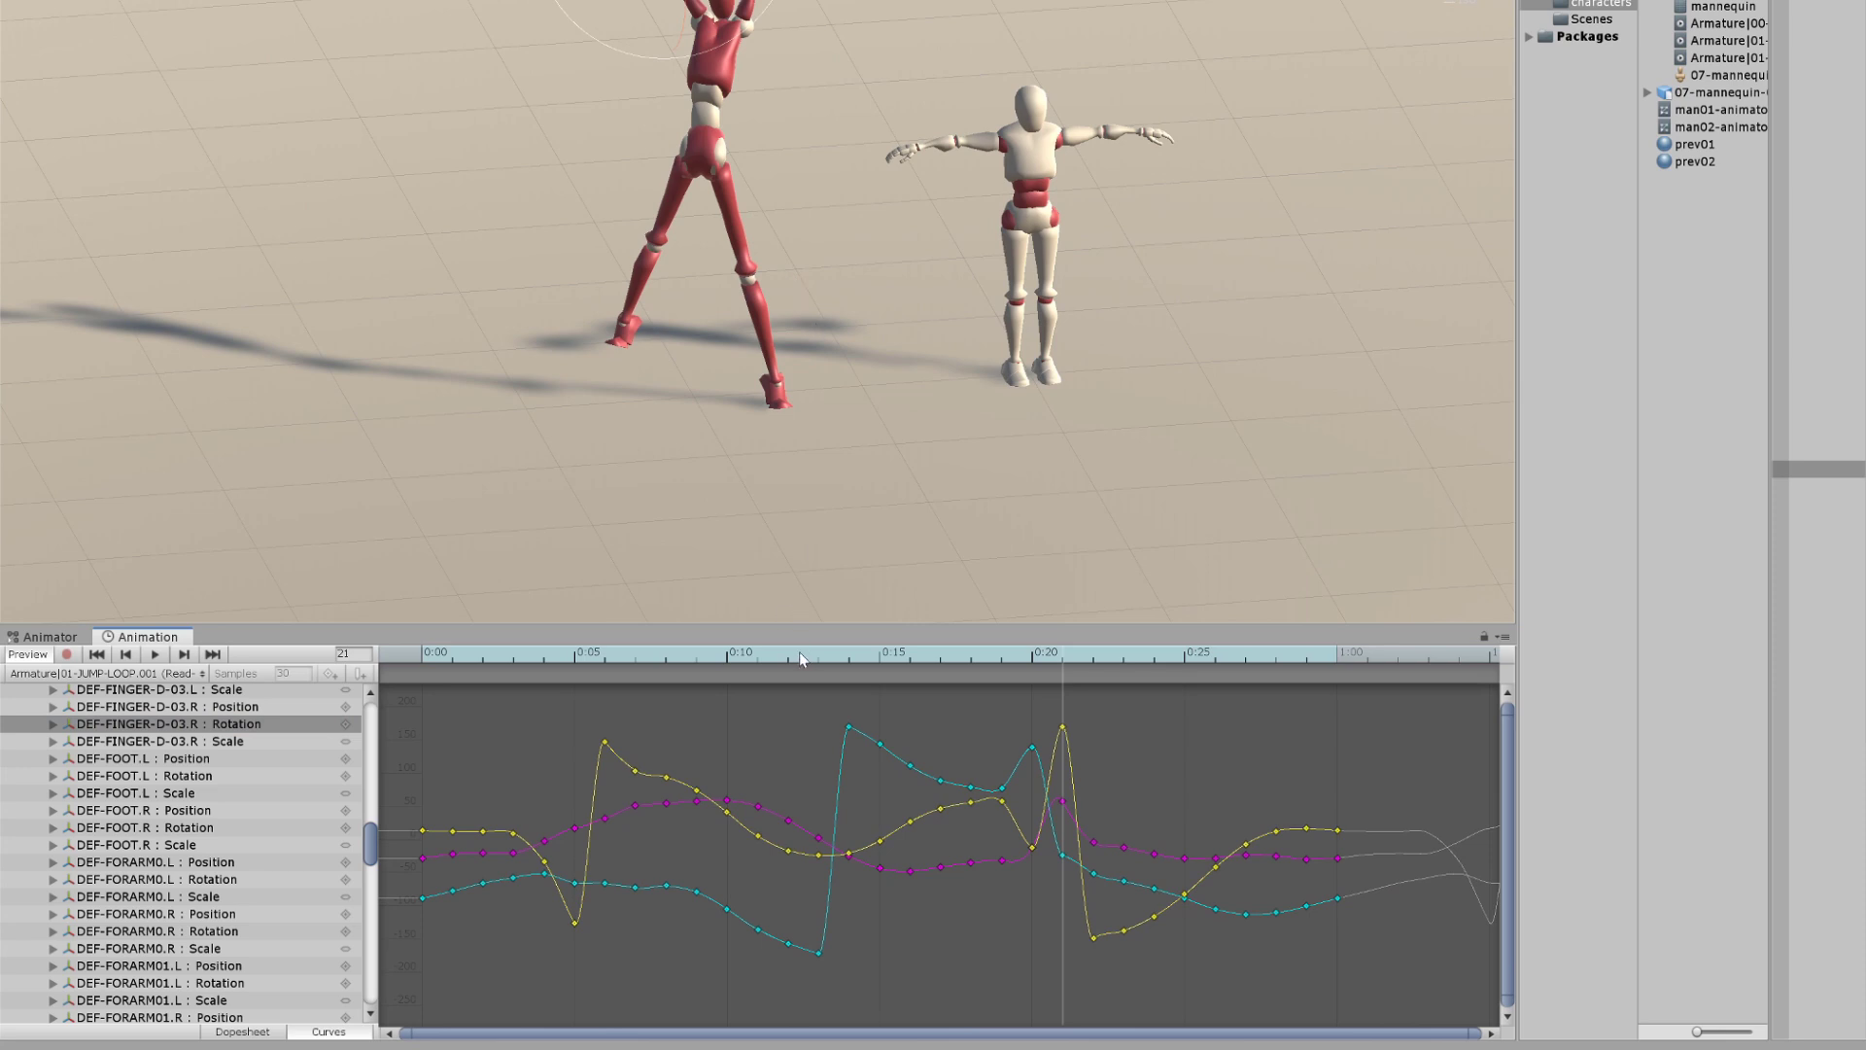
pyautogui.moveTo(799, 651); pyautogui.dragTo(1432, 742)
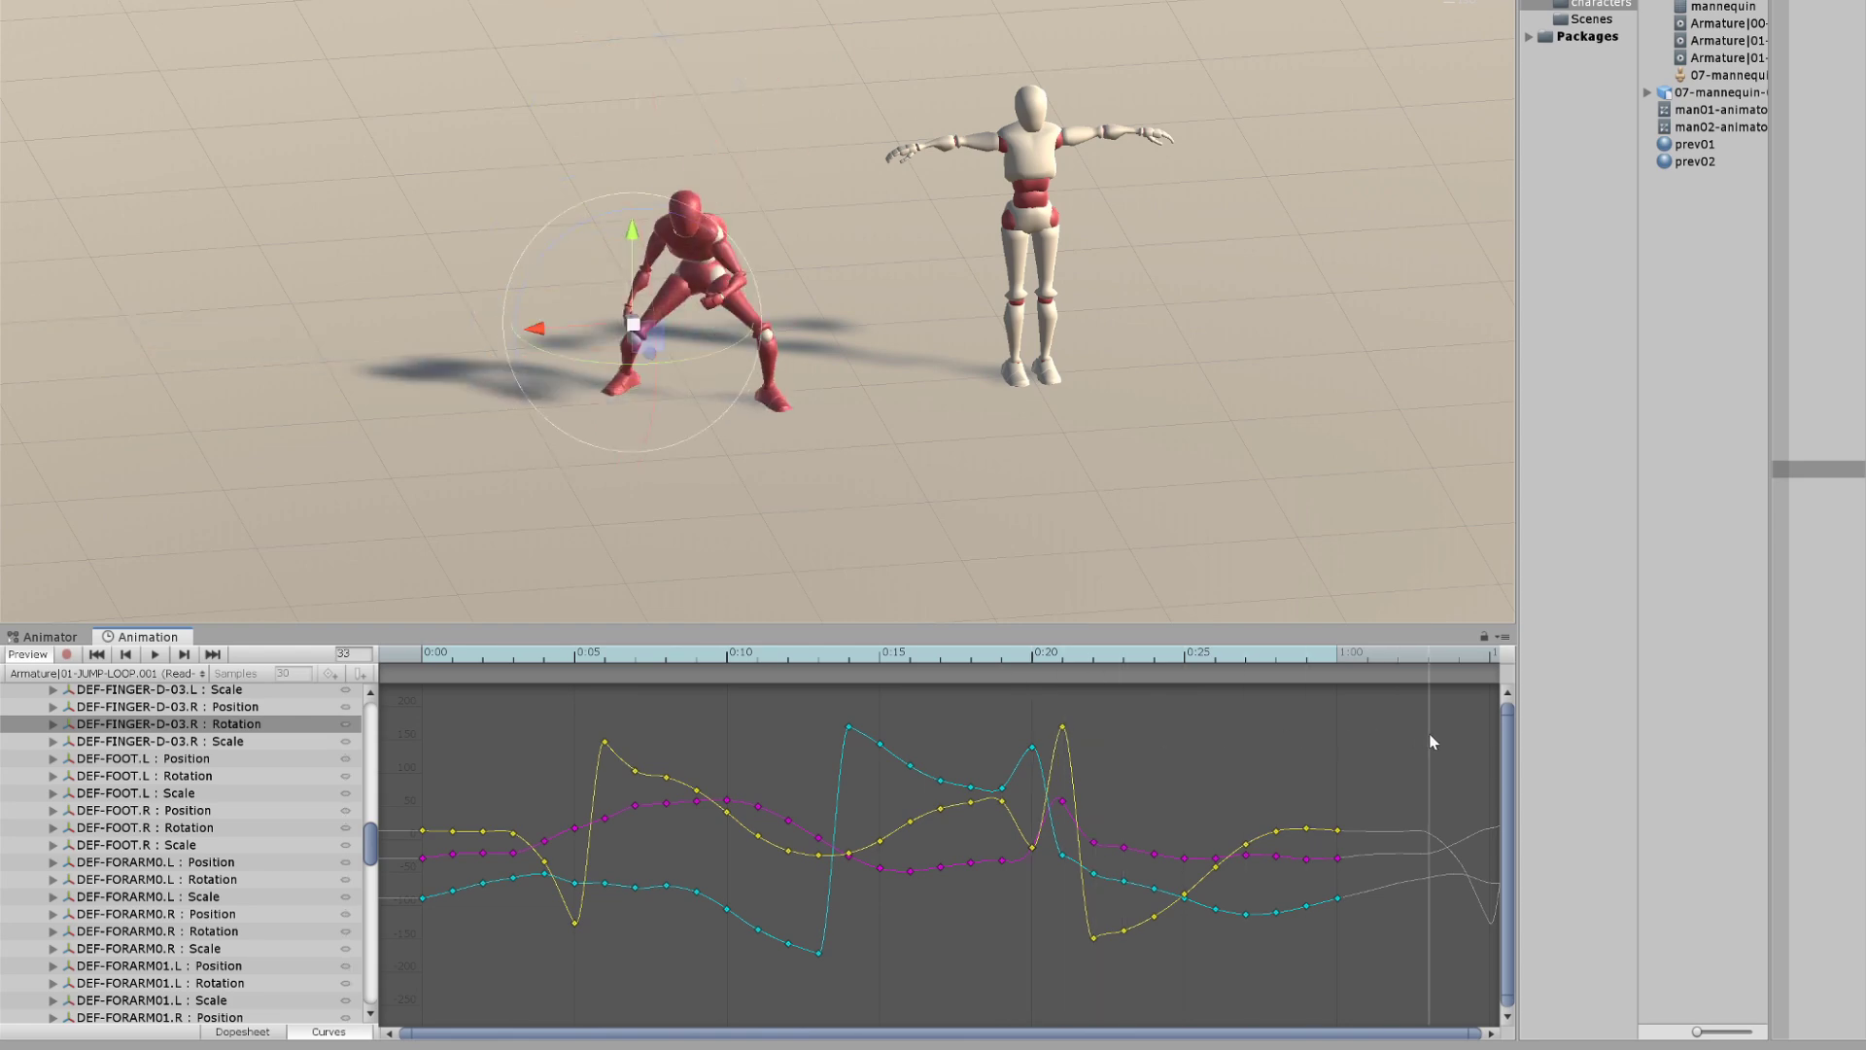